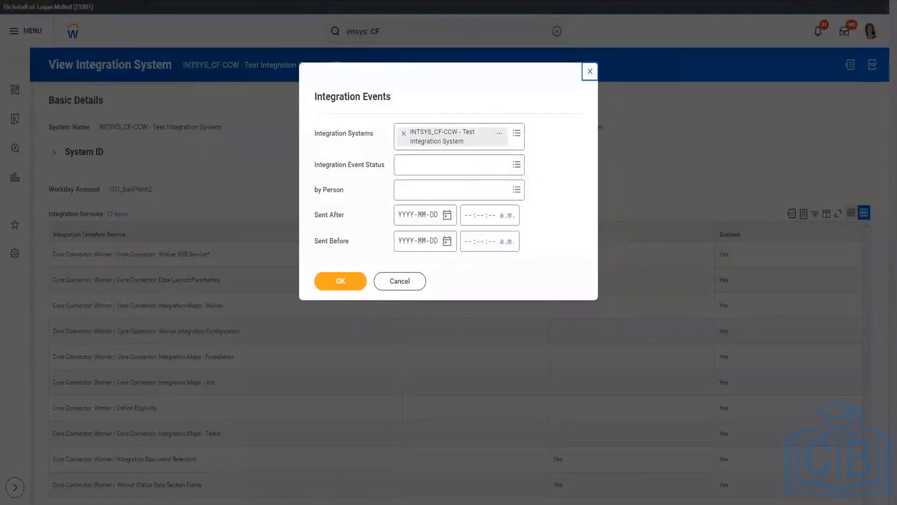
Step: List the integration events for INTSYS_CF-CCW - Test Integration System and review the process details of the 2023-03-14, 8:56:23 a.m. event
left_click(340, 281)
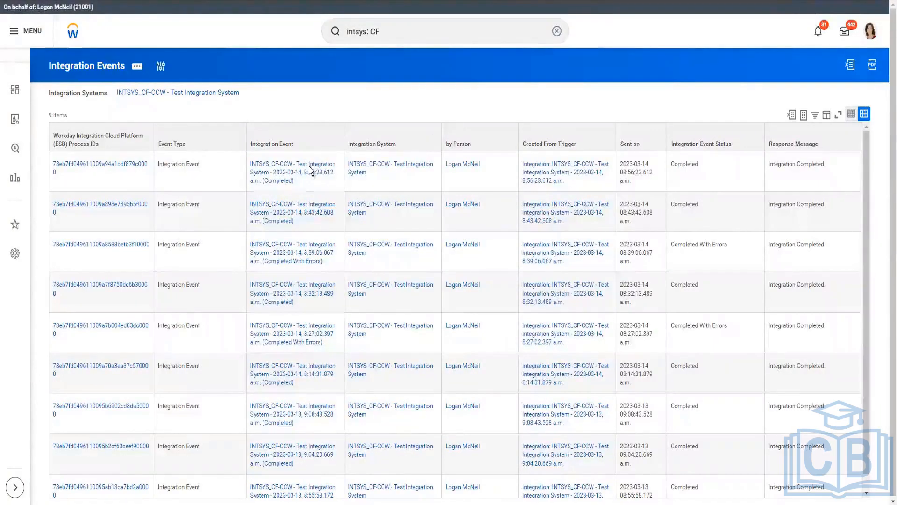
left_click(432, 173)
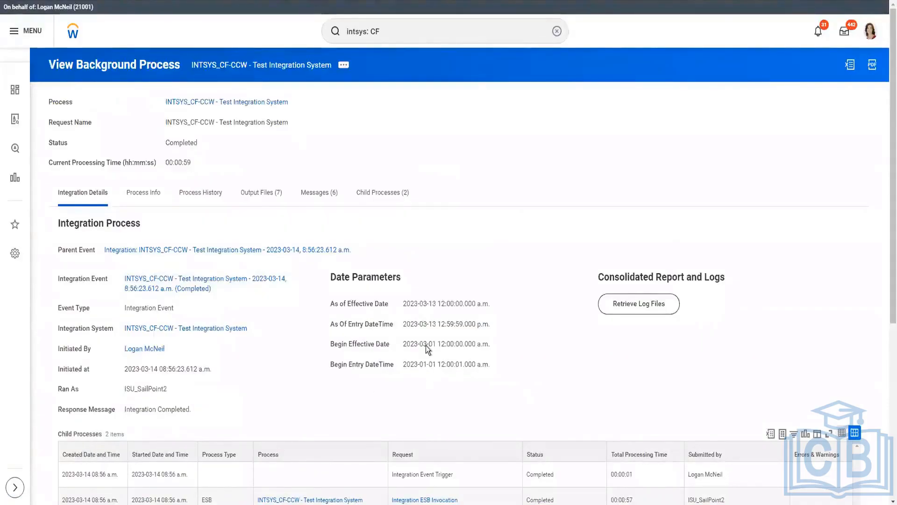
scroll(282, 343, "down", 6)
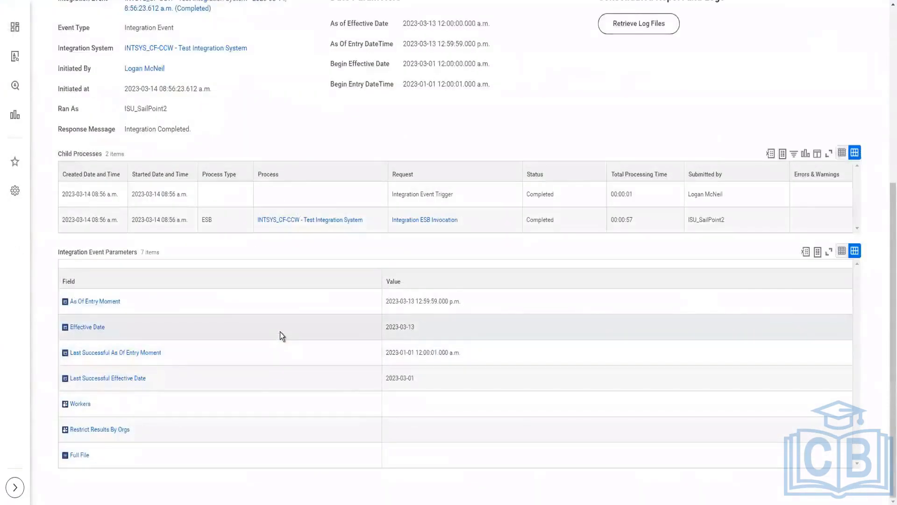
scroll(279, 330, "up", 5)
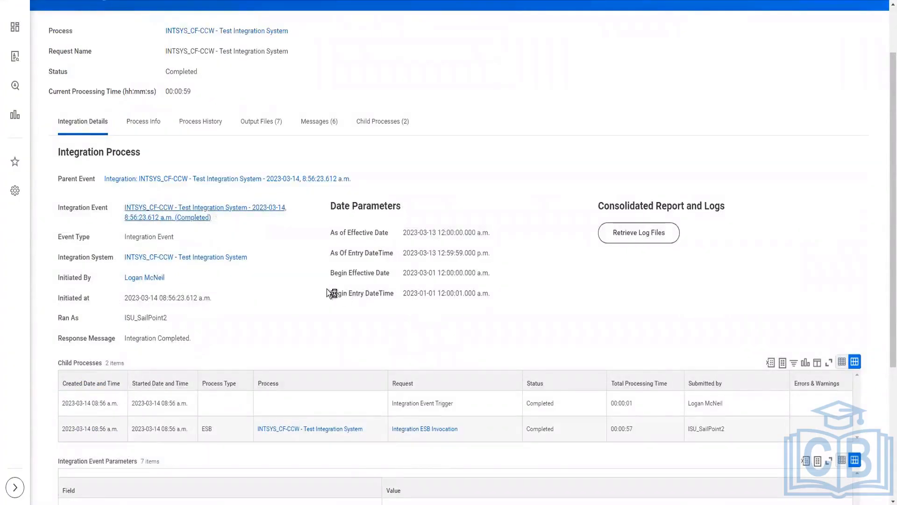
scroll(329, 293, "up", 2)
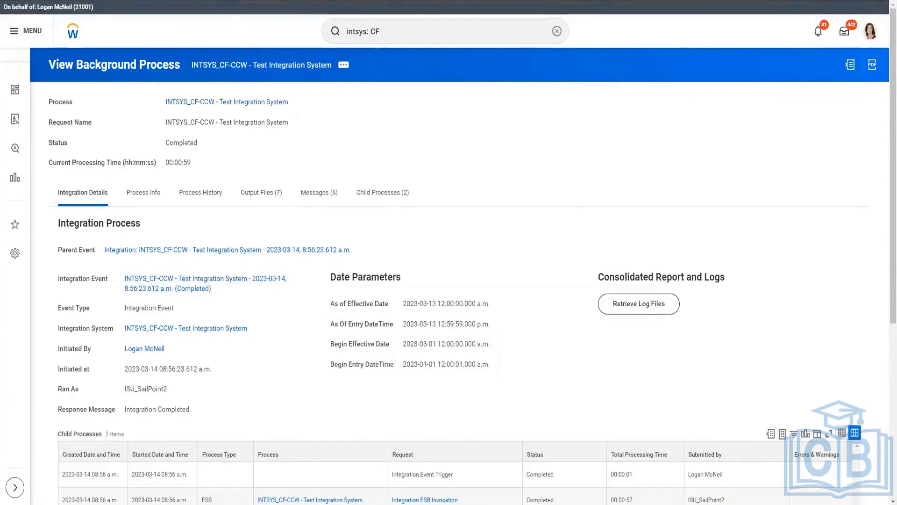
Step: Duplicate the background process page in a second browser tab and show the integration event's output files
right_click(200, 0)
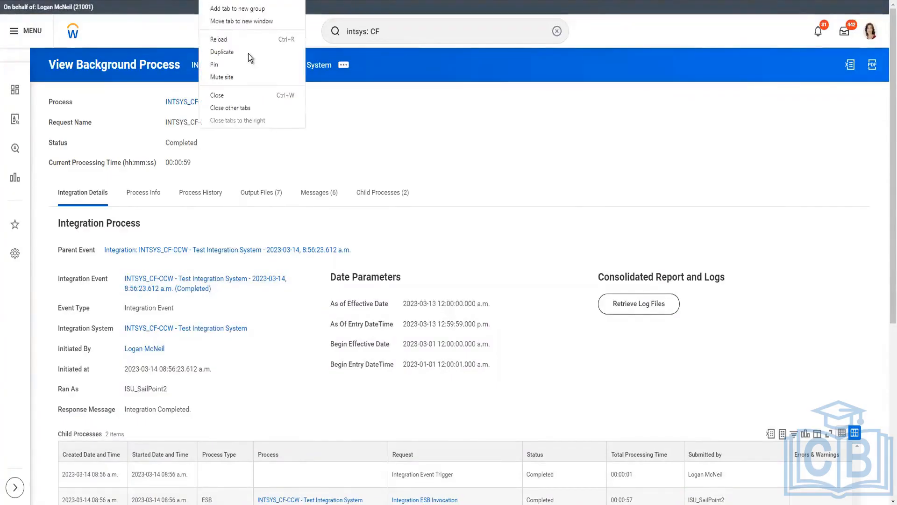
left_click(487, 83)
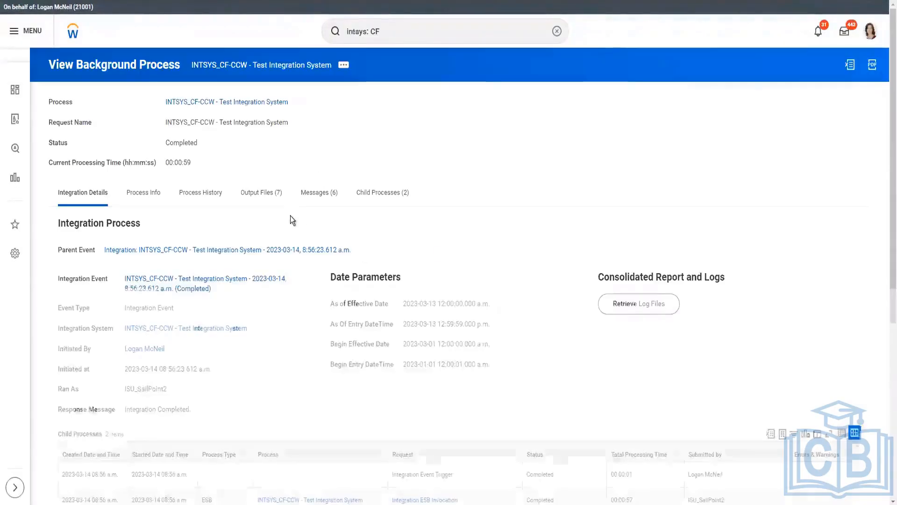
left_click(253, 192)
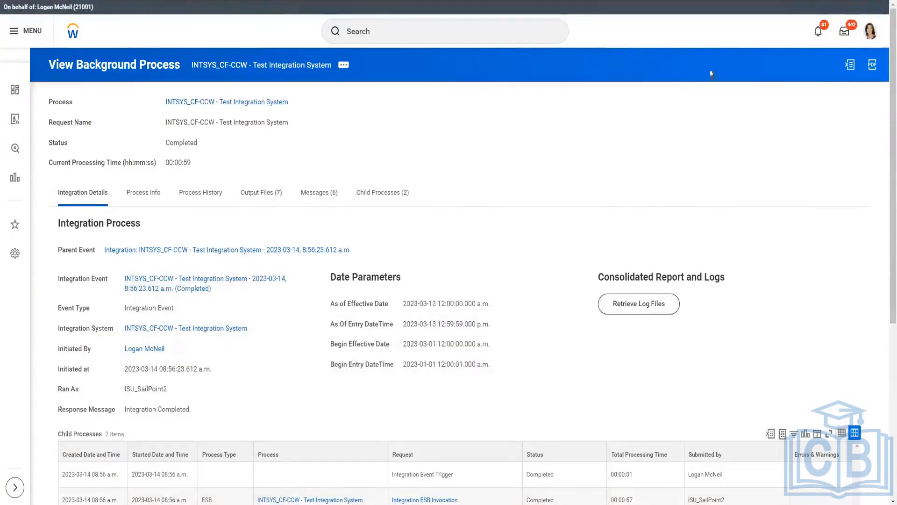
Step: In the duplicated page, search for the Manager, IT Operations employee by name and open the worker profile
left_click(870, 30)
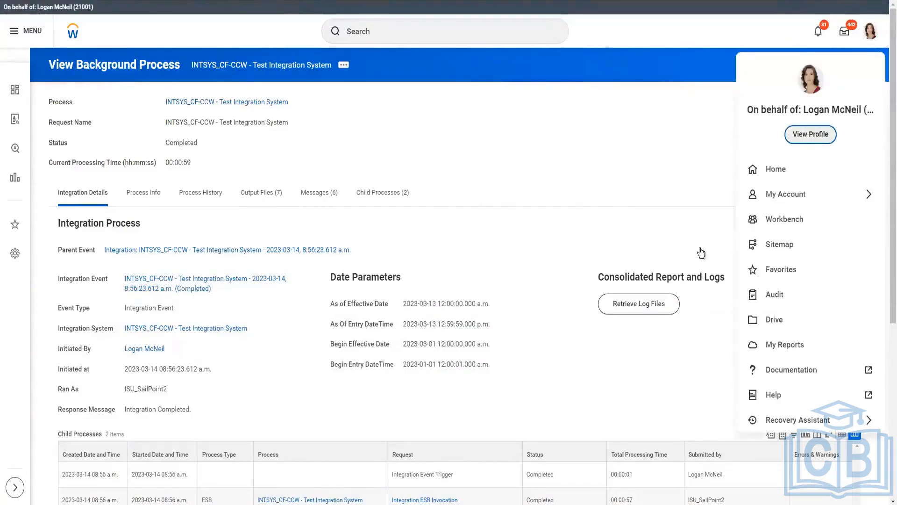
left_click(147, 186)
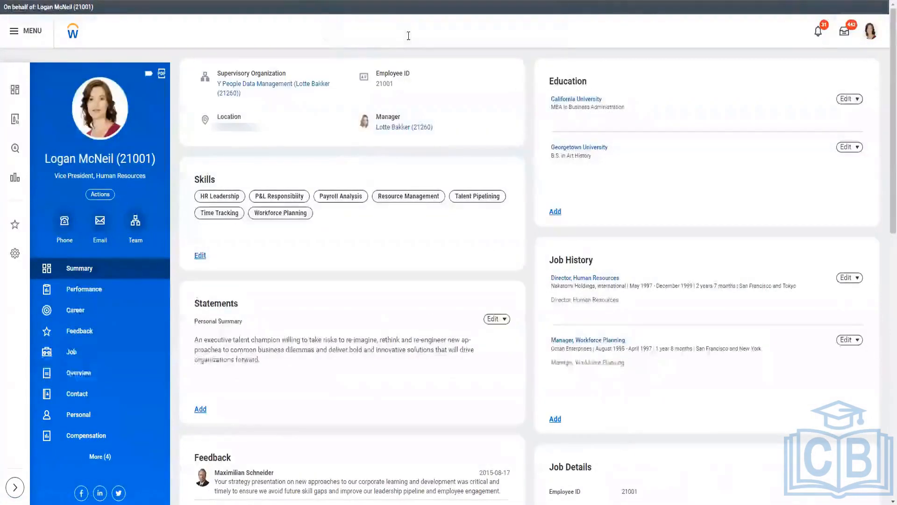
left_click(408, 36)
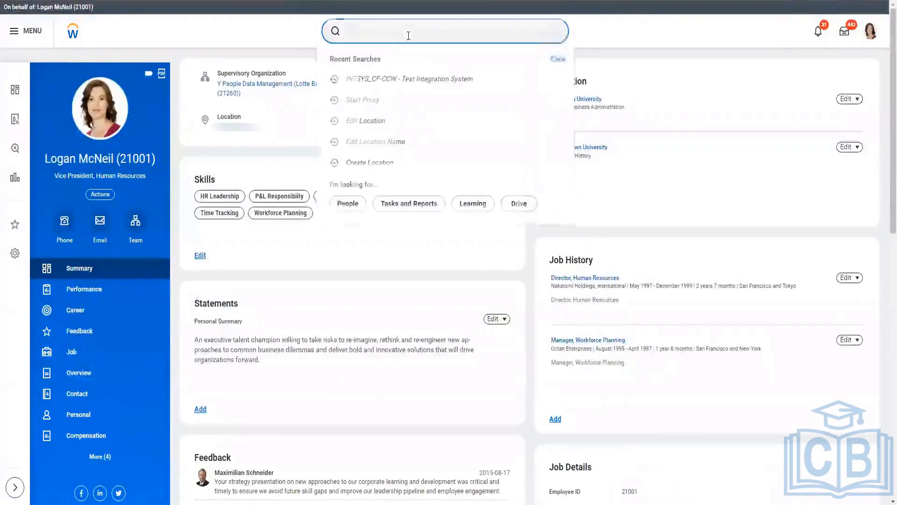
type("juloie bow")
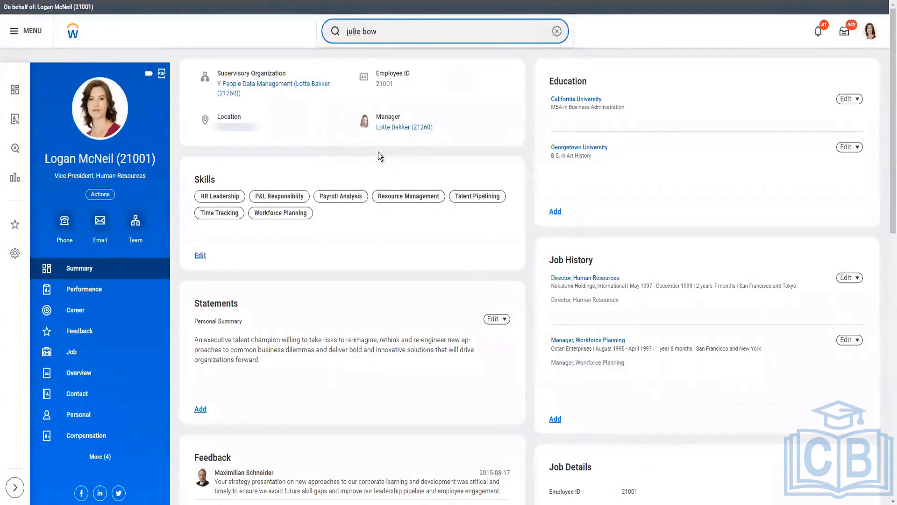
key("Left")
key("Left")
key("Left")
key("Left")
key("Left")
key("Left")
key("BackSpace")
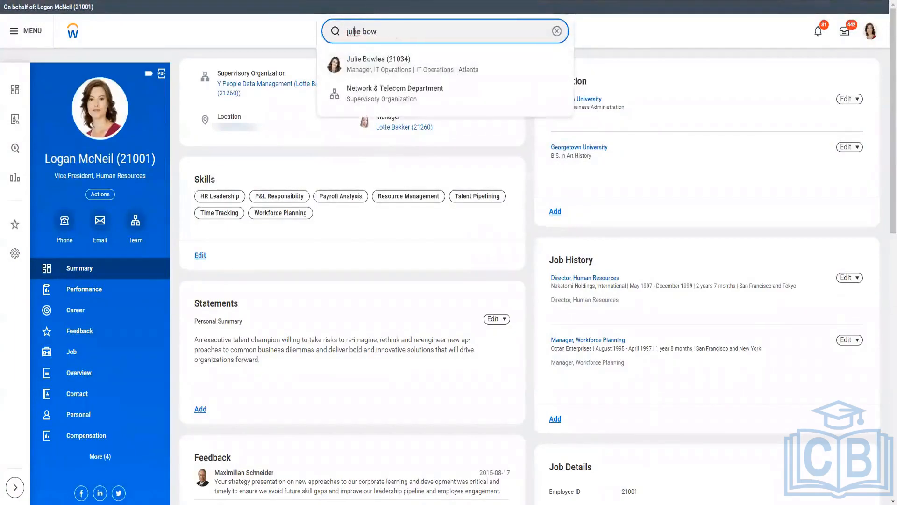
left_click(360, 65)
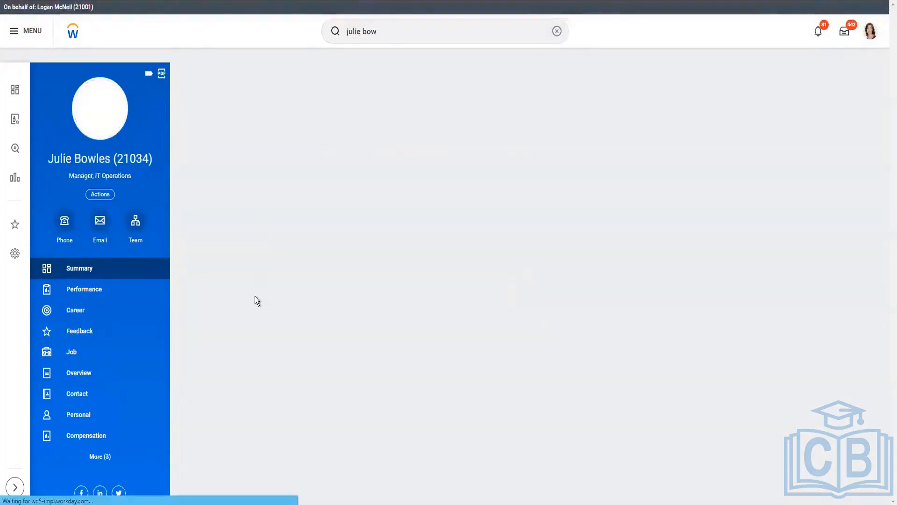
Step: Start a Change Business Title for this worker with effective date 2023-03-14
left_click(102, 195)
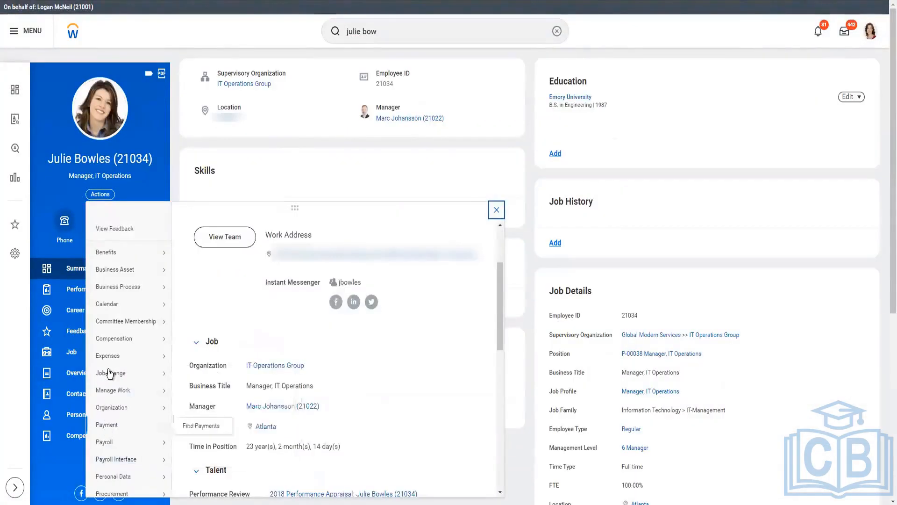
mouse_move(110, 372)
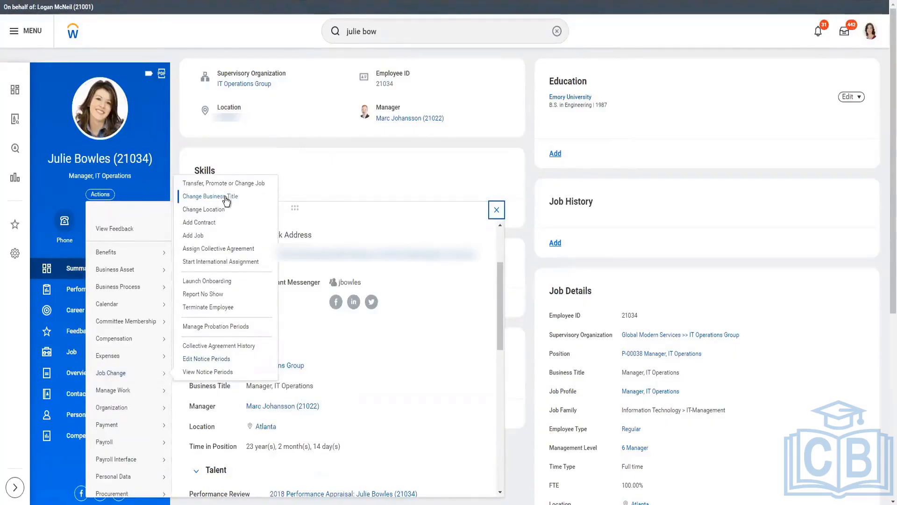
left_click(326, 265)
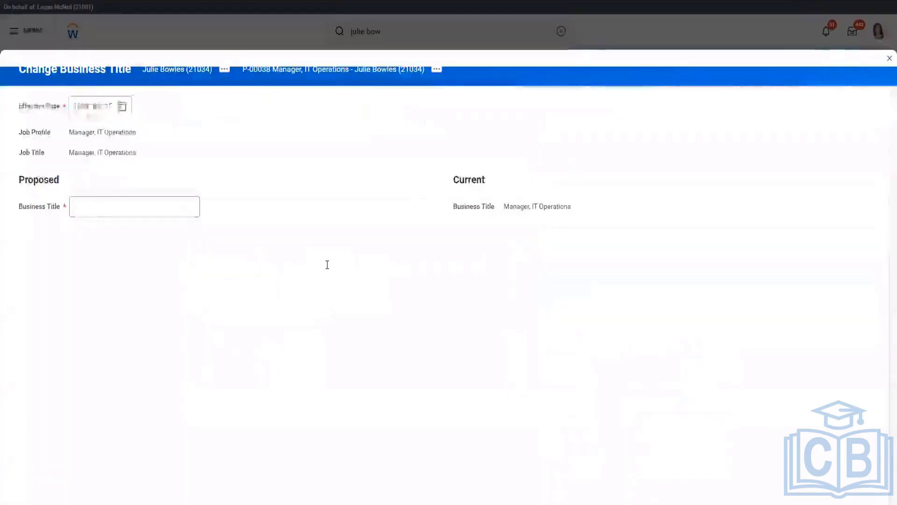
left_click(122, 111)
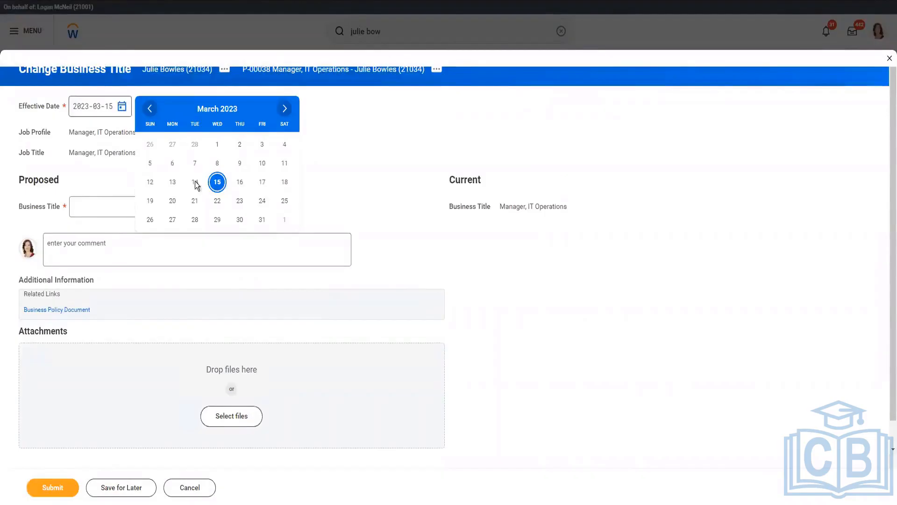
left_click(104, 208)
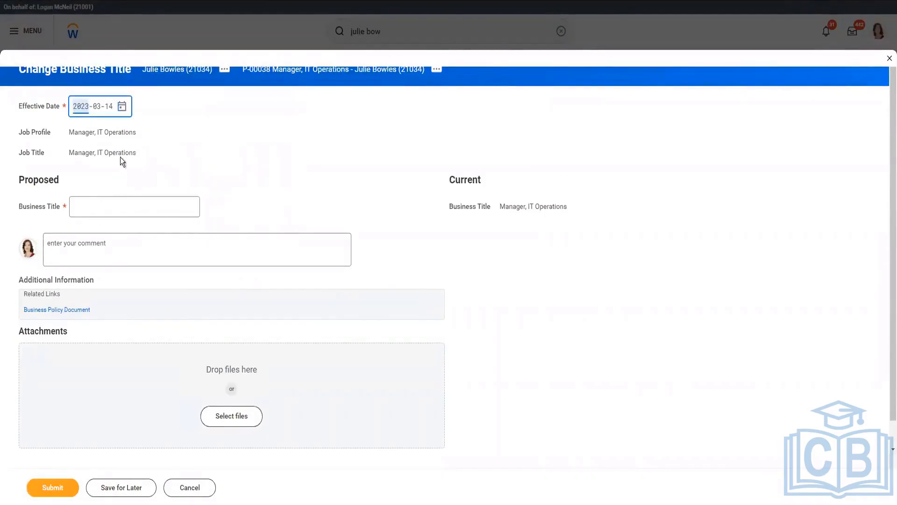
Step: Set the proposed business title to "Senior Manager, IT Operations", submit the change and view its details
triple_click(123, 131)
key("ctrl+c")
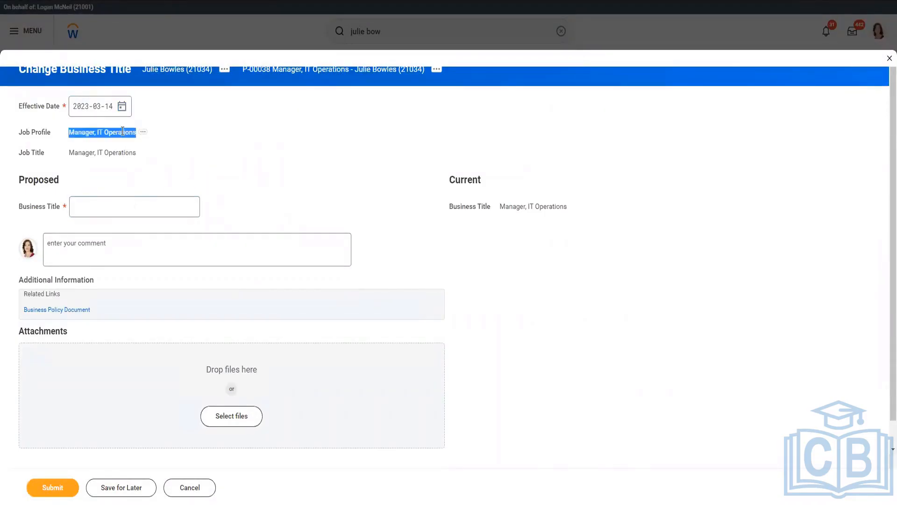
left_click(86, 205)
key("ctrl+v")
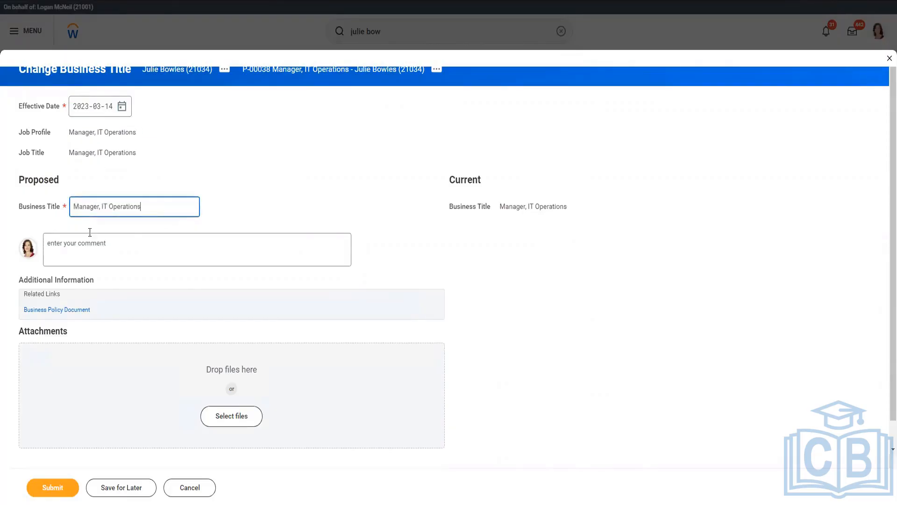
type("Senior")
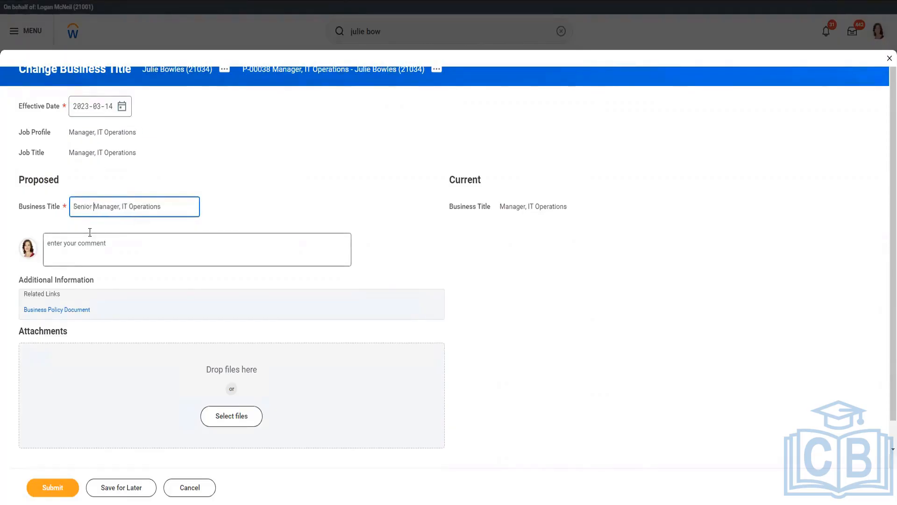
left_click(91, 492)
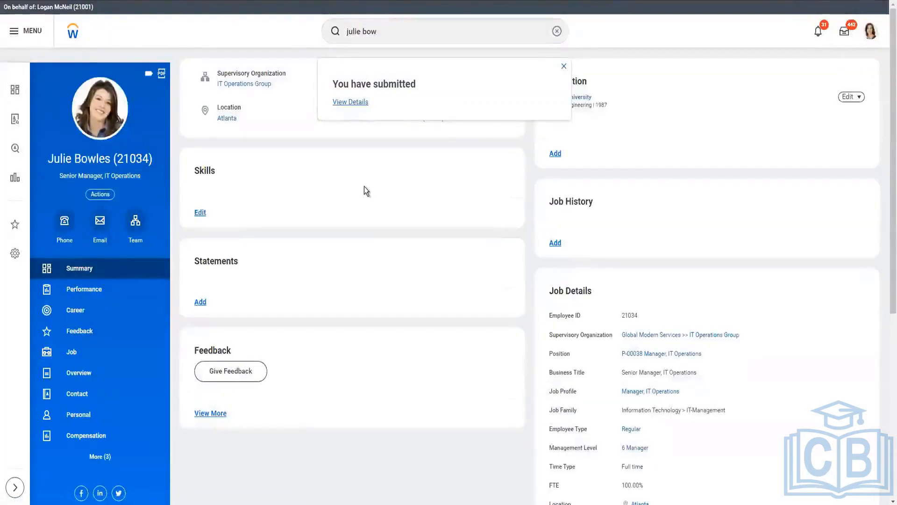
left_click(355, 102)
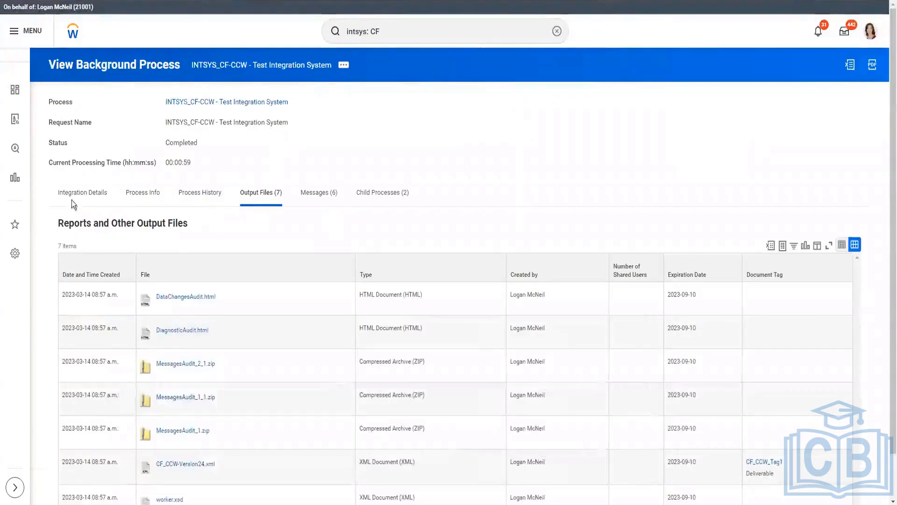
Step: Return to the integration details of the background process and start relaunching the INTSYS_CF-CCW integration event
left_click(76, 197)
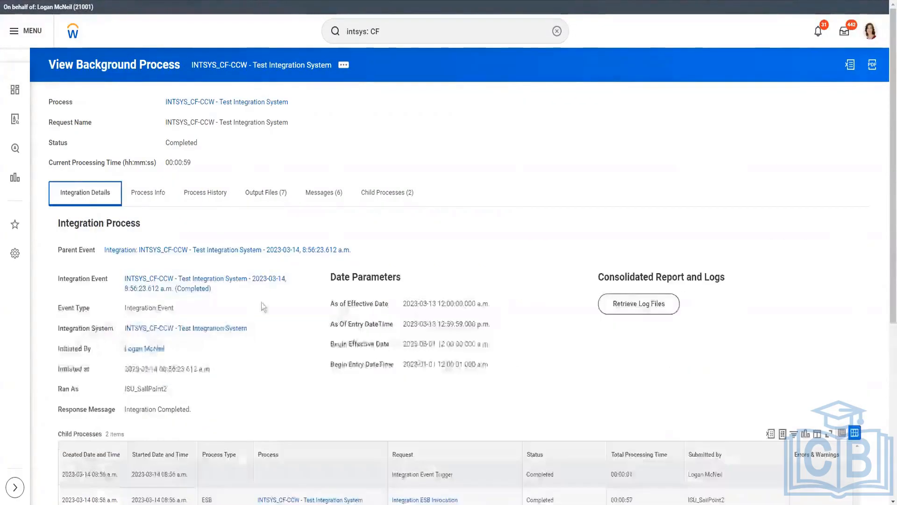
left_click(219, 288)
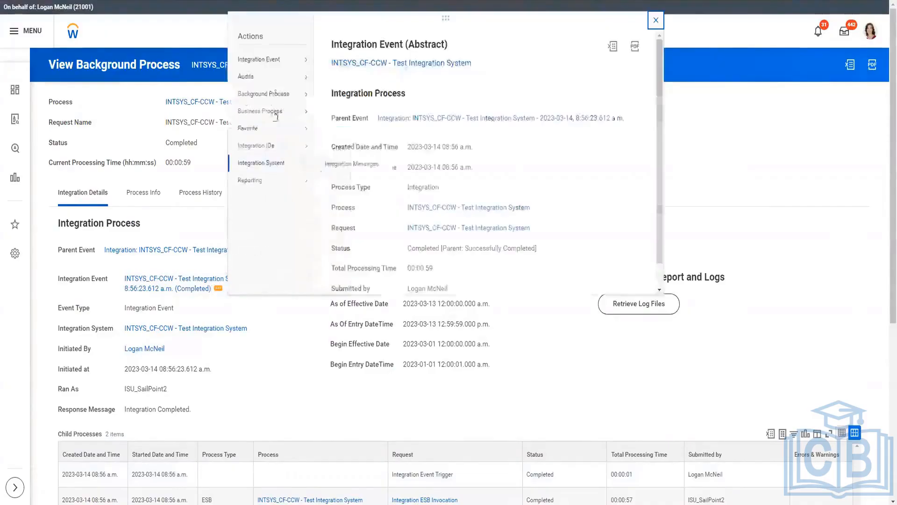
mouse_move(279, 62)
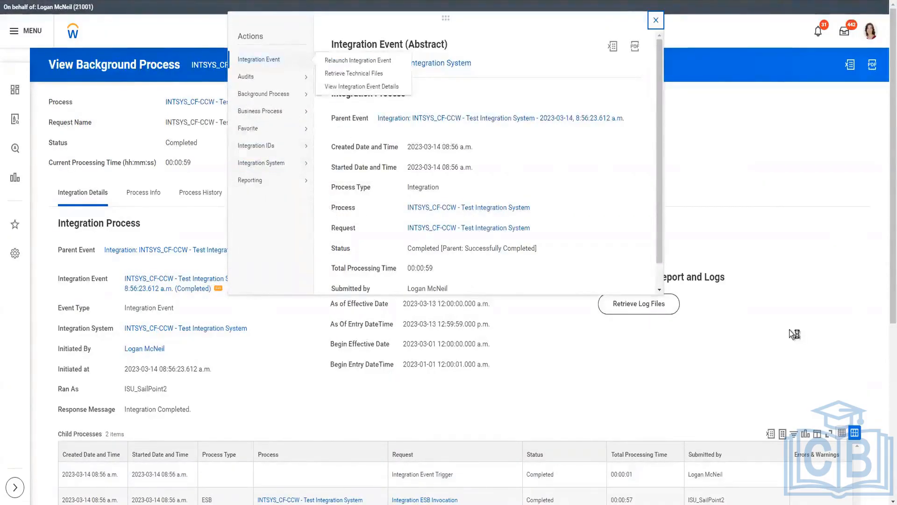
left_click(790, 331)
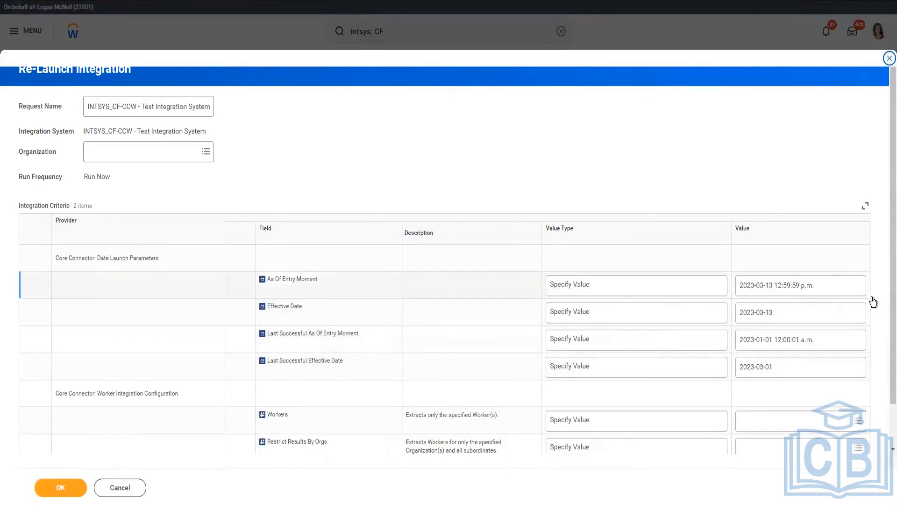
Step: Set As Of Entry Moment to Determine Value at Runtime, using Current Moment (DateTime)
left_click(605, 285)
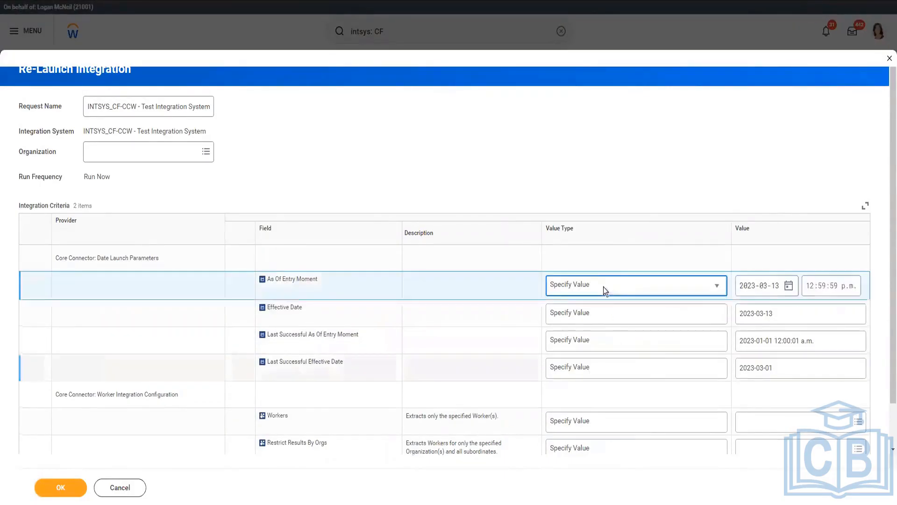
left_click(604, 286)
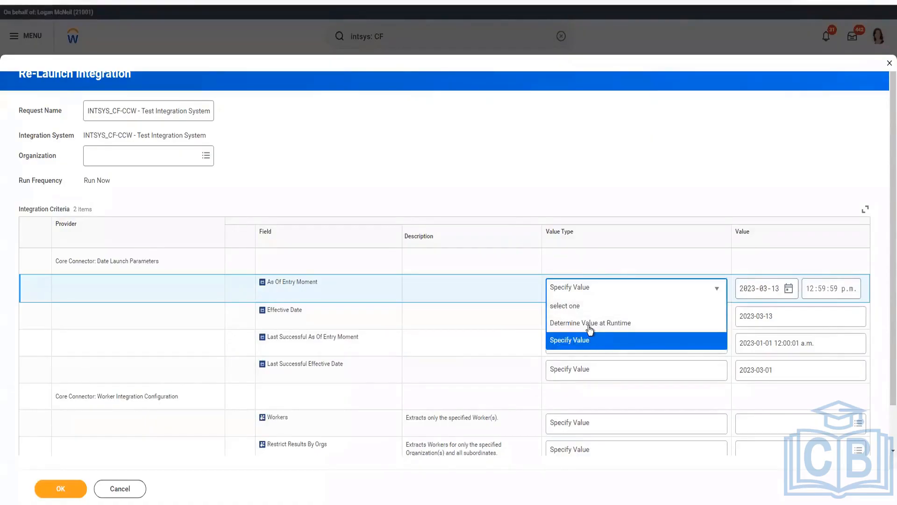
left_click(590, 323)
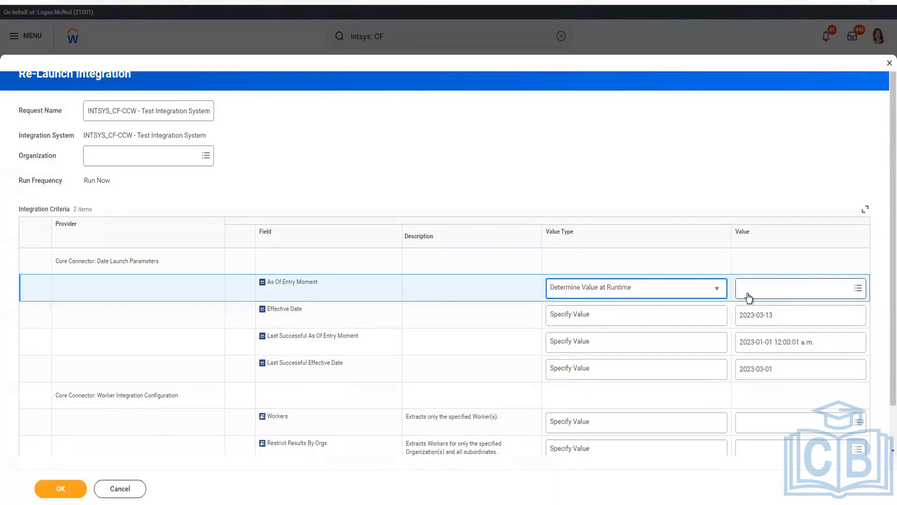
left_click(749, 297)
type("current moment")
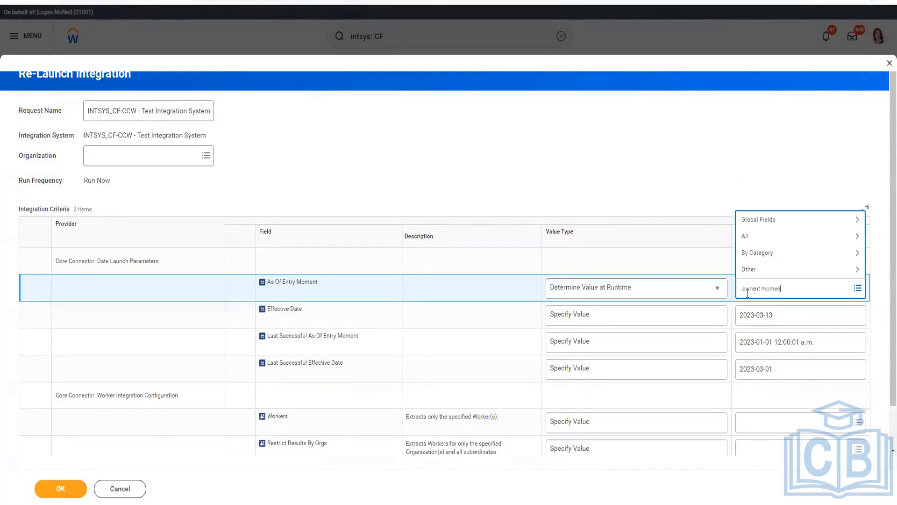
key("Return")
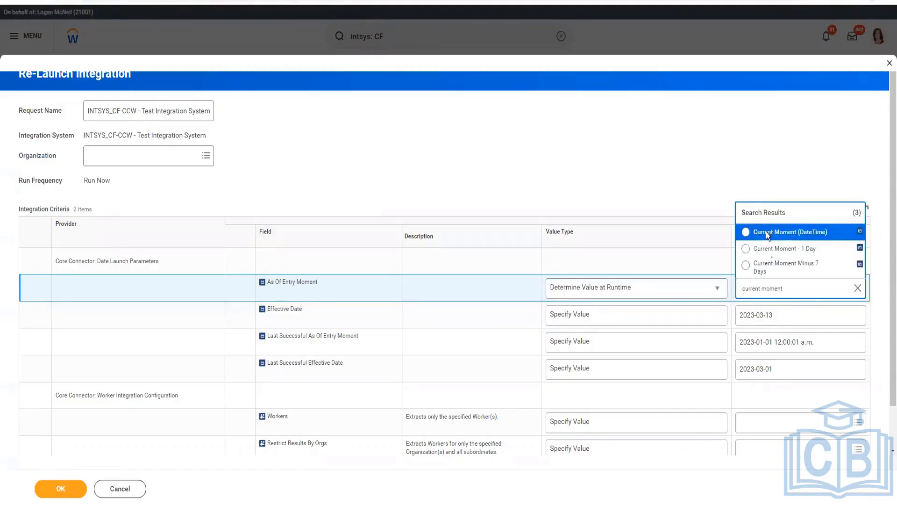
key("Return")
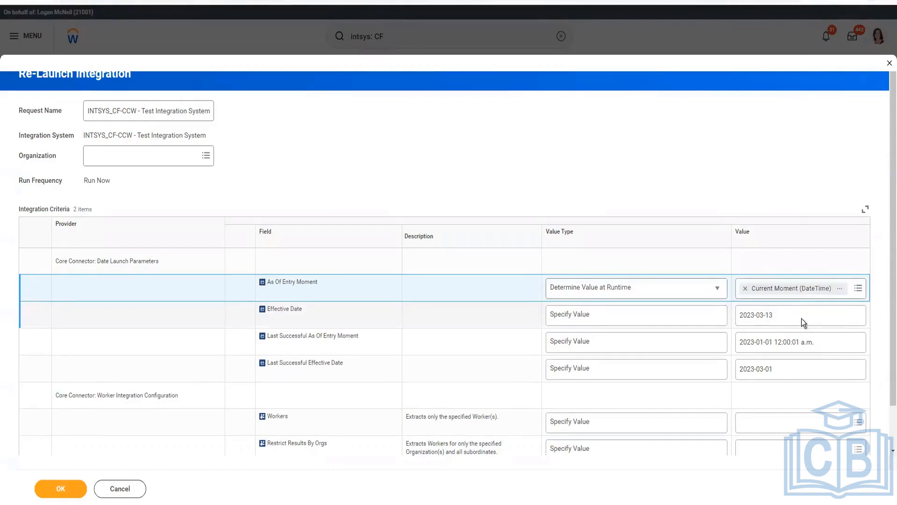
Step: Set the Effective Date launch parameter to 2023-03-31
left_click(801, 318)
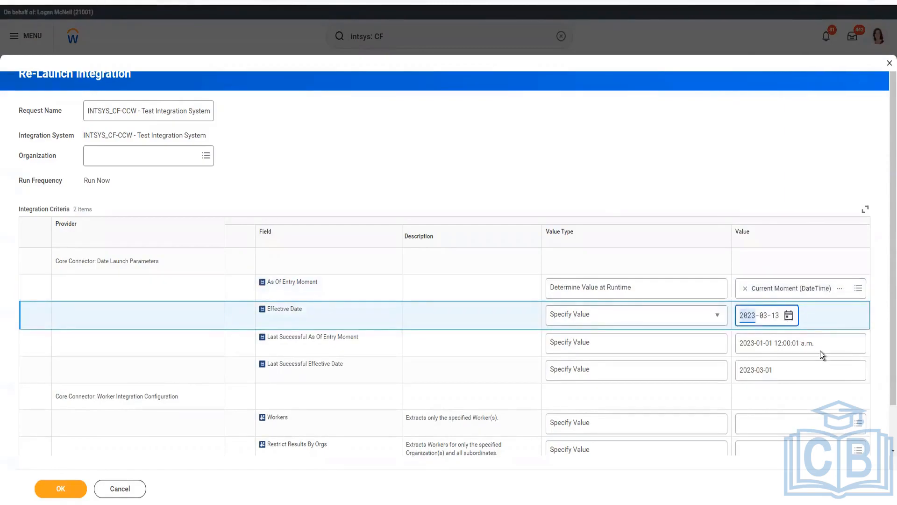
left_click(789, 315)
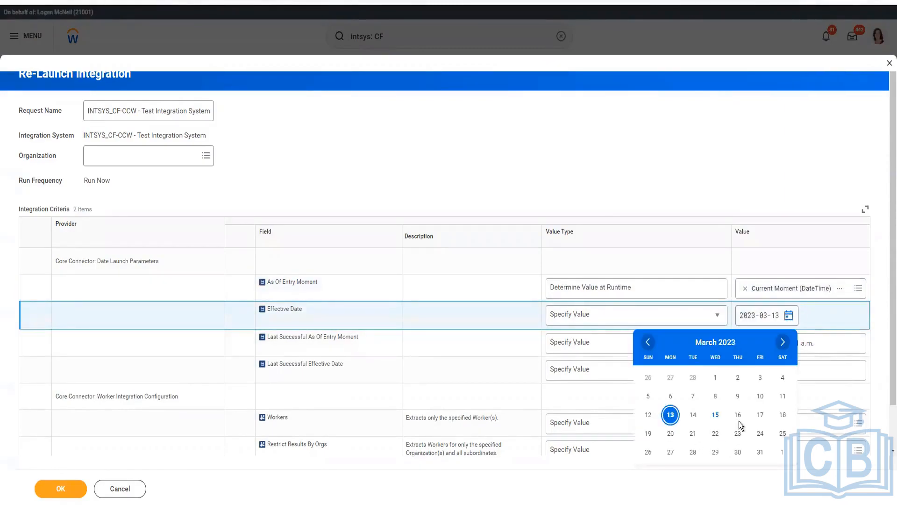
left_click(760, 453)
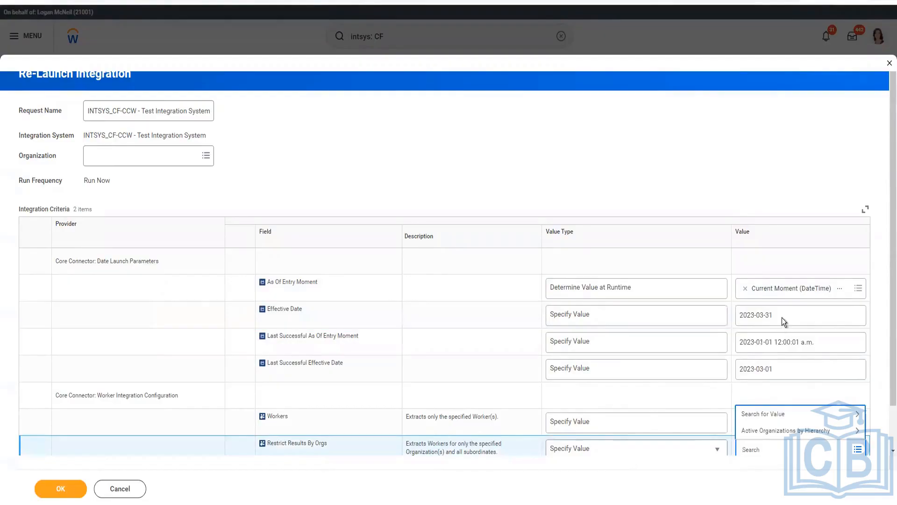
left_click(688, 178)
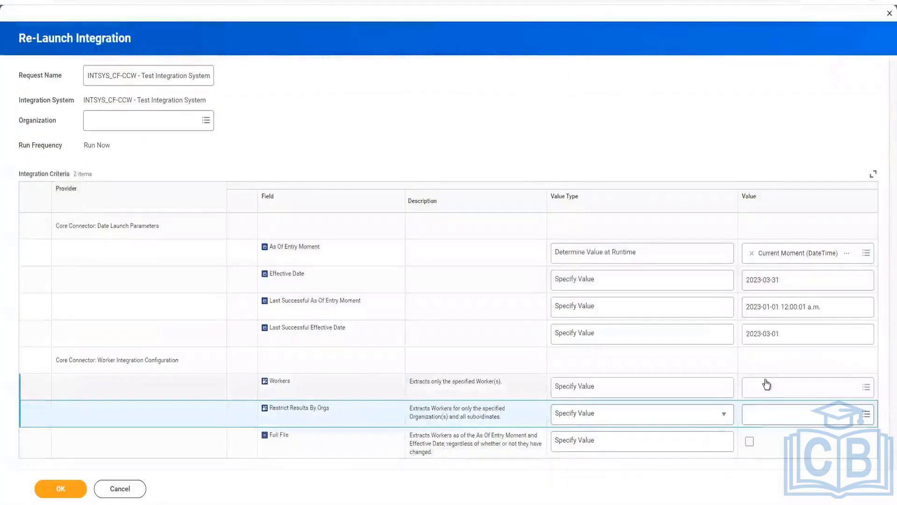
Step: Restrict the Workers criterion to the employee whose business title was changed and submit the integration relaunch
left_click(767, 384)
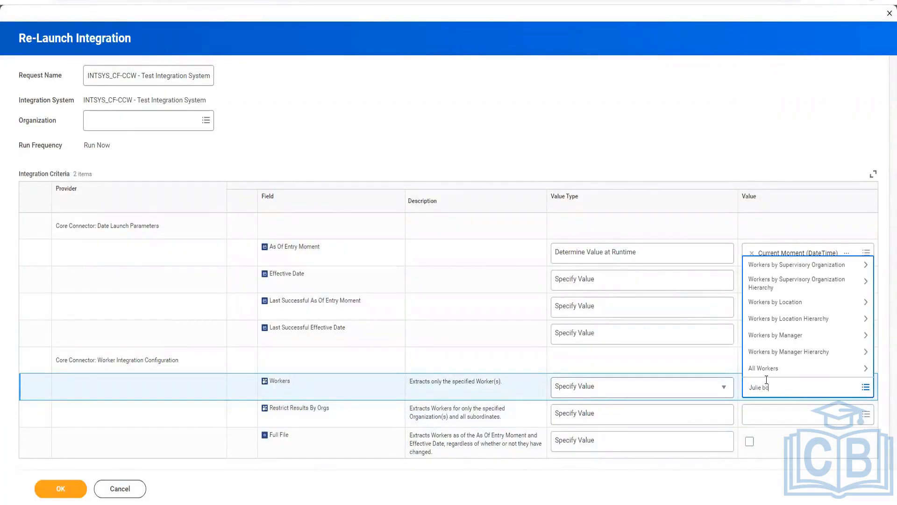
type("Julie bowles")
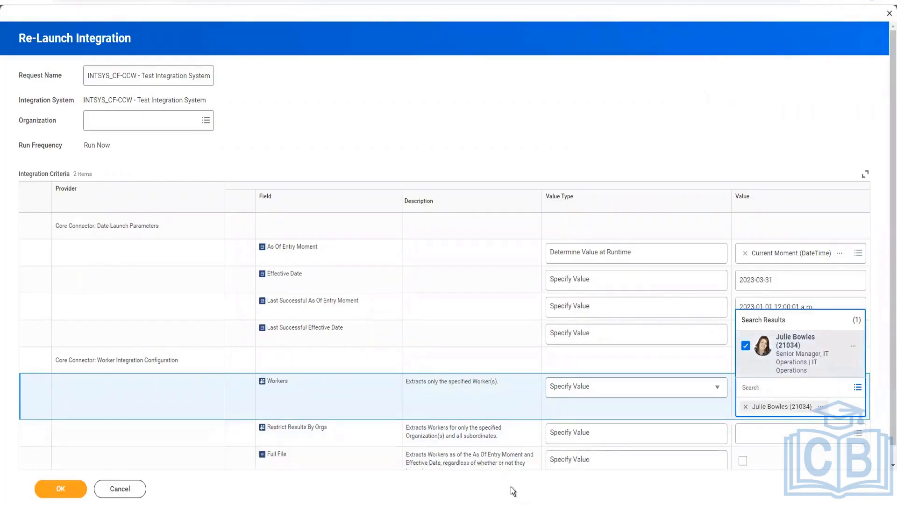
left_click(762, 462)
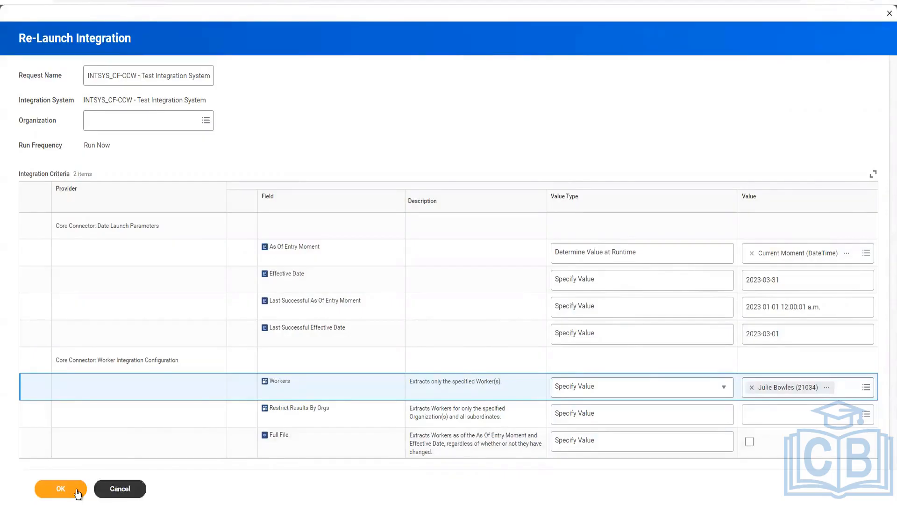
left_click(61, 489)
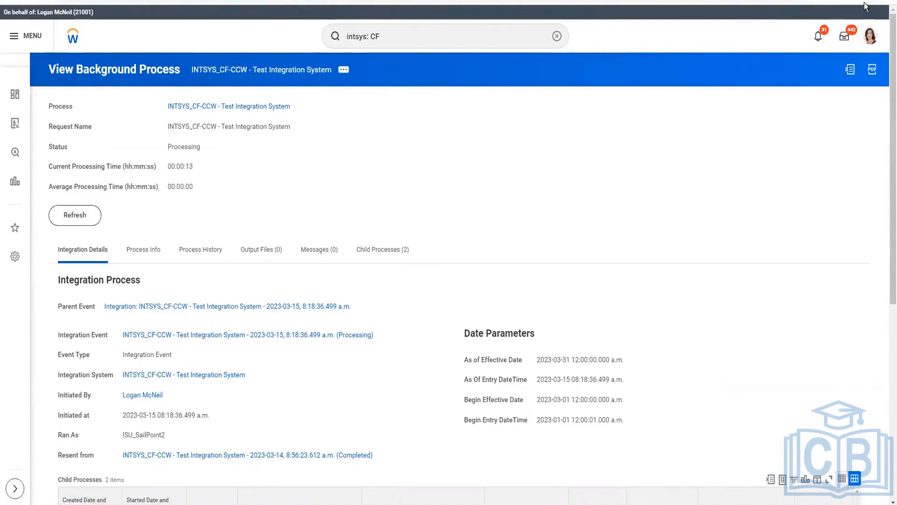
Step: Refresh the background process, open DataChangesAudit.html from its output files and expand the worker's details
left_click(58, 222)
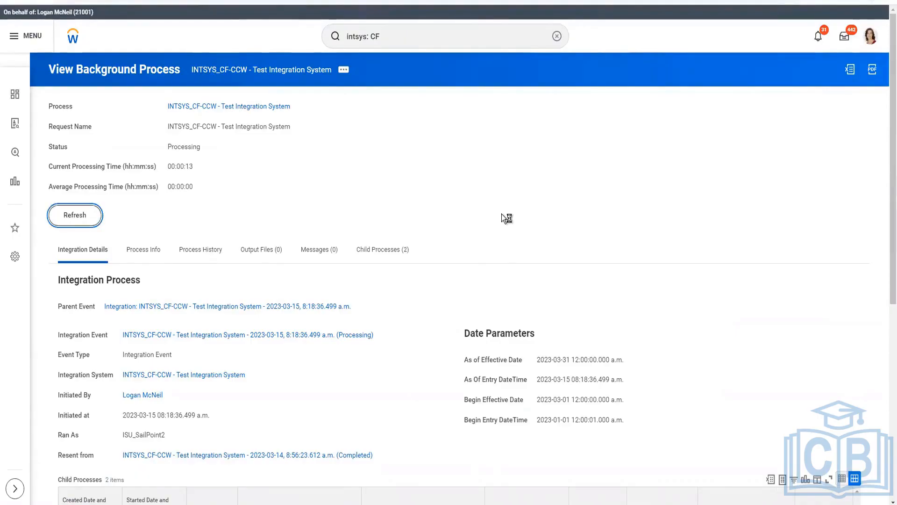
left_click(265, 197)
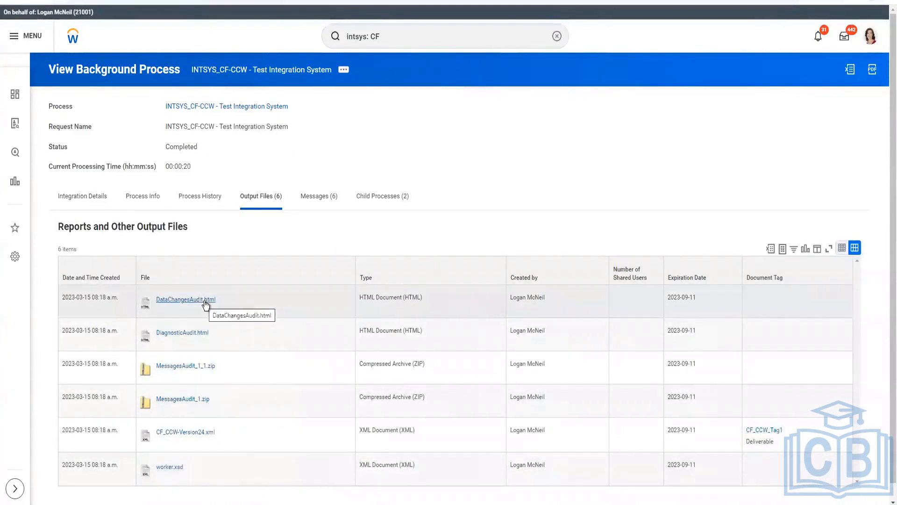
left_click(205, 301)
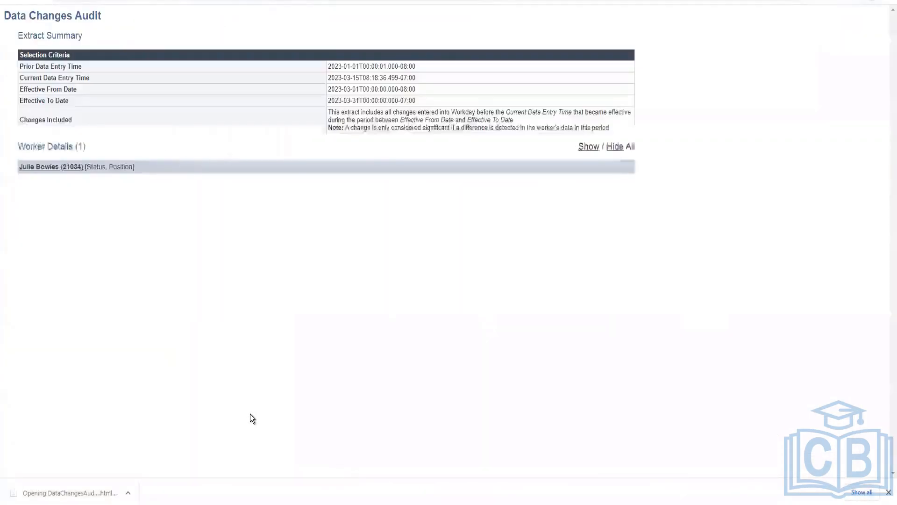
left_click(54, 171)
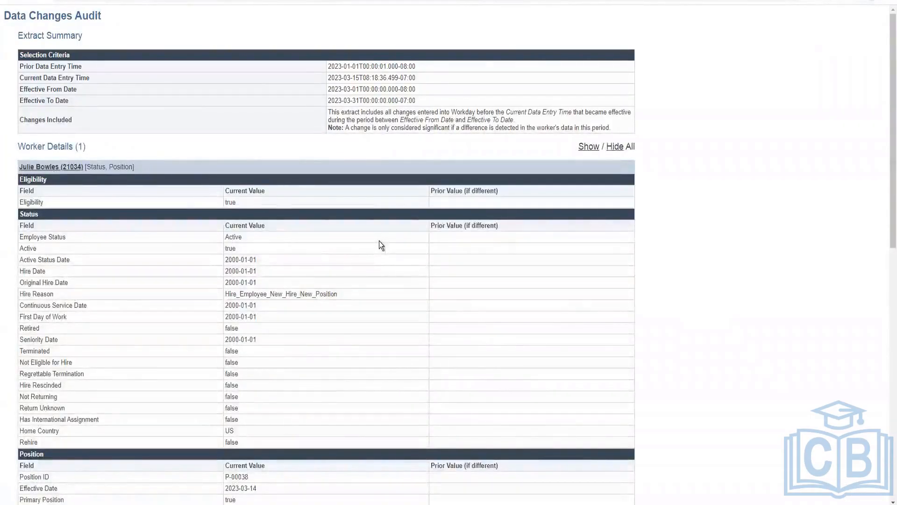
Step: Review the audit's Position section, checking the current and prior Business Title values and the organization entries
scroll(733, 304, "down", 7)
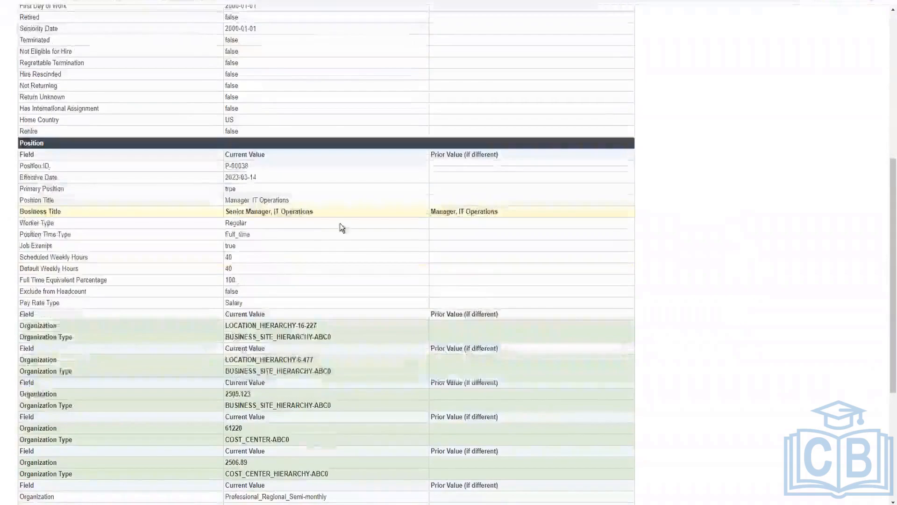
left_click_drag(507, 210, 14, 153)
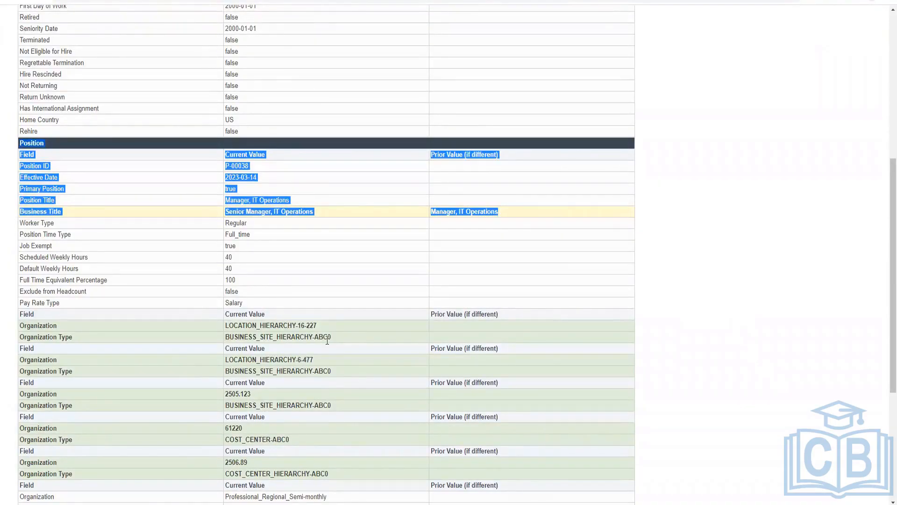
left_click(363, 336)
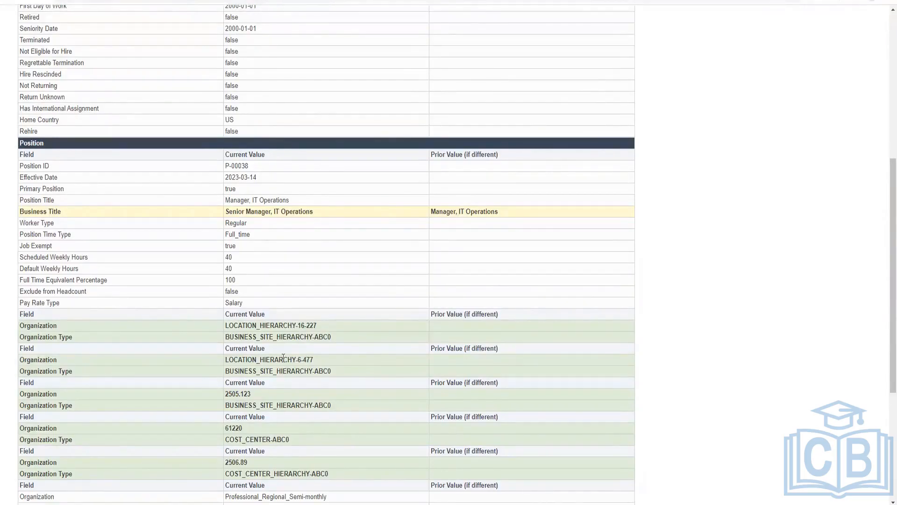
scroll(283, 358, "down", 2)
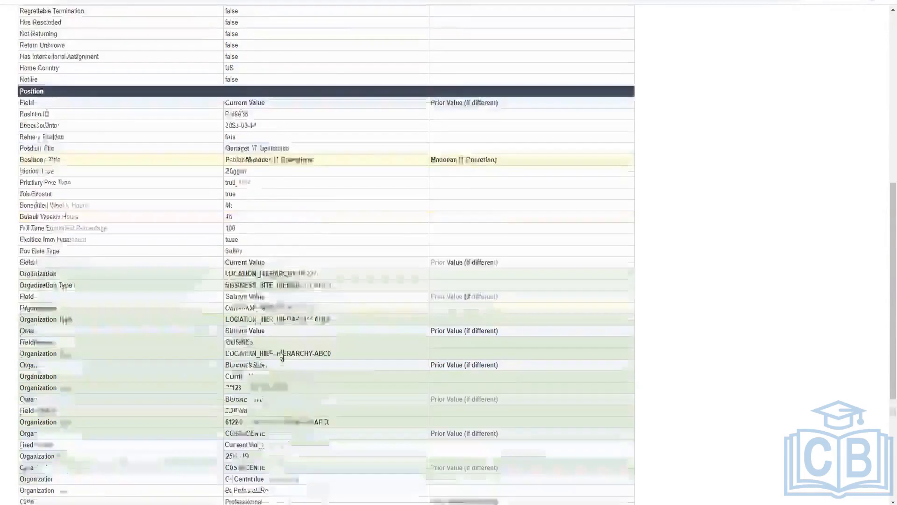
scroll(282, 358, "down", 4)
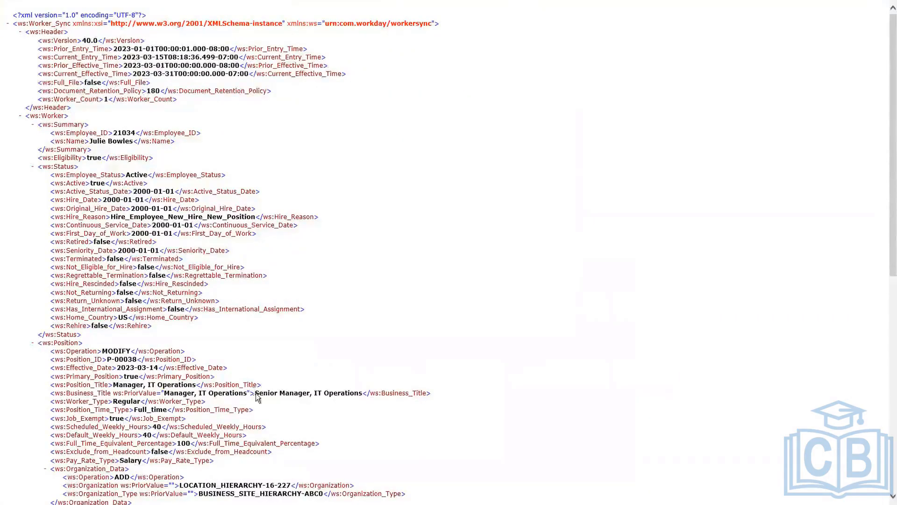
Step: Inspect the Position section of the output XML, including the Business_Title element's PriorValue attribute and the Operation element
left_click_drag(253, 394, 114, 394)
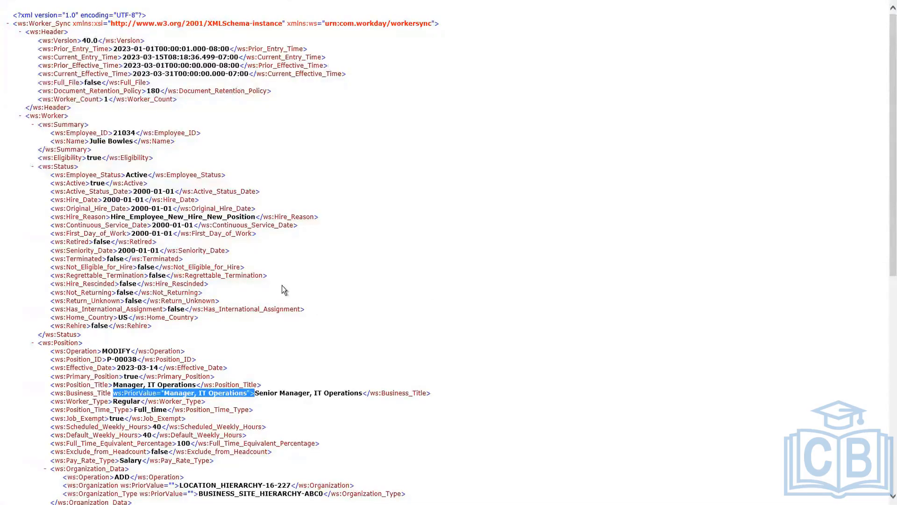
scroll(290, 385, "down", 3)
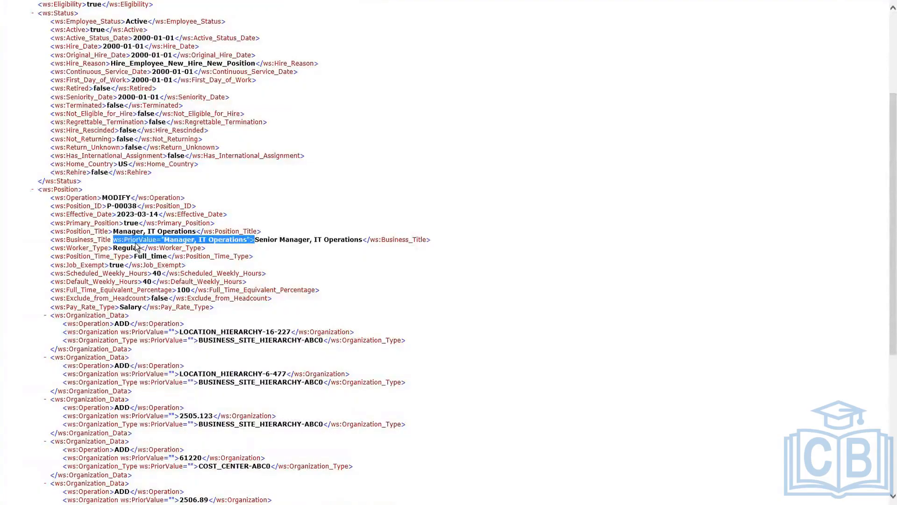
left_click(192, 244)
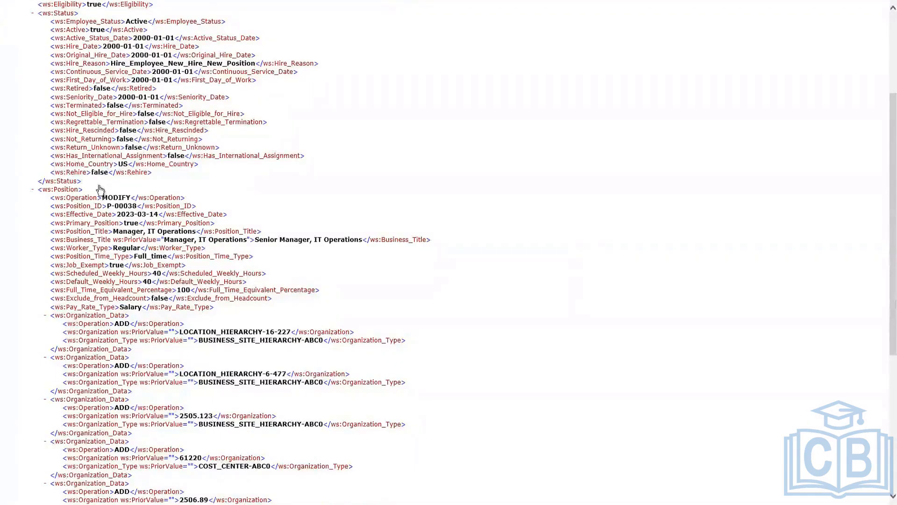
scroll(99, 189, "up", 3)
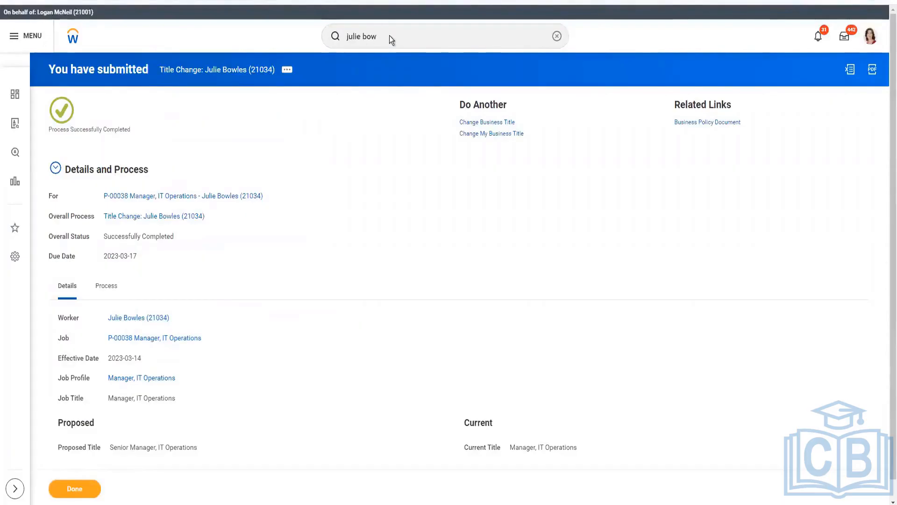
Step: Go from the submitted title change to the worker's org chart and open the manager's job information
left_click(132, 318)
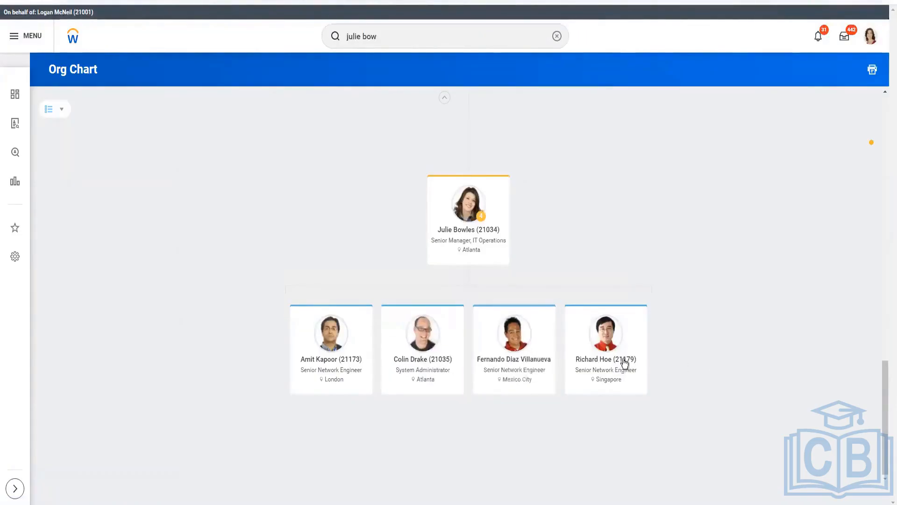
left_click(444, 97)
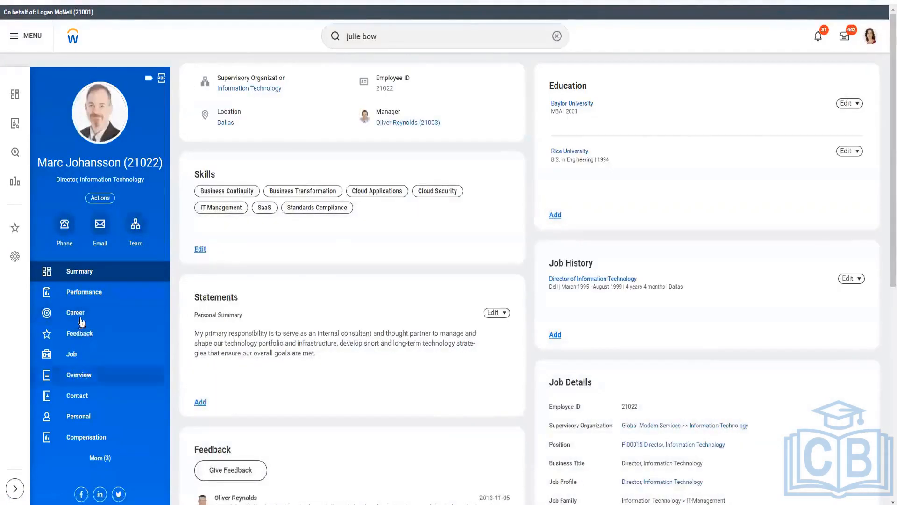
left_click(71, 354)
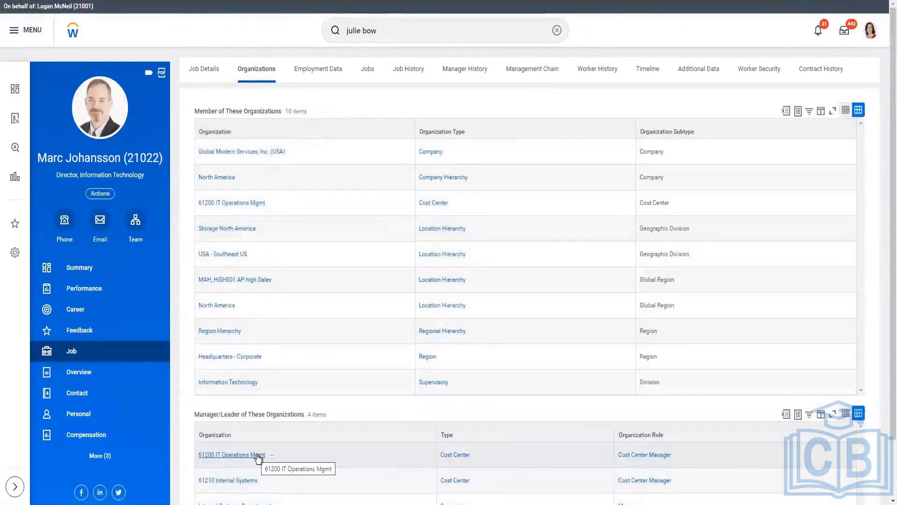
Step: Open the IT Operations Group from the organizations the manager leads and show its staffing information
scroll(560, 412, "down", 2)
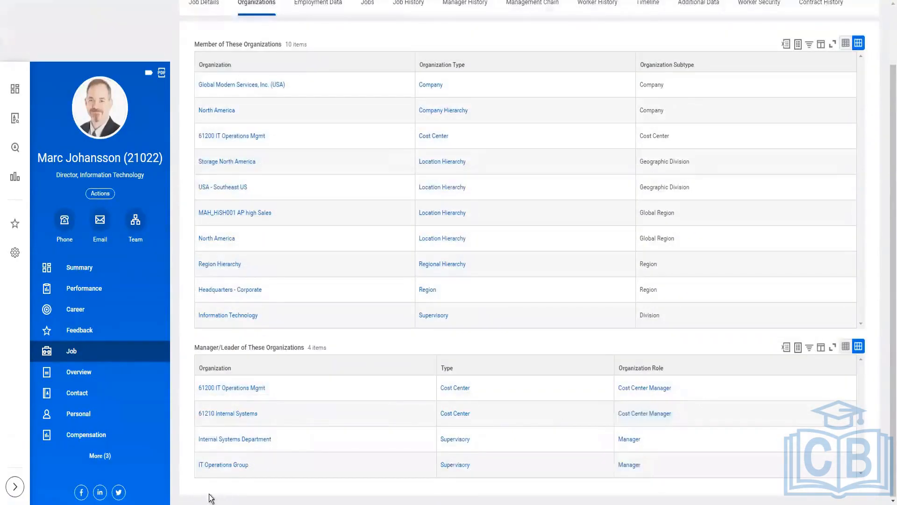
left_click(223, 466)
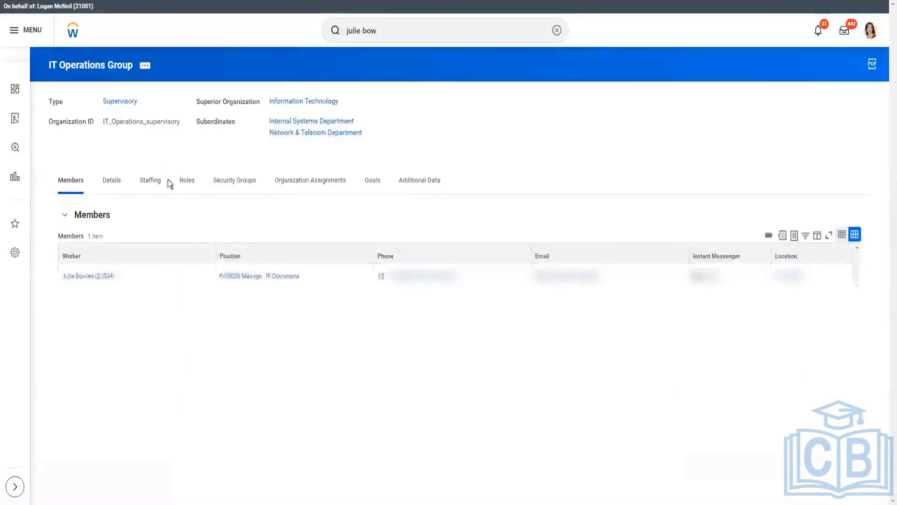
left_click(159, 180)
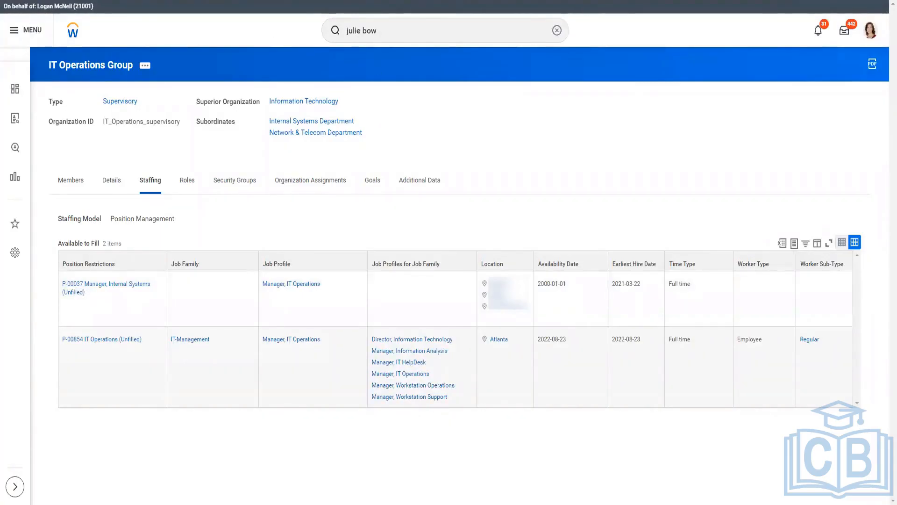
Step: Copy the text of the unfilled position P-00037 Manager, Internal Systems and paste it into a new Notepad document
right_click(69, 284)
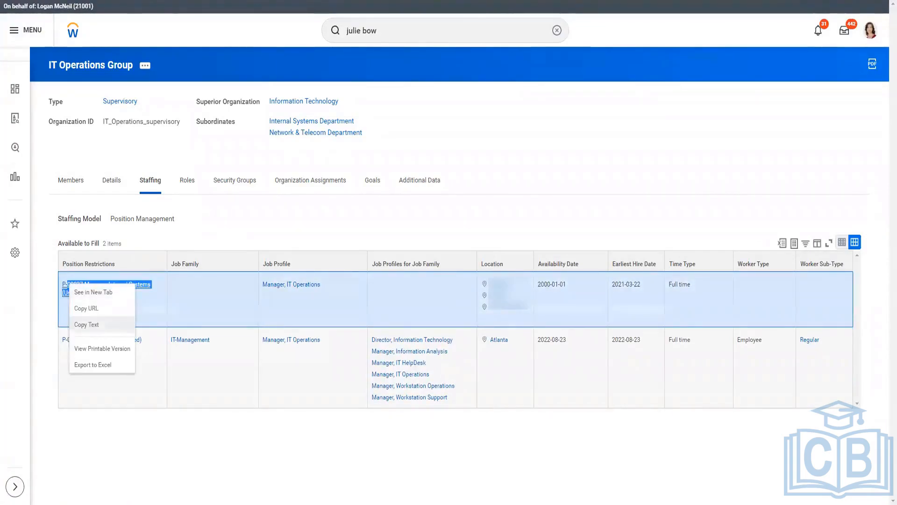
left_click(89, 325)
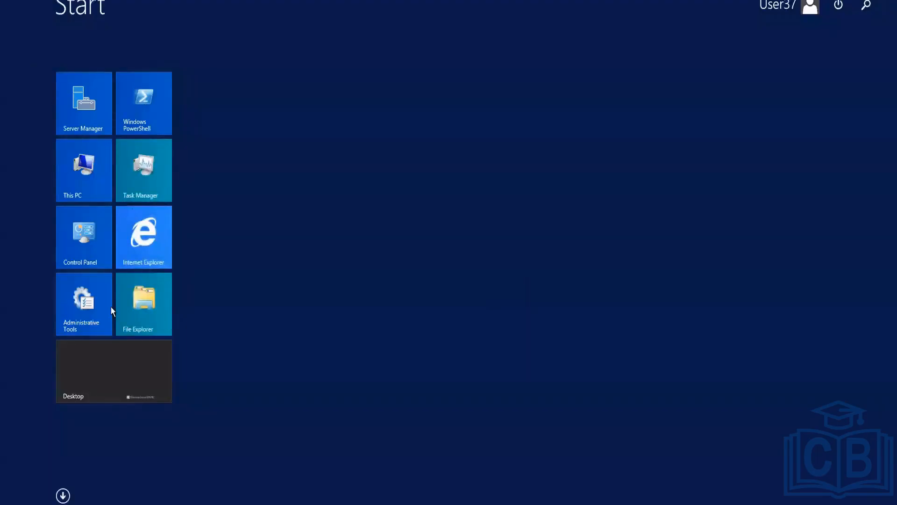
type("notepad")
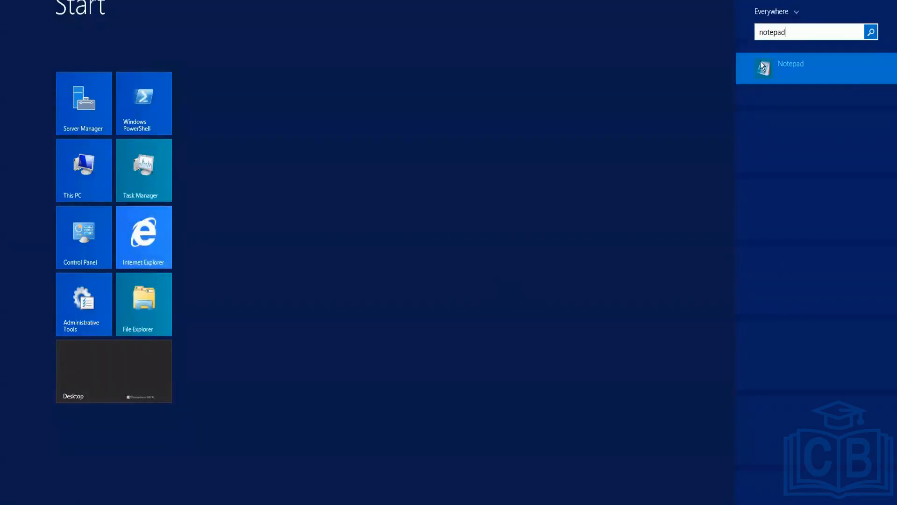
left_click(765, 68)
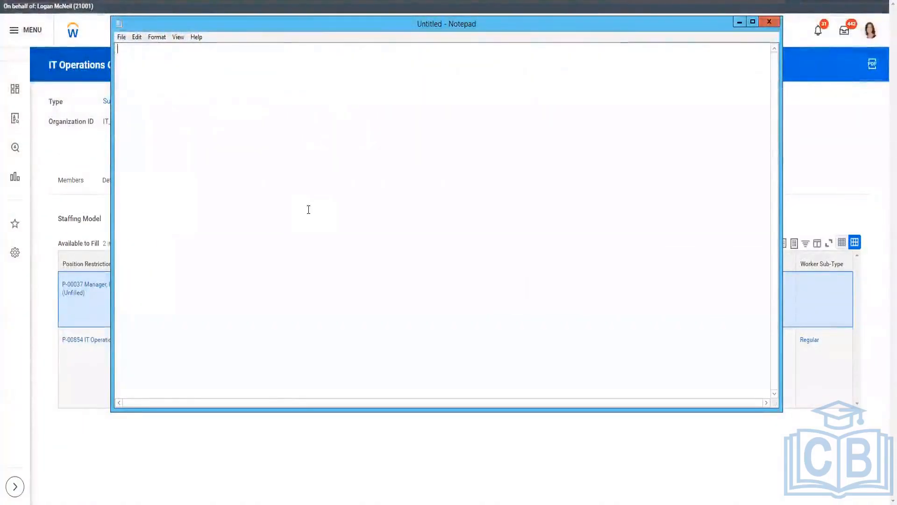
key("ctrl+v")
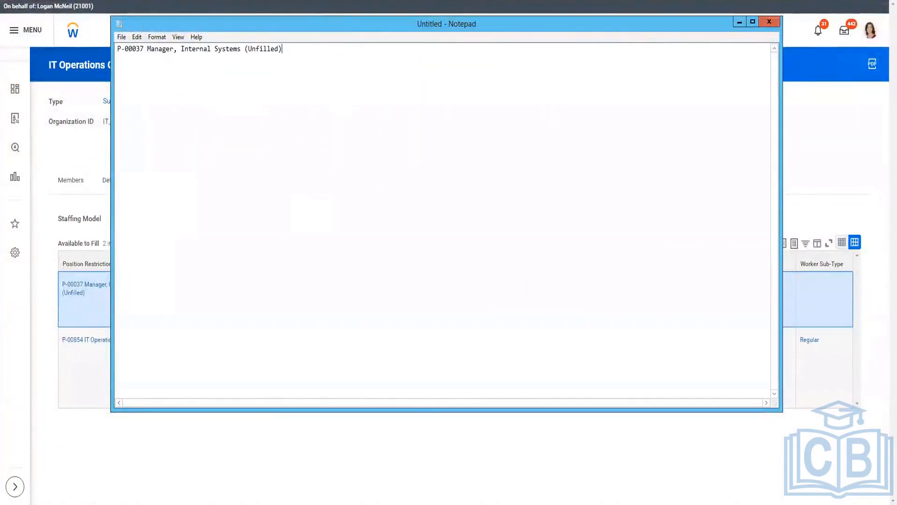
Step: Return to the org chart, open the Singapore-based Senior Network Engineer, and record that worker's employee ID in the Notepad notes
right_click(14, 1)
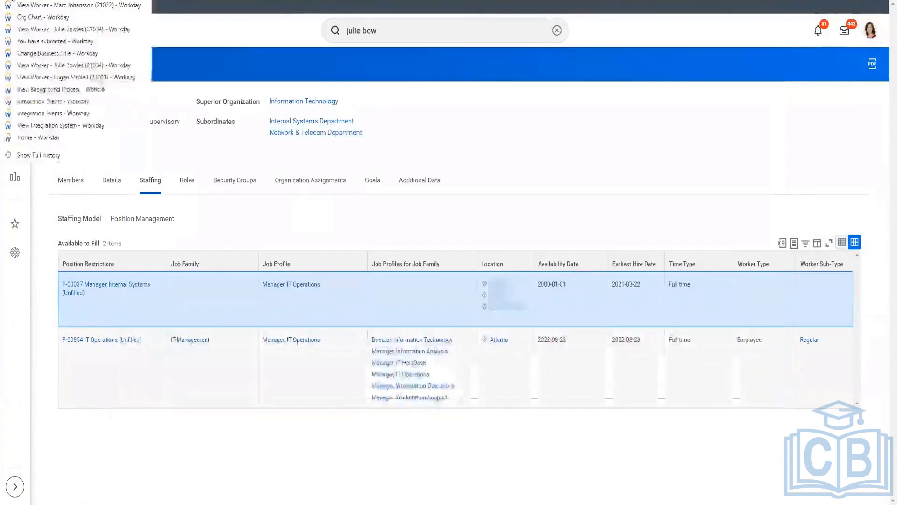
left_click(52, 22)
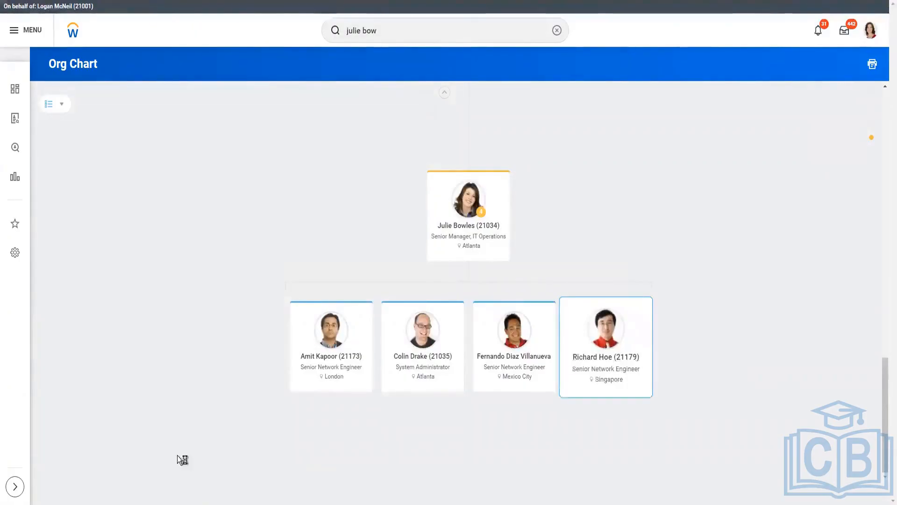
key("alt+Tab")
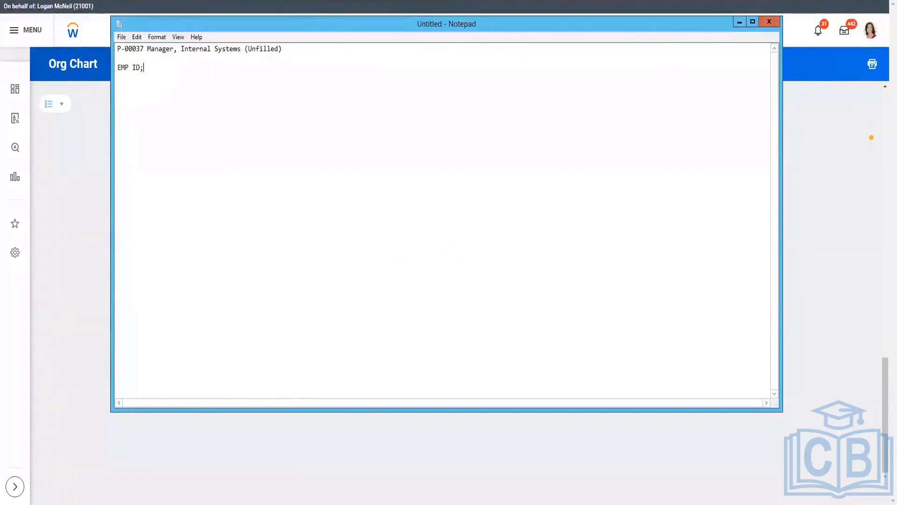
type("21179")
key("Return")
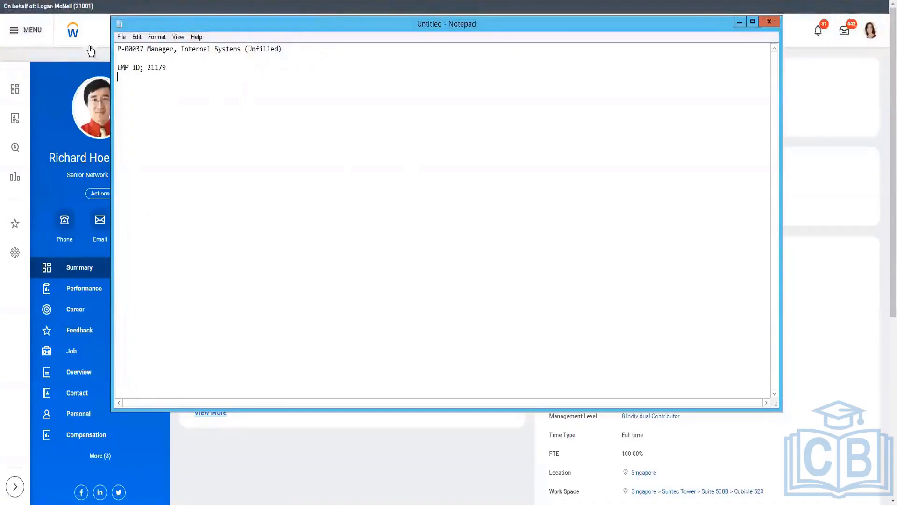
Step: Start the Transfer, Promote or Change Job process for the Senior Network Engineer from the worker's profile
left_click(108, 193)
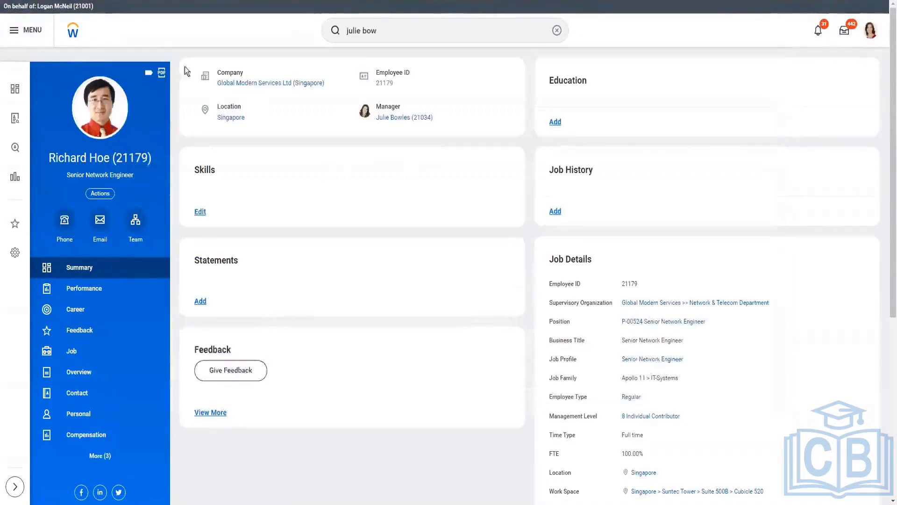
left_click(108, 194)
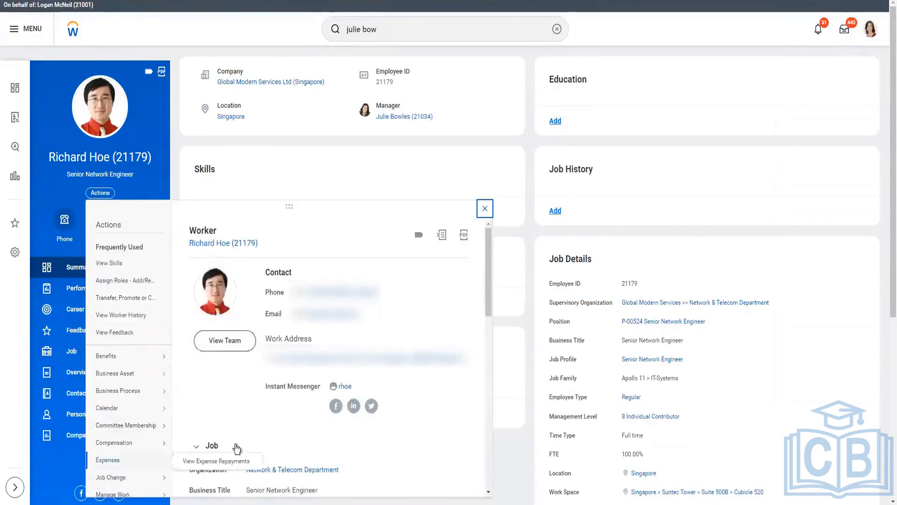
mouse_move(132, 478)
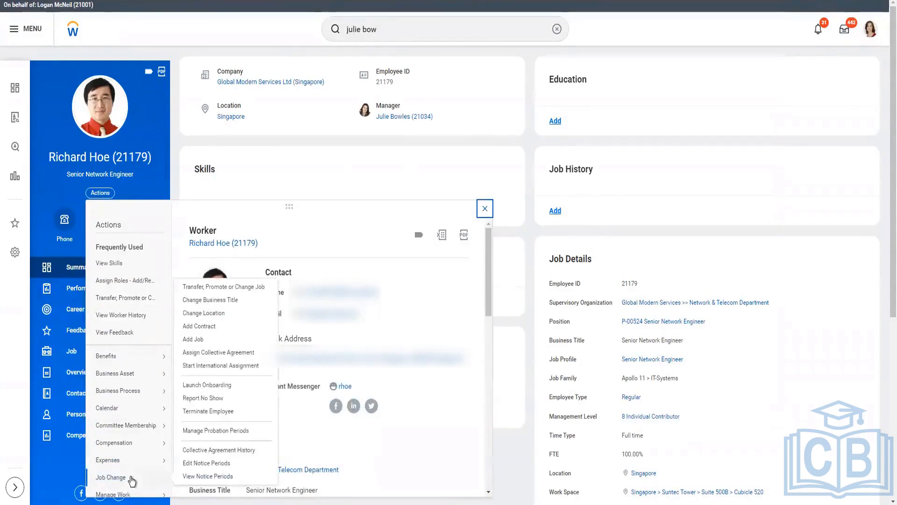
left_click(344, 465)
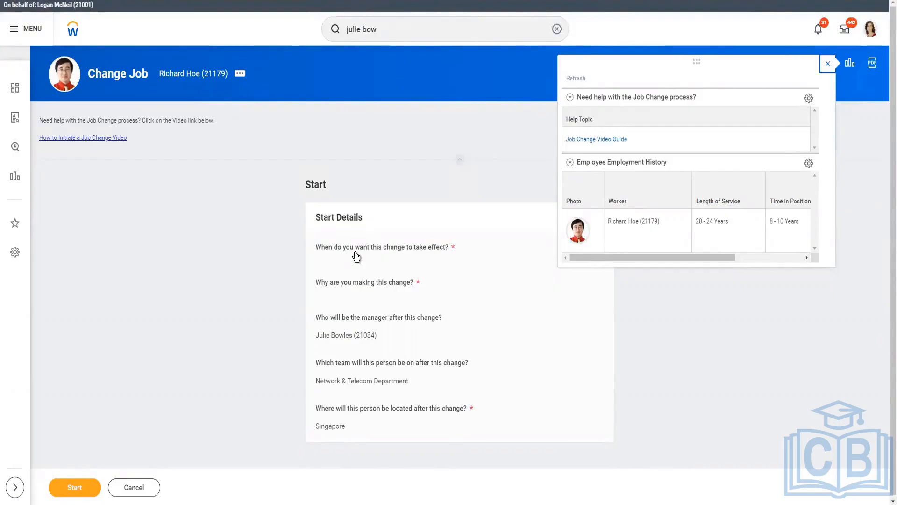
Step: Set the job change's effective date to 2023-03-15 and its reason to Promotion
left_click(357, 253)
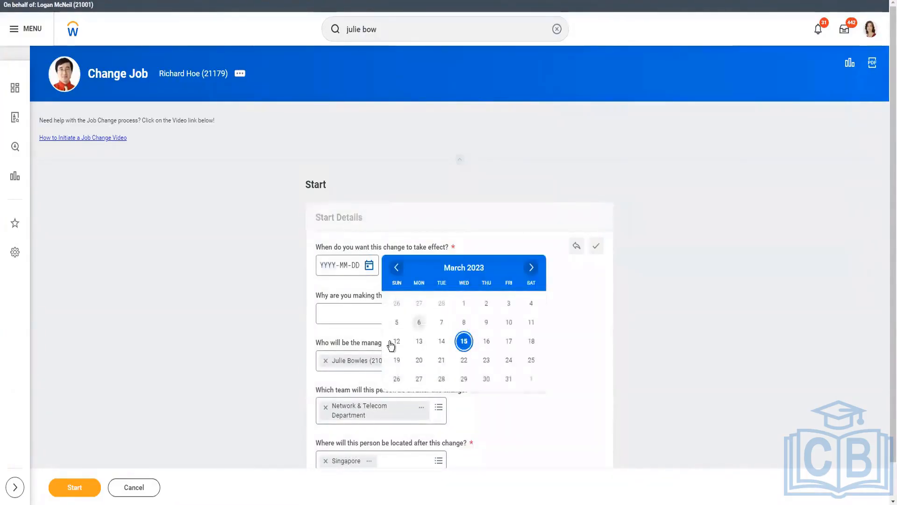
left_click(329, 318)
left_click(368, 321)
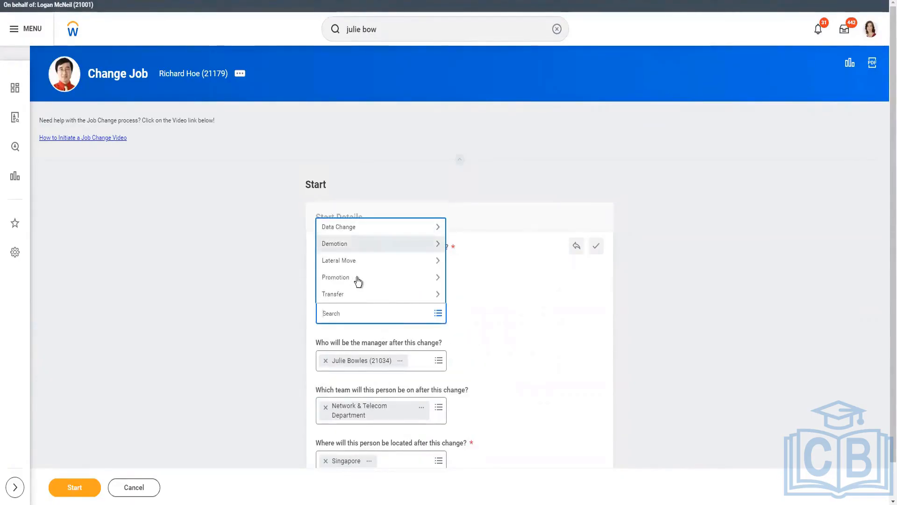
left_click(450, 279)
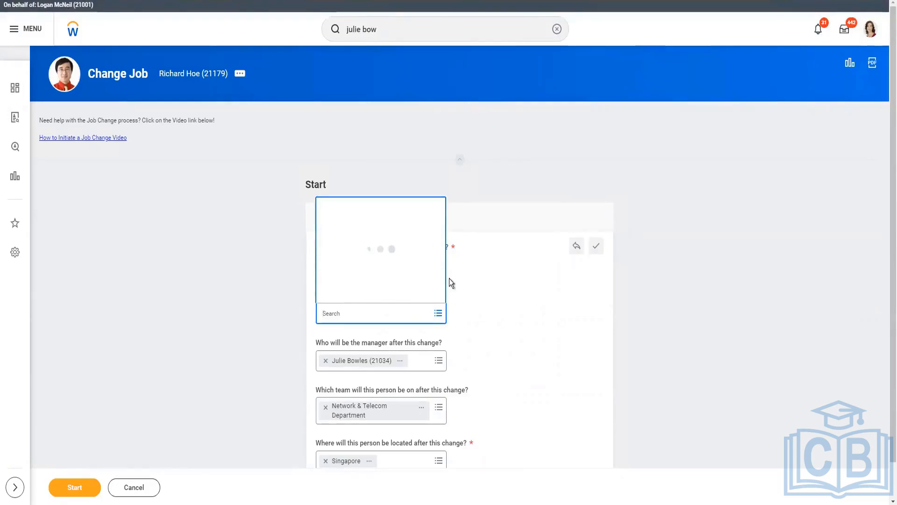
left_click(357, 294)
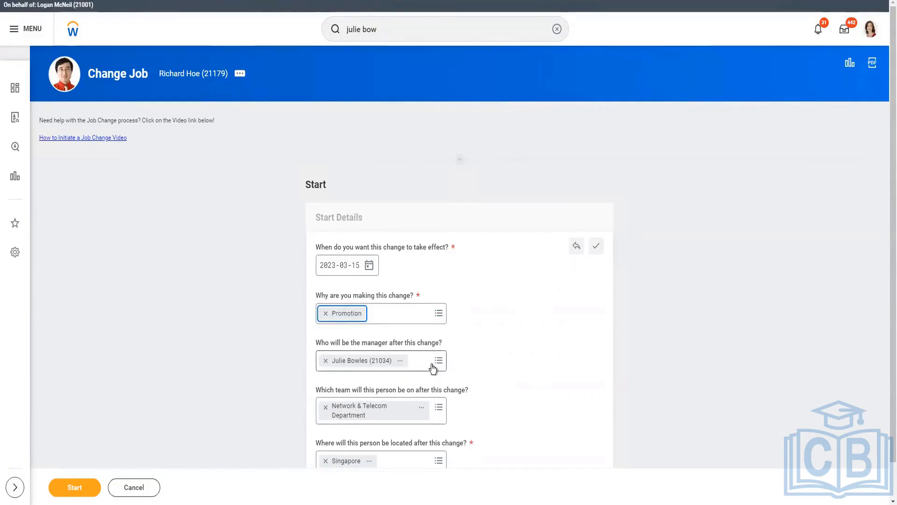
Step: In a separate browser tab, search for the noted position P-00037 and open the Manager, Internal Systems position
left_click(869, 37)
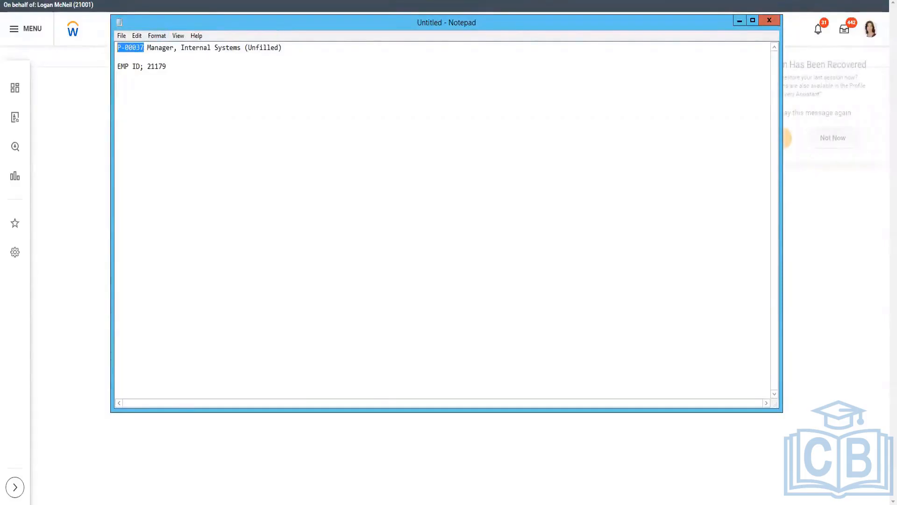
key("alt+Tab")
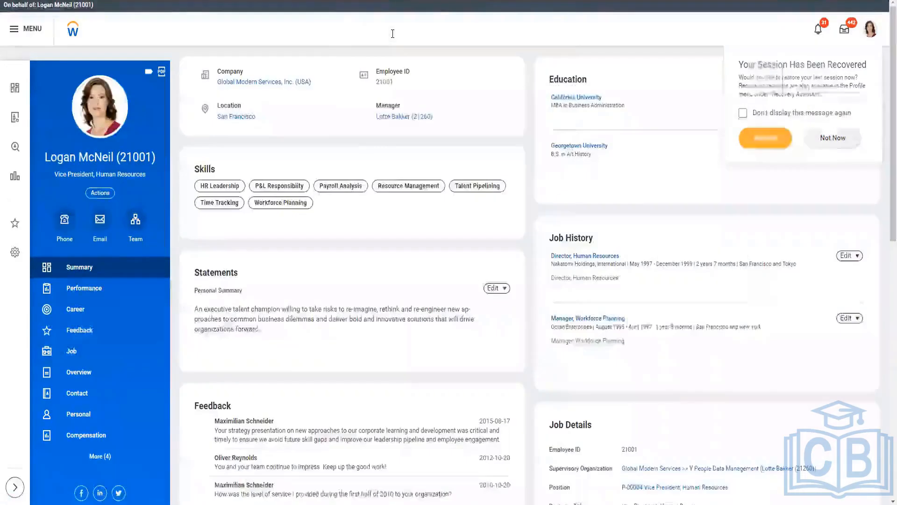
left_click(393, 34)
key("ctrl+v")
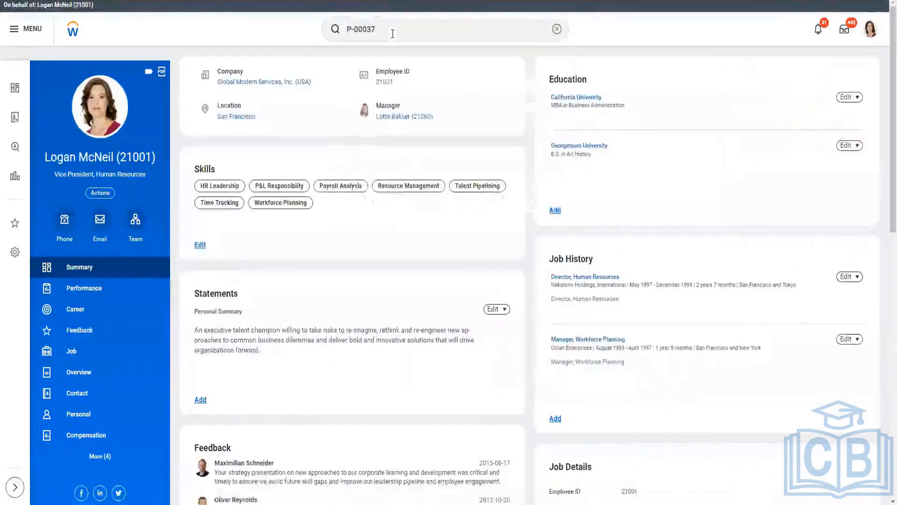
key("Return")
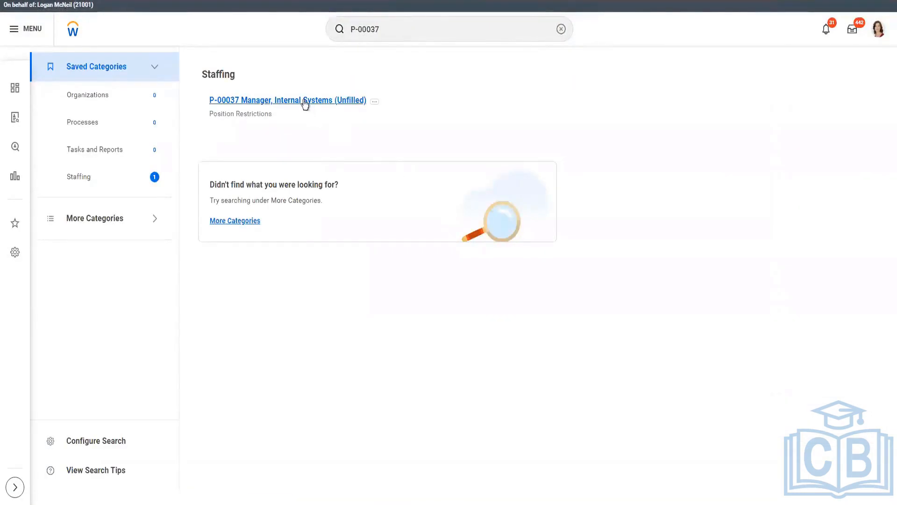
left_click(305, 101)
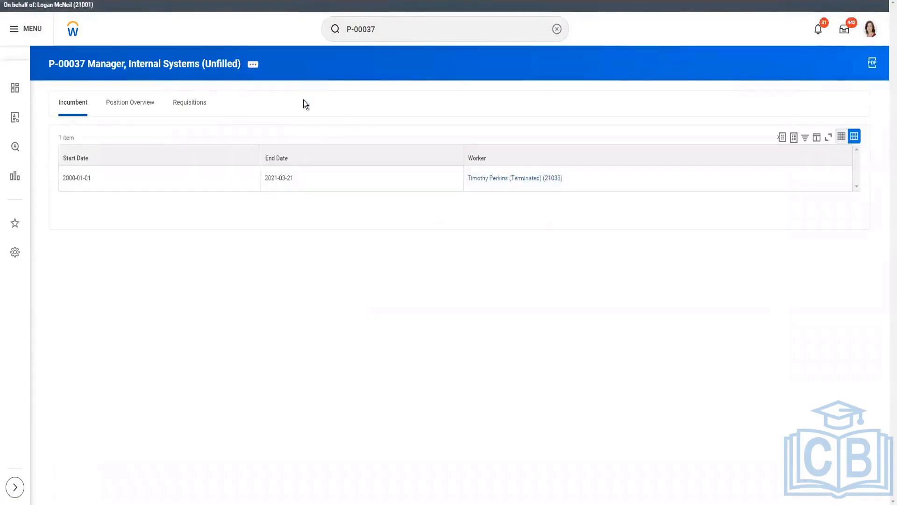
Step: Review the position's overview and hiring restrictions, and open its supervisory organization, IT Operations Group, with the details expanded
left_click(120, 107)
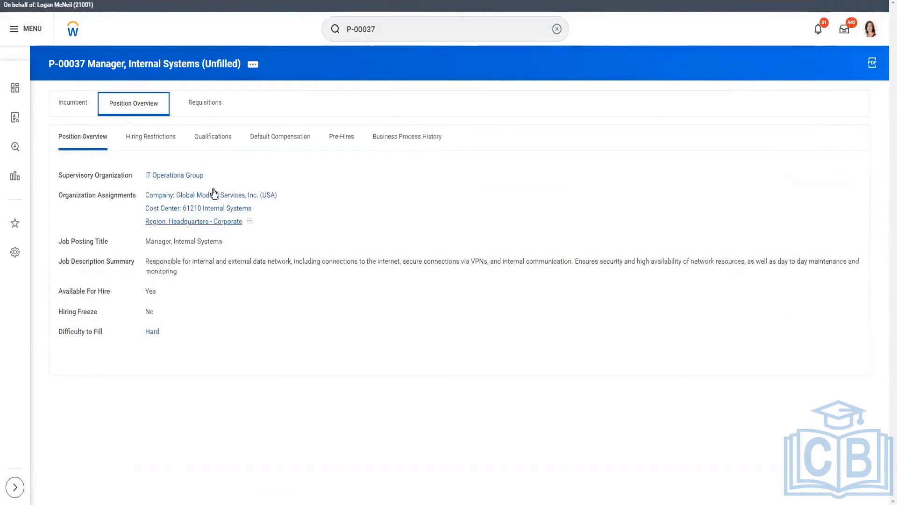
left_click(158, 139)
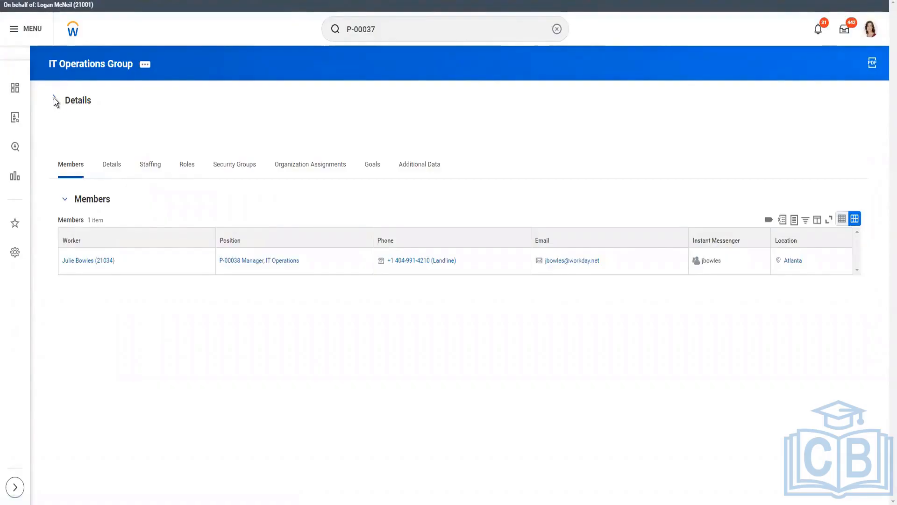
left_click(55, 97)
left_click(54, 98)
left_click(55, 98)
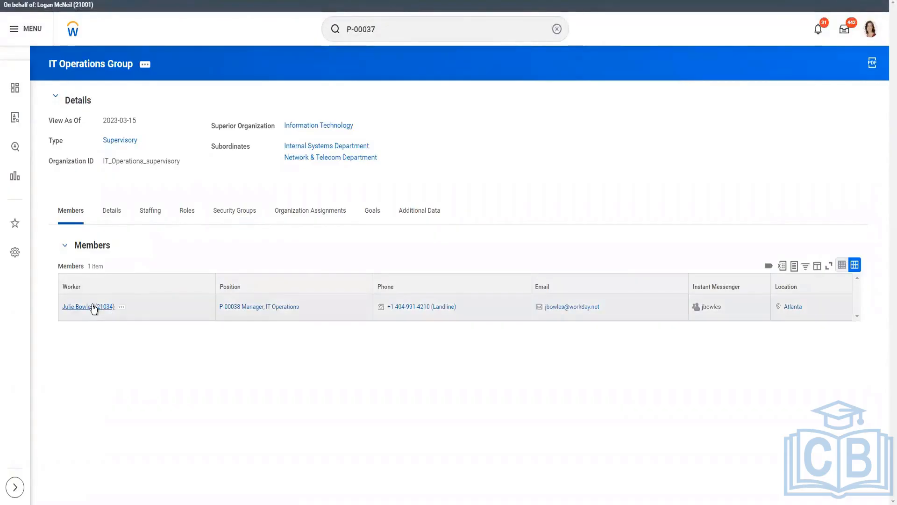
Step: Open the IT Operations Group member's profile, copy the text of that worker's manager, and paste it below the position in Notepad
left_click(111, 312)
right_click(111, 313)
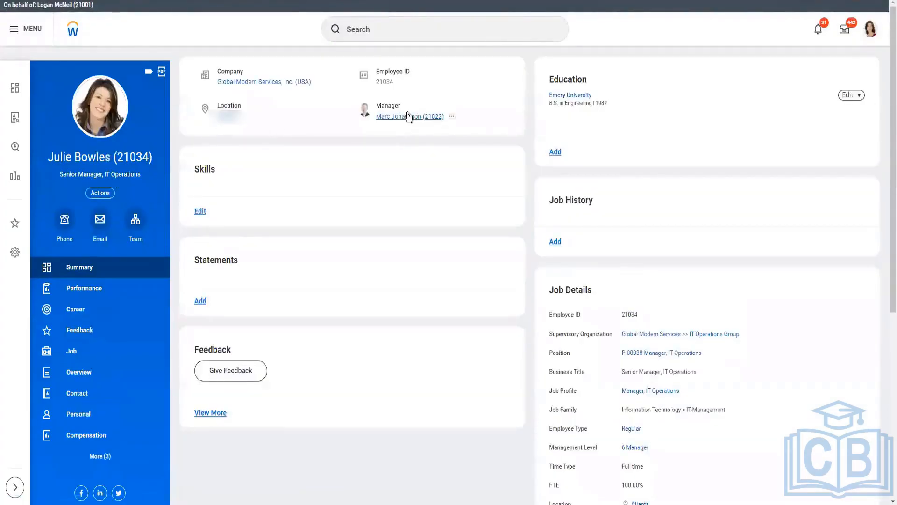
right_click(409, 116)
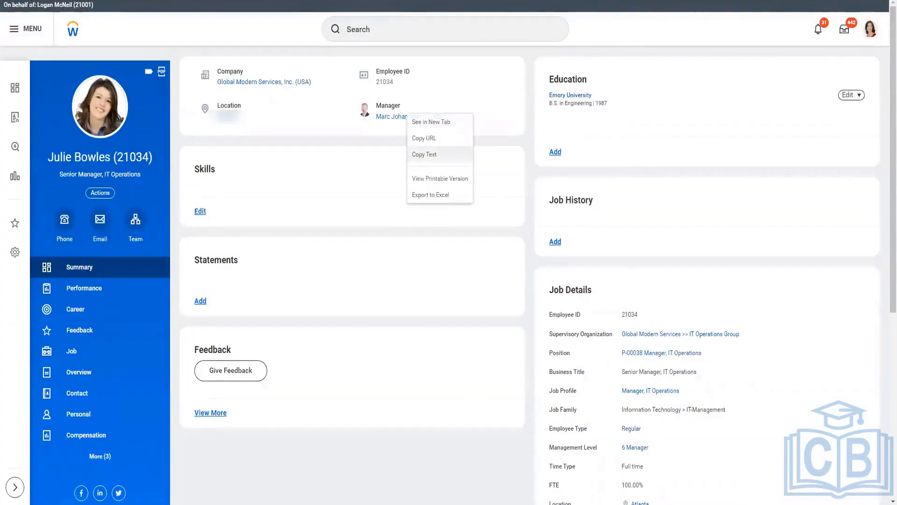
key("alt+Tab")
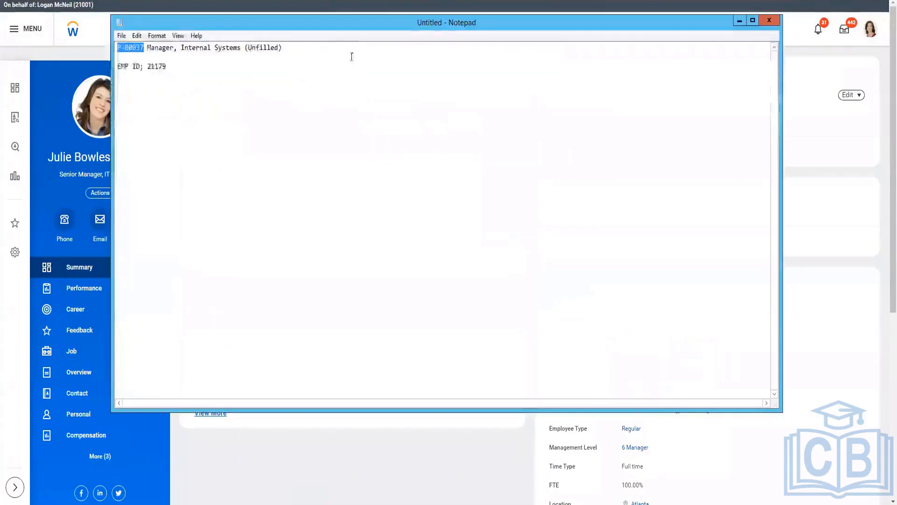
left_click(350, 49)
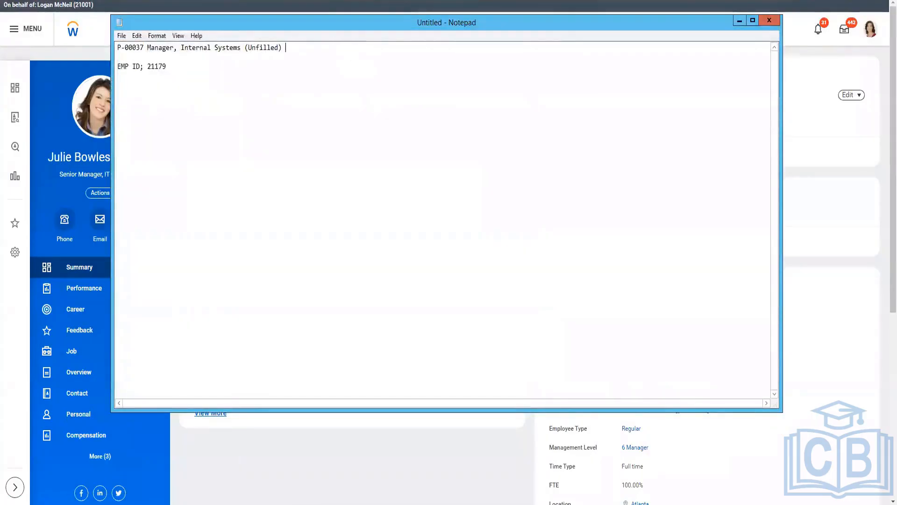
key("Return")
type("Marc Johansson (21022)")
key("Return")
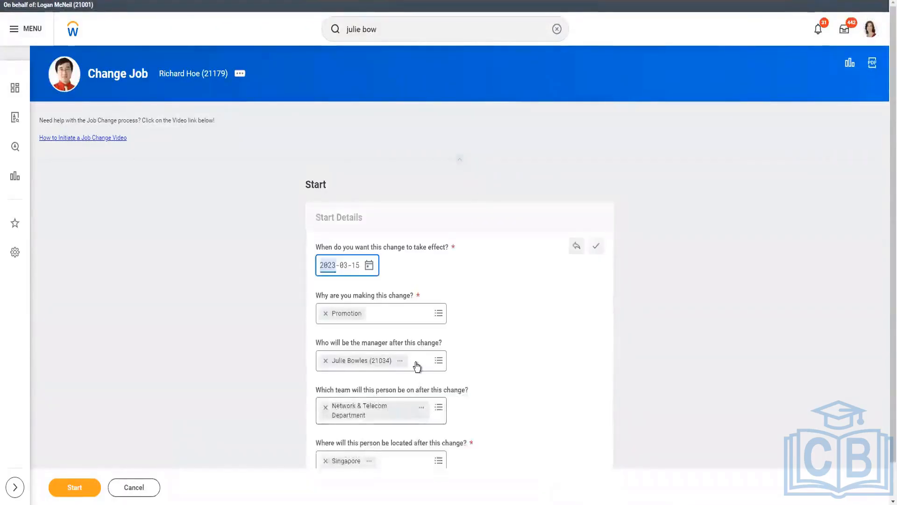
Step: Set the manager after the job change to the copied manager's name
left_click(417, 364)
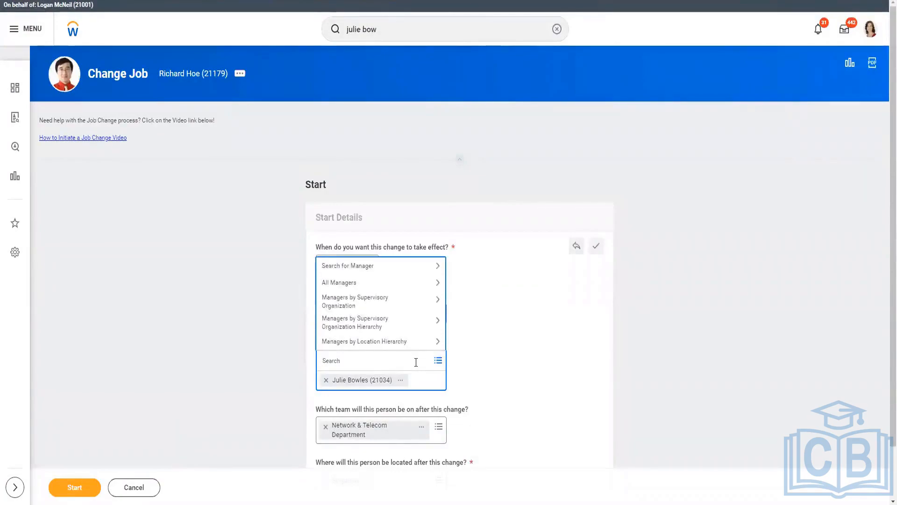
type("Marc Johansson (21022)")
key("Return")
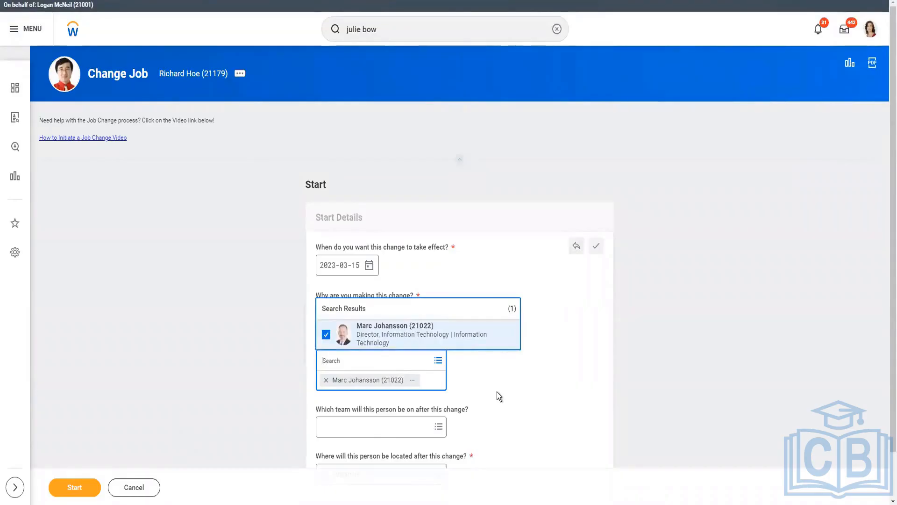
left_click(378, 431)
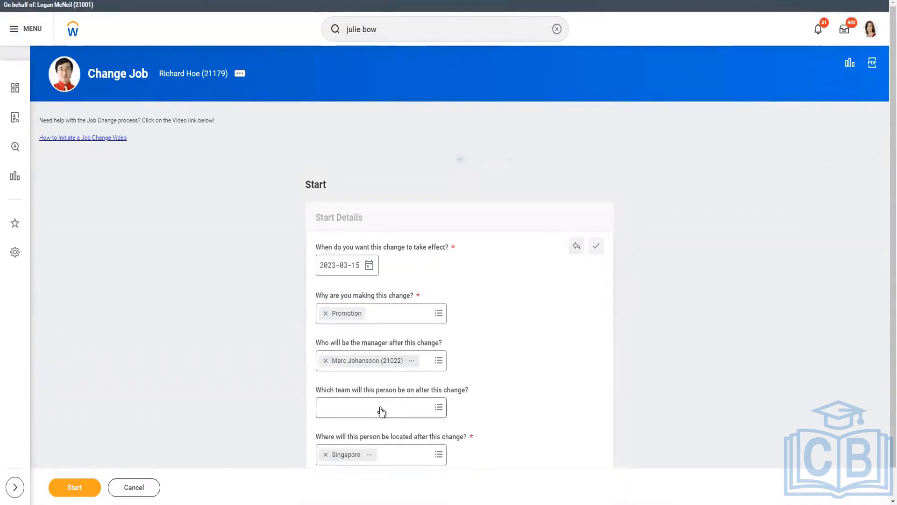
Step: Assign the worker to the IT Operations Group from the manager's supervisory organizations and proceed to the Move stage
left_click(381, 408)
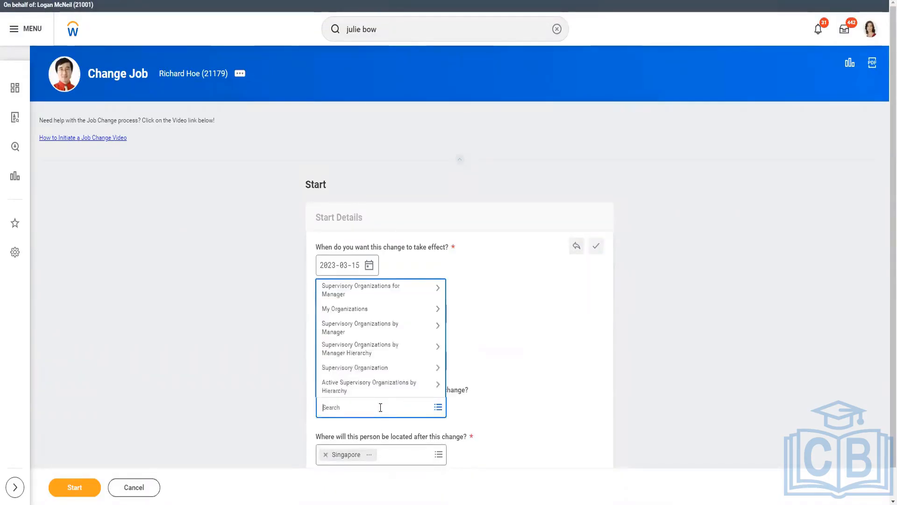
left_click(377, 292)
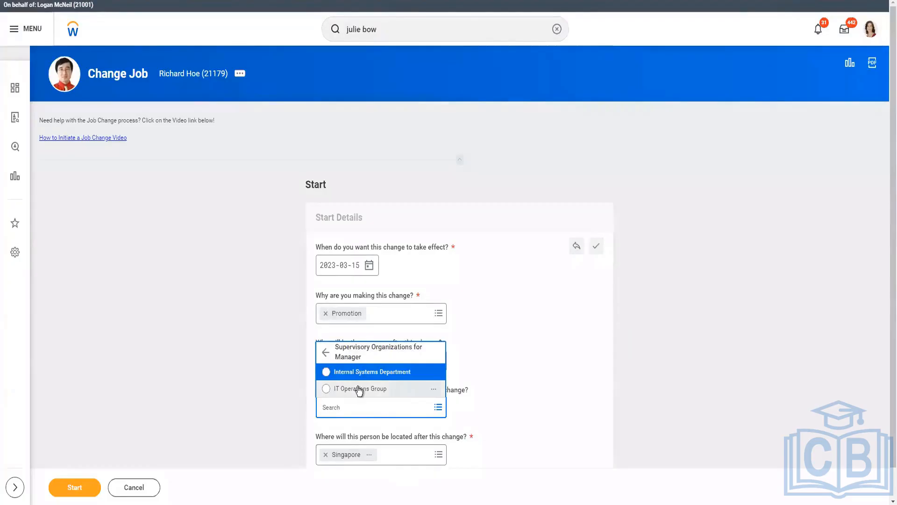
left_click(506, 367)
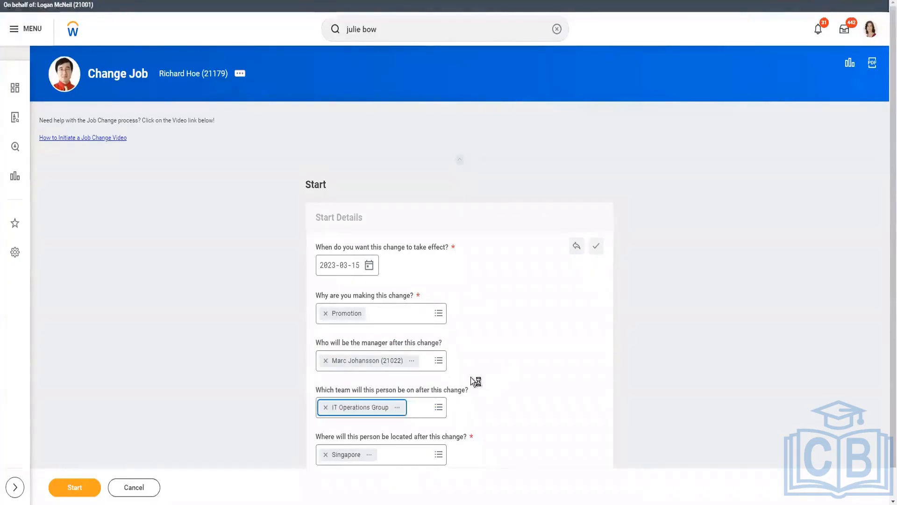
scroll(421, 456, "down", 1)
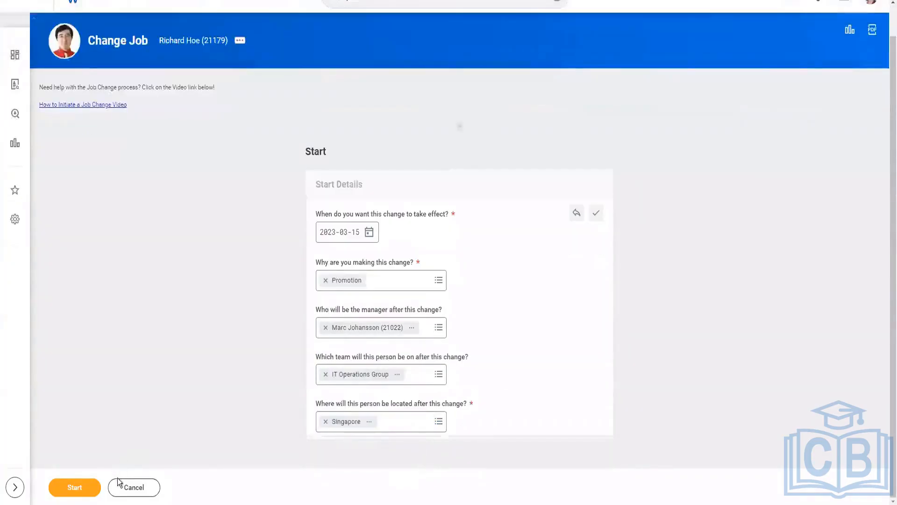
left_click(75, 488)
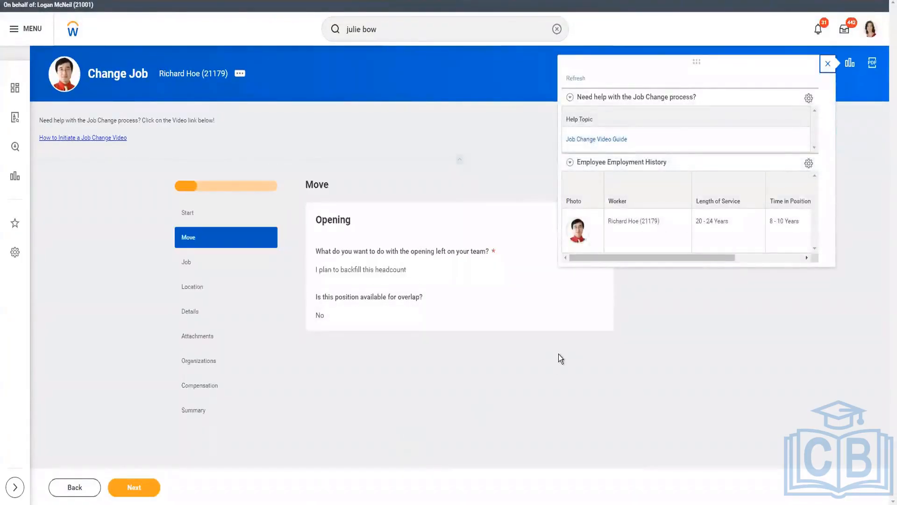
Step: Check that the opening left on the team is planned for backfill and proceed to the Job stage
left_click(392, 281)
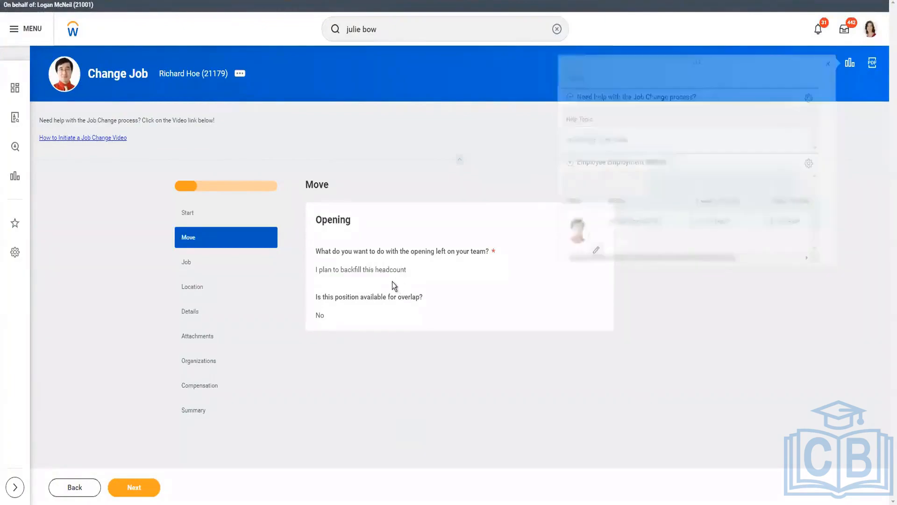
left_click(394, 268)
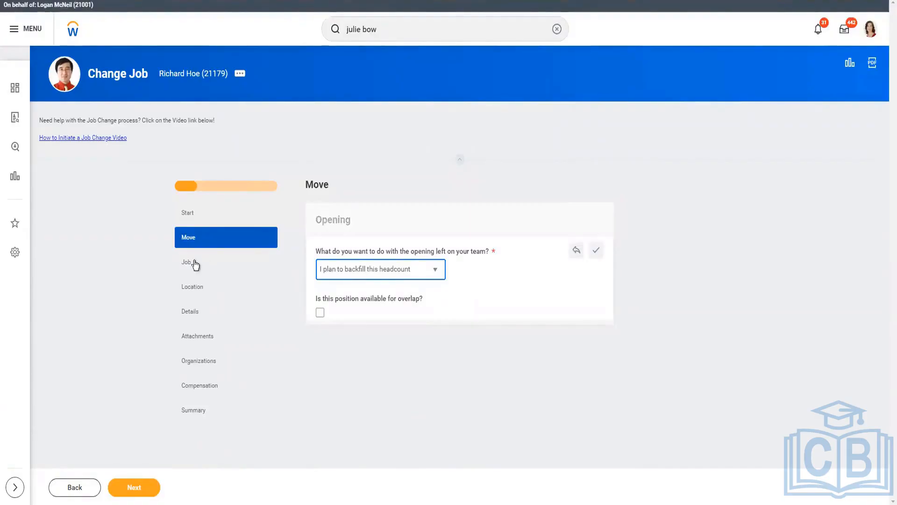
left_click(253, 270)
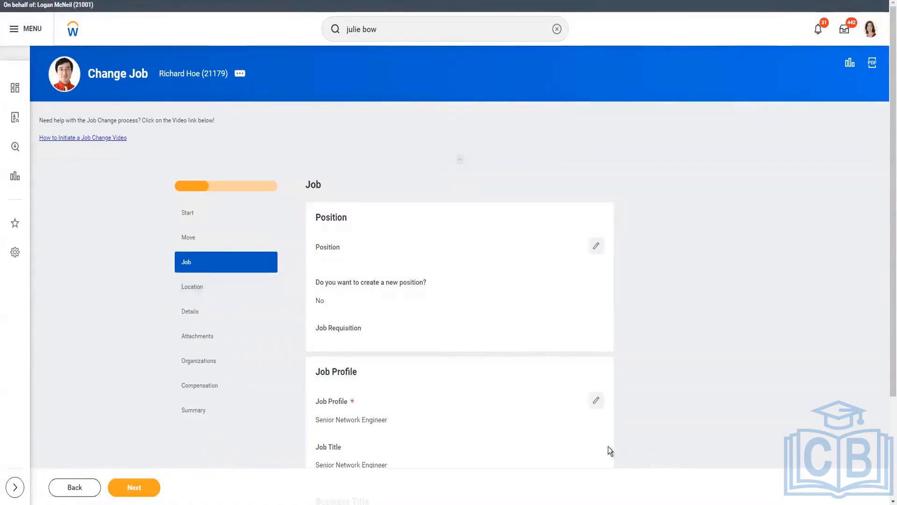
Step: Assign the worker to position P-00037 Manager, Internal Systems and review the resulting job profile and titles
left_click(597, 245)
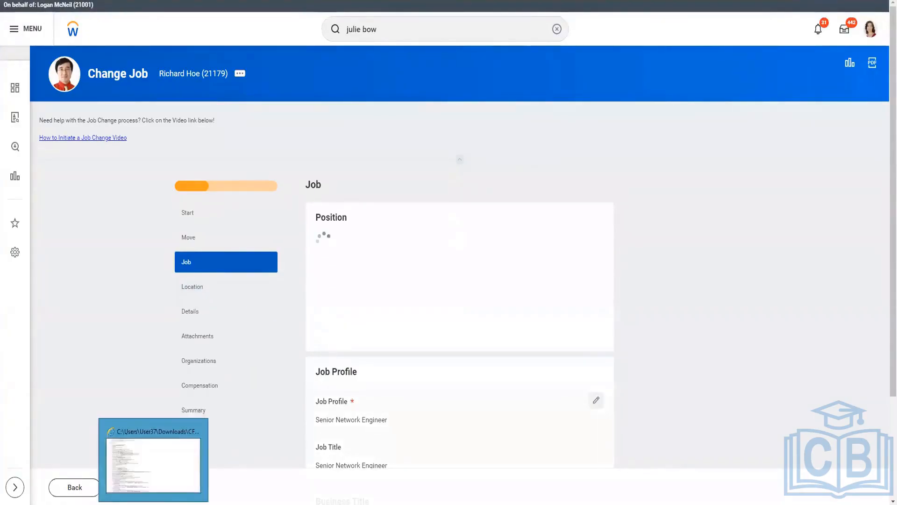
left_click(182, 504)
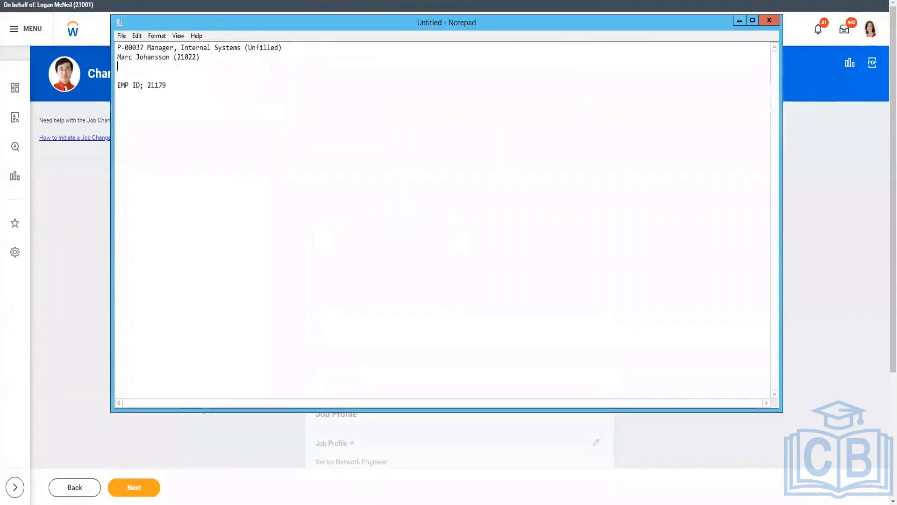
left_click(303, 473)
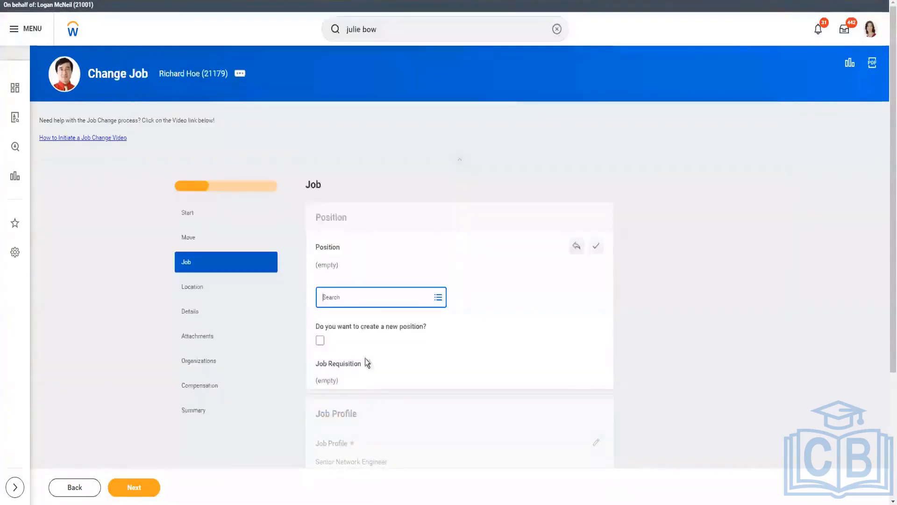
left_click(357, 296)
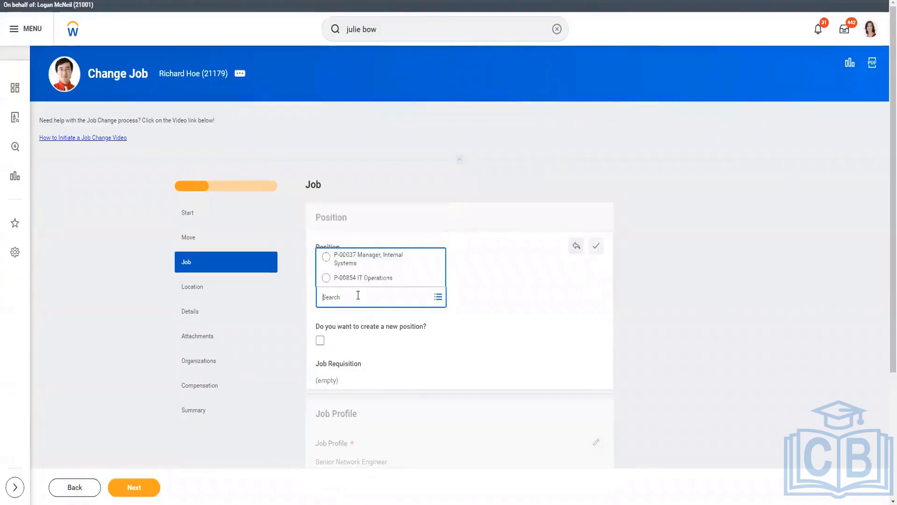
type("P-00037")
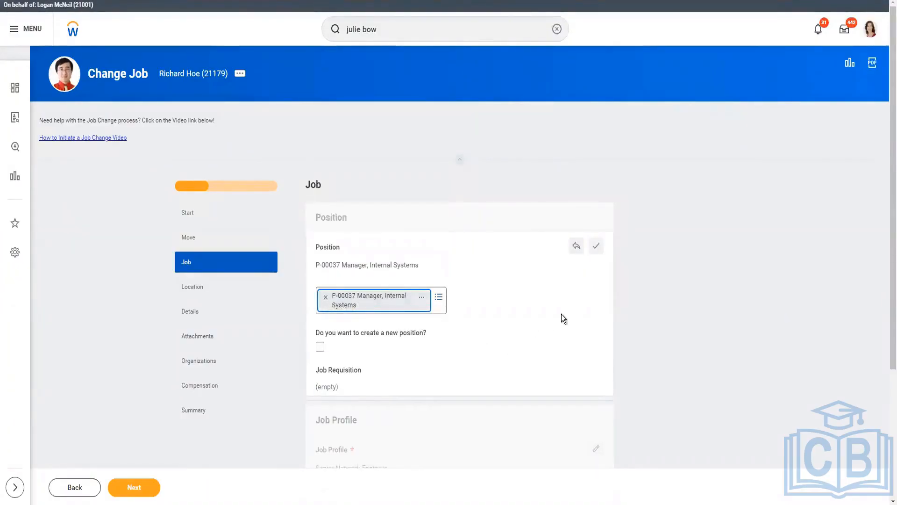
left_click(596, 252)
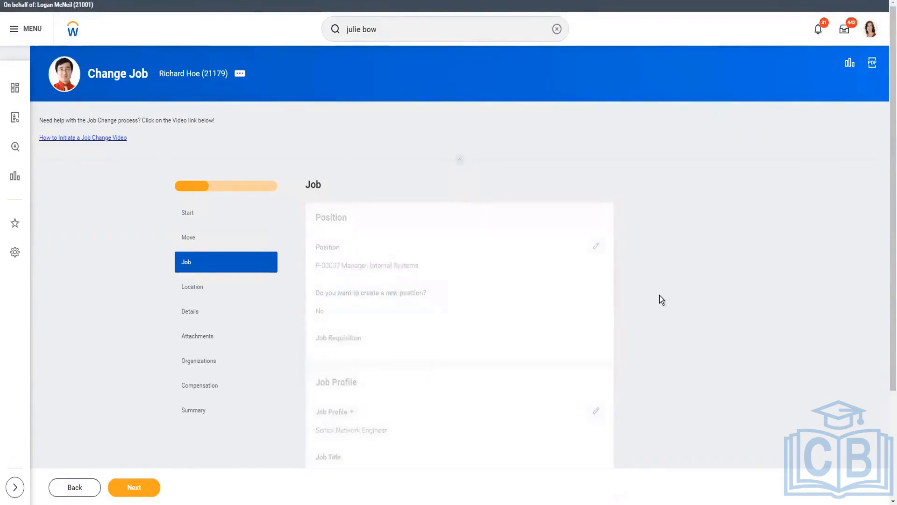
scroll(660, 296, "down", 3)
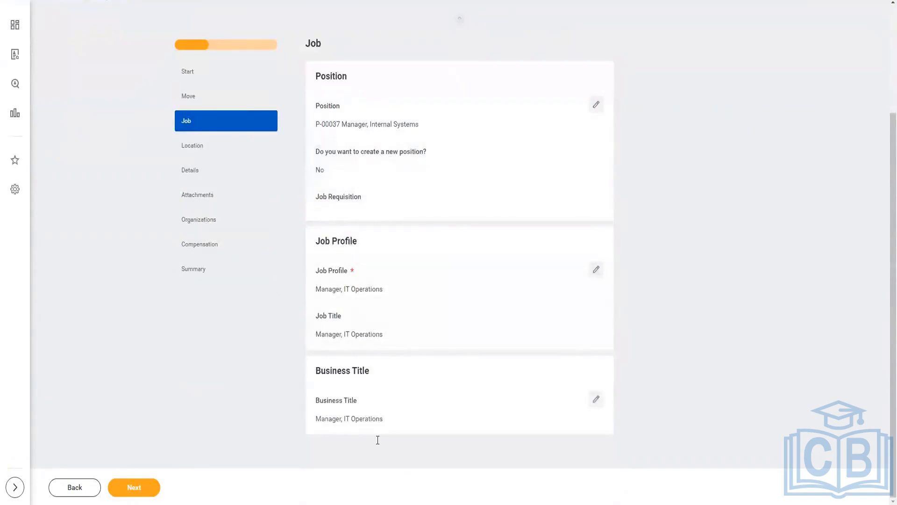
Step: Set the work location for the job change to Dallas in the Location stage
left_click(208, 145)
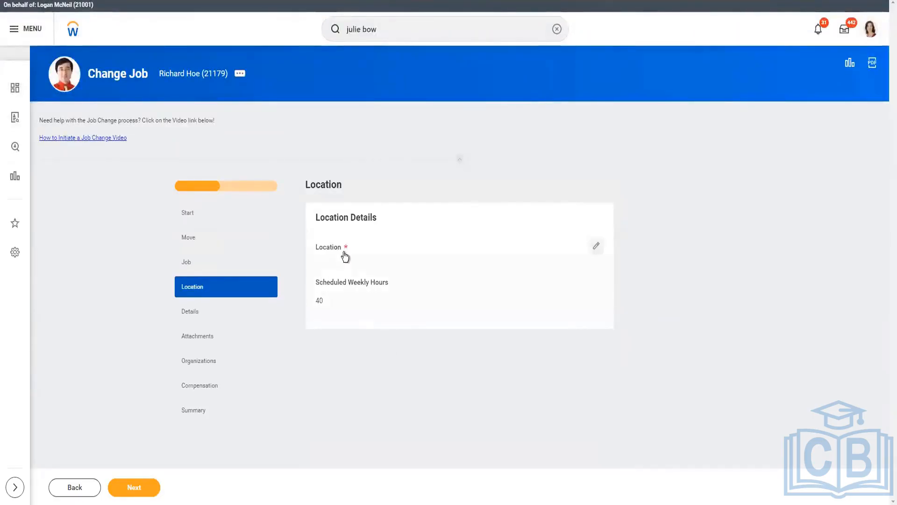
left_click(344, 253)
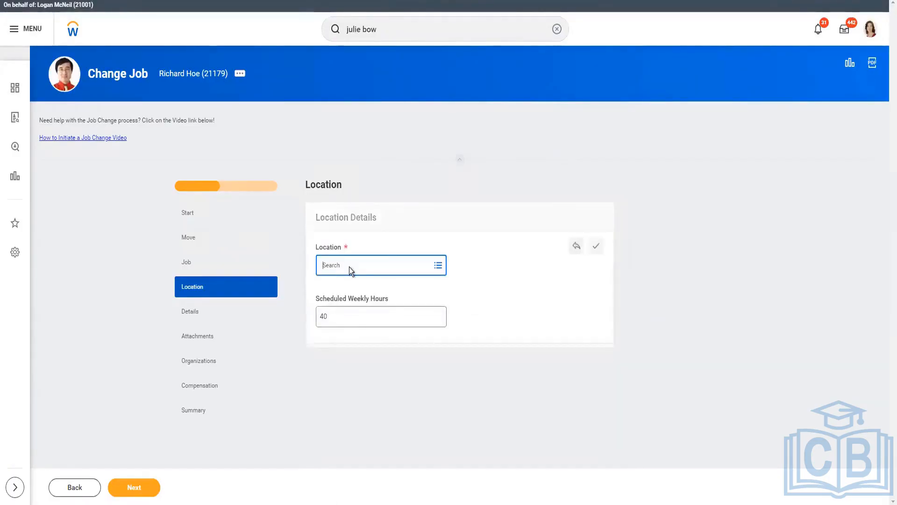
type("D")
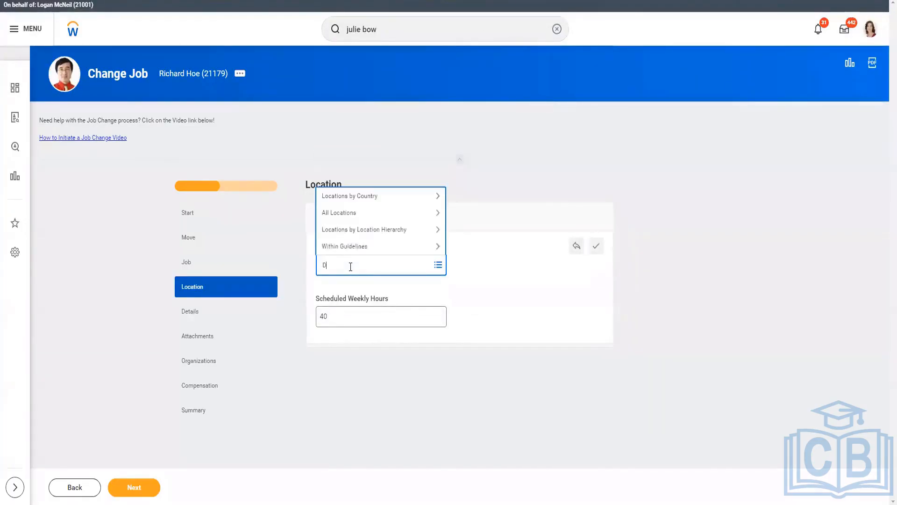
type("allas")
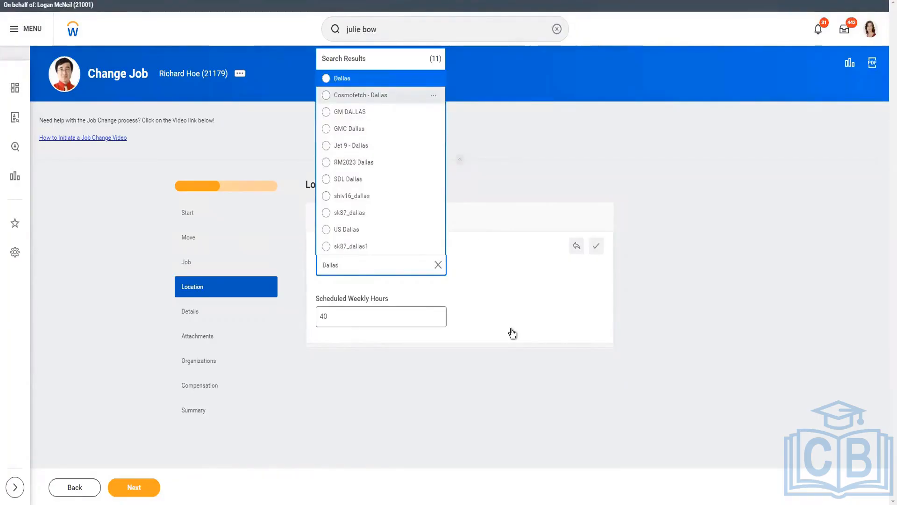
key("Return")
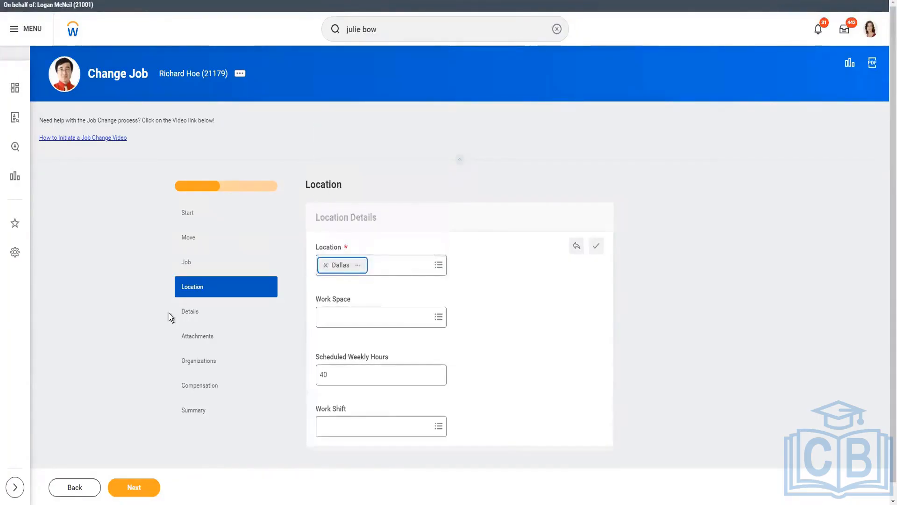
left_click(203, 312)
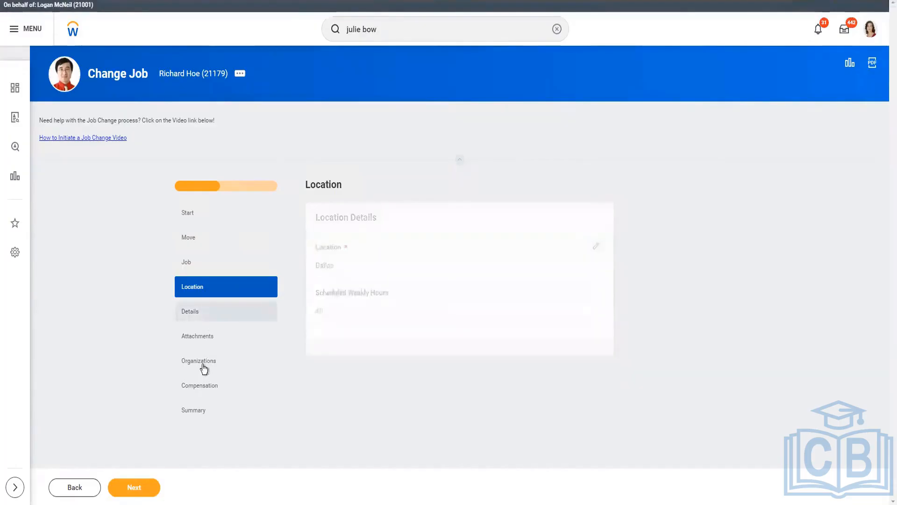
Step: Review the company, cost center and region assignments in the Organizations stage and proceed to Compensation
left_click(204, 364)
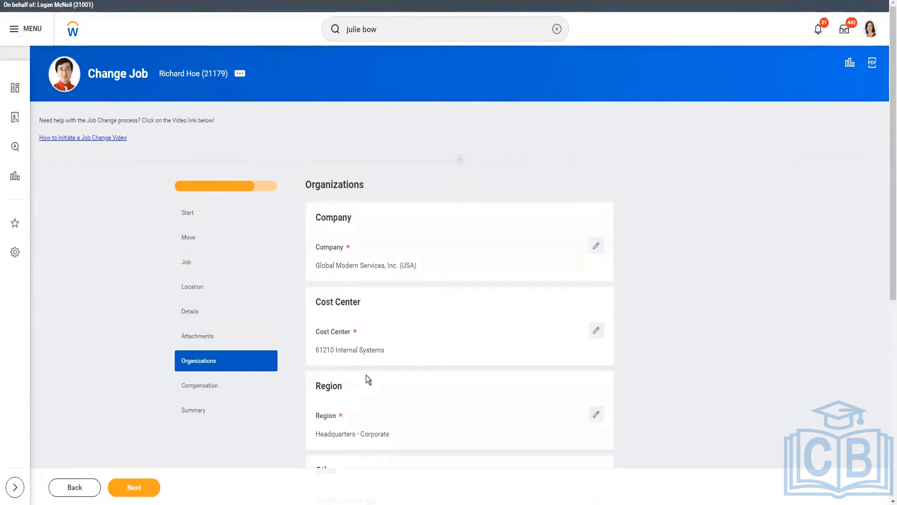
scroll(364, 426, "down", 3)
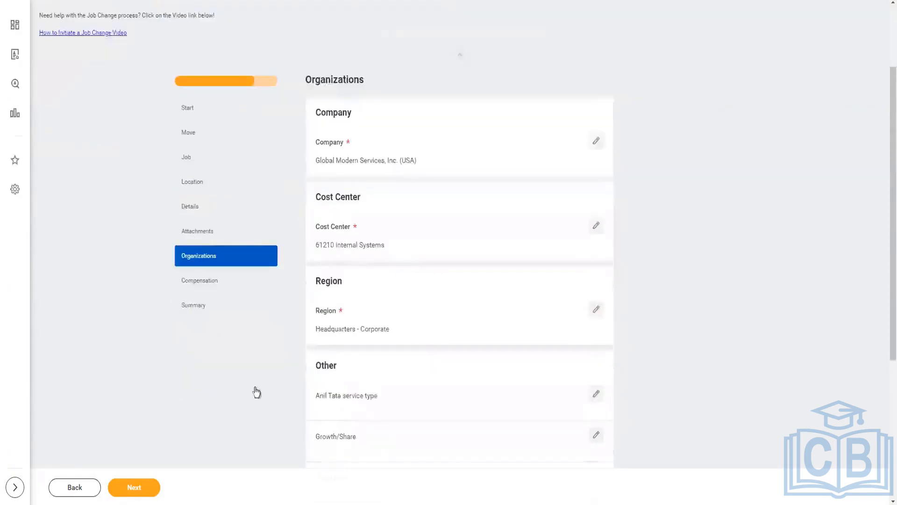
left_click(205, 285)
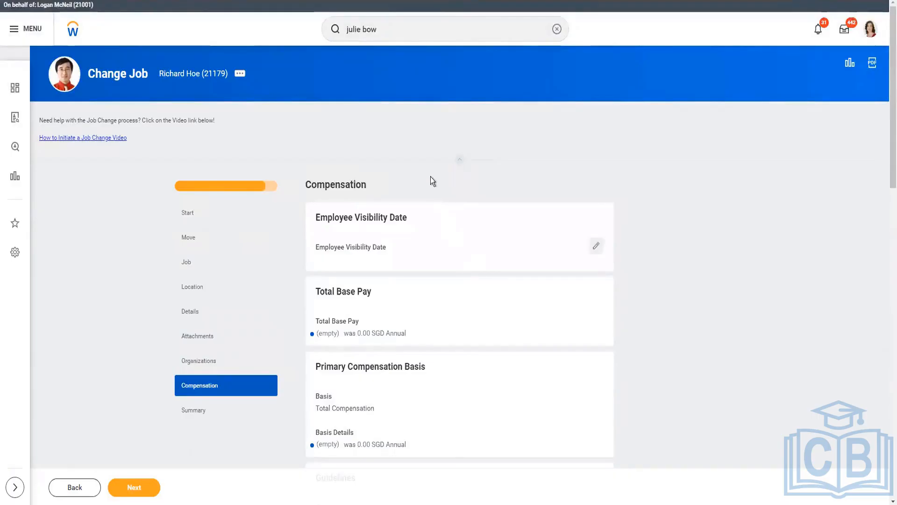
Step: Set the compensation package in the Guidelines section to Management, chosen by compensation rule
scroll(336, 270, "down", 3)
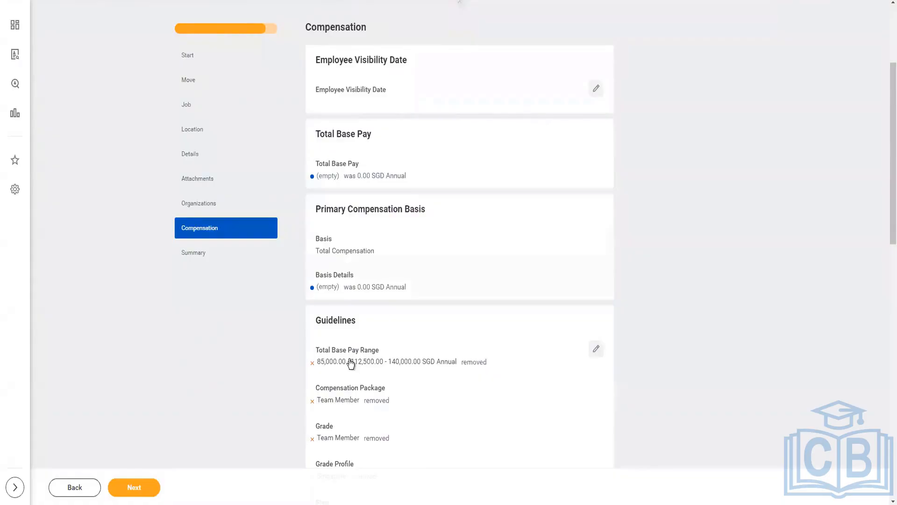
left_click(442, 380)
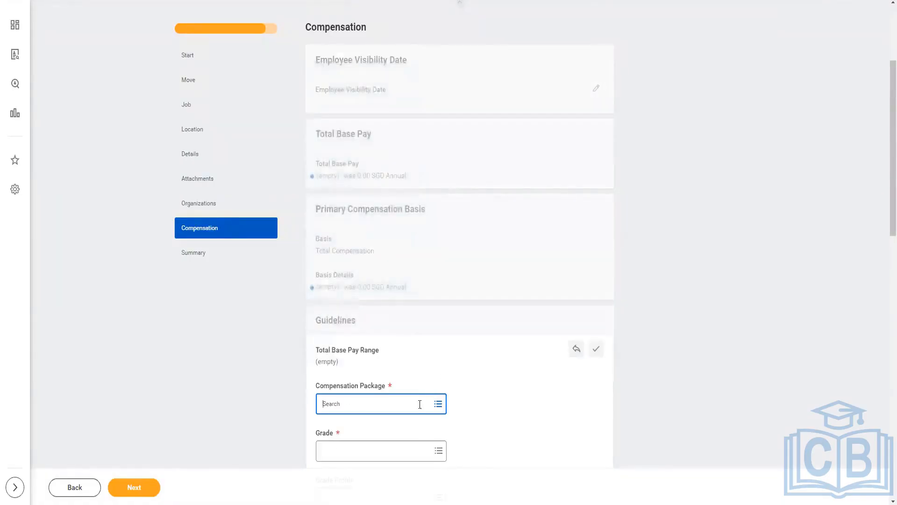
scroll(369, 396, "down", 1)
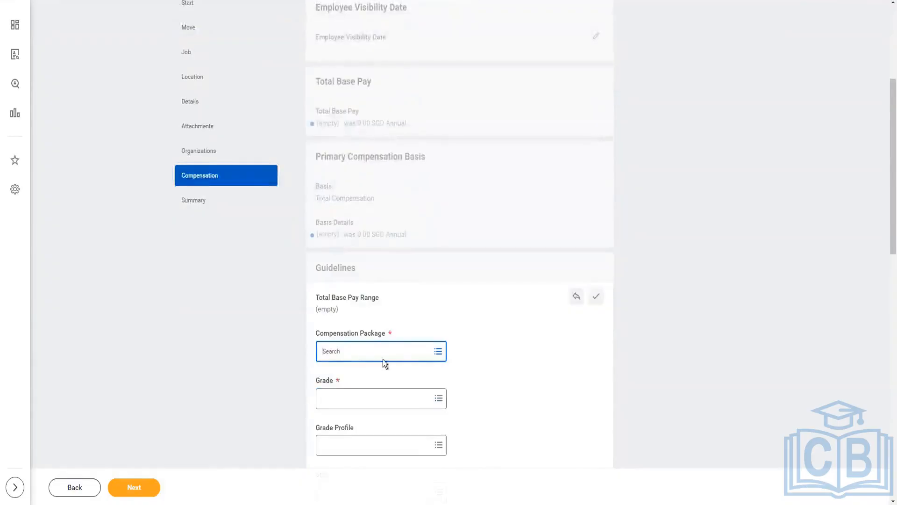
left_click(373, 345)
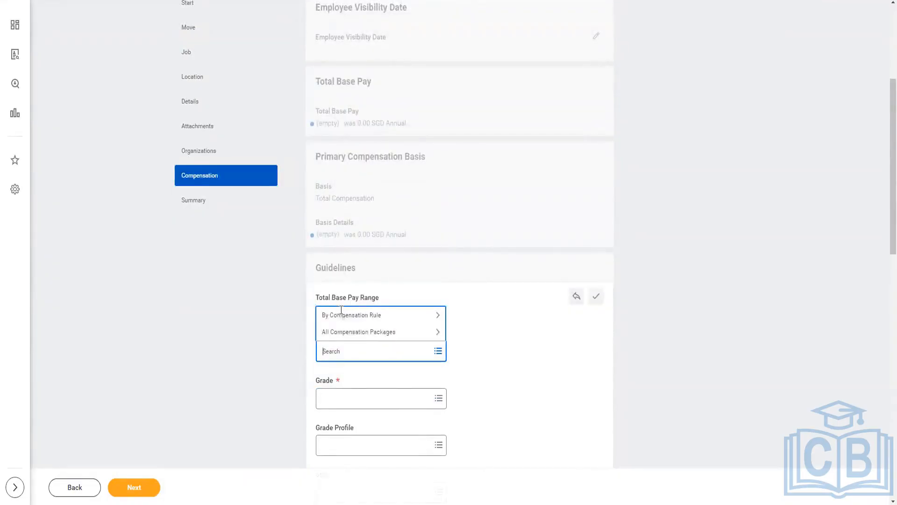
left_click(374, 315)
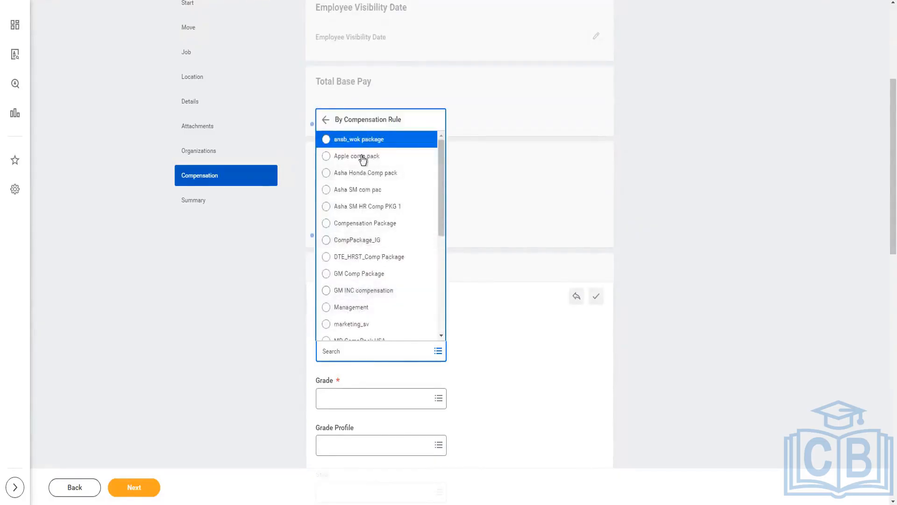
left_click(359, 307)
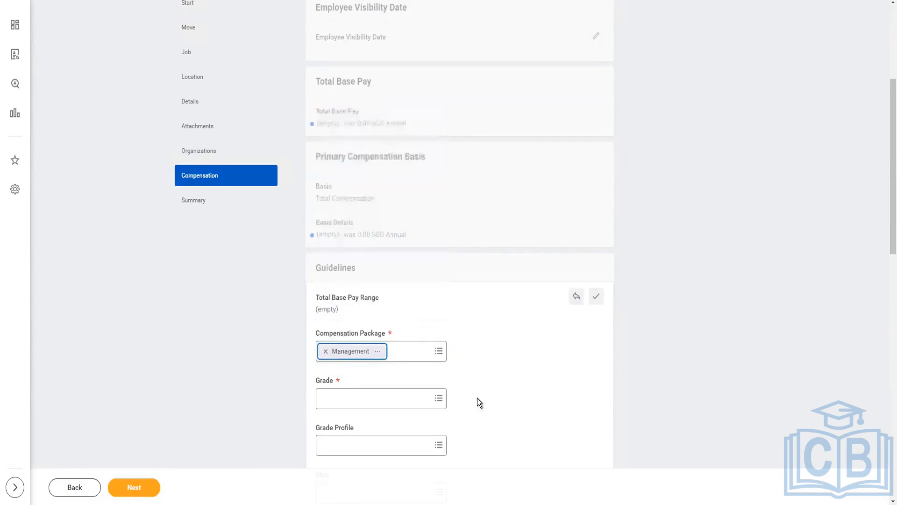
Step: Set the grade to Management by compensation rule and the grade profile to USA (Texas) by compensation grade and rule
left_click(371, 397)
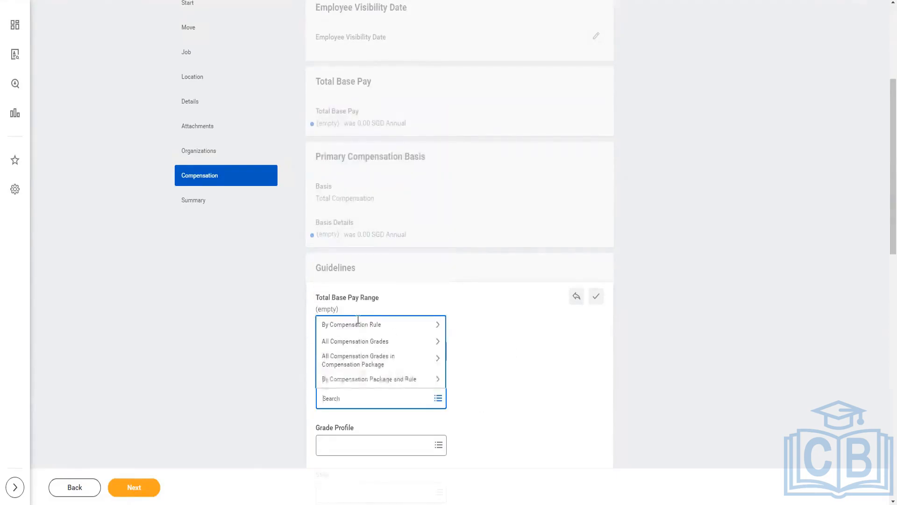
left_click(358, 323)
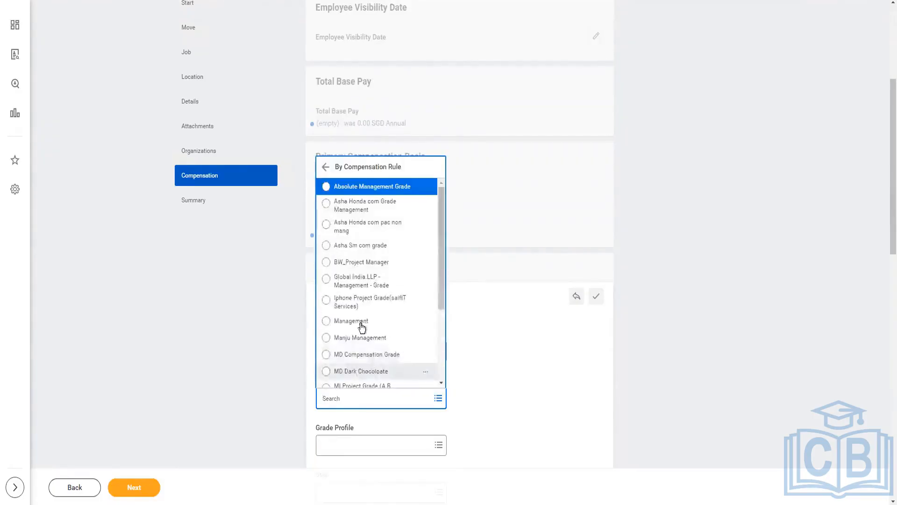
left_click(362, 323)
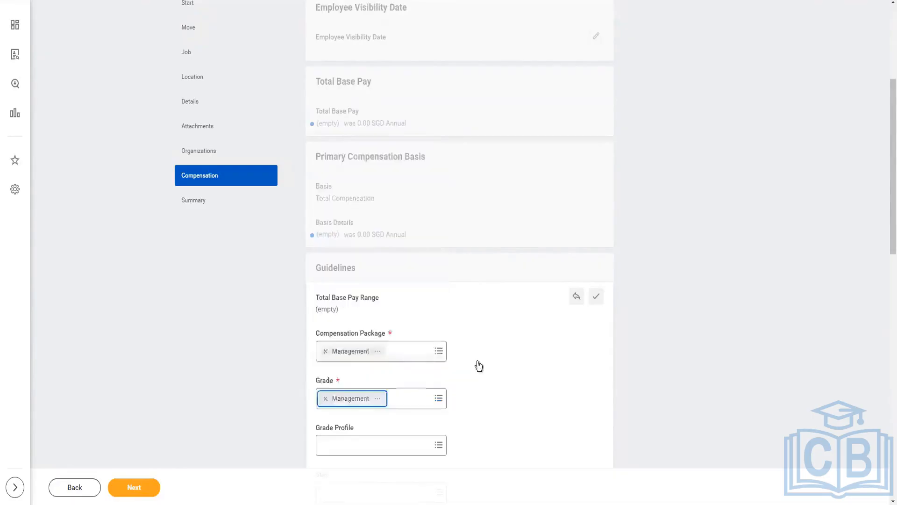
scroll(479, 366, "down", 3)
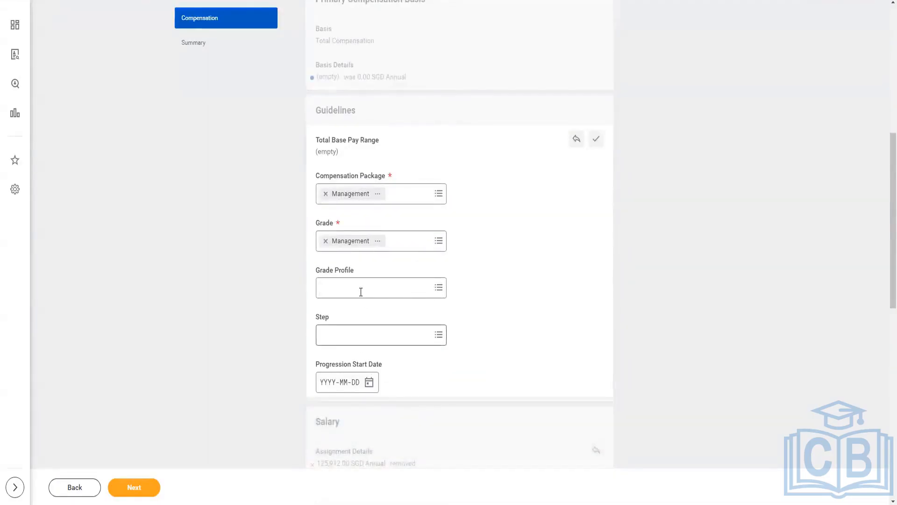
left_click(361, 295)
left_click(357, 249)
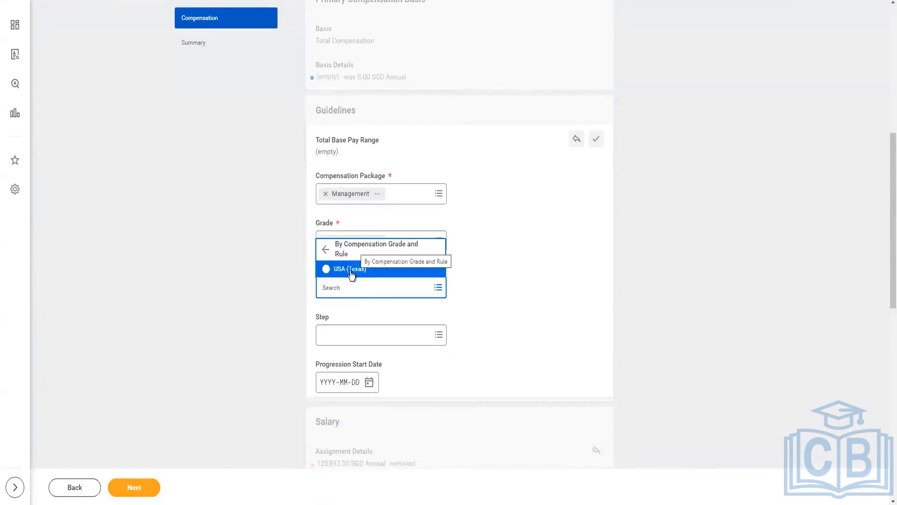
left_click(350, 269)
left_click(458, 374)
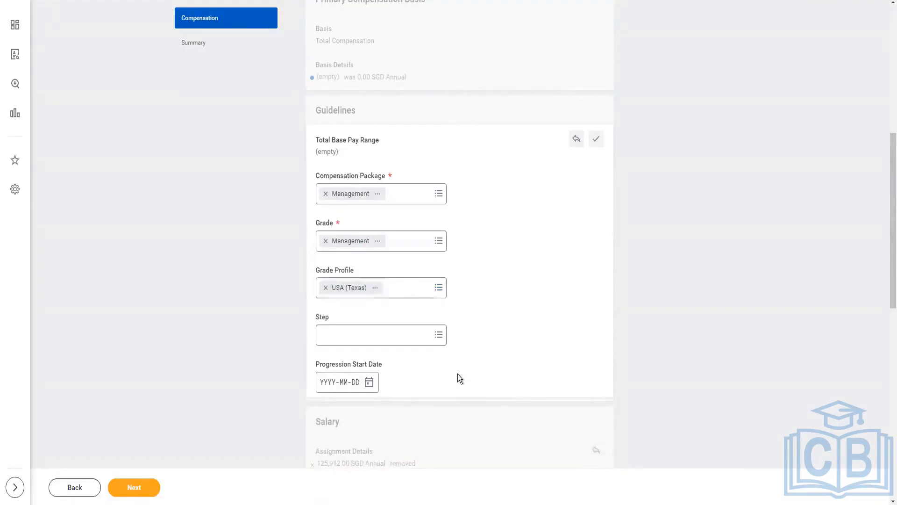
Step: Add a salary assignment to the Salary section using the compensation plan named salary plan, chosen by compensation rule
scroll(458, 374, "down", 2)
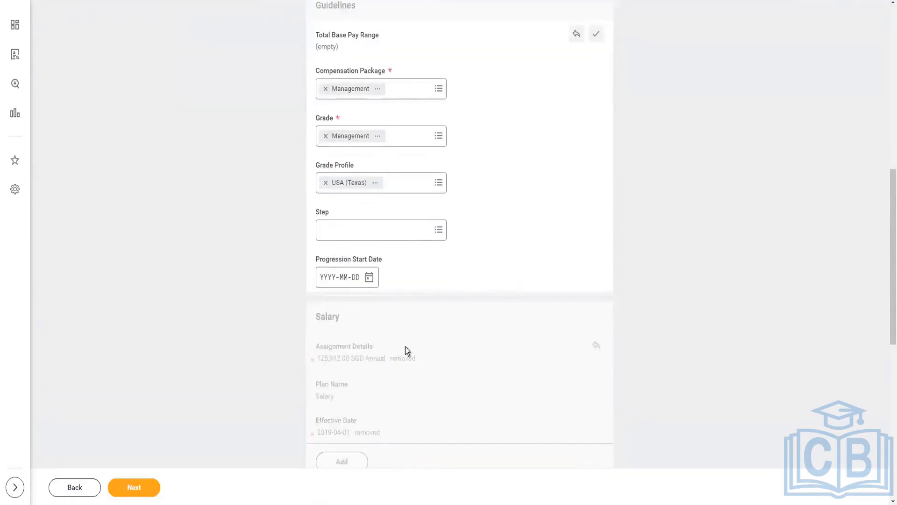
scroll(413, 361, "down", 3)
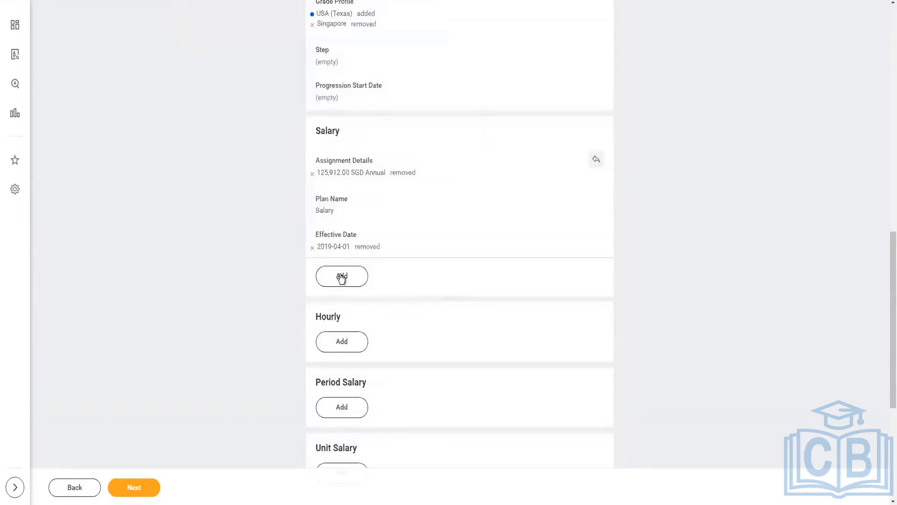
left_click(342, 277)
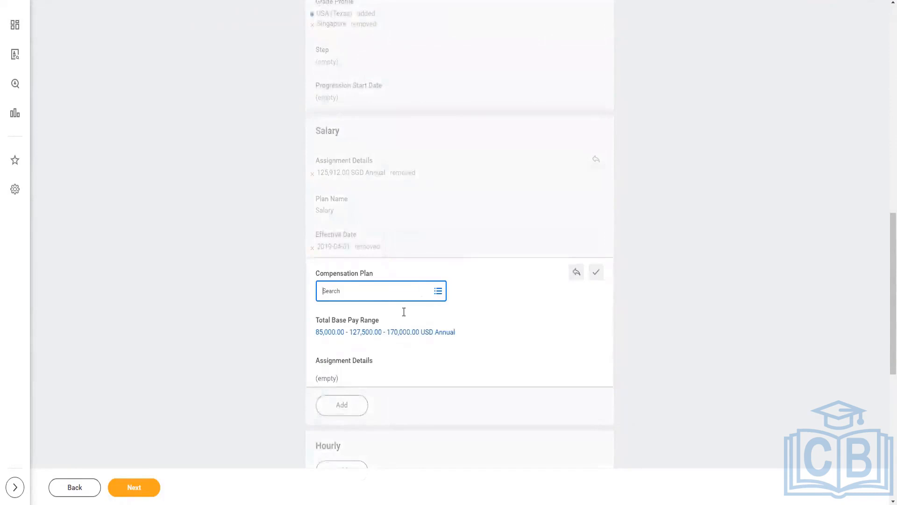
left_click(361, 288)
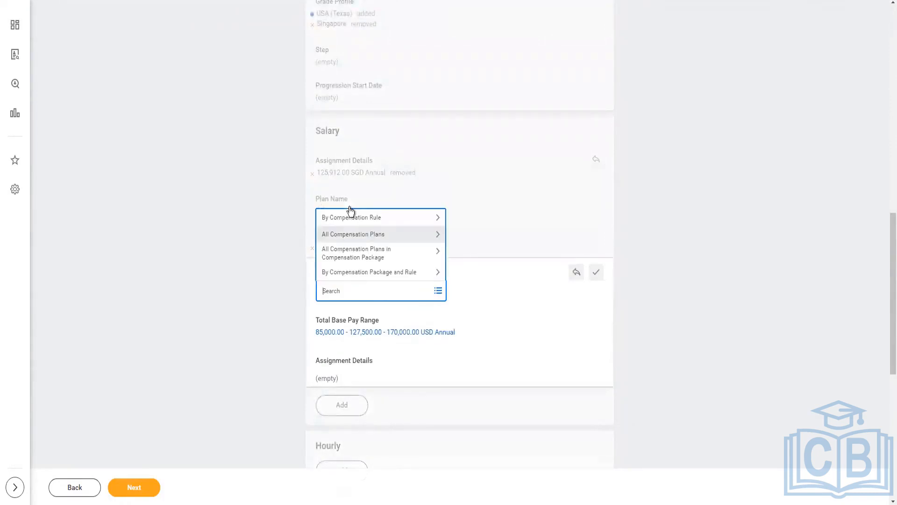
left_click(383, 231)
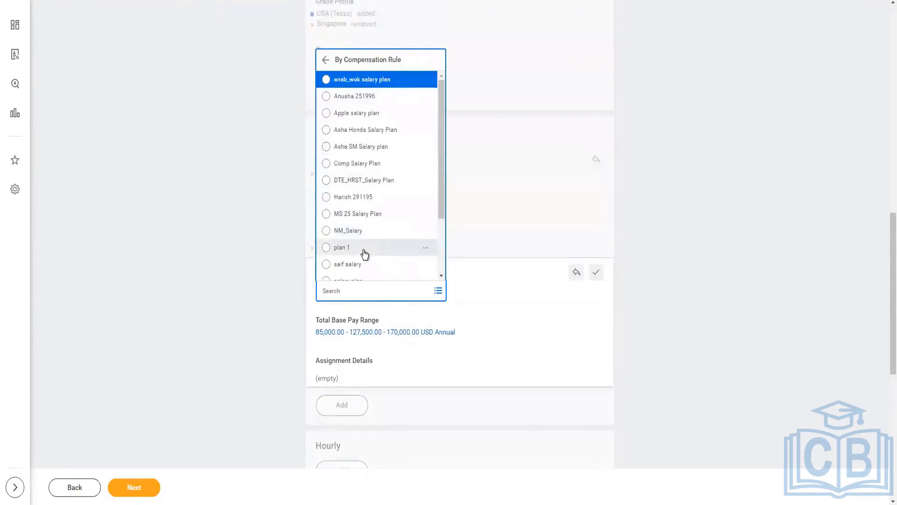
scroll(365, 254, "down", 2)
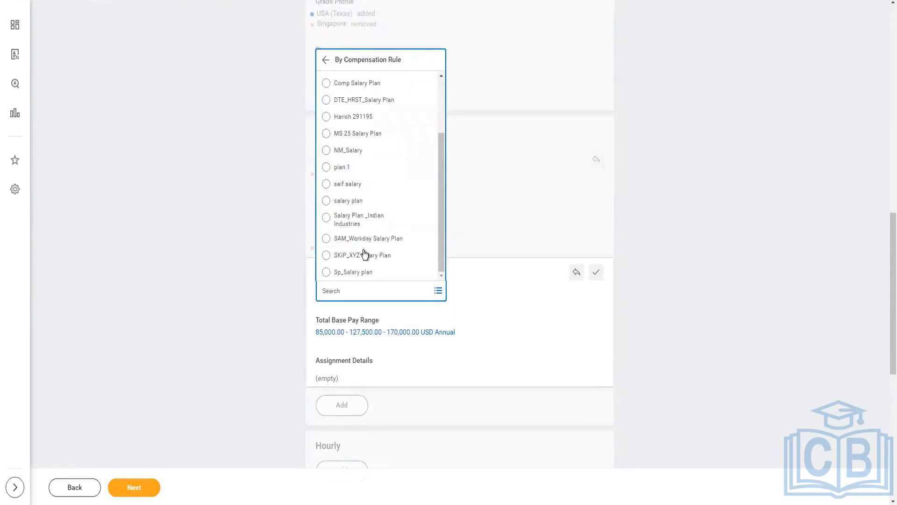
left_click(355, 205)
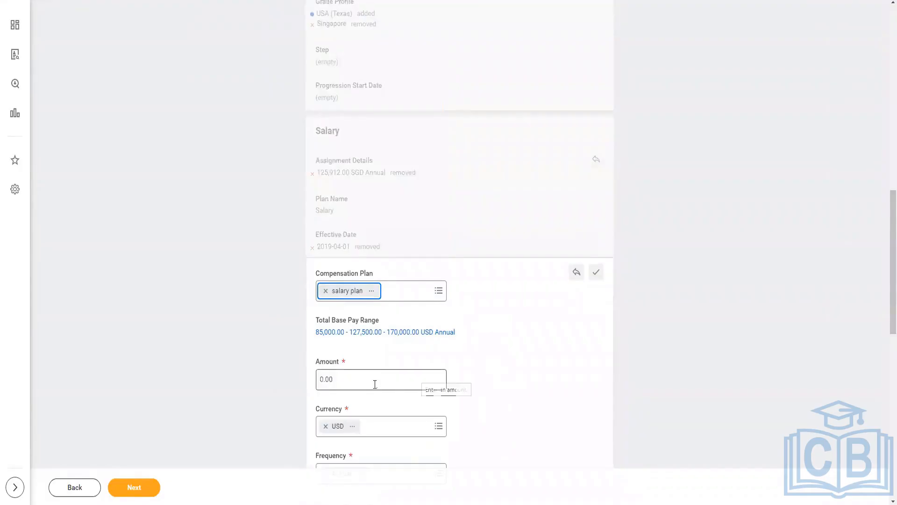
Step: Set the amount of the new salary assignment to 165,000.00
left_click(375, 384)
left_click(375, 384)
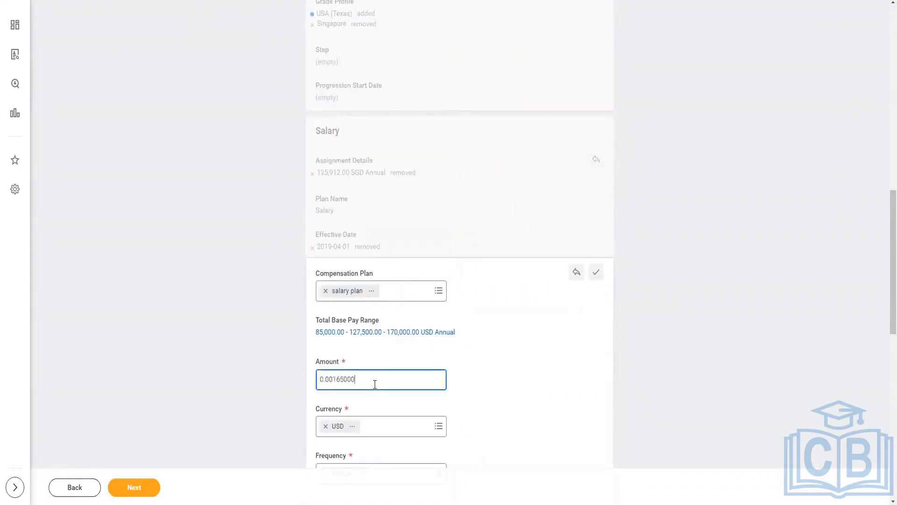
double_click(375, 384)
type("1650")
scroll(523, 400, "down", 3)
left_click(454, 405)
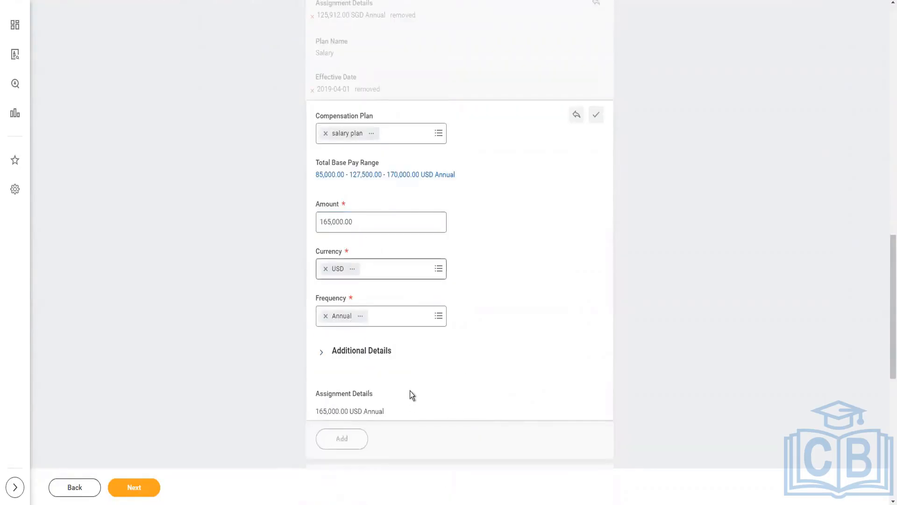
Step: Proceed from Compensation to the summary, review all sections of the job change and submit it
scroll(411, 391, "down", 8)
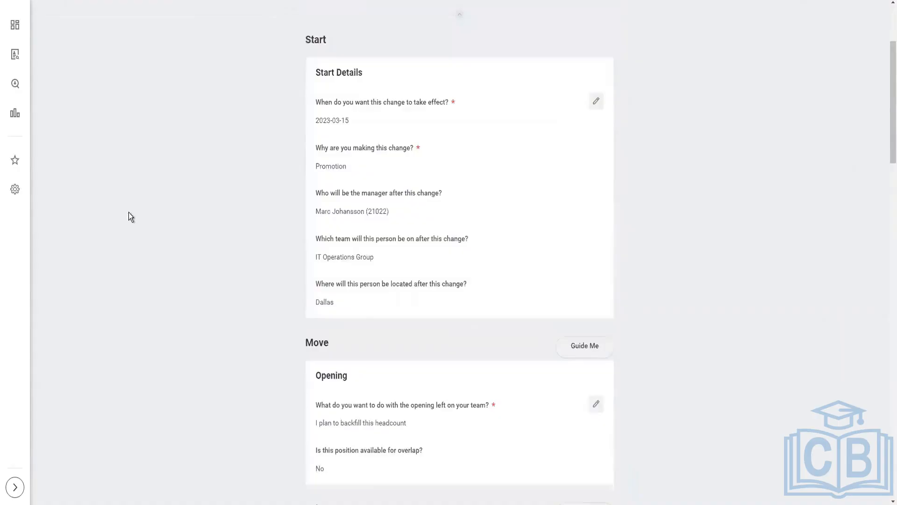
scroll(228, 265, "down", 5)
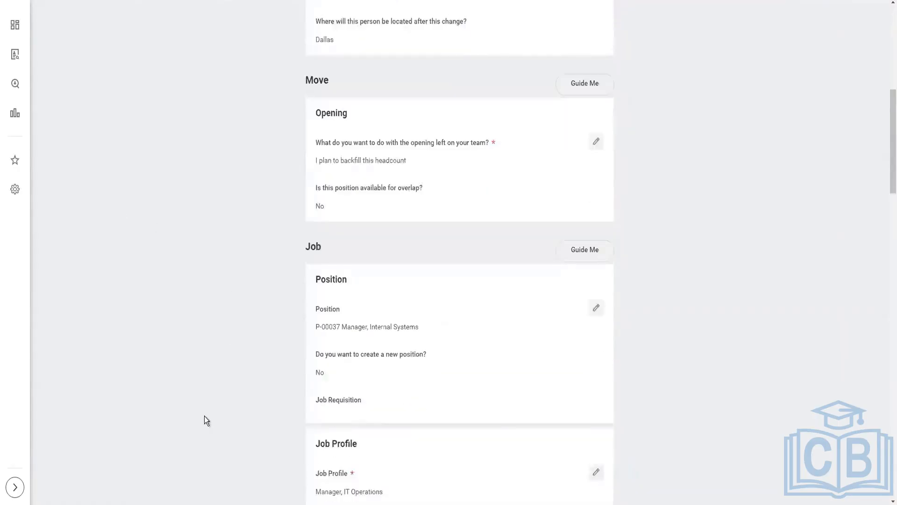
scroll(203, 412, "down", 10)
scroll(203, 405, "down", 15)
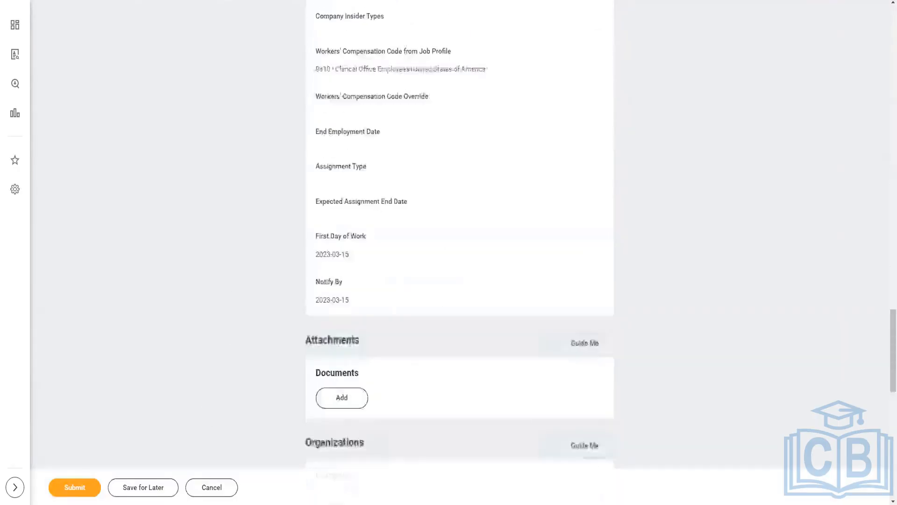
scroll(203, 405, "down", 10)
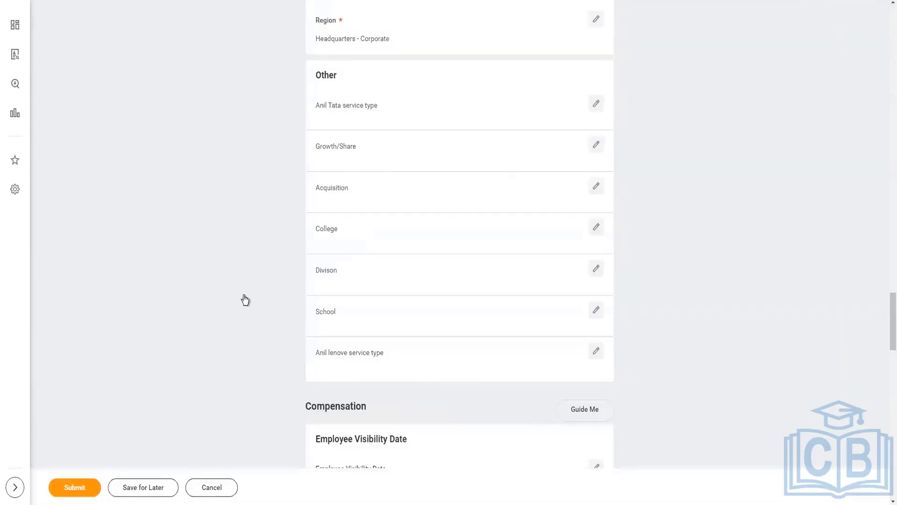
left_click(75, 487)
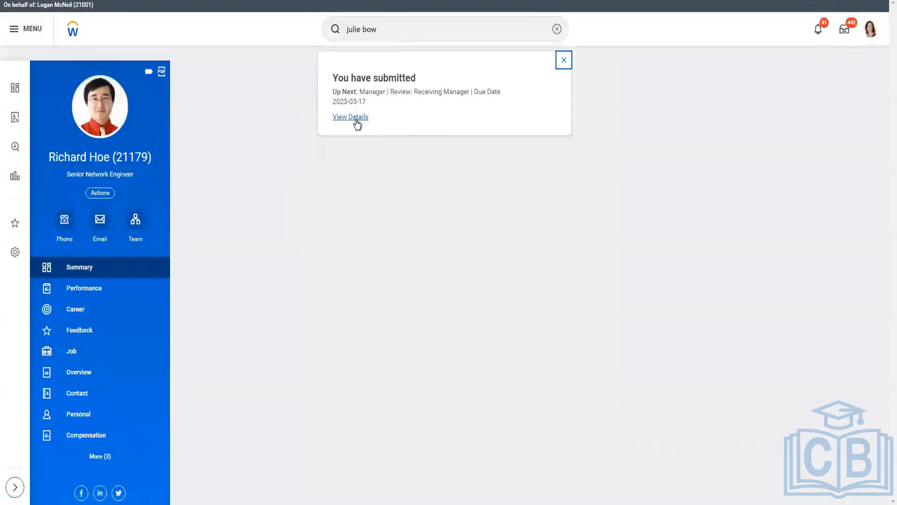
Step: View the submitted promotion's process history and open Reassign Tasks for the first proposed manager on the Receiving Manager review
left_click(351, 117)
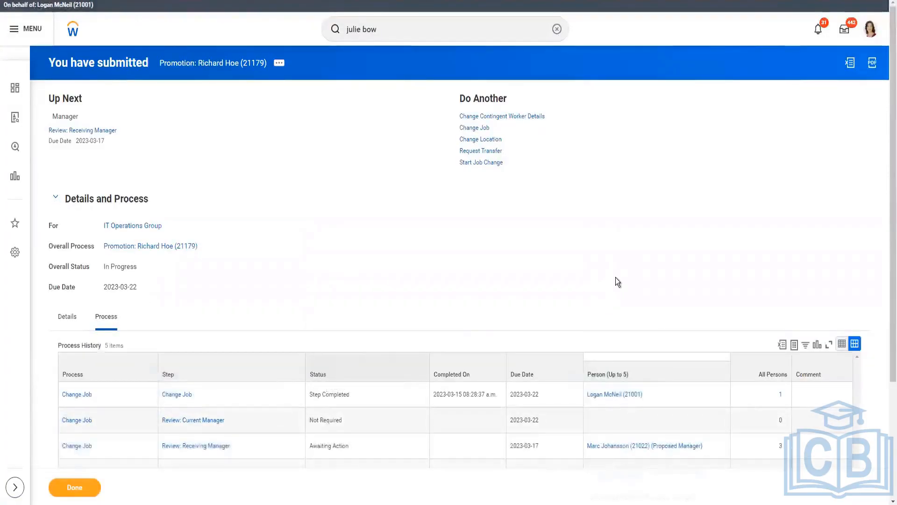
scroll(615, 281, "down", 3)
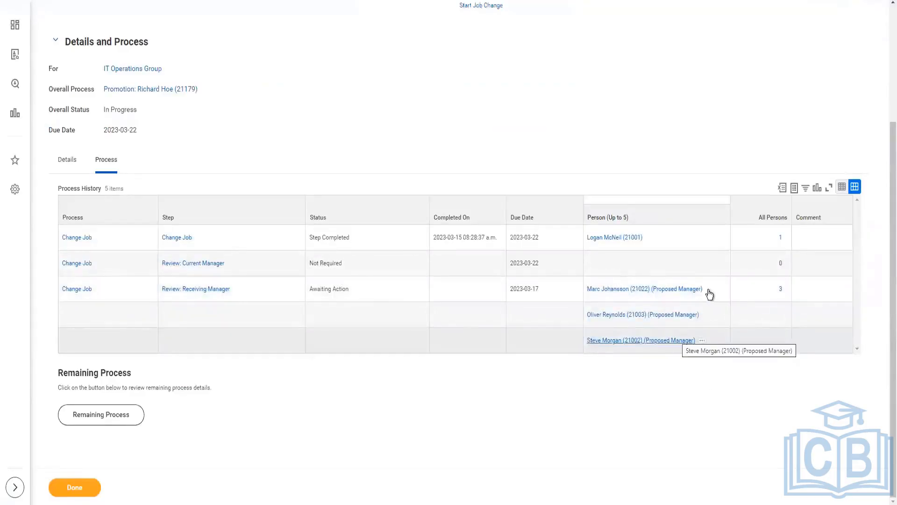
left_click(738, 297)
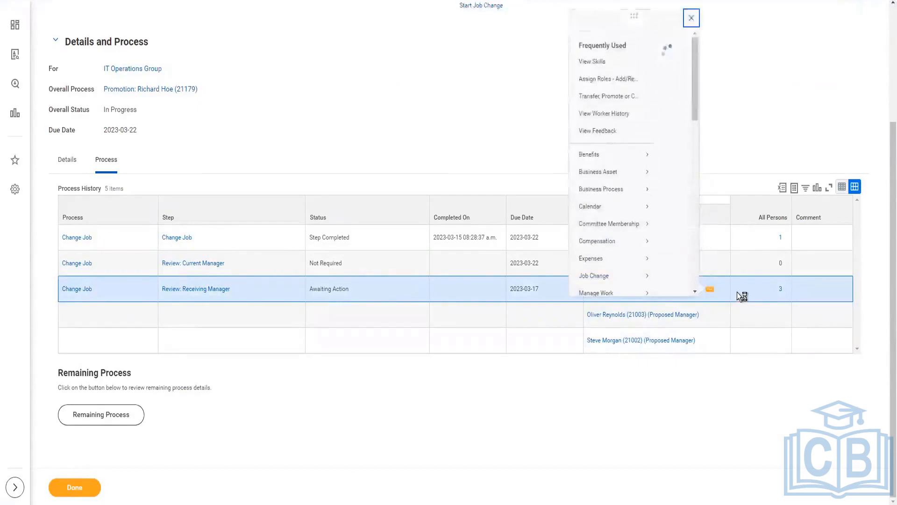
scroll(346, 200, "down", 10)
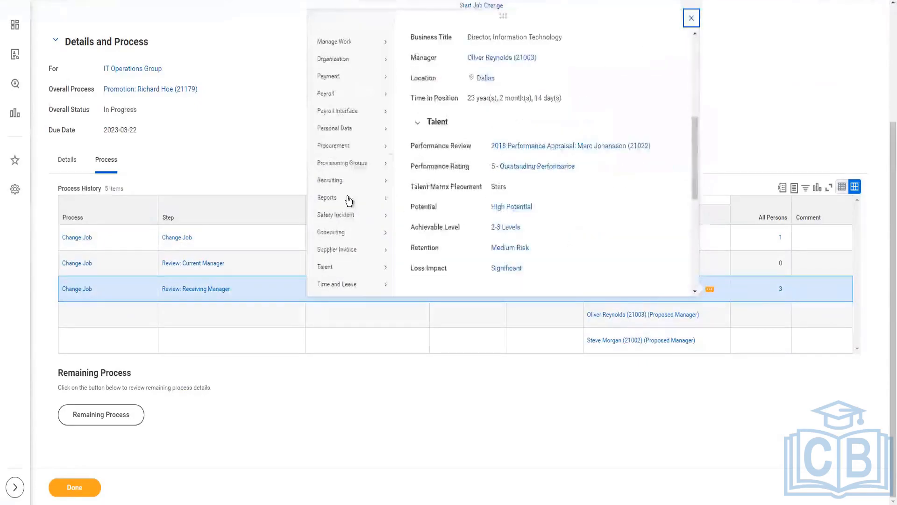
scroll(345, 234, "down", 1)
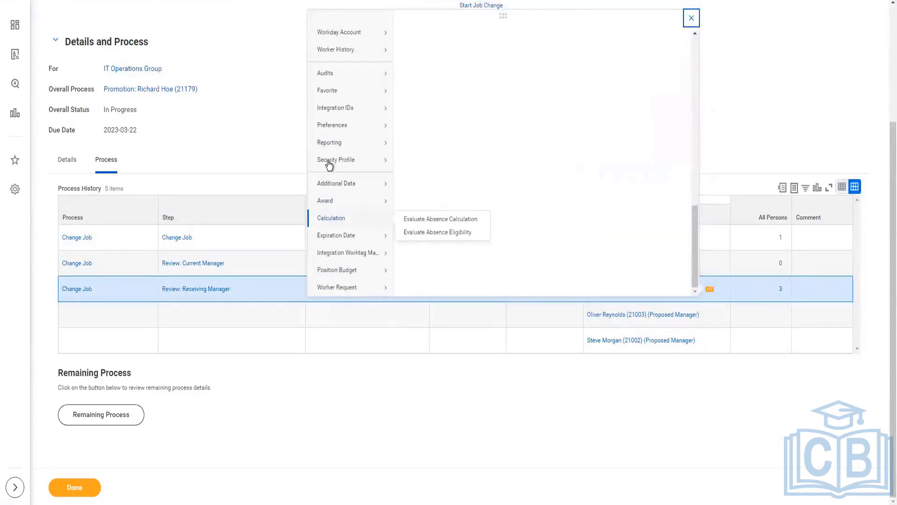
mouse_move(329, 165)
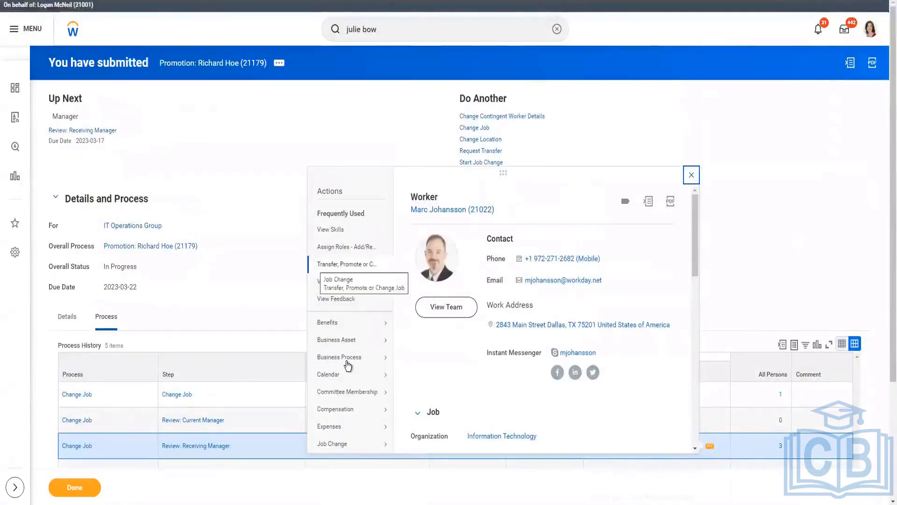
mouse_move(346, 361)
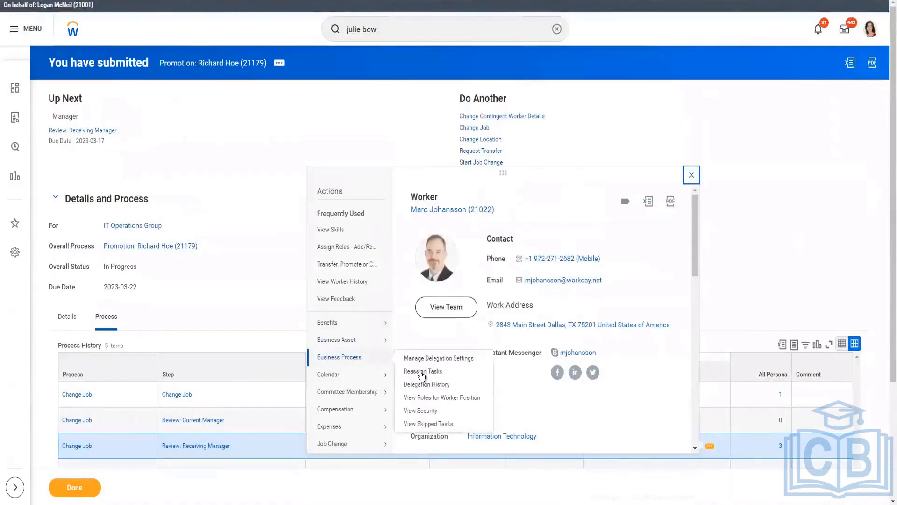
left_click(422, 372)
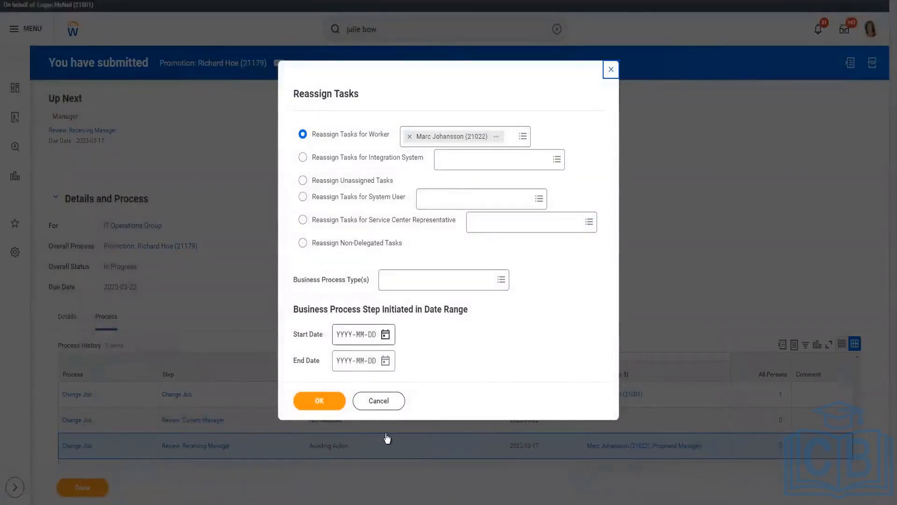
Step: Set the start date of the step initiation range to 2023-03-14 and retrieve the worker's tasks for reassignment
left_click(371, 335)
left_click(385, 334)
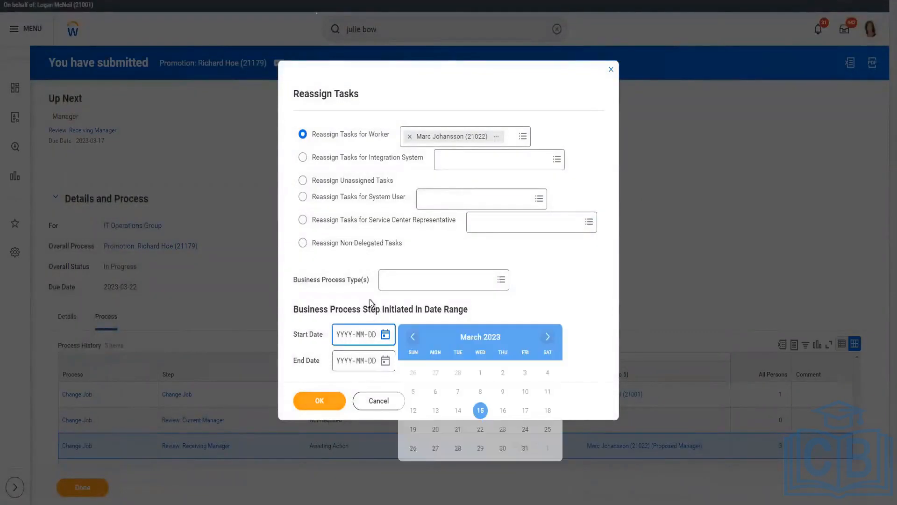
left_click(458, 411)
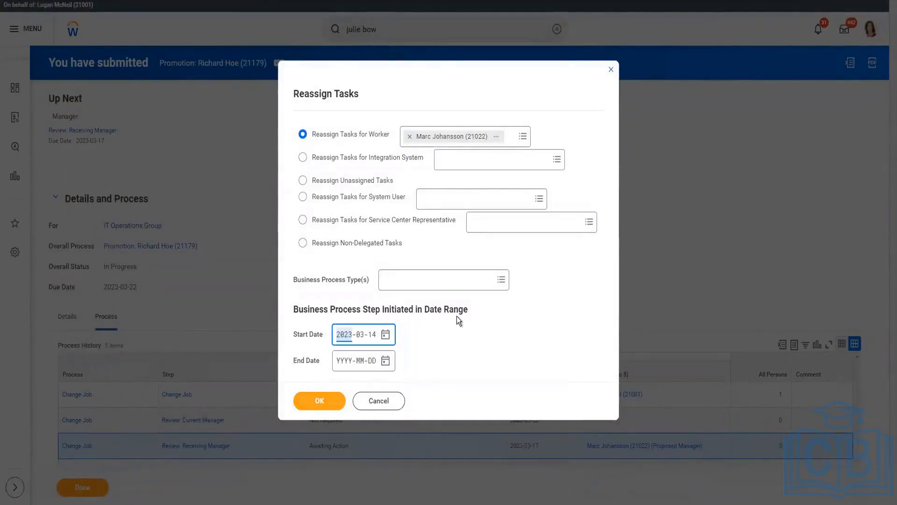
key("Return")
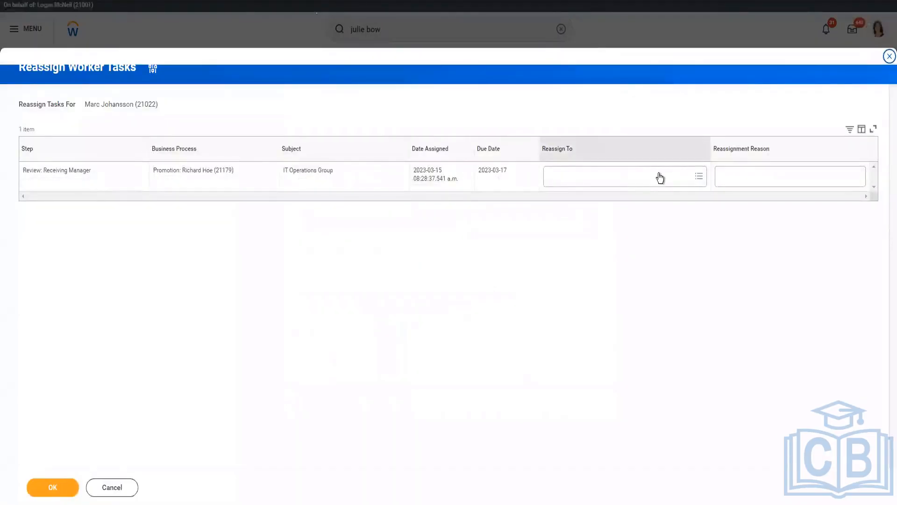
Step: Reassign the Receiving Manager review to the worker being acted for, giving the original reviewer's name as the reason, and finish the task
left_click(659, 174)
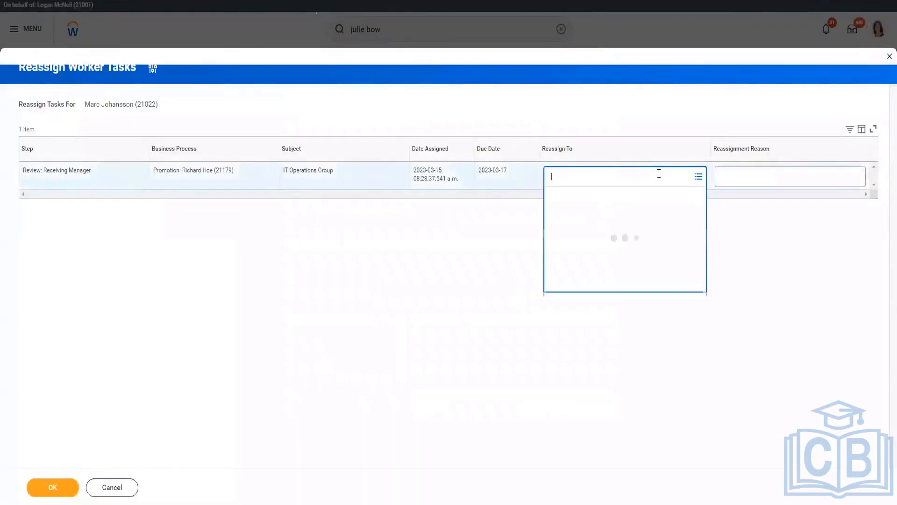
type("logan mc")
key("Return")
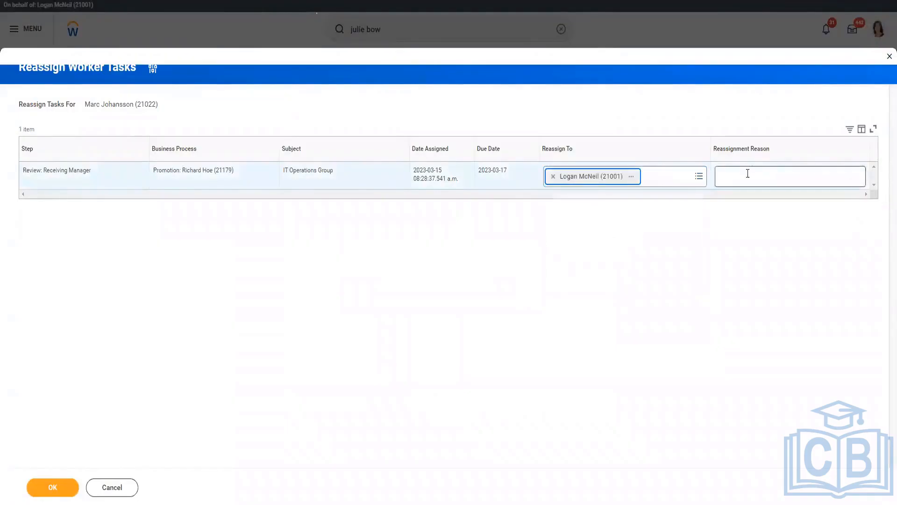
left_click(747, 173)
type("Marc Johansson (21022)")
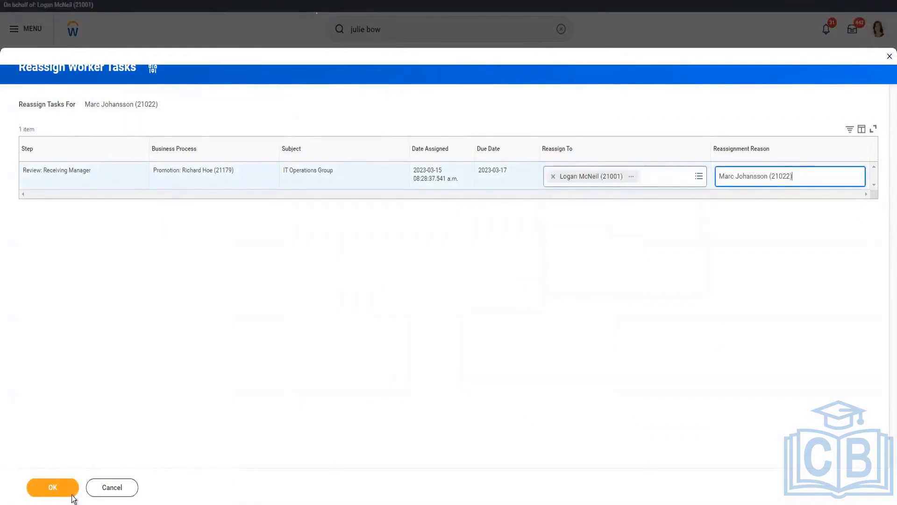
left_click(55, 488)
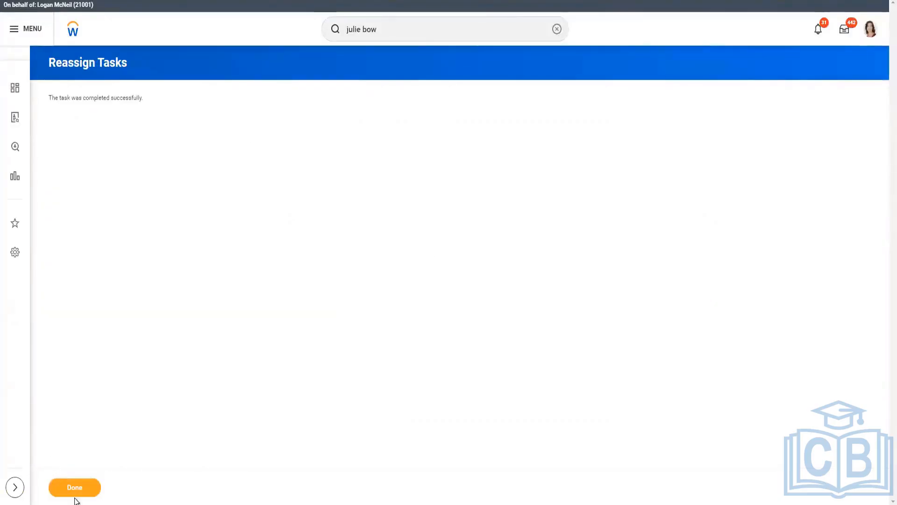
left_click(75, 494)
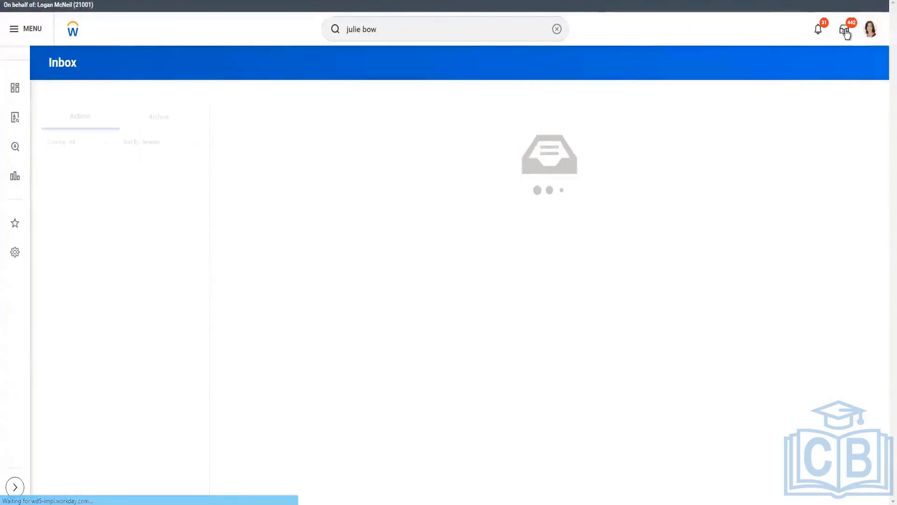
Step: Open the promotion's Receiving Manager review in the inbox and approve it
left_click(175, 189)
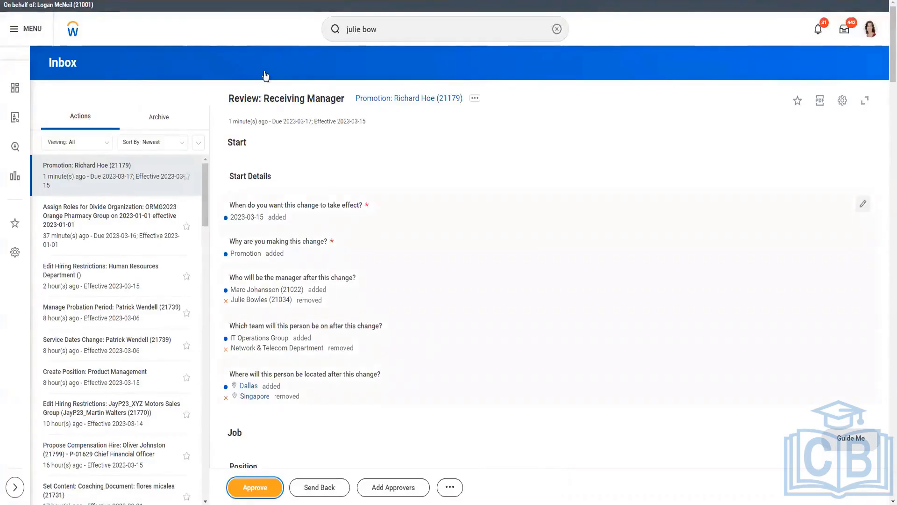
left_click(239, 491)
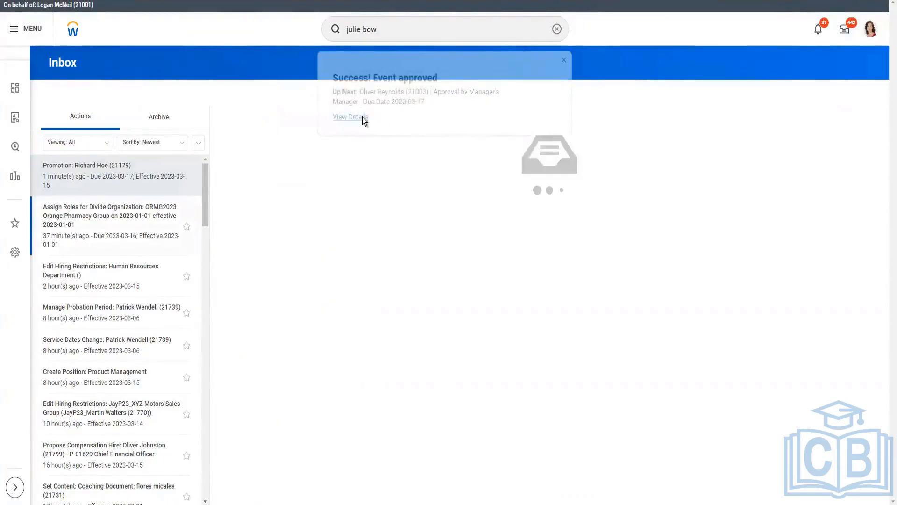
Step: Open the approved promotion's details and examine the business process actions available for the overall process
left_click(363, 117)
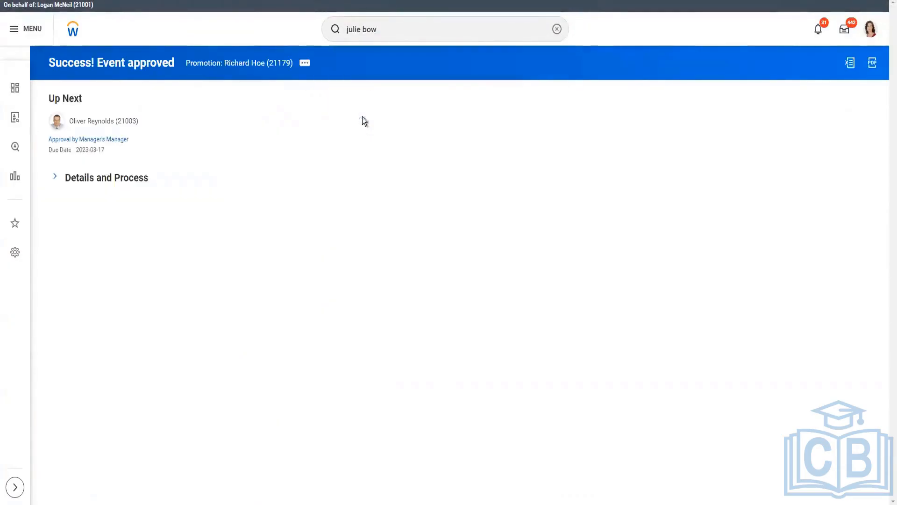
left_click(307, 61)
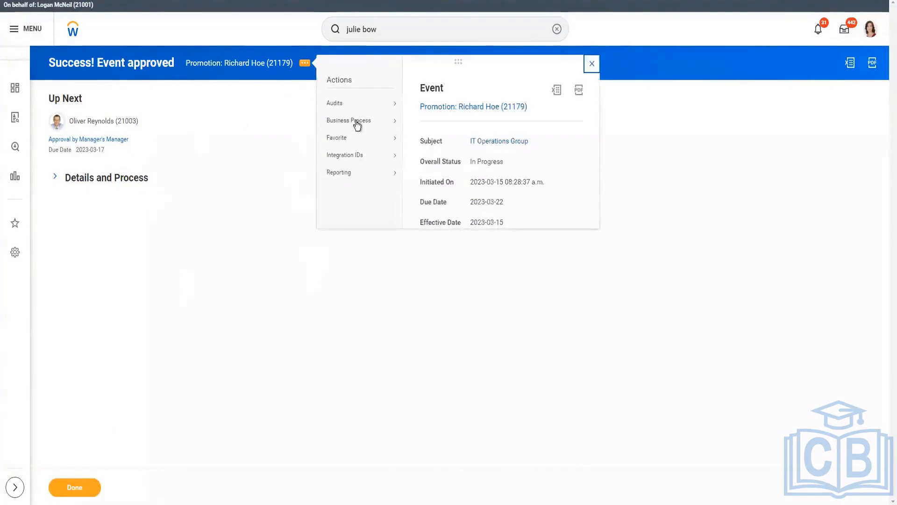
mouse_move(356, 123)
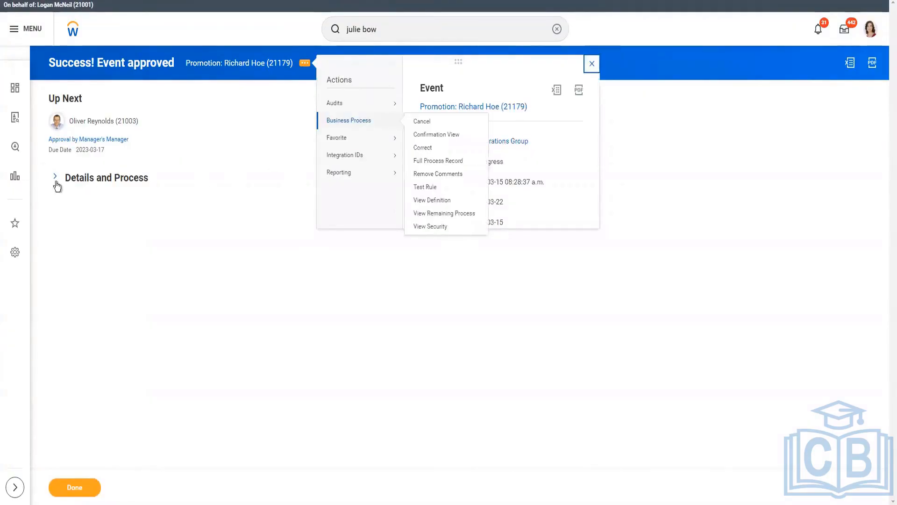
left_click(86, 180)
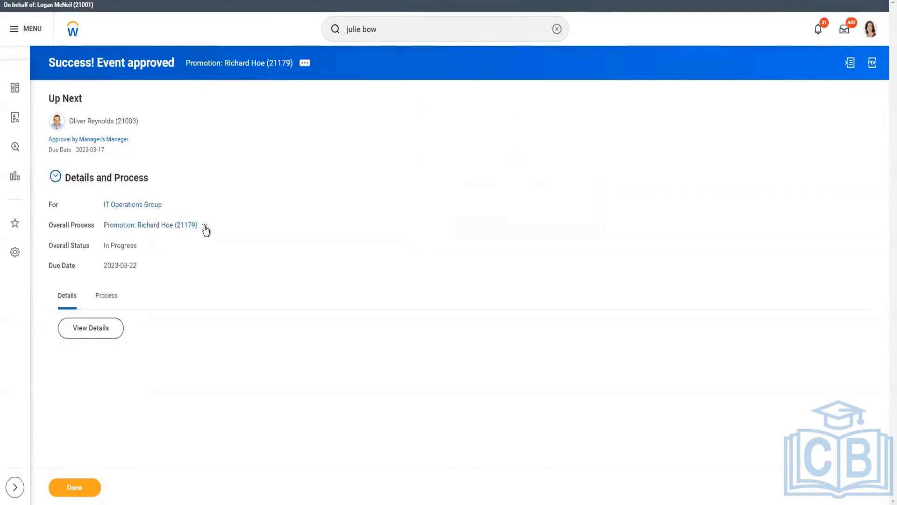
left_click(205, 225)
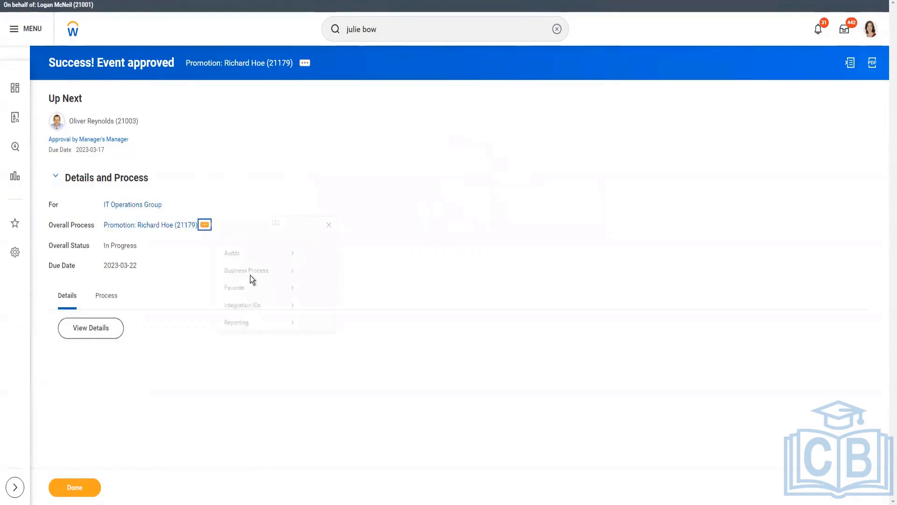
mouse_move(252, 283)
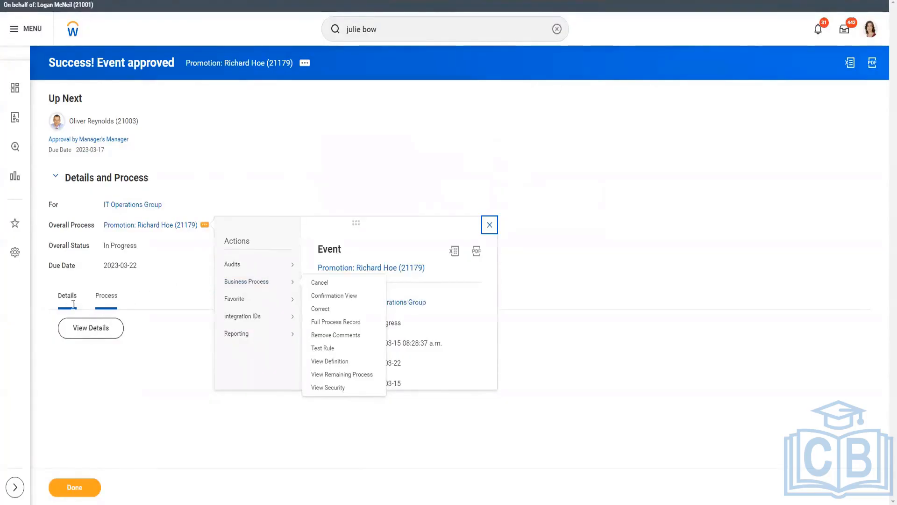
Step: Show the promotion's process history and open the actions for the proposed manager's manager on the Approval by Manager's Manager step
left_click(97, 325)
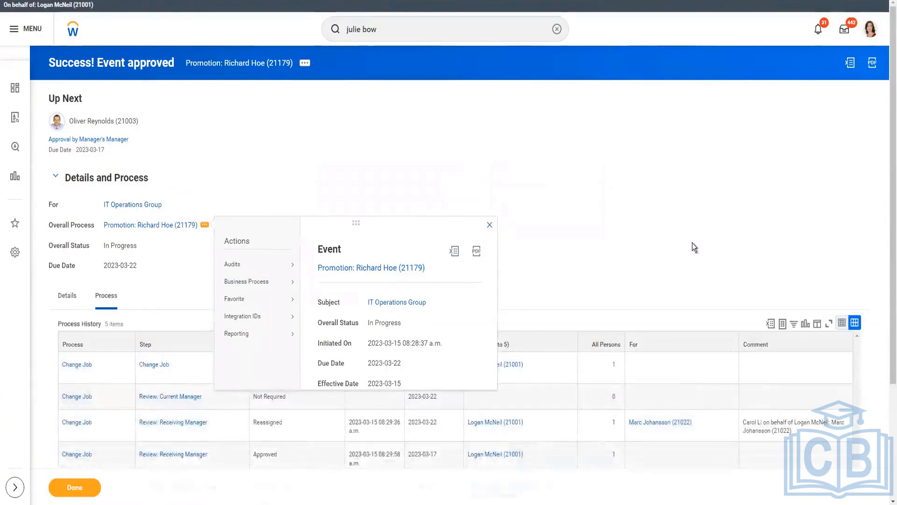
scroll(691, 243, "down", 3)
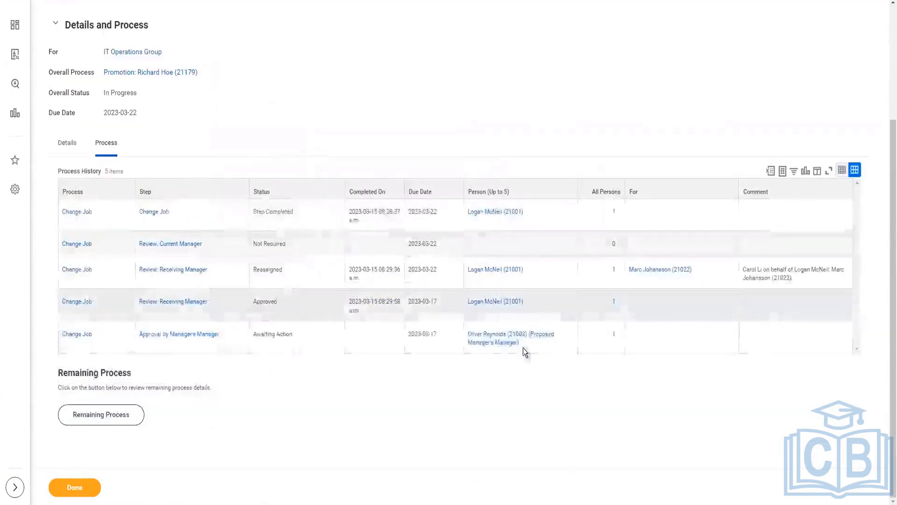
mouse_move(524, 351)
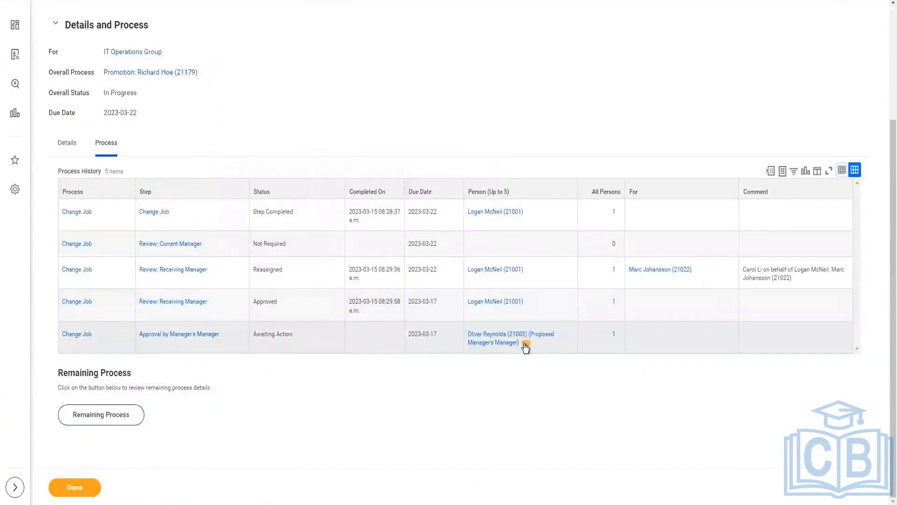
left_click(526, 344)
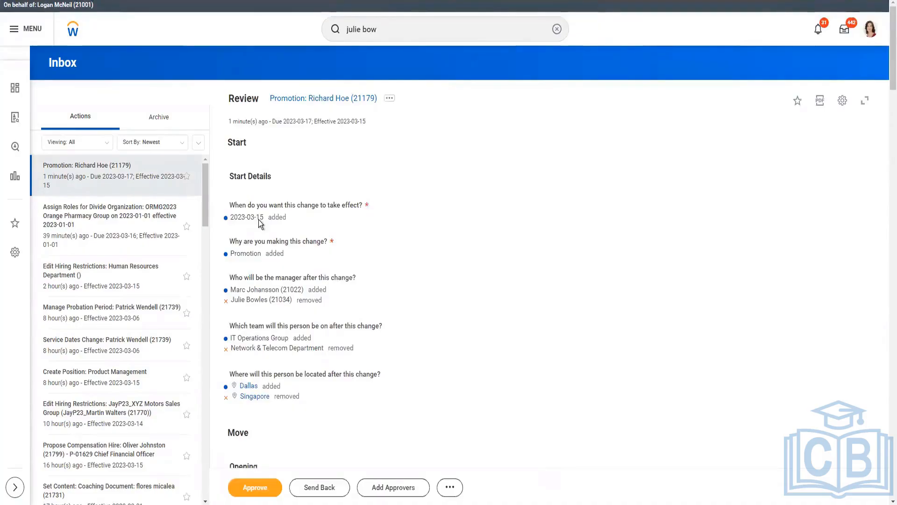
Step: Approve the promotion's manager's manager review in the inbox and open the approval details
left_click(240, 489)
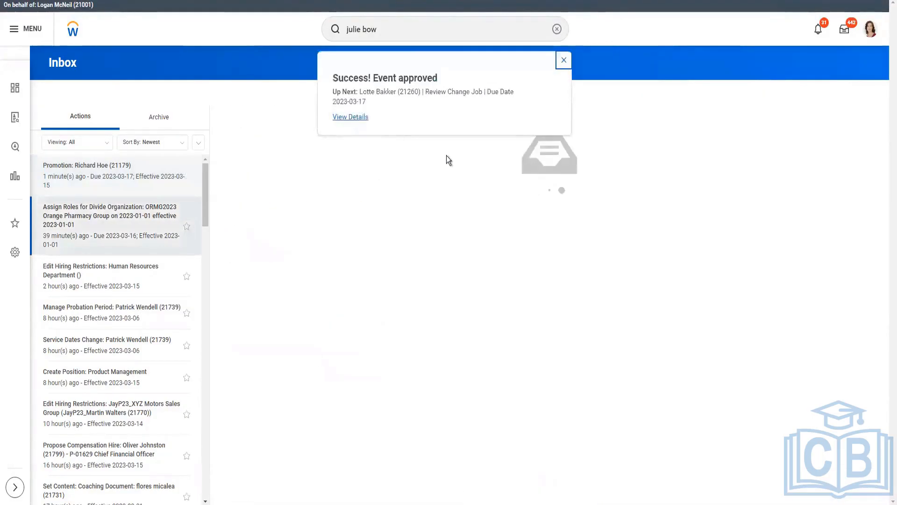
left_click(358, 121)
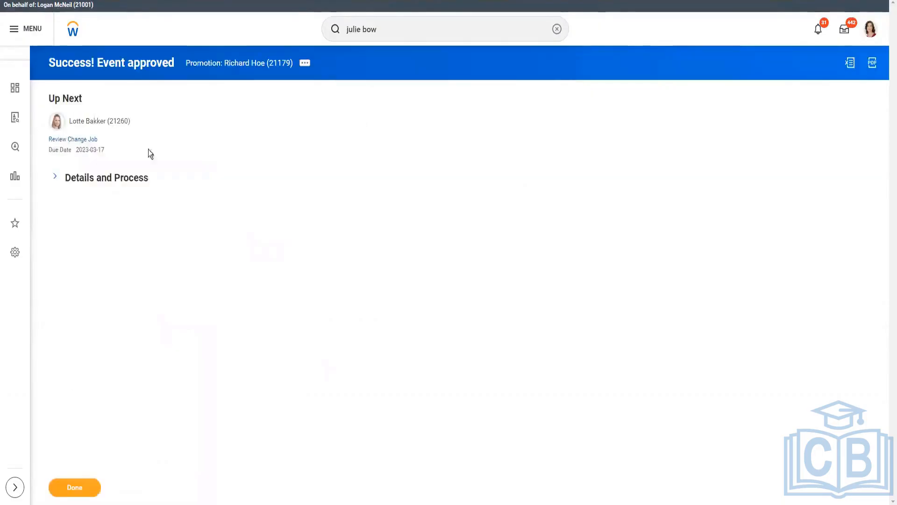
Step: Look through the next reviewer's available actions, including the Security Profile options
left_click(138, 122)
mouse_move(156, 361)
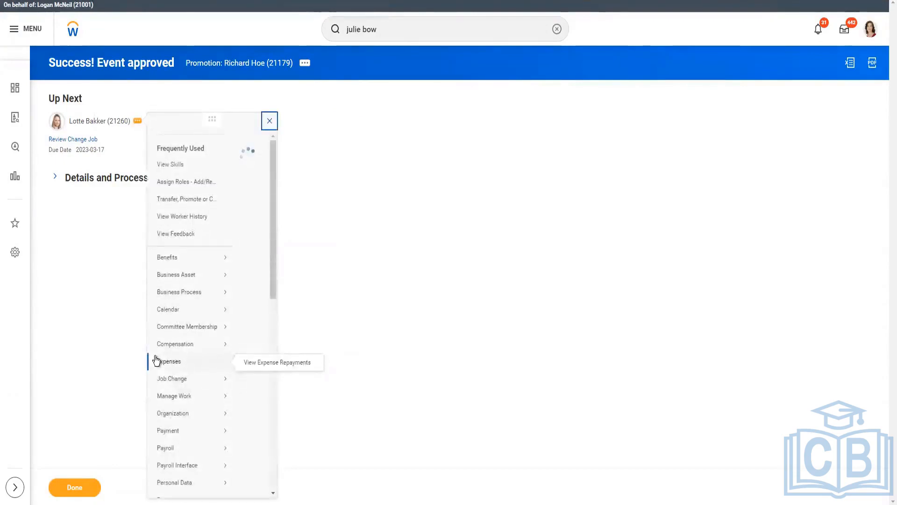
mouse_move(178, 447)
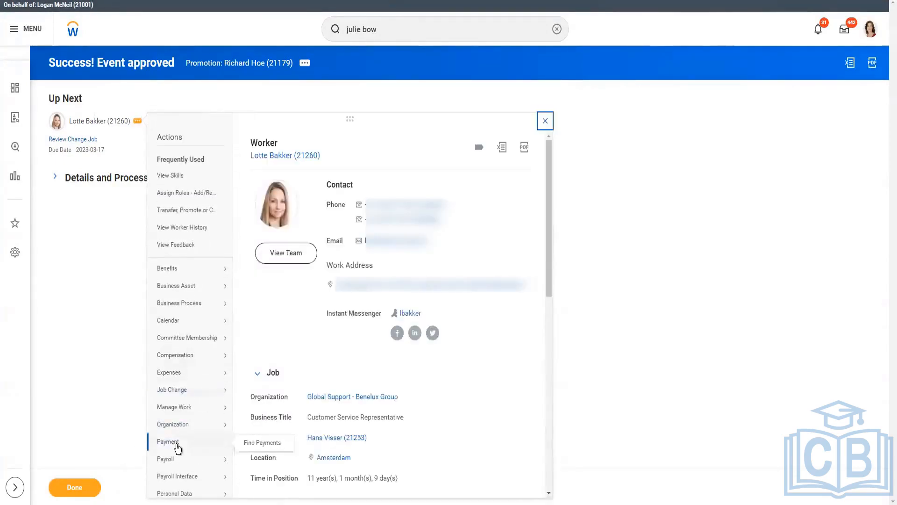
scroll(182, 481, "down", 5)
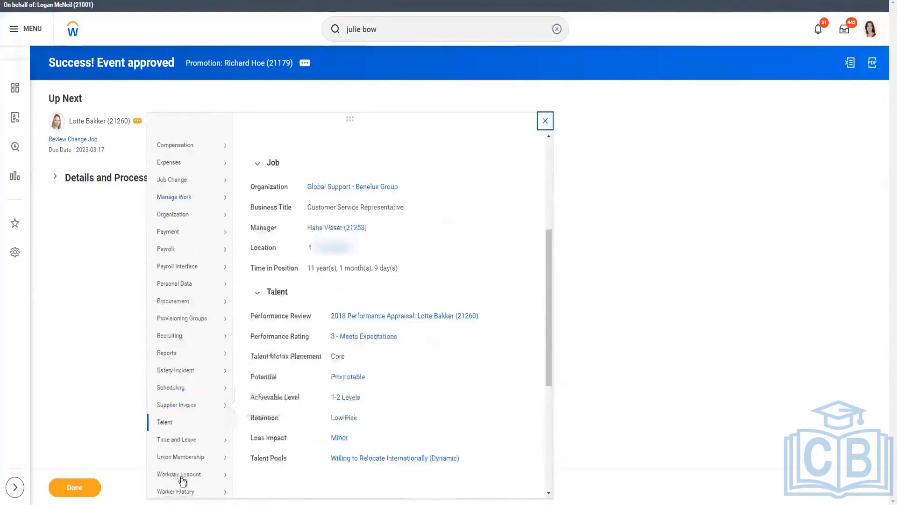
scroll(182, 449, "down", 5)
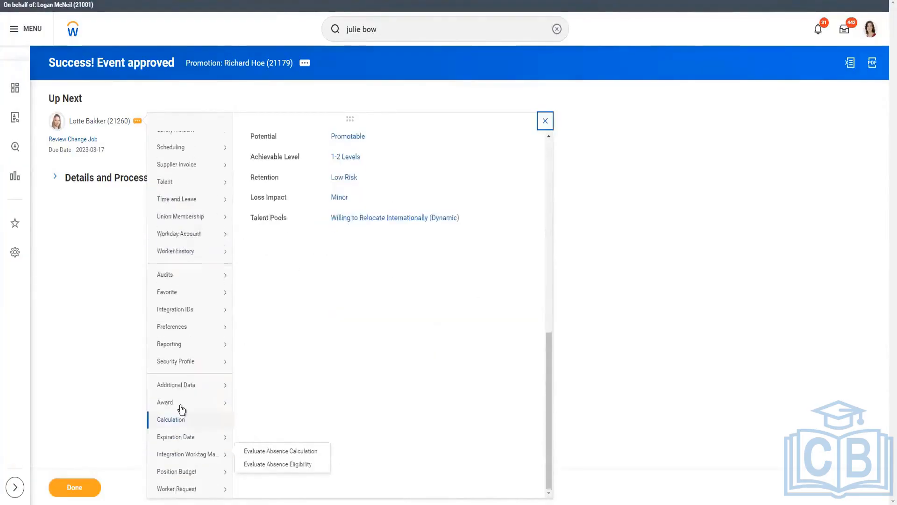
mouse_move(181, 368)
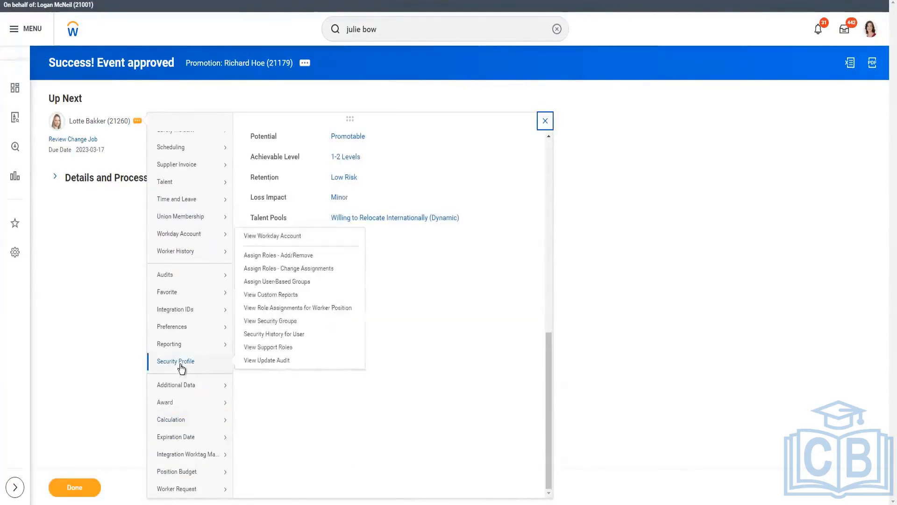
Step: Show the promotion's process history and open Reassign Tasks for the proposed HR Partner on the Review Change Job step
left_click(55, 176)
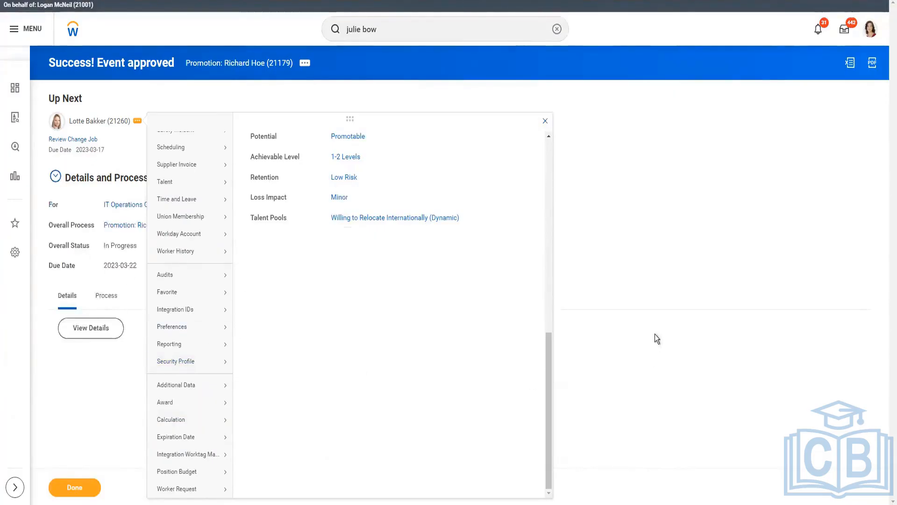
left_click(108, 296)
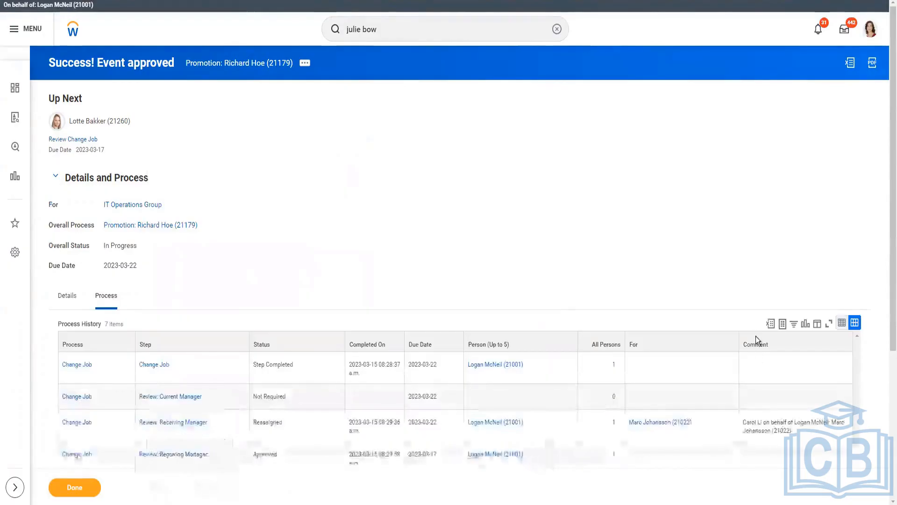
scroll(578, 343, "down", 5)
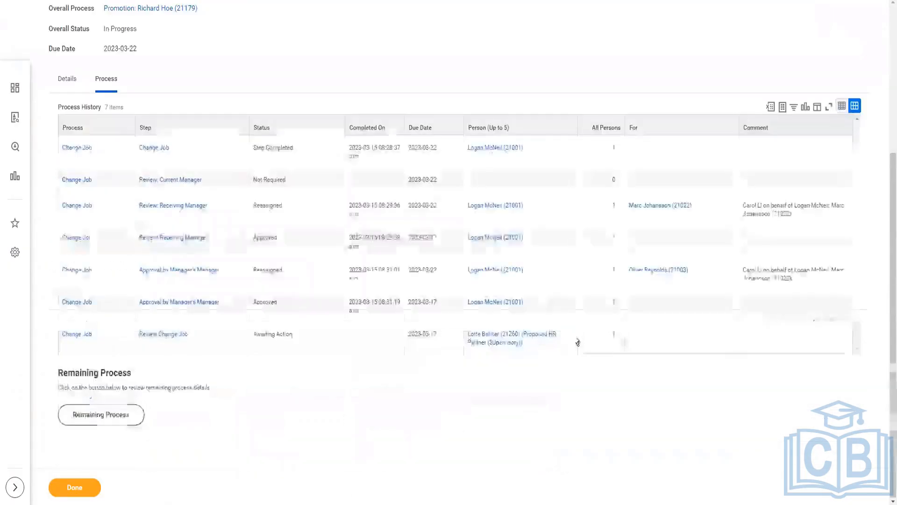
mouse_move(529, 346)
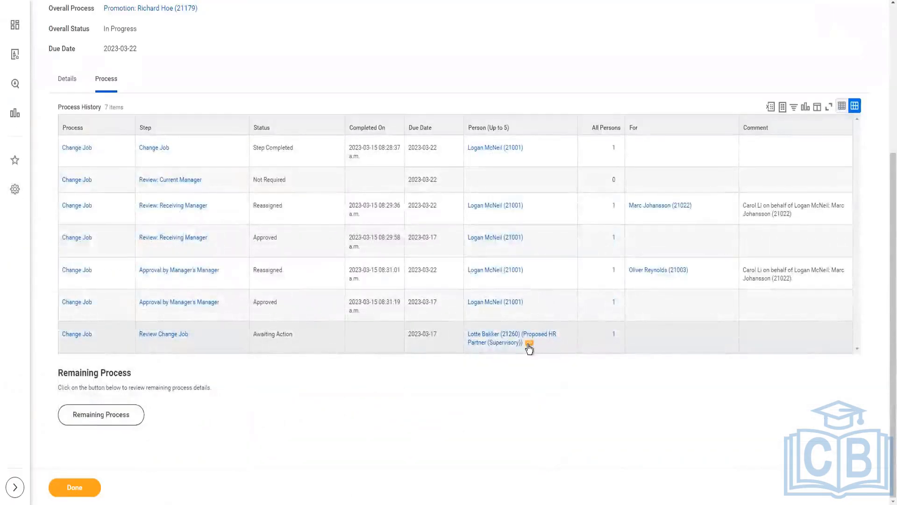
left_click(529, 344)
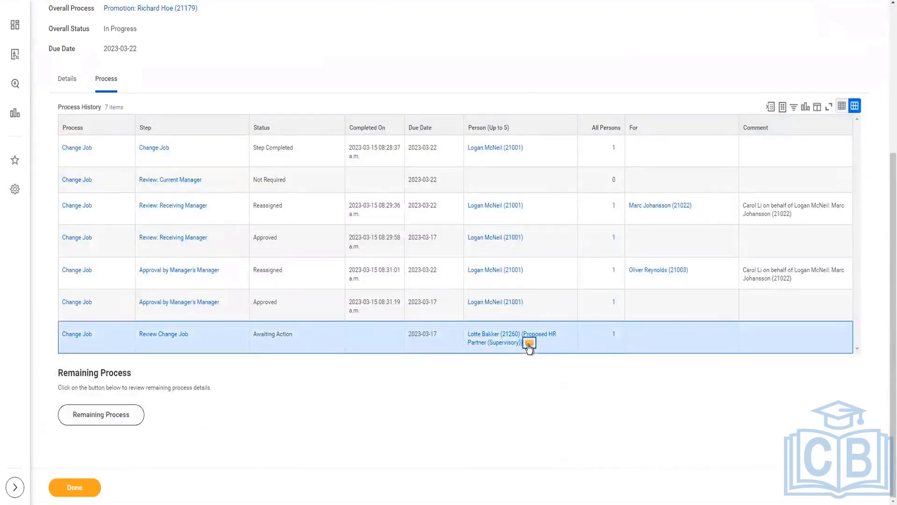
left_click(529, 344)
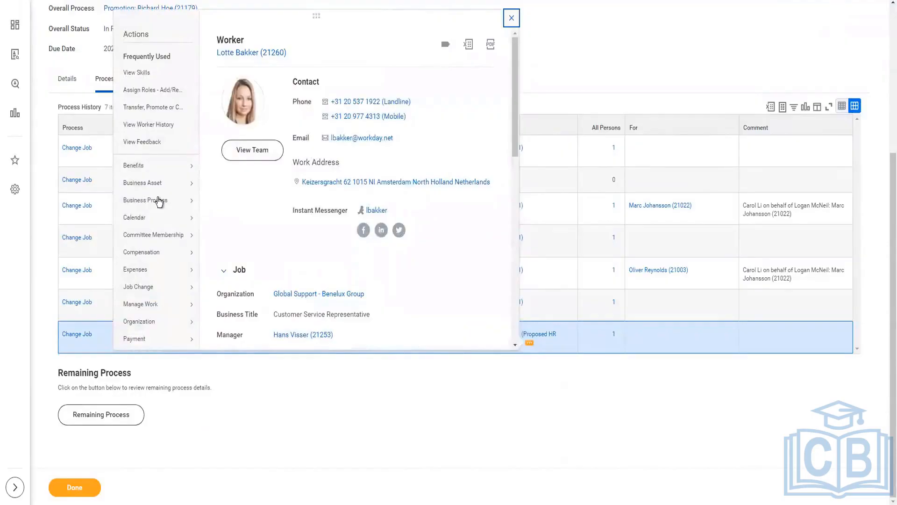
mouse_move(159, 201)
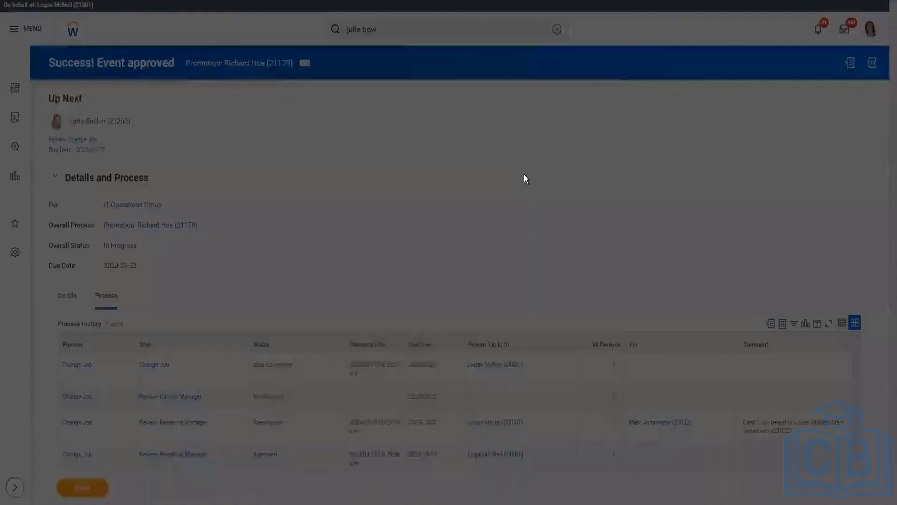
Step: Set the step initiation start date to 2023-03-14 and retrieve the HR Partner's tasks for reassignment
left_click(383, 336)
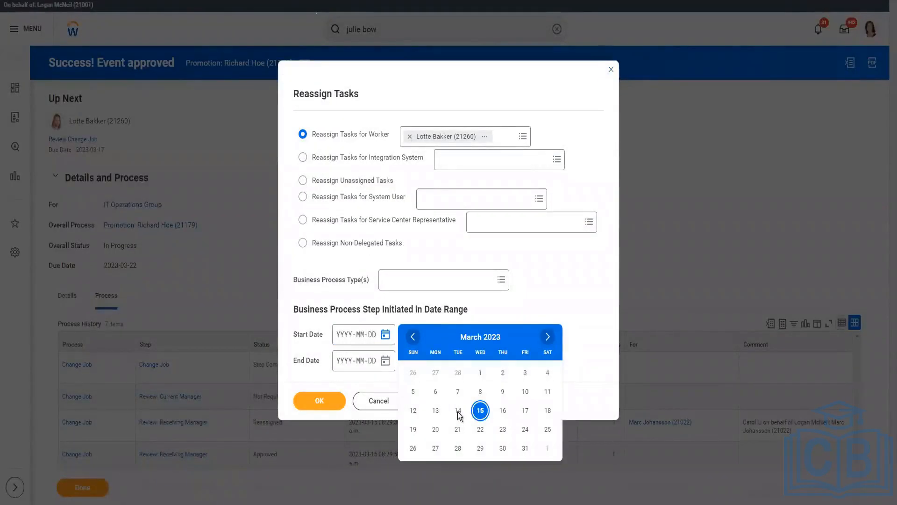
left_click(480, 411)
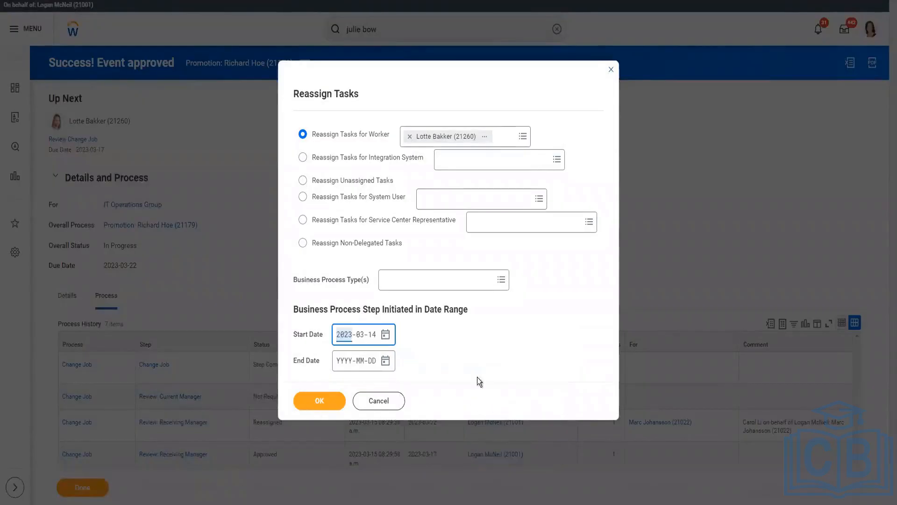
left_click(441, 355)
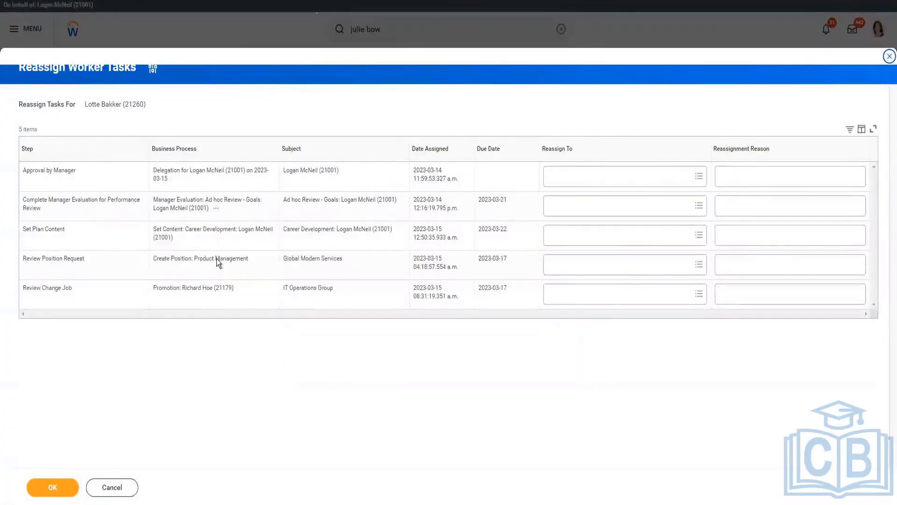
Step: Reassign the promotion's Review Change Job task to the worker being acted for, paste the copied reassignment reason, and submit
left_click(608, 293)
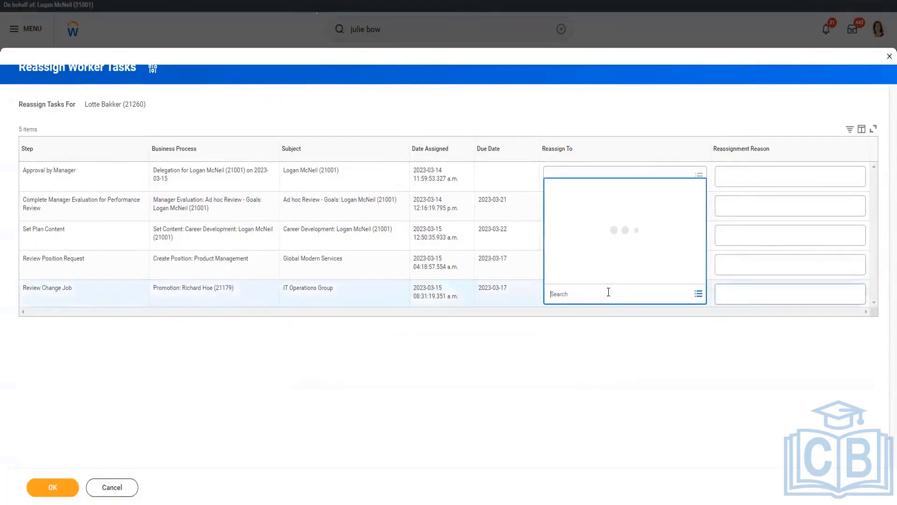
type("loga")
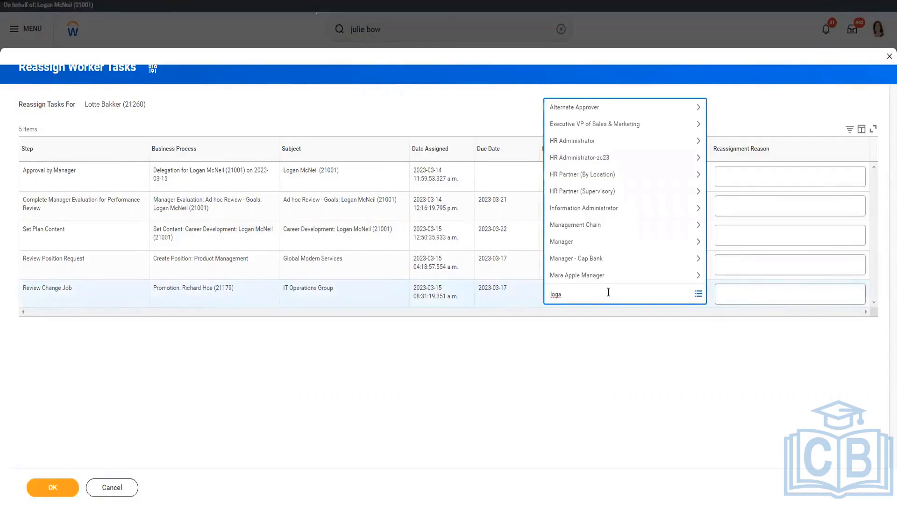
type(" mc")
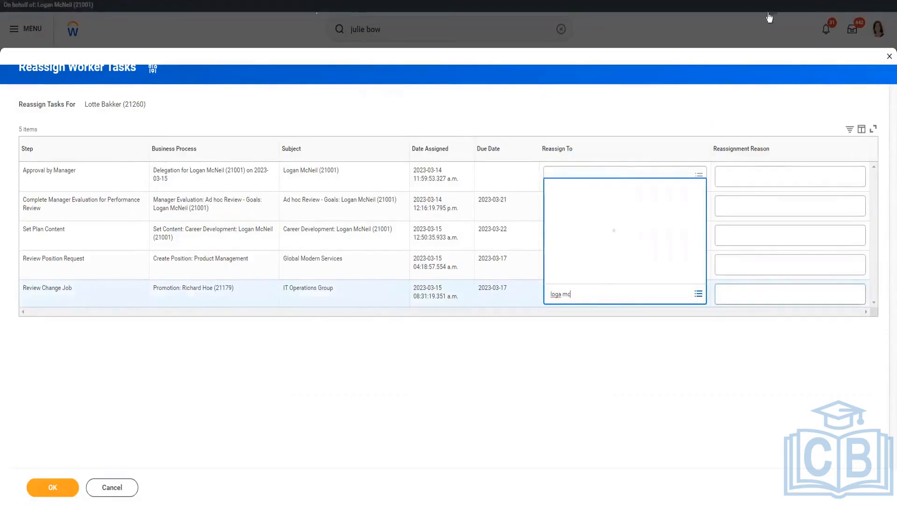
left_click(751, 293)
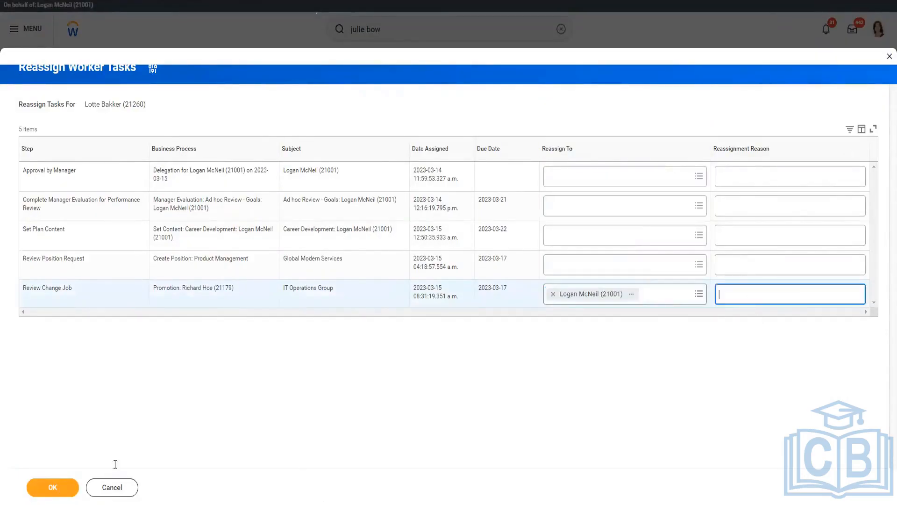
type("Marc Johansson (21022)")
key("Return")
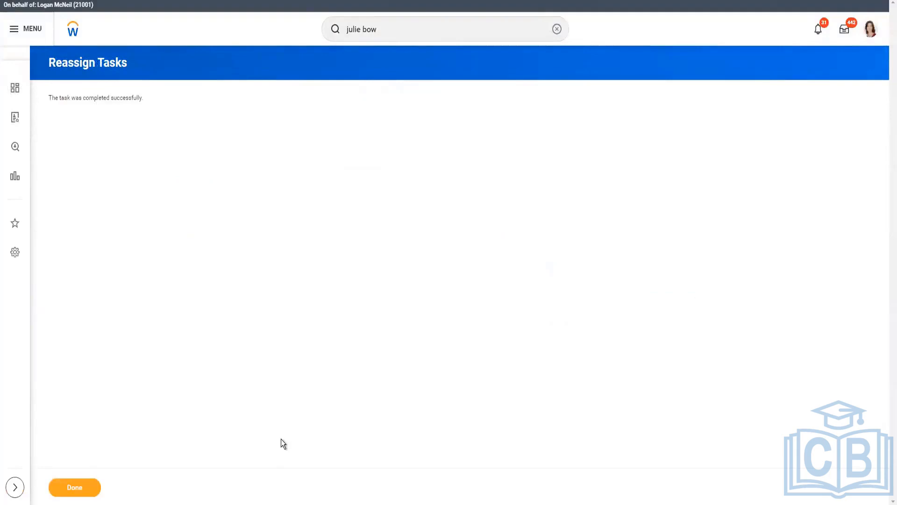
Step: Open the promotion's Review Change Job task in the inbox, set its effective date to 2023-03-14, and approve it
left_click(844, 37)
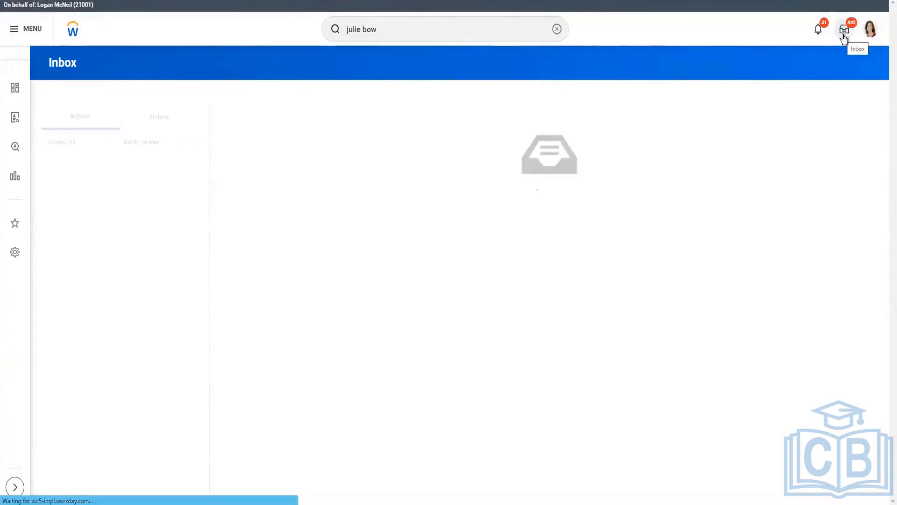
left_click(98, 171)
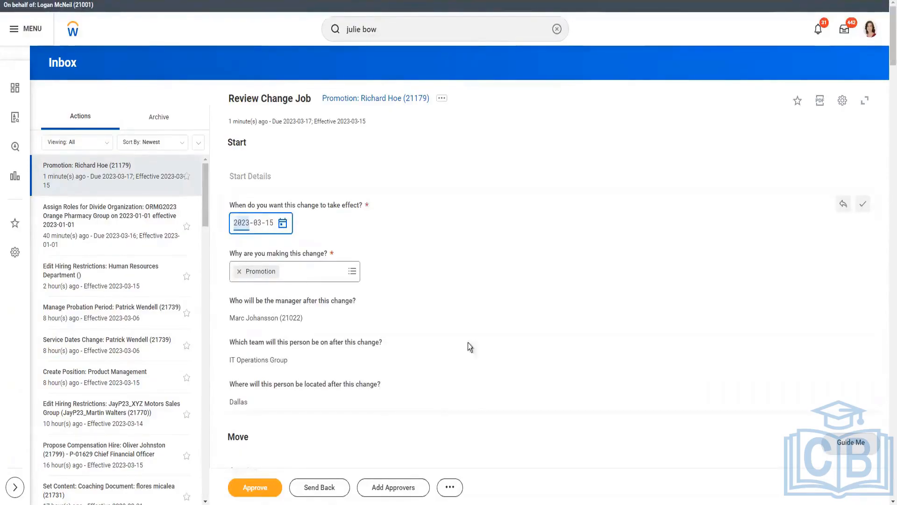
left_click(282, 223)
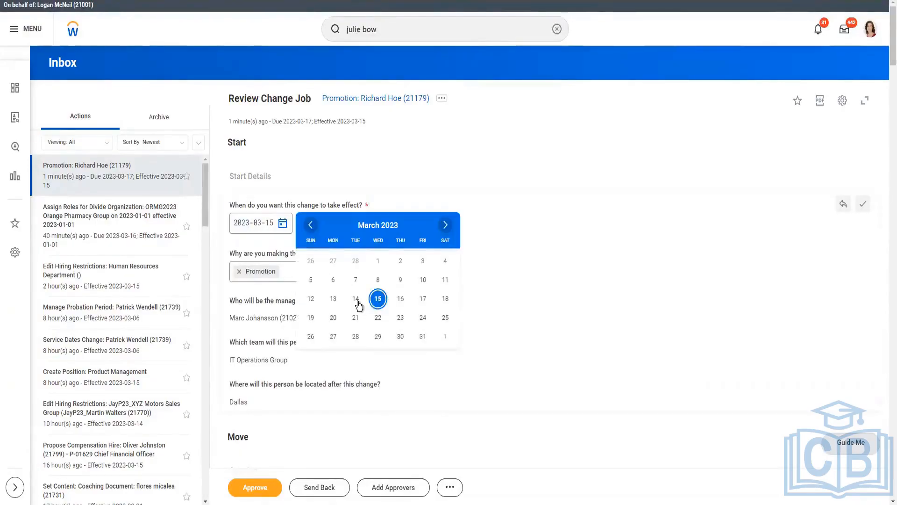
left_click(357, 300)
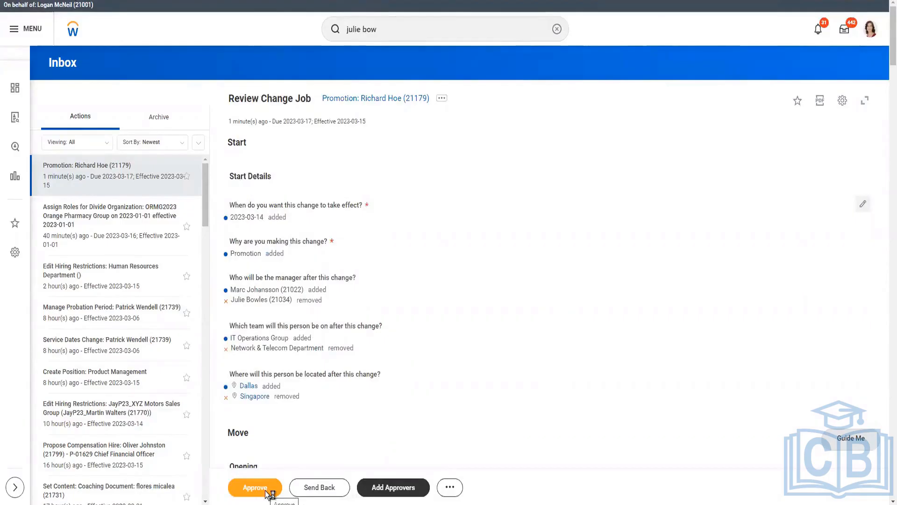
left_click(270, 493)
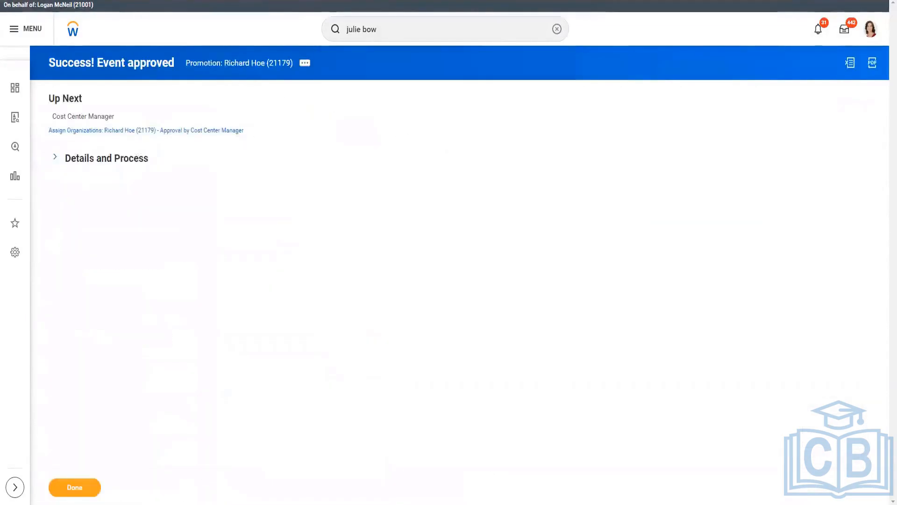
Step: From the promotion's process history, open Reassign Tasks for the second Cost Center Manager and retrieve tasks initiated from 2023-03-14
left_click(55, 157)
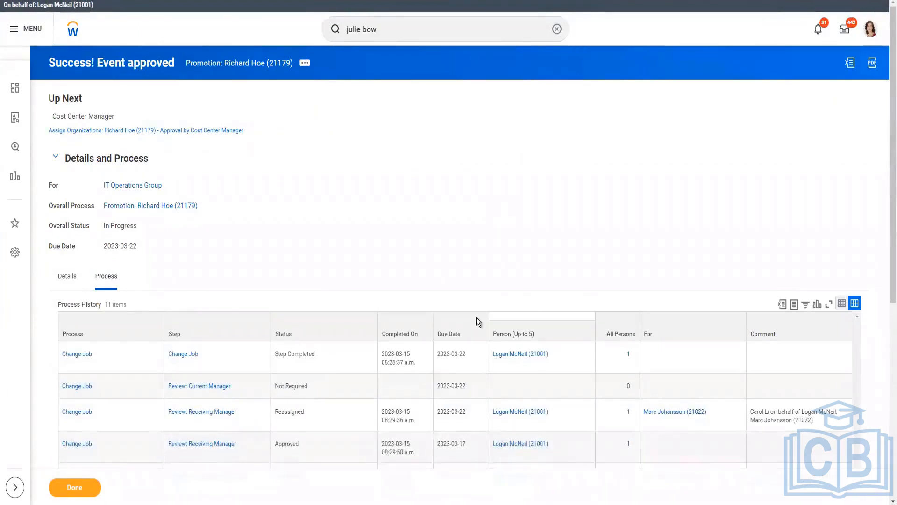
scroll(476, 318, "down", 7)
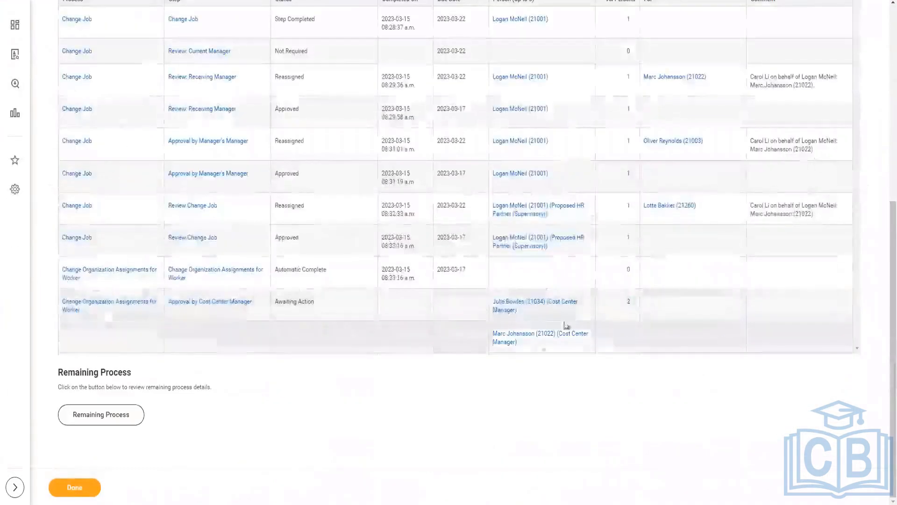
mouse_move(523, 312)
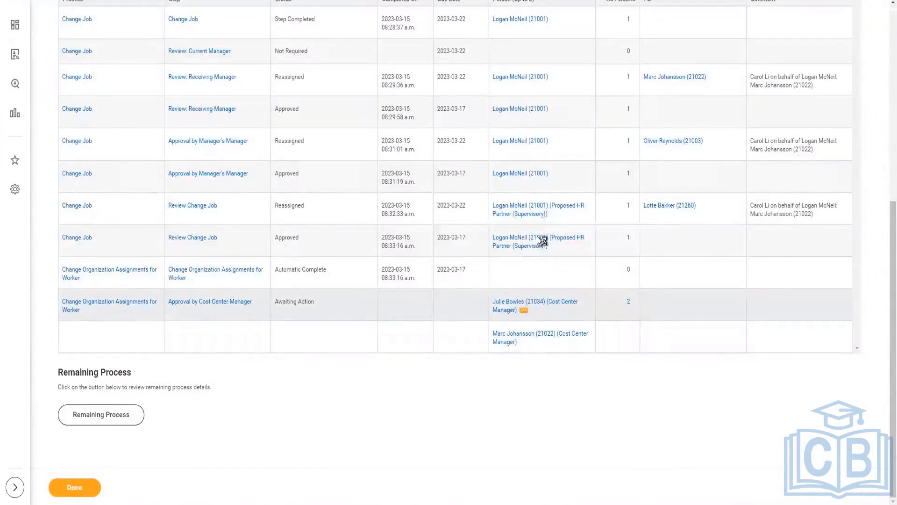
left_click(524, 310)
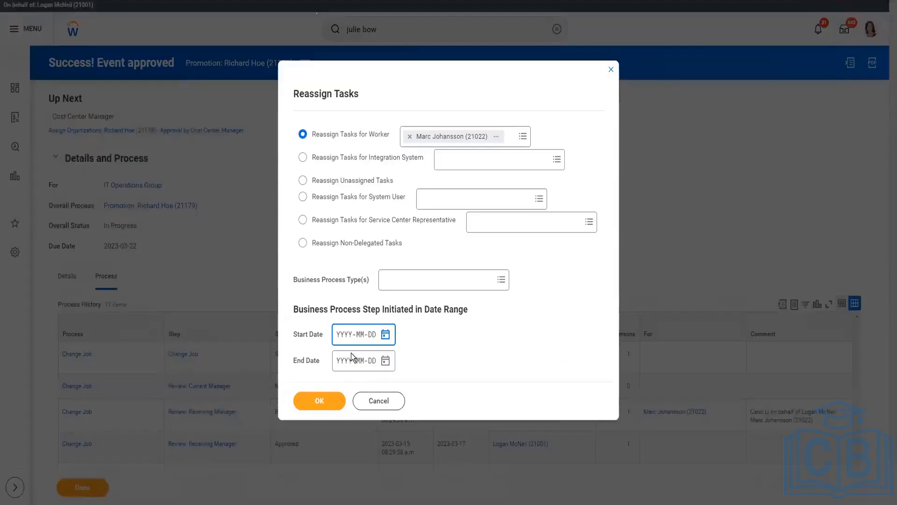
left_click(385, 335)
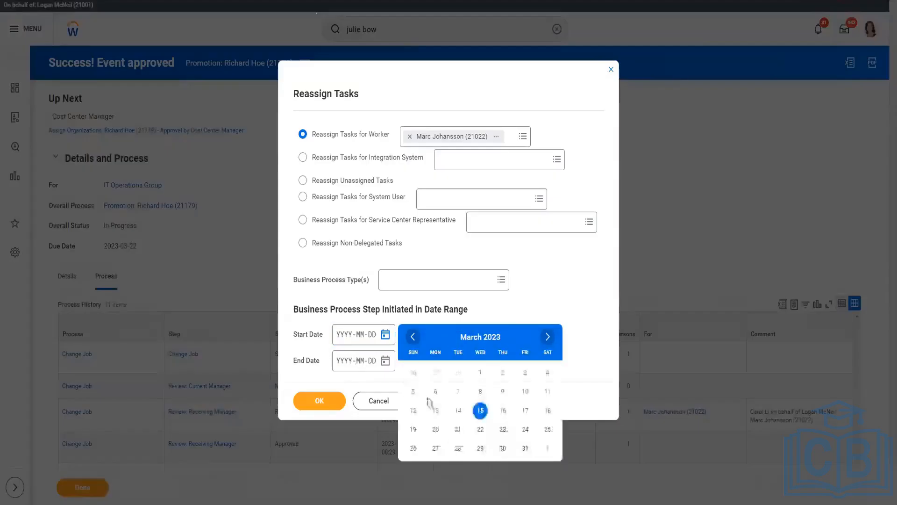
left_click(458, 410)
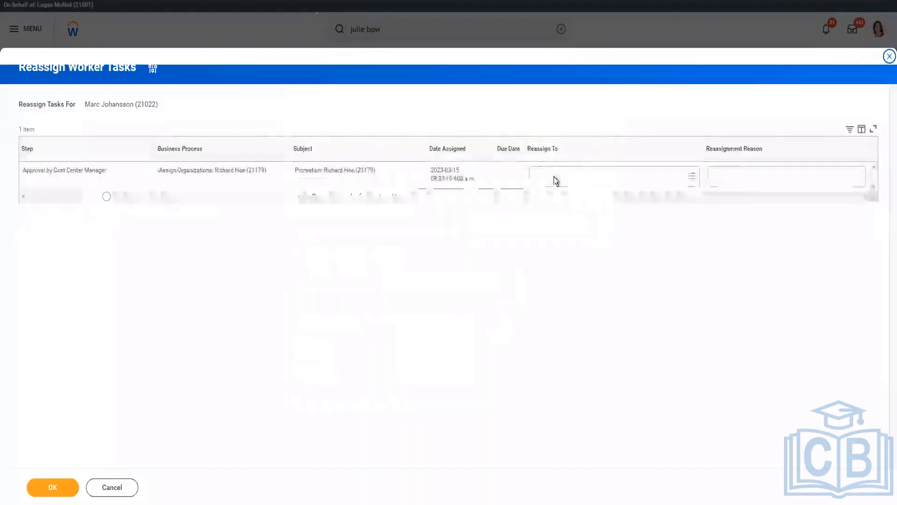
Step: Reassign the Approval by Cost Center Manager task to the worker being acted for, paste the copied reassignment reason, and submit
left_click(555, 182)
type("log m")
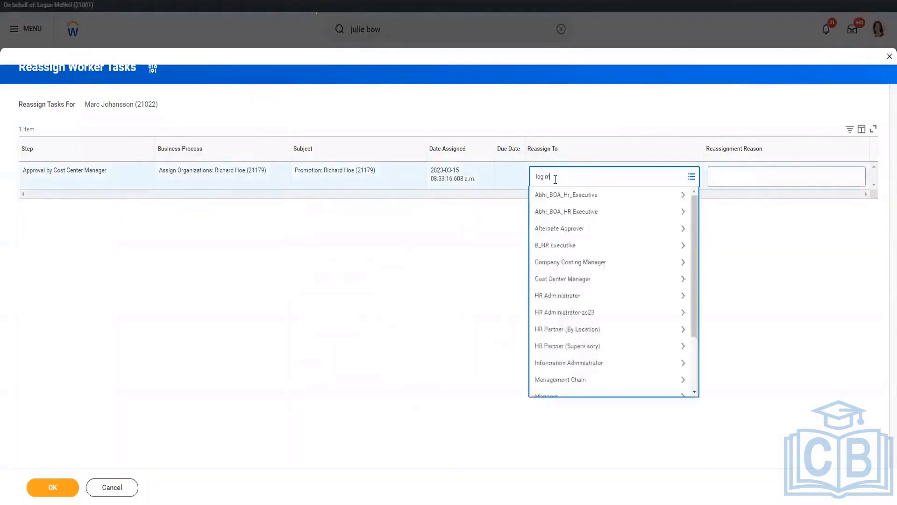
key("Return")
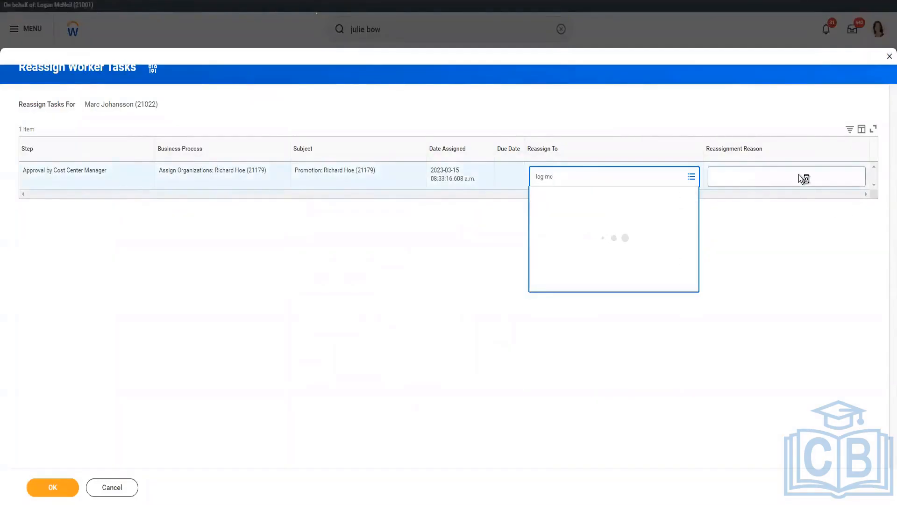
left_click(800, 175)
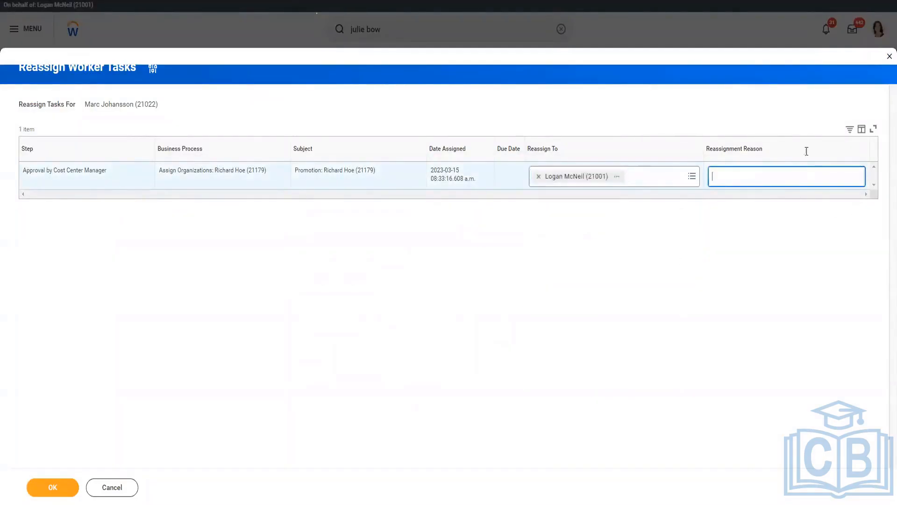
type("Marc Johansson (21022)")
left_click(434, 276)
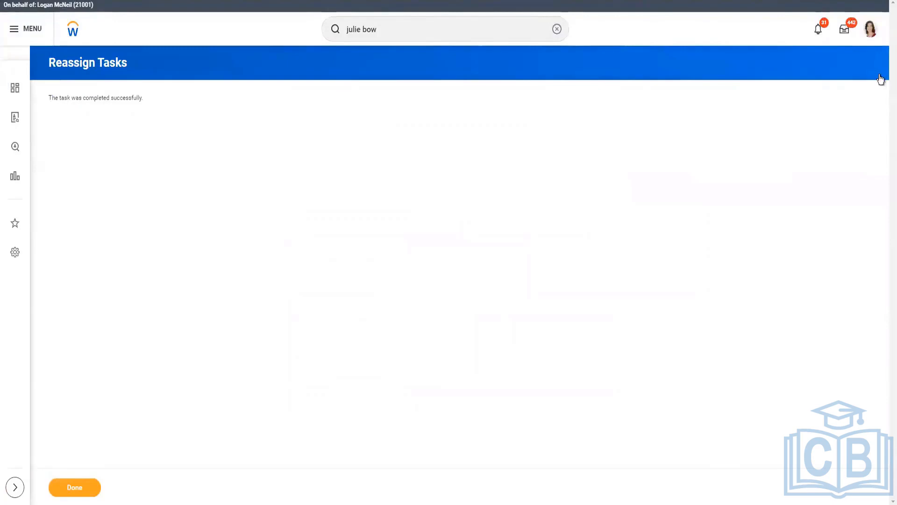
Step: Approve the promoted worker's Assign Organizations task from the inbox and show its process history
left_click(860, 84)
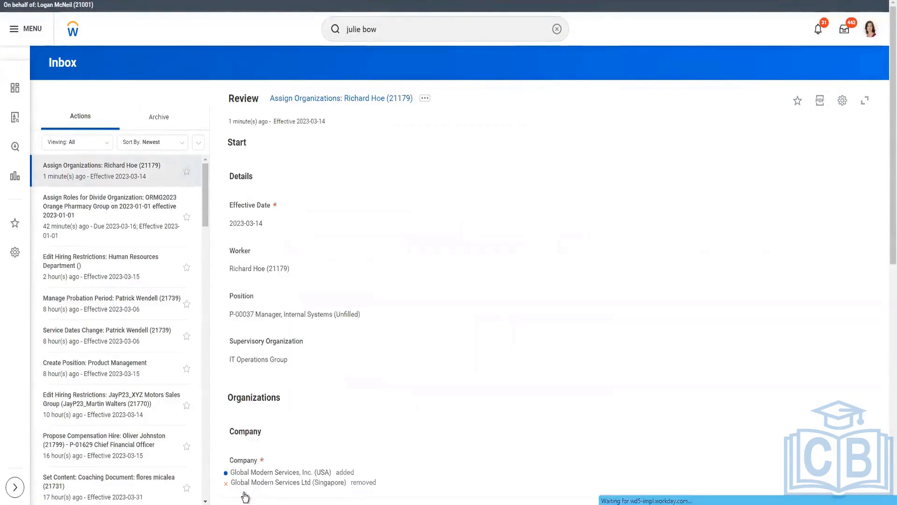
left_click(245, 495)
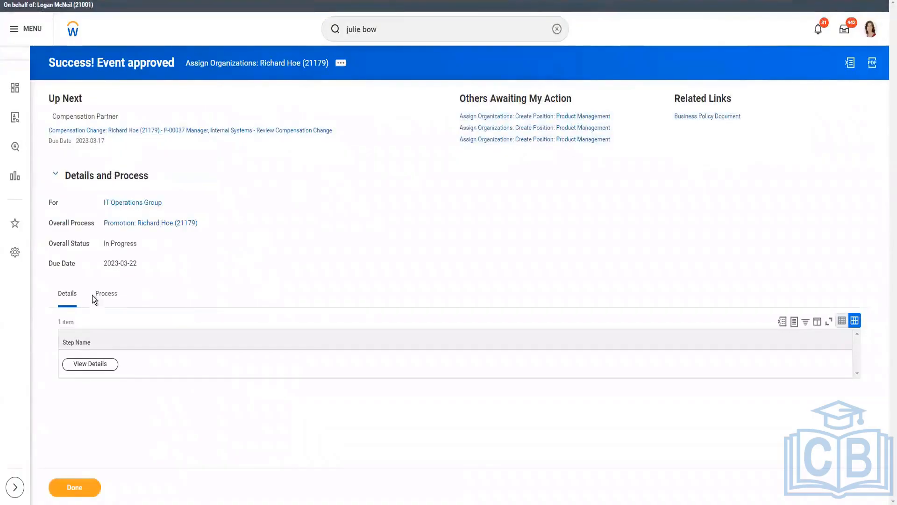
left_click(108, 294)
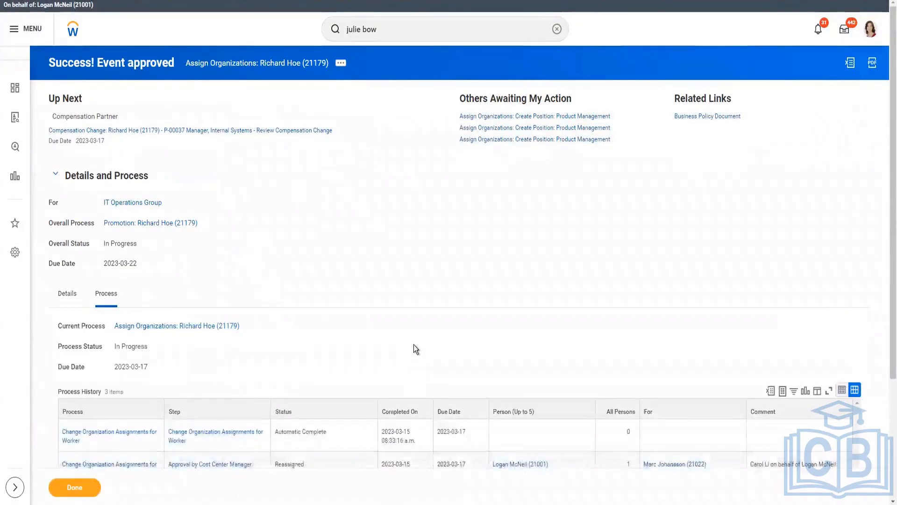
scroll(414, 350, "down", 3)
Step: In the overall promotion's process history, open Reassign Tasks for the first Compensation Partner on the Review Compensation Change step
mouse_move(555, 337)
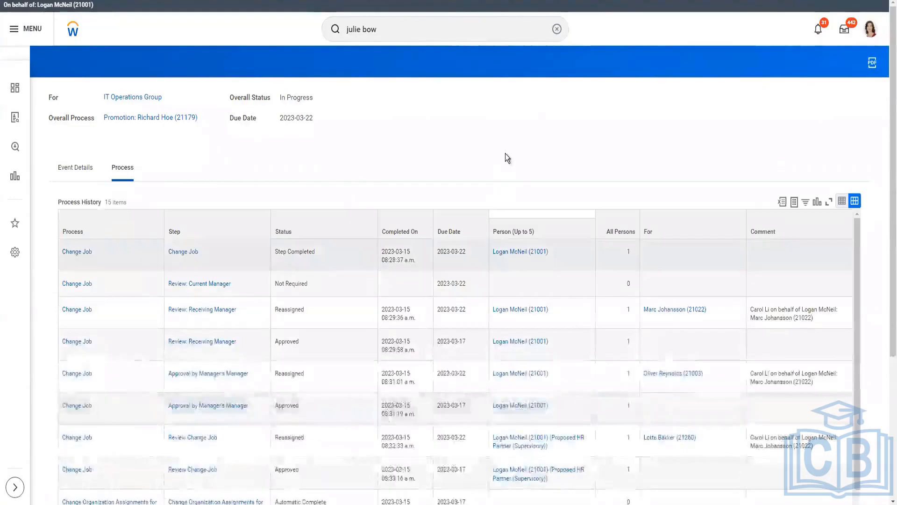
scroll(514, 281, "down", 5)
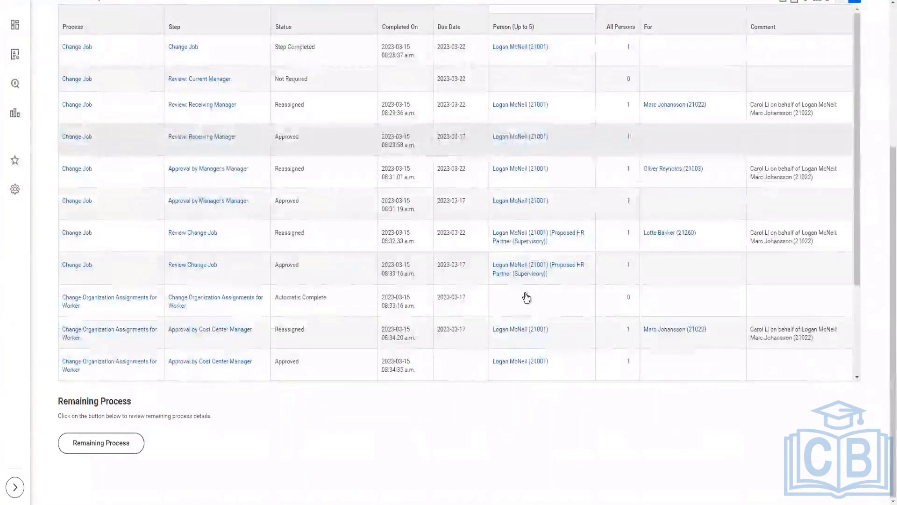
scroll(851, 369, "down", 3)
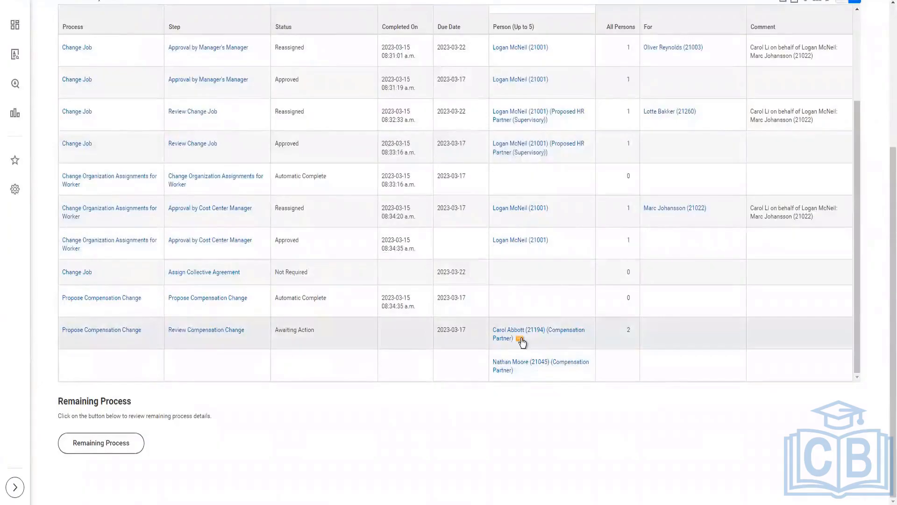
left_click(521, 340)
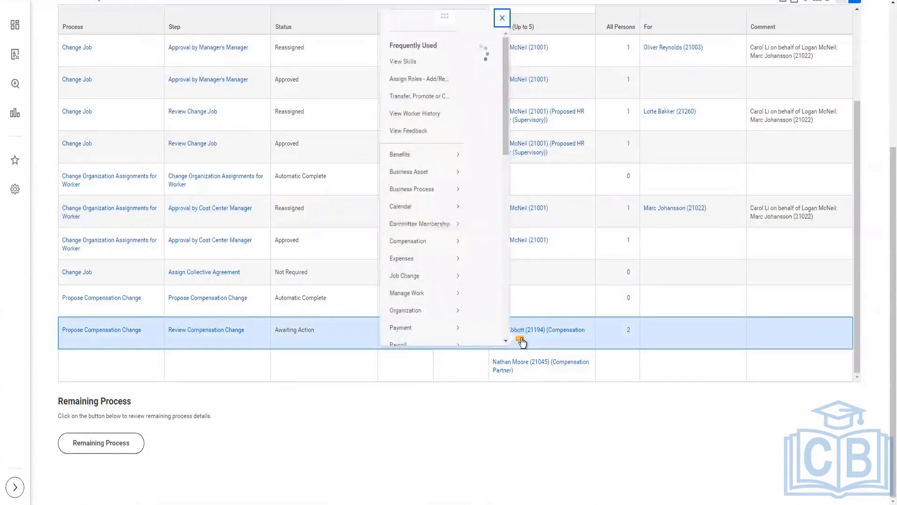
left_click(645, 286)
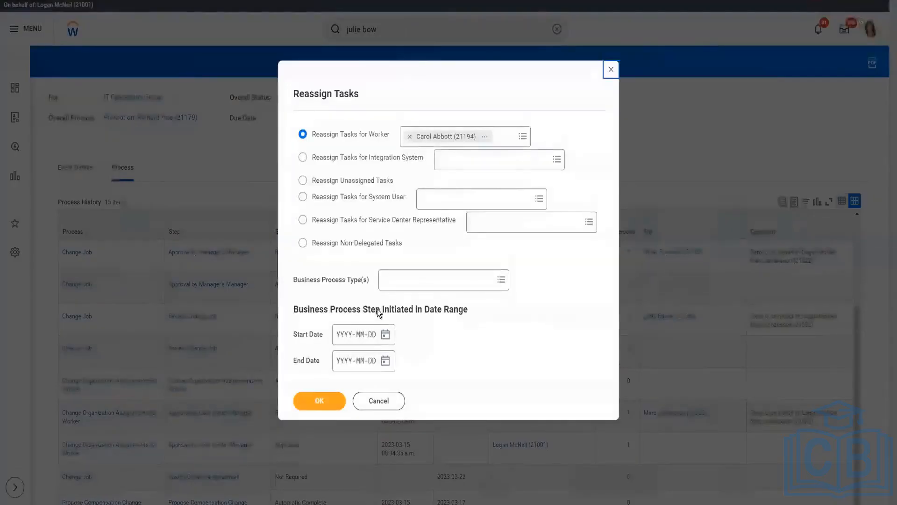
Step: Set the step initiation start date to 2023-03-14 and retrieve the Compensation Partner's tasks for reassignment
left_click(385, 335)
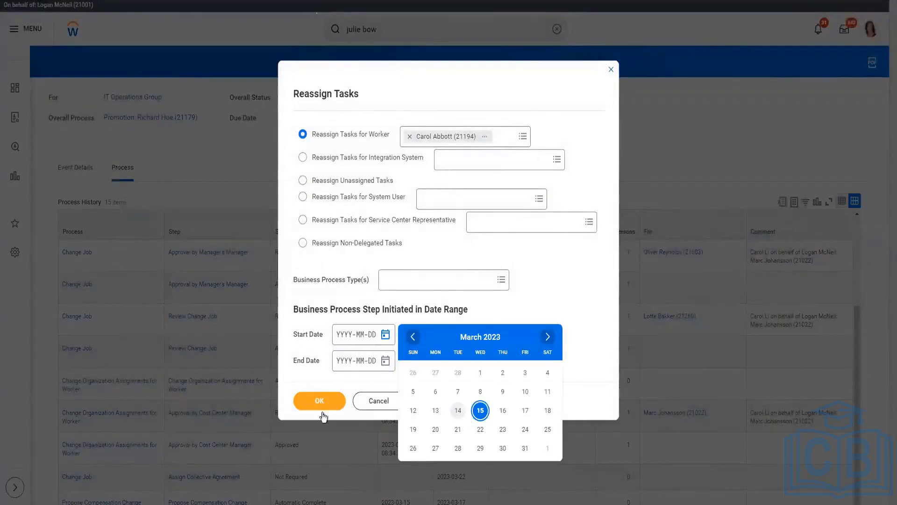
left_click(459, 410)
left_click(484, 273)
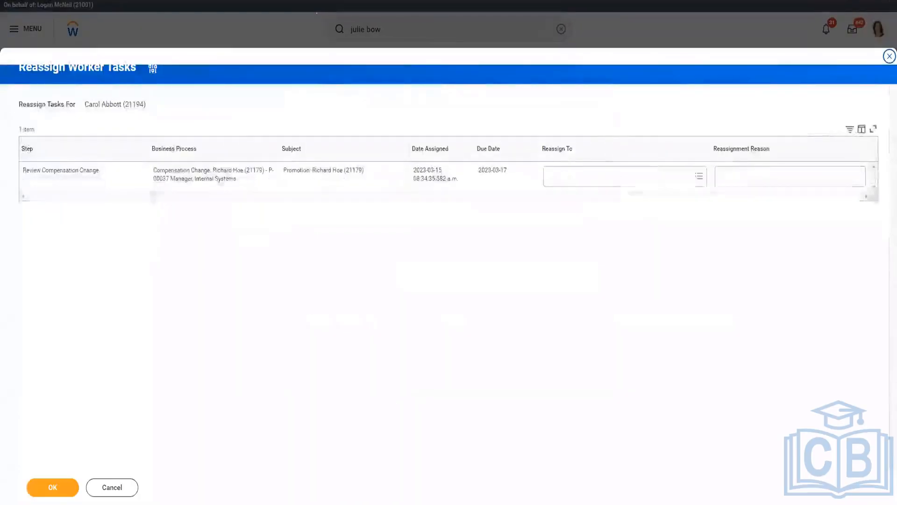
Step: Reassign the Review Compensation Change task to the worker being acted for, paste the copied reassignment reason, and submit
left_click(627, 179)
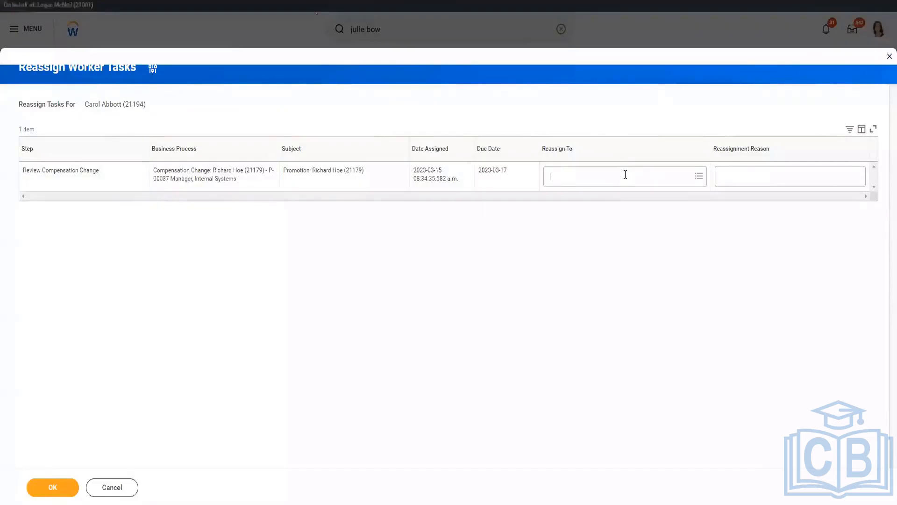
type("logan mc")
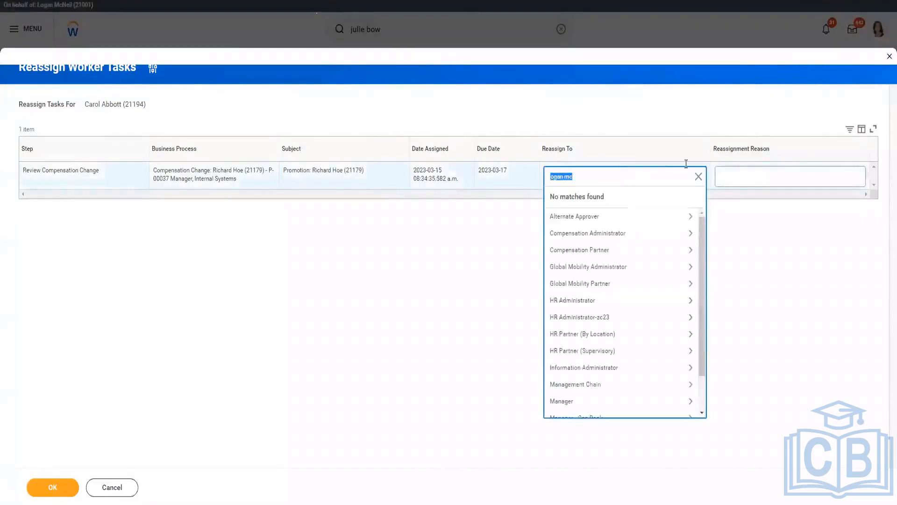
key("Left")
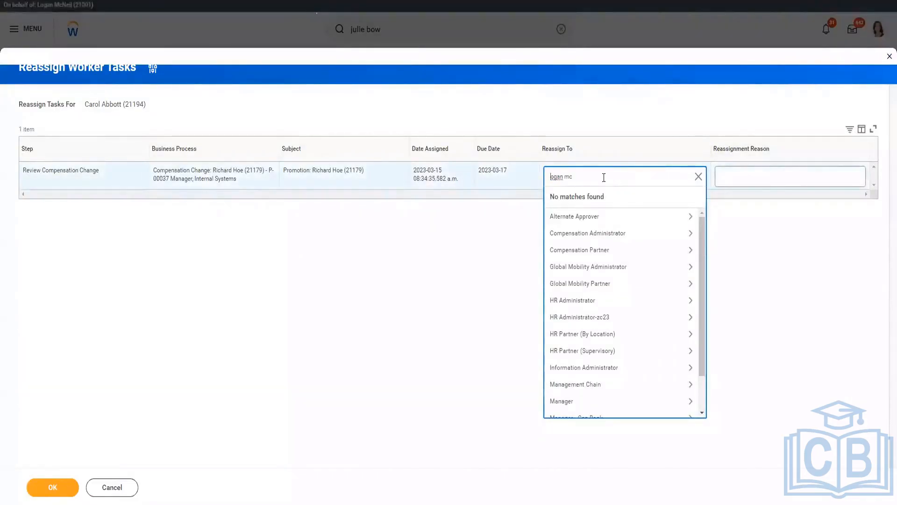
type("l")
key("Return")
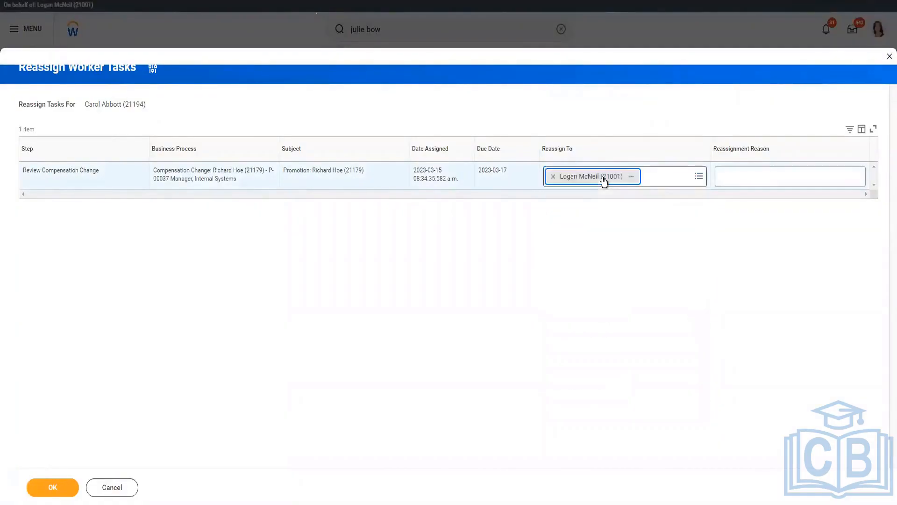
key("Tab")
type("Marc Johansson (21022)")
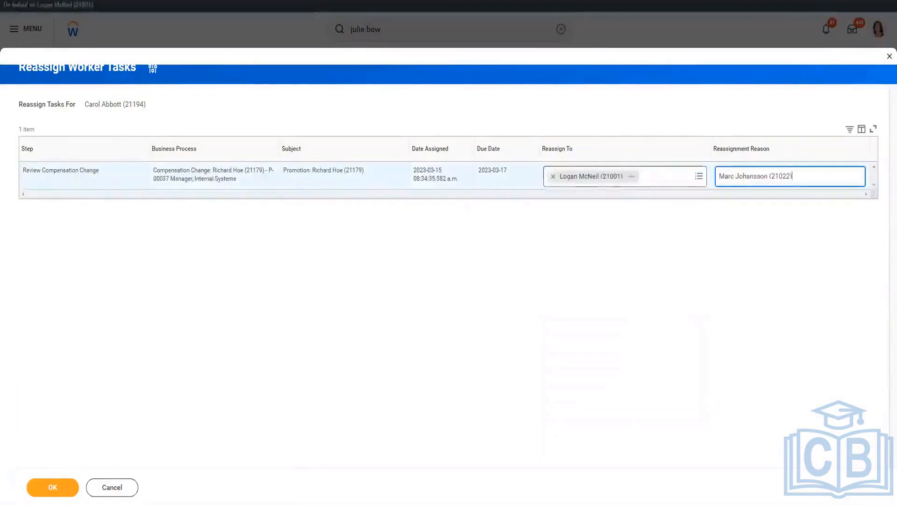
left_click(57, 494)
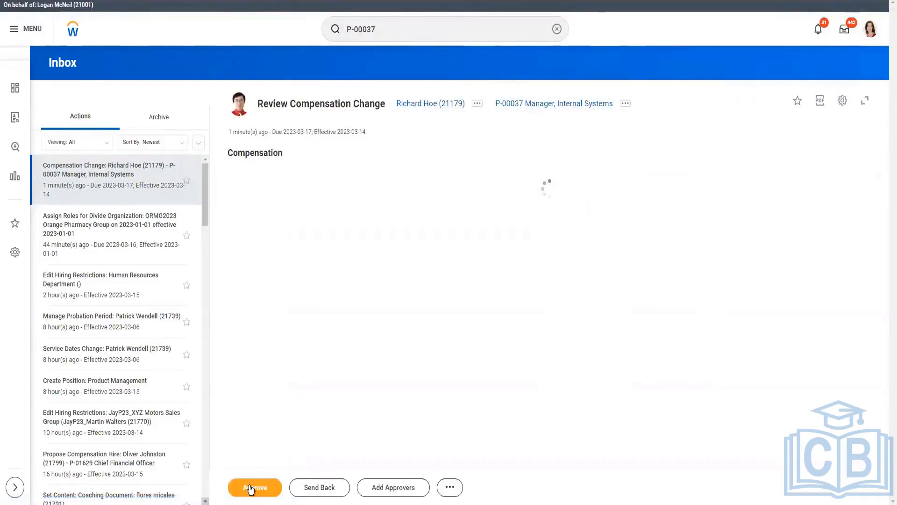
Step: Approve the Review Compensation Change task for P-00037, then refresh the inbox and submit the promotion's Onboarding Setup
left_click(250, 488)
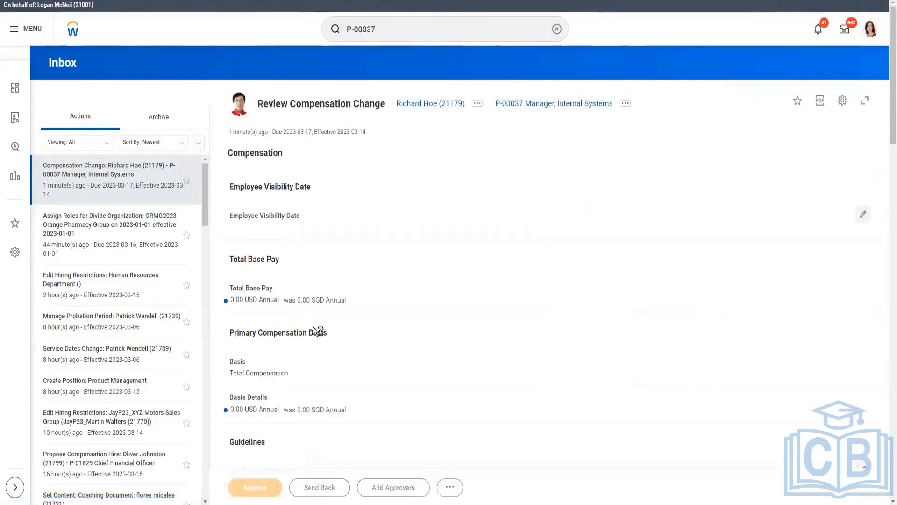
scroll(273, 285, "down", 2)
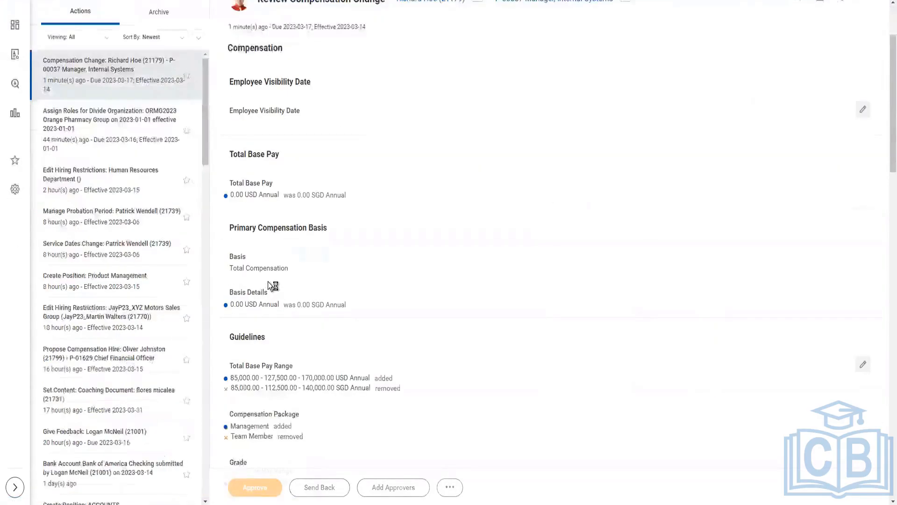
scroll(268, 281, "down", 1)
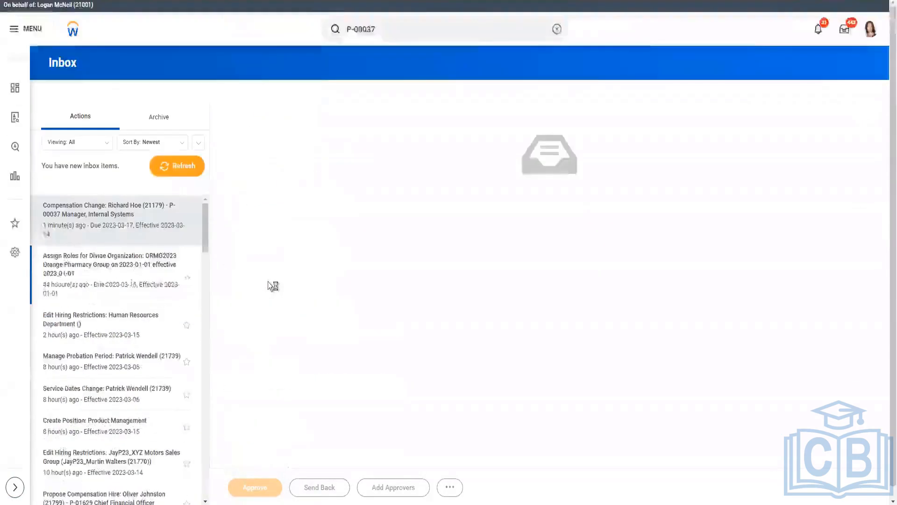
left_click(177, 164)
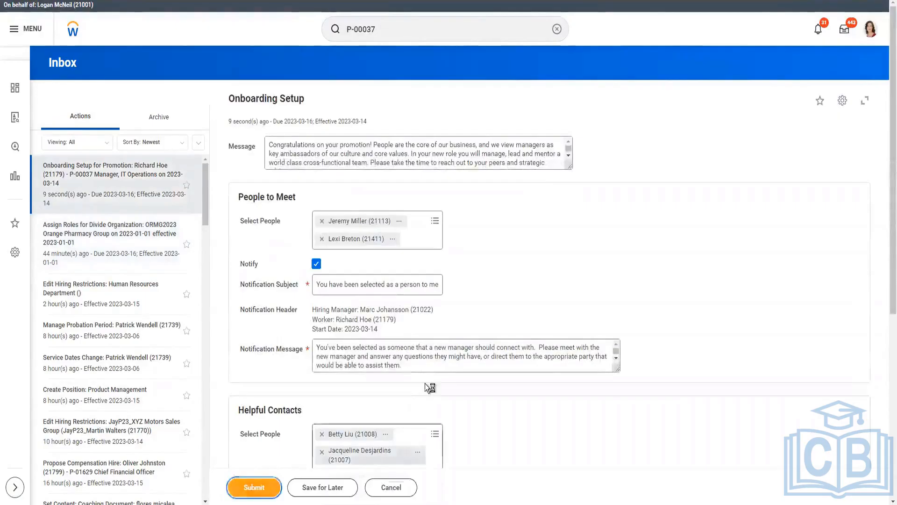
left_click(254, 487)
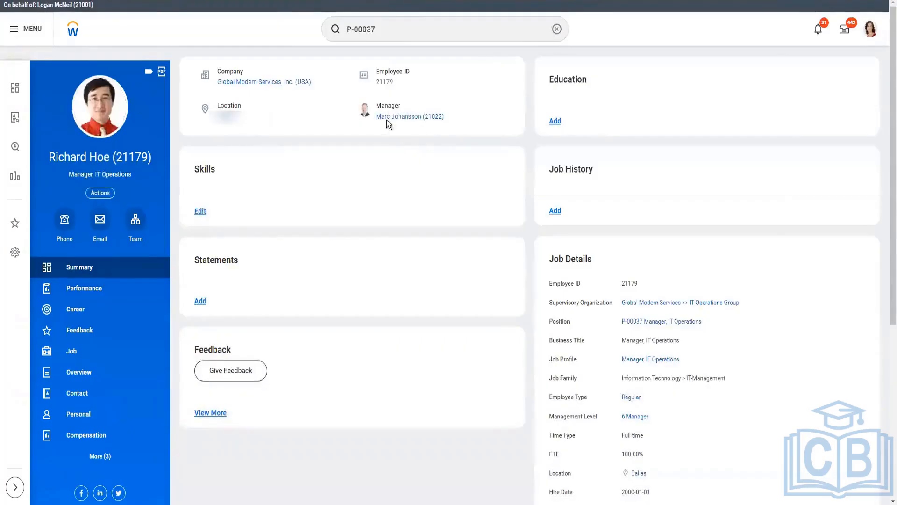
Step: Check the promoted worker's manager and job details, and open the Worker History
mouse_move(419, 119)
left_click(73, 352)
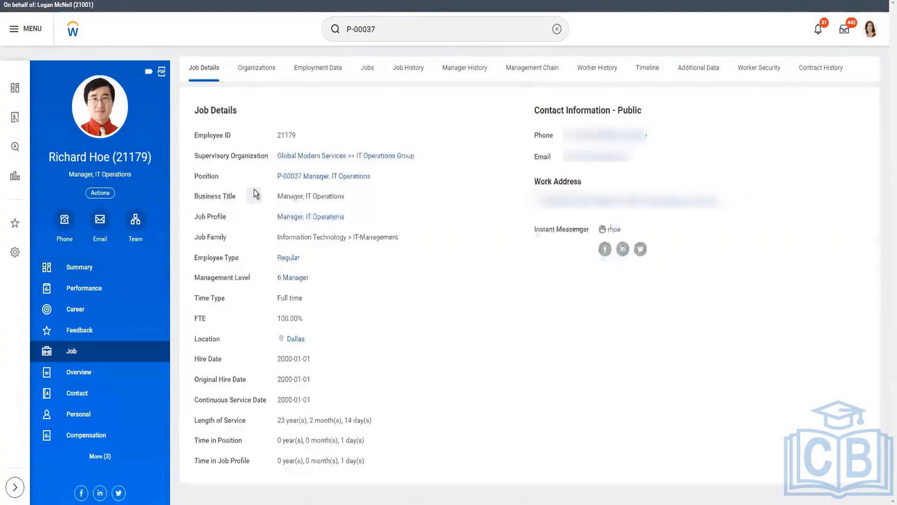
left_click(597, 67)
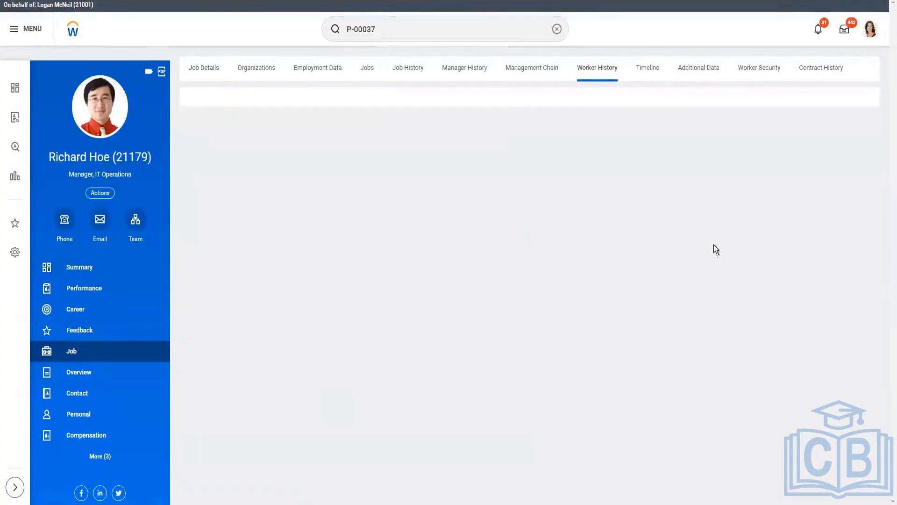
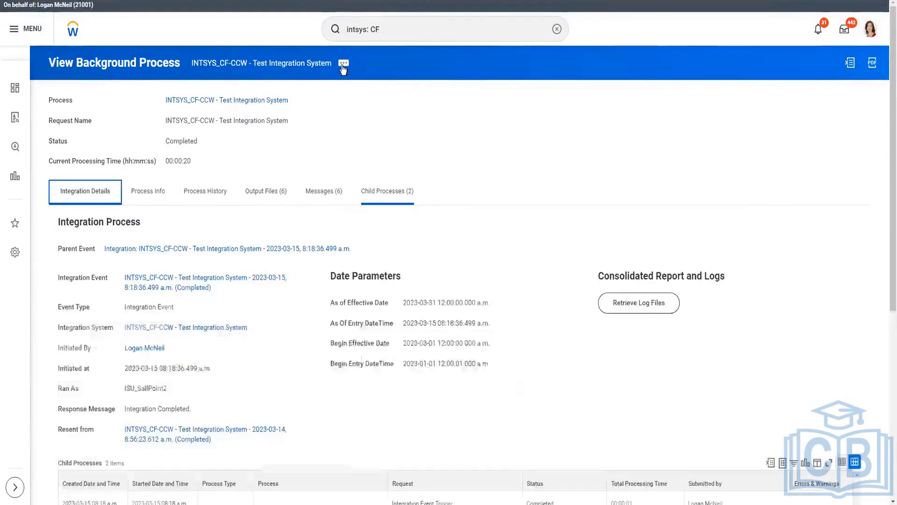
Step: Start relaunching the completed INTSYS_CF-CCW - Test Integration System integration event
left_click(343, 68)
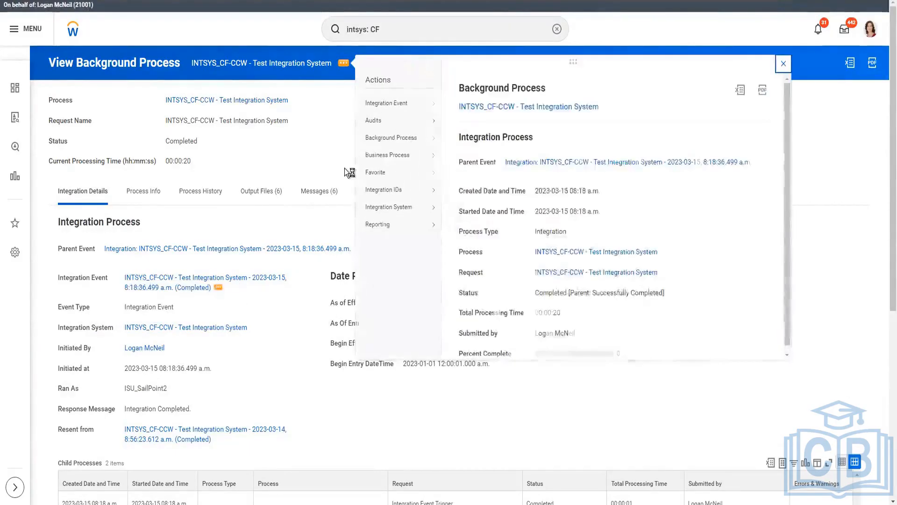
left_click(218, 287)
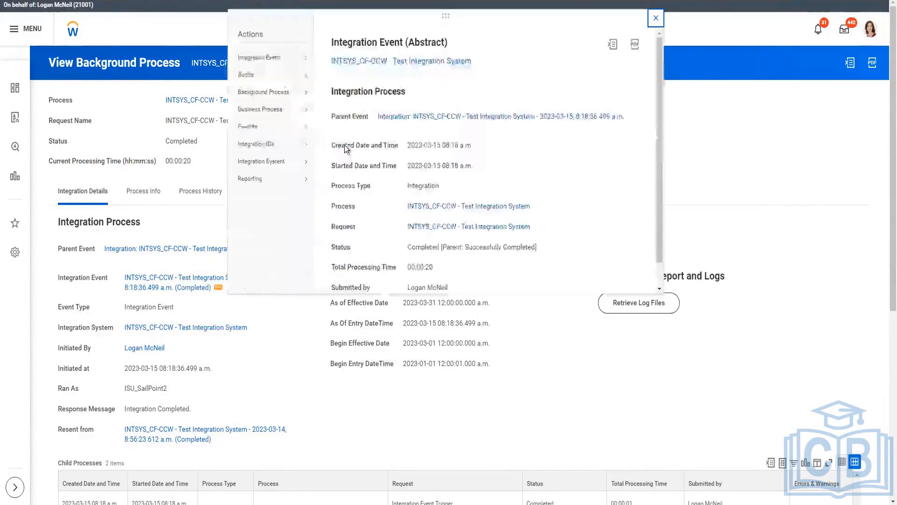
mouse_move(274, 58)
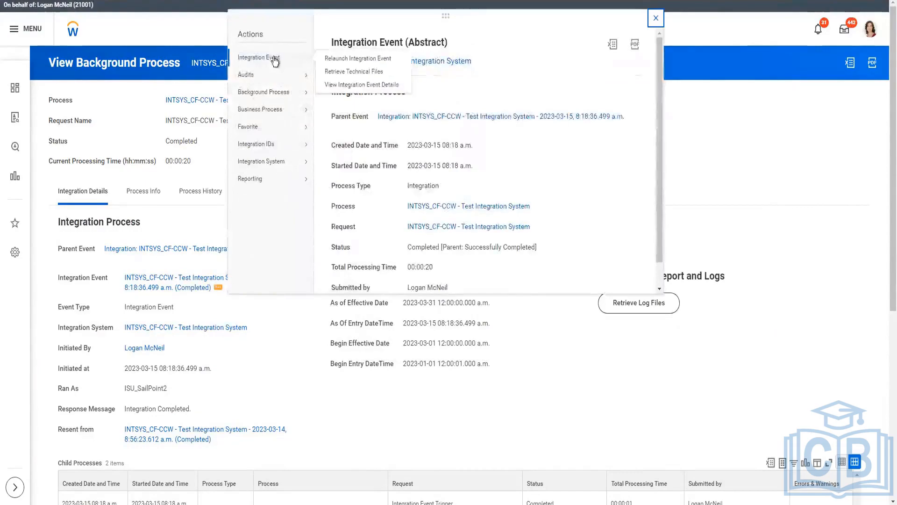
left_click(343, 59)
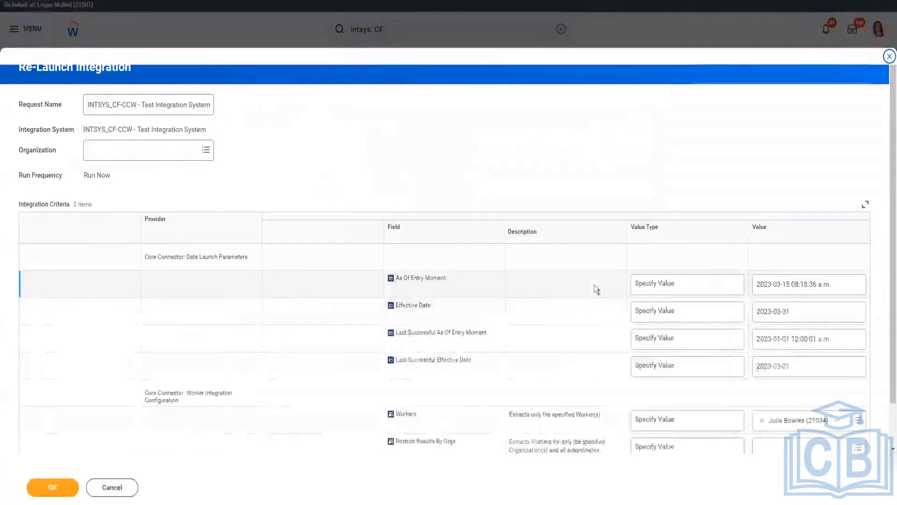
Step: Try to add the promoted worker to the Workers launch criterion by employee ID
left_click(836, 421)
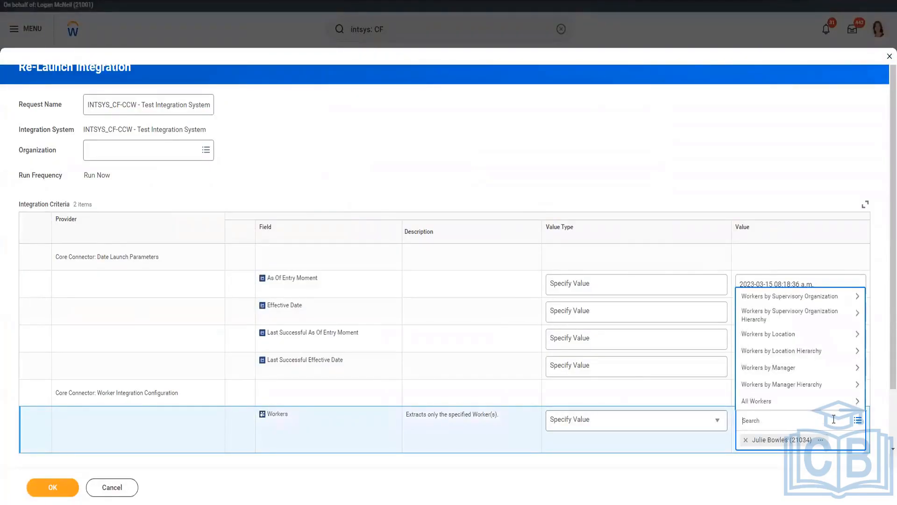
type("21179")
key("Return")
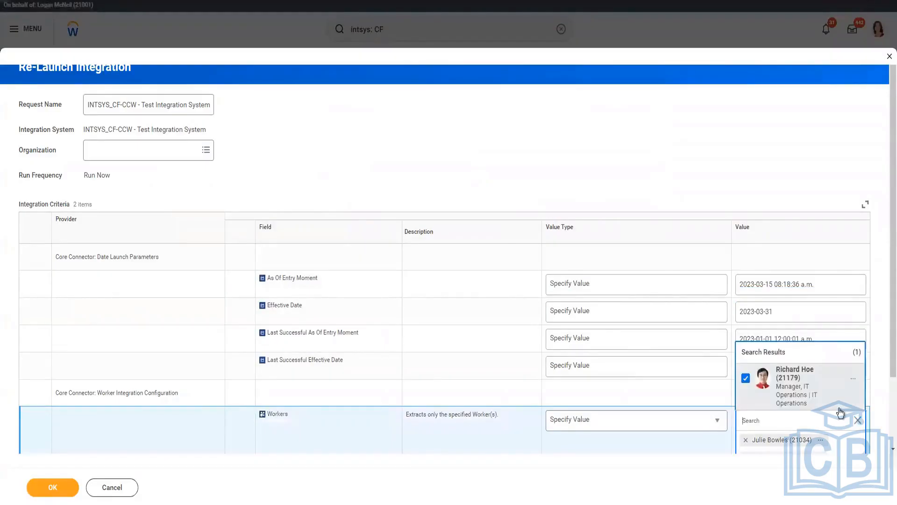
left_click(716, 148)
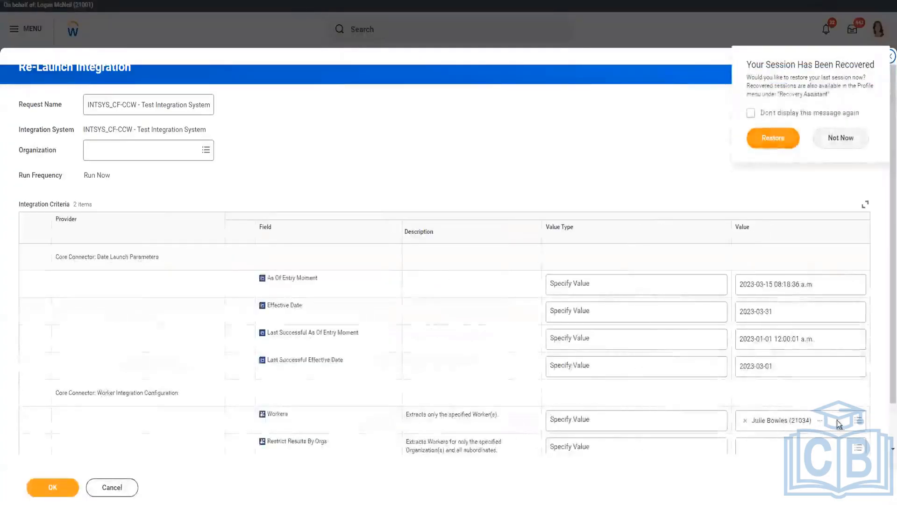
Step: Include the promoted worker alongside the existing worker in the relaunch's Workers value, finding them by employee ID
left_click(839, 423)
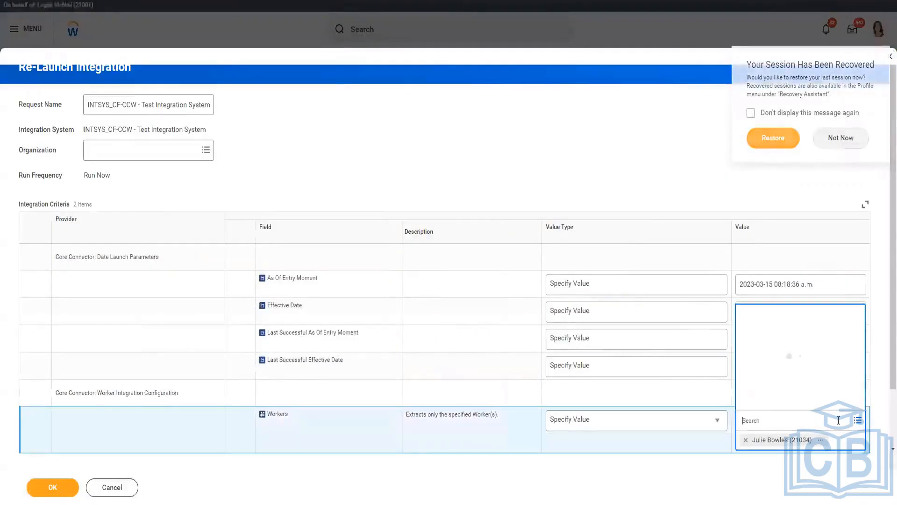
type("21179")
key("Return")
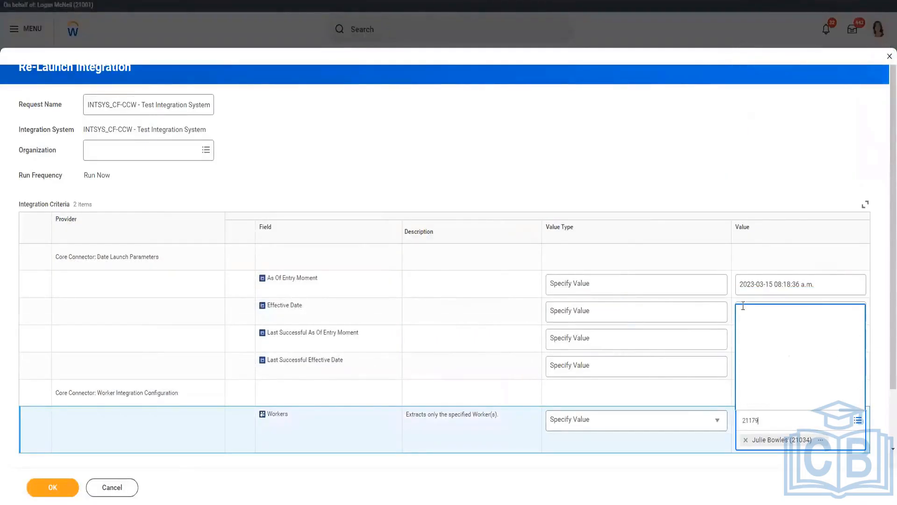
Step: Set As Of Entry Moment to Determine Value at Runtime with the value Current Moment (DateTime)
left_click(640, 289)
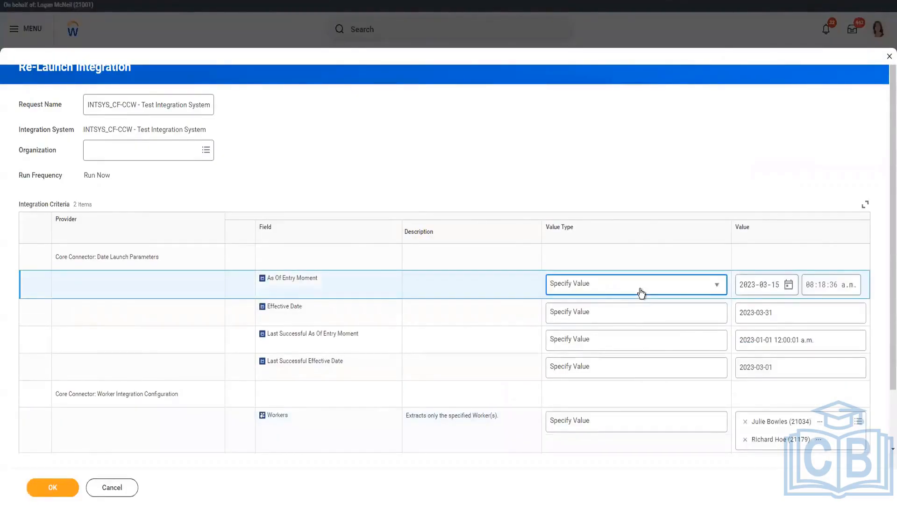
left_click(642, 292)
left_click(644, 322)
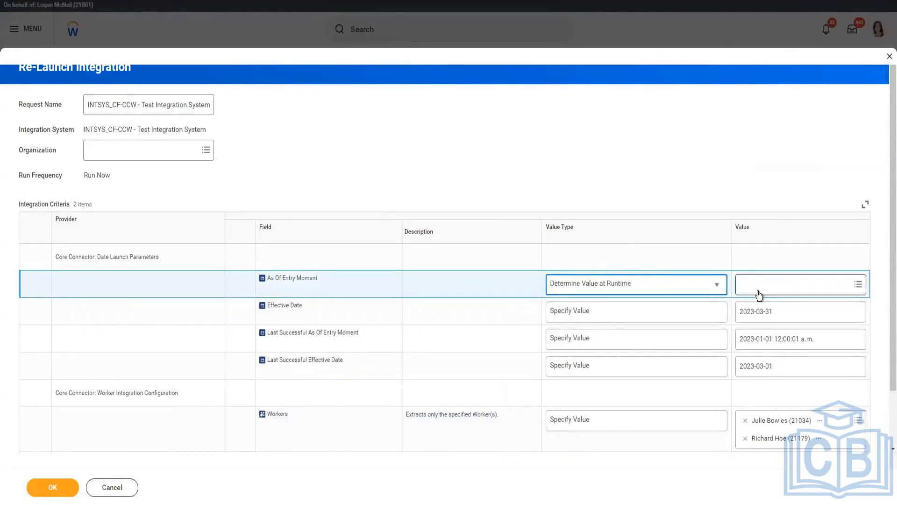
left_click(759, 293)
type("current moment")
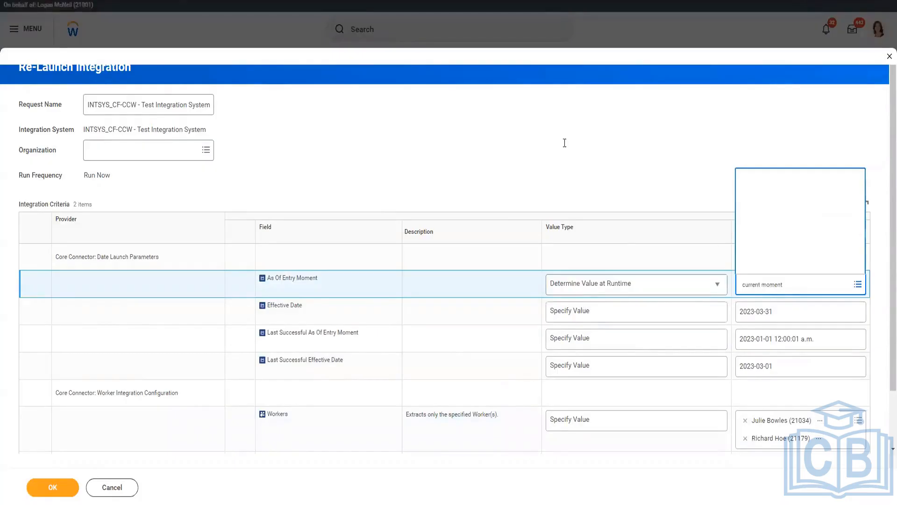
key("Return")
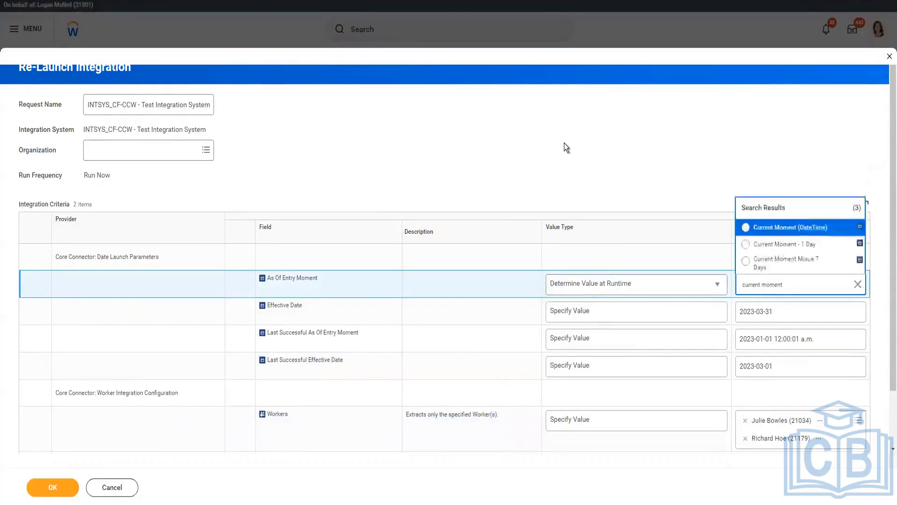
left_click(808, 230)
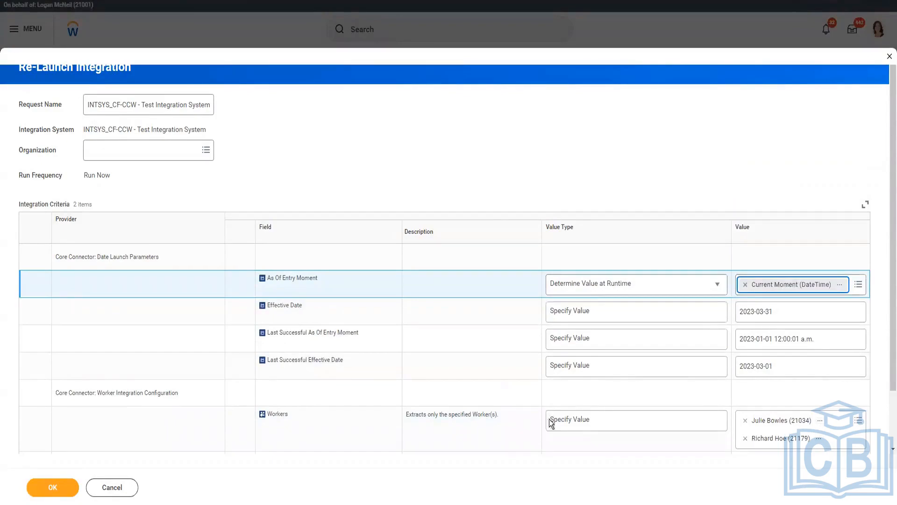
Step: Submit the integration relaunch and refresh the background process until it finishes
scroll(552, 453, "down", 1)
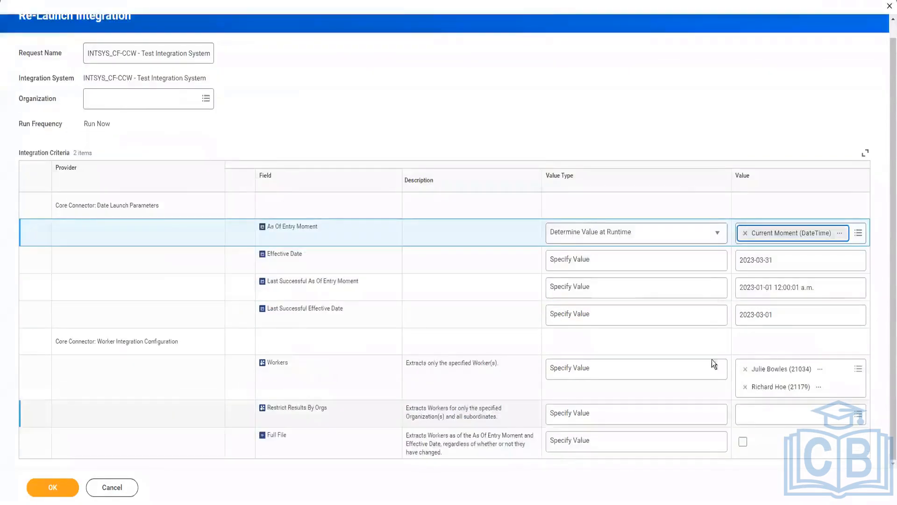
left_click(65, 494)
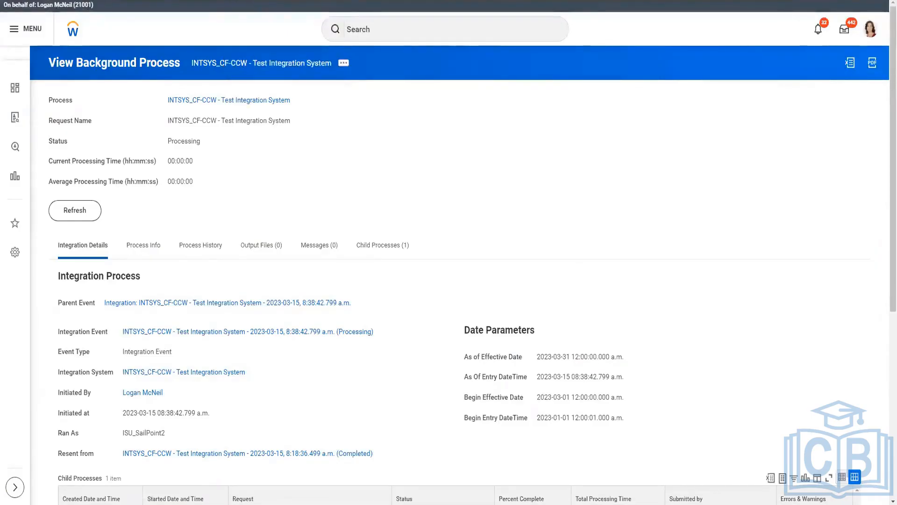
left_click(75, 215)
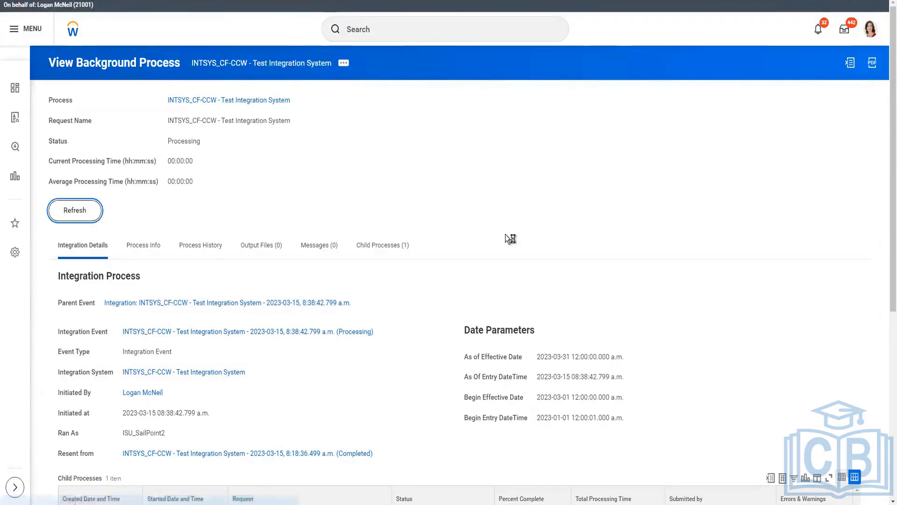
left_click(66, 209)
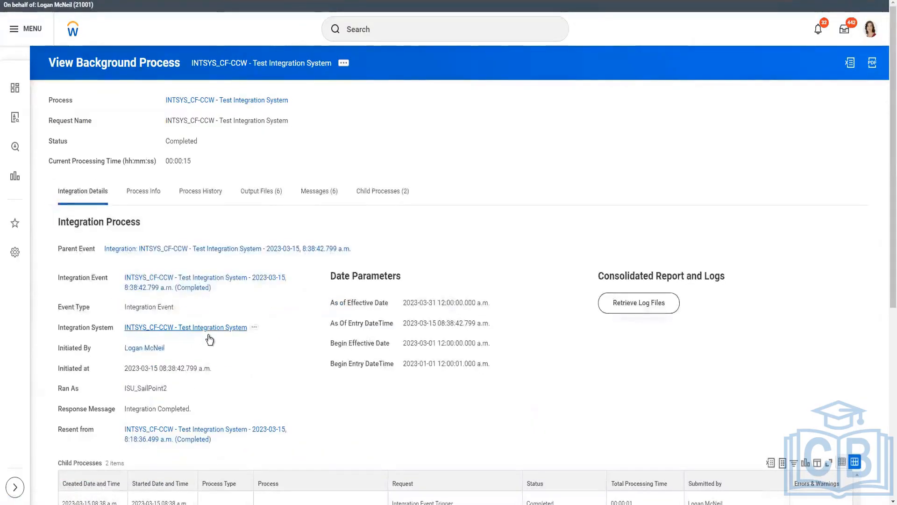
Step: Download DataChangesAudit.html and CF_CCW-Version24.xml from the run's output files and open the audit report
right_click(210, 341)
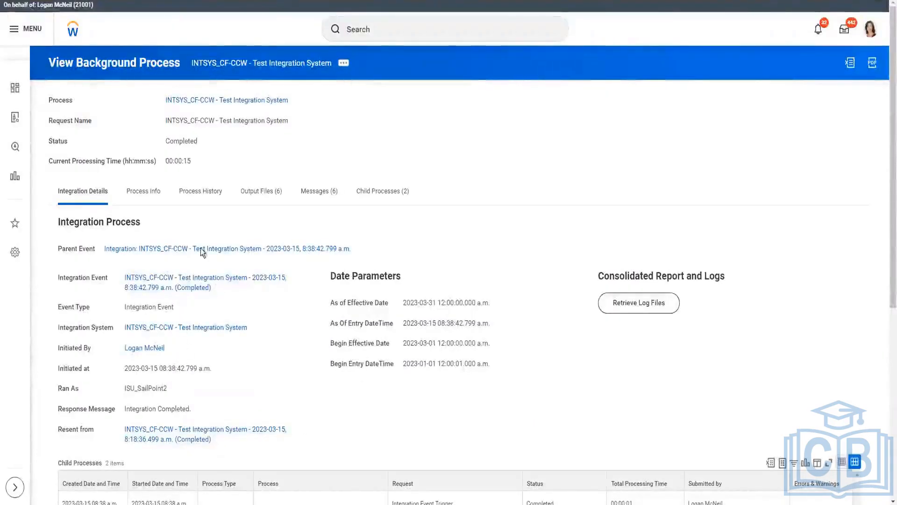
left_click(268, 192)
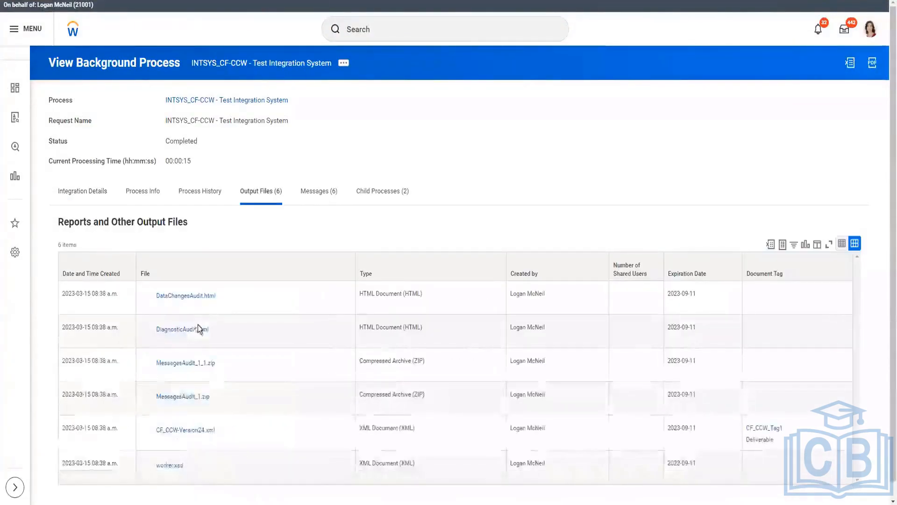
left_click(189, 296)
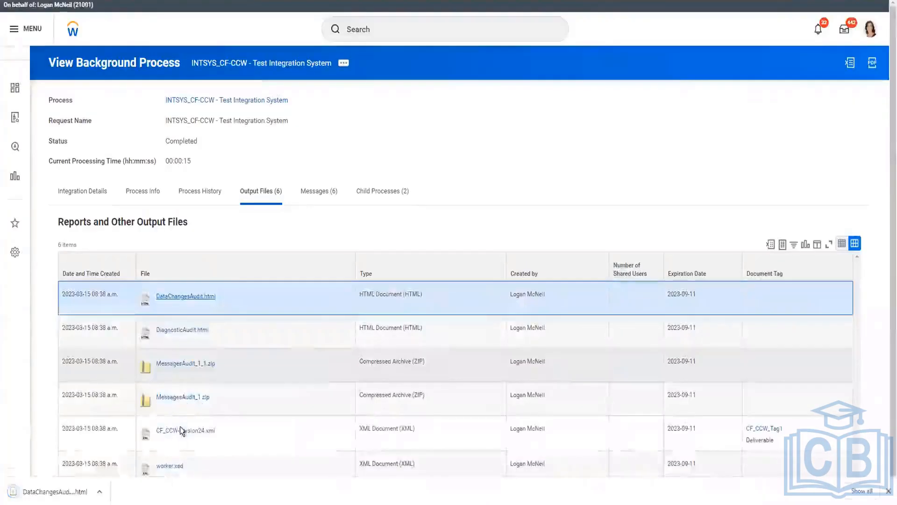
left_click(53, 491)
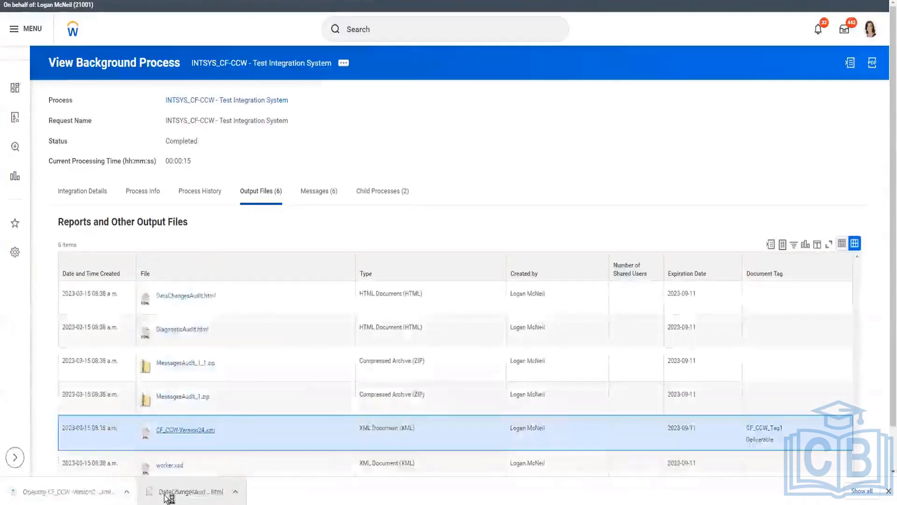
left_click(168, 492)
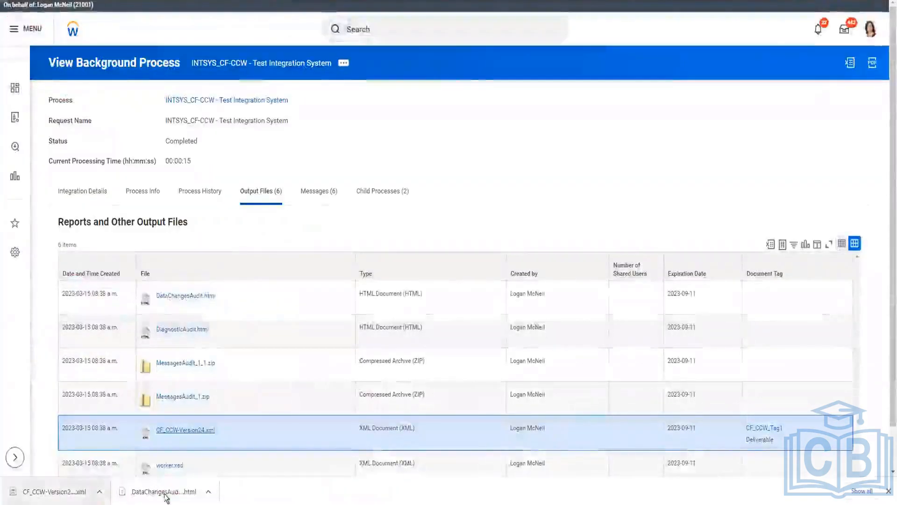
left_click(166, 491)
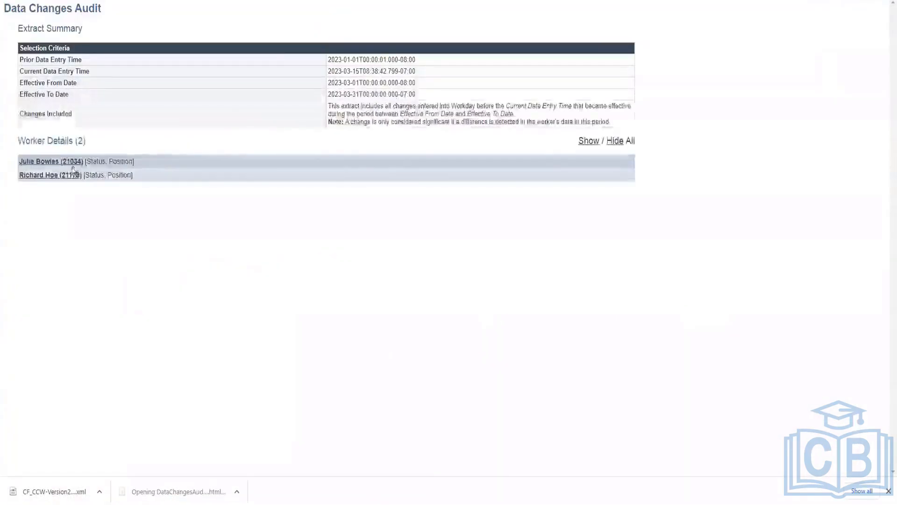
Step: Expand the promoted worker in the Data Changes Audit and examine the staffing event and the current and prior position data
left_click(49, 175)
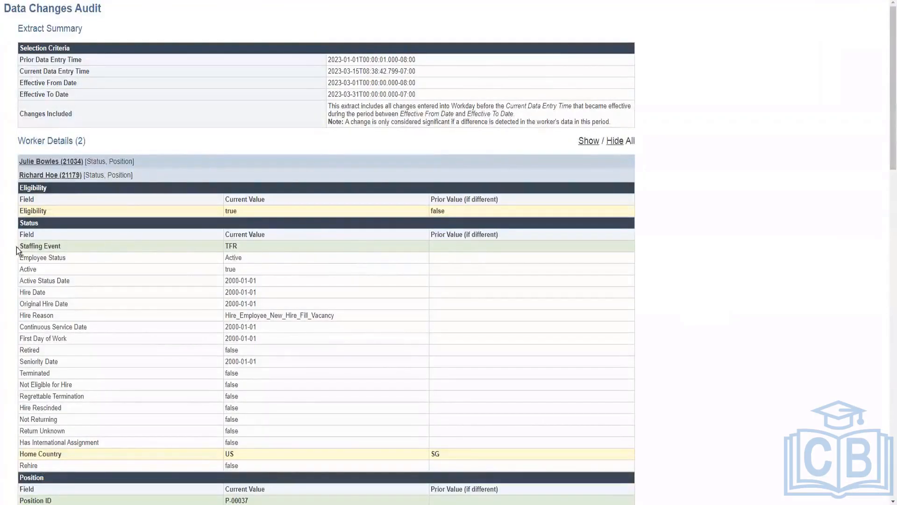
left_click_drag(17, 248, 247, 243)
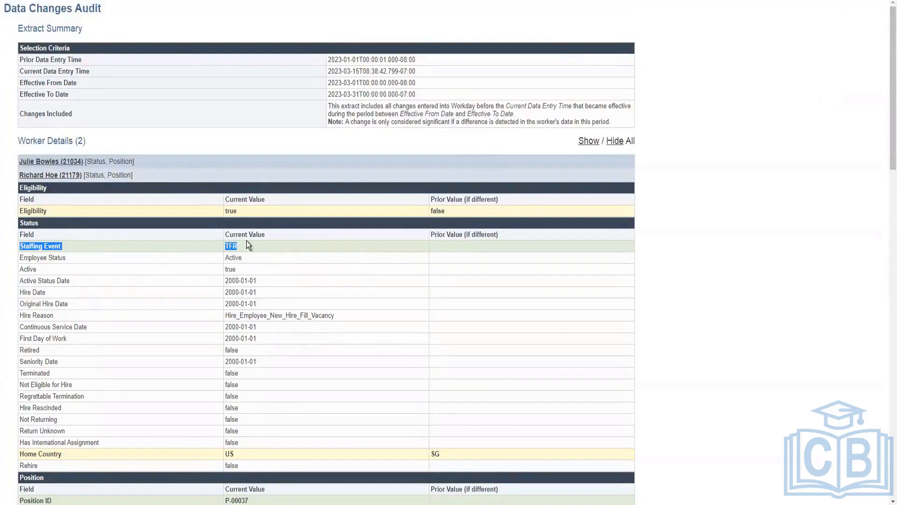
scroll(217, 307, "down", 3)
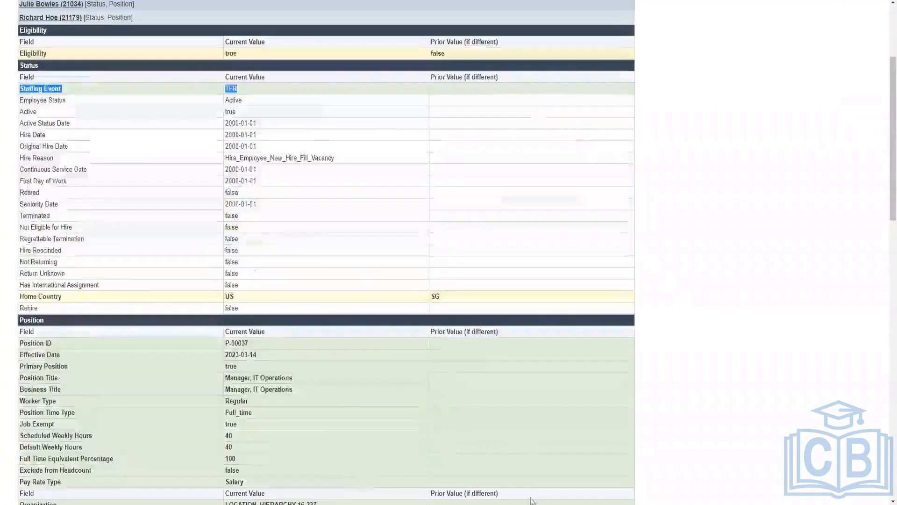
scroll(270, 418, "down", 3)
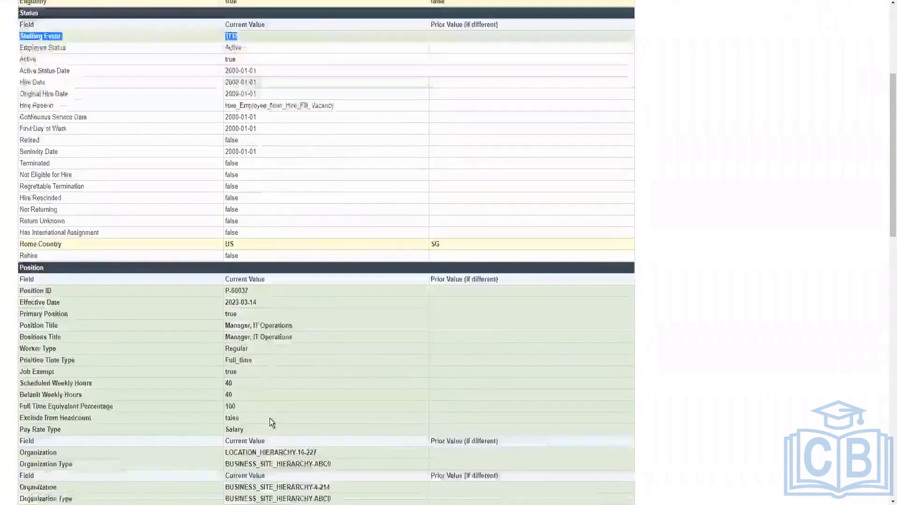
scroll(259, 215, "down", 1)
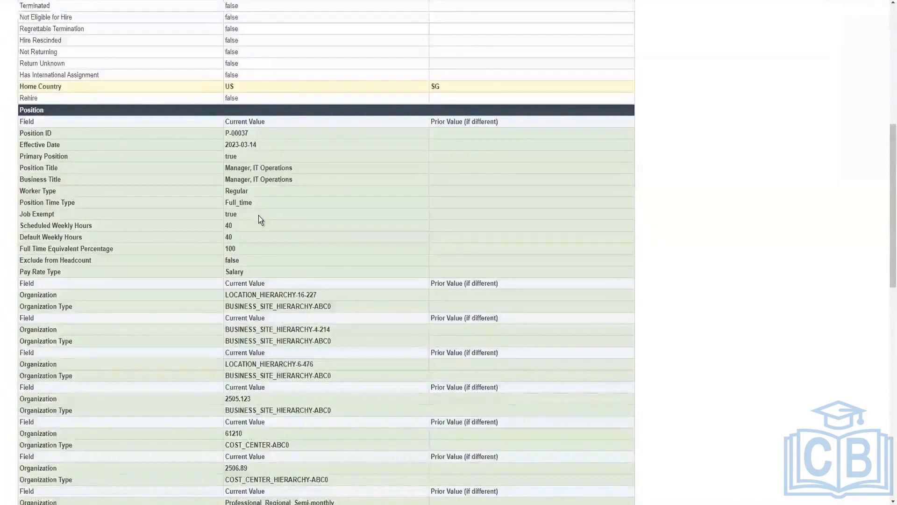
scroll(259, 215, "down", 7)
scroll(260, 263, "down", 2)
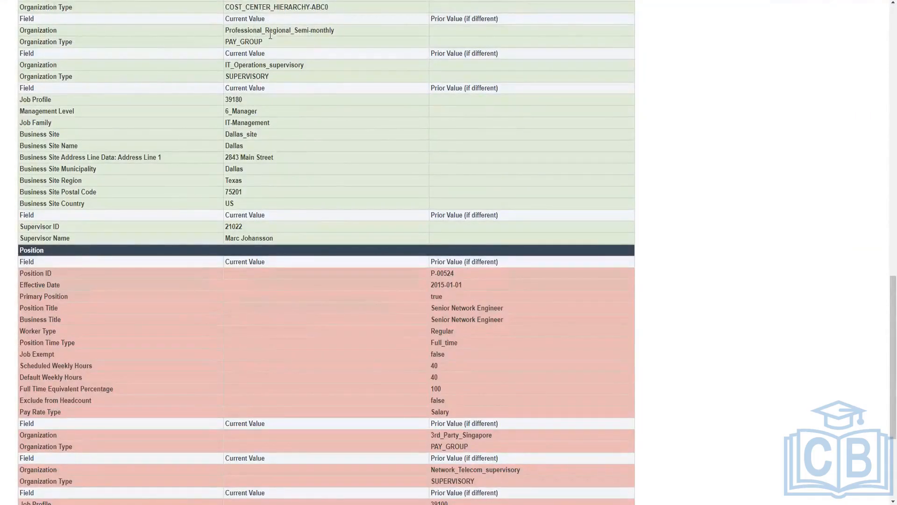
scroll(373, 321, "down", 3)
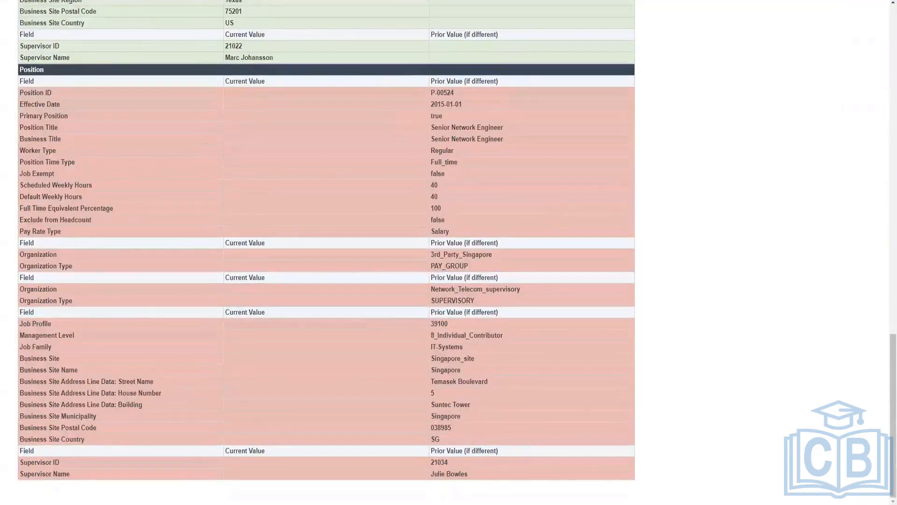
Step: Switch to the XML output and collapse the first worker's node to inspect the promoted worker's data
mouse_move(179, 500)
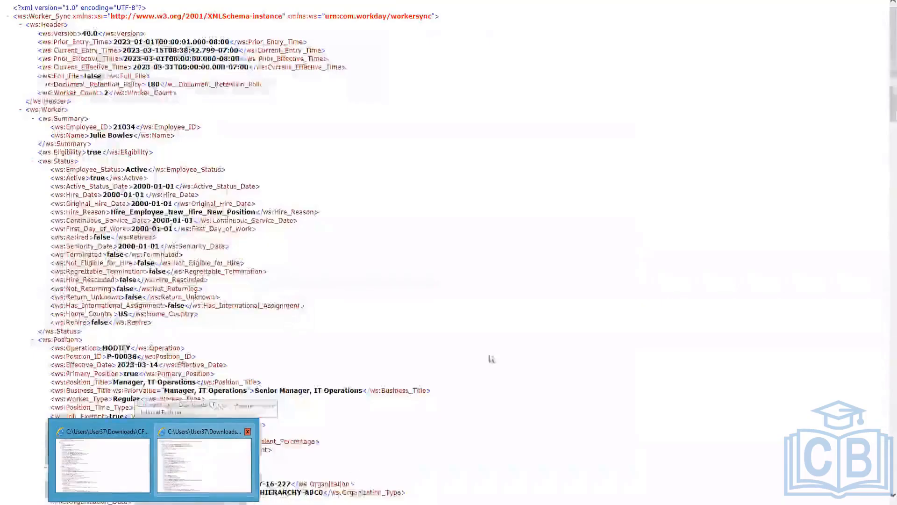
left_click(192, 465)
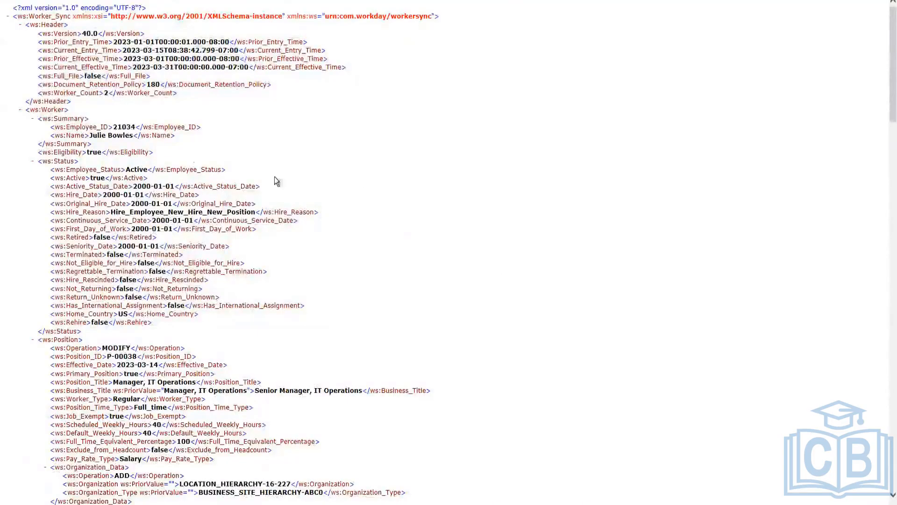
scroll(163, 148, "down", 15)
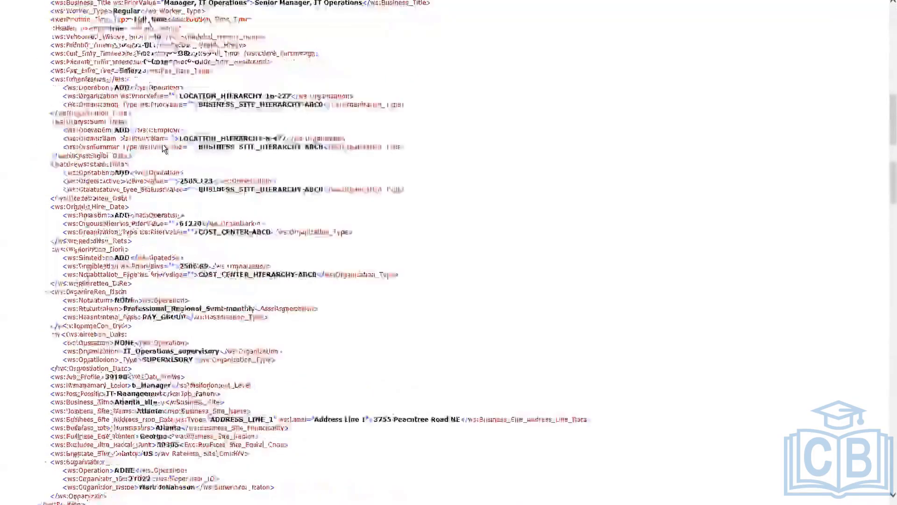
scroll(164, 148, "up", 15)
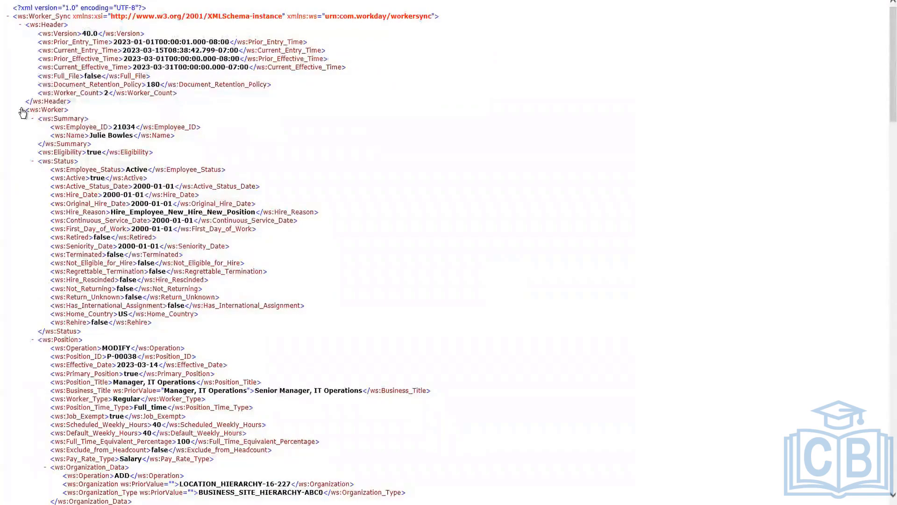
left_click(21, 110)
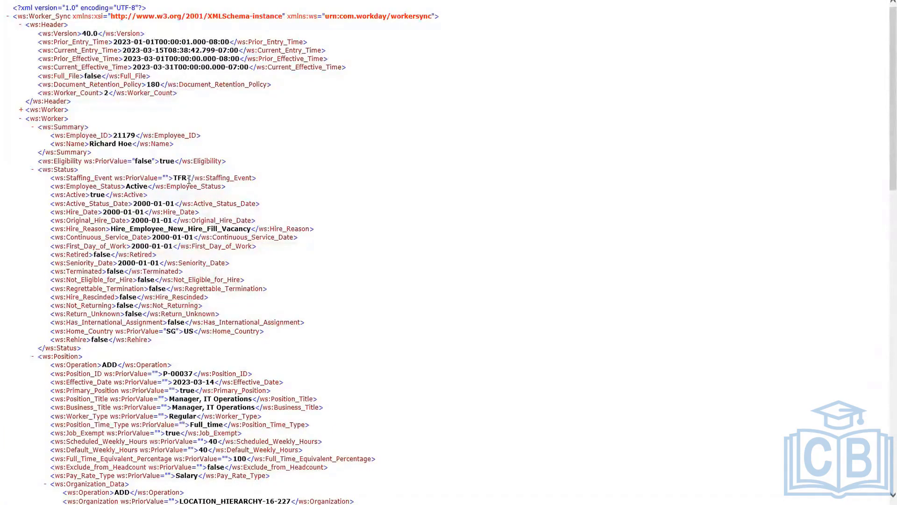
Step: Compare the promoted worker's Staffing_Event line with the Status section of the earlier XML output, and examine the added P-00037 position
left_click_drag(258, 178, 48, 185)
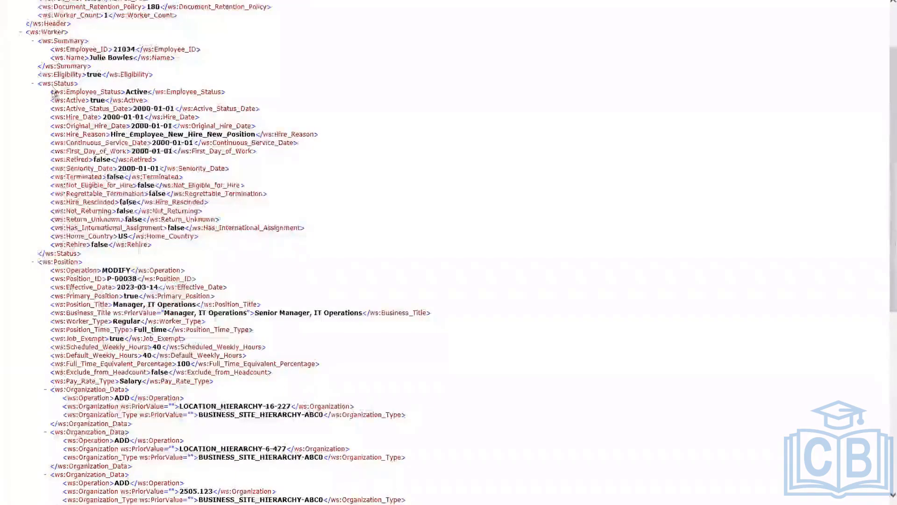
left_click_drag(52, 91, 230, 99)
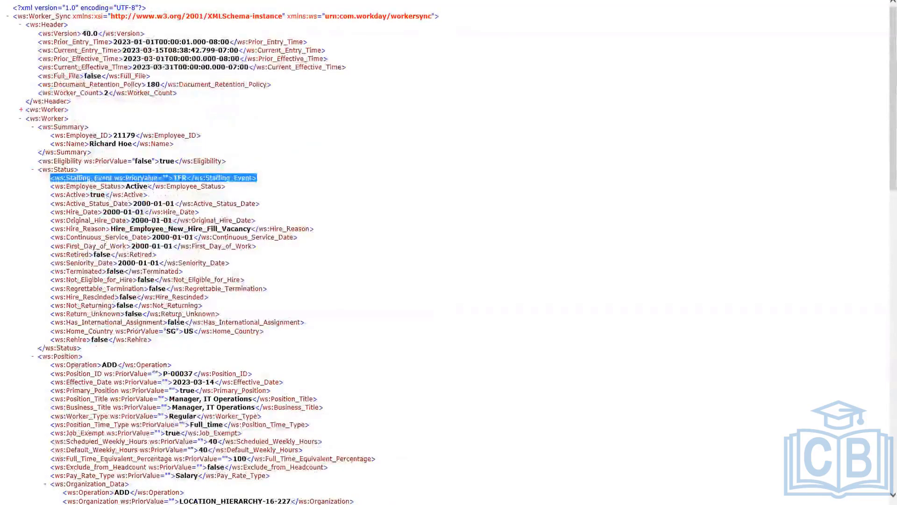
scroll(178, 321, "down", 3)
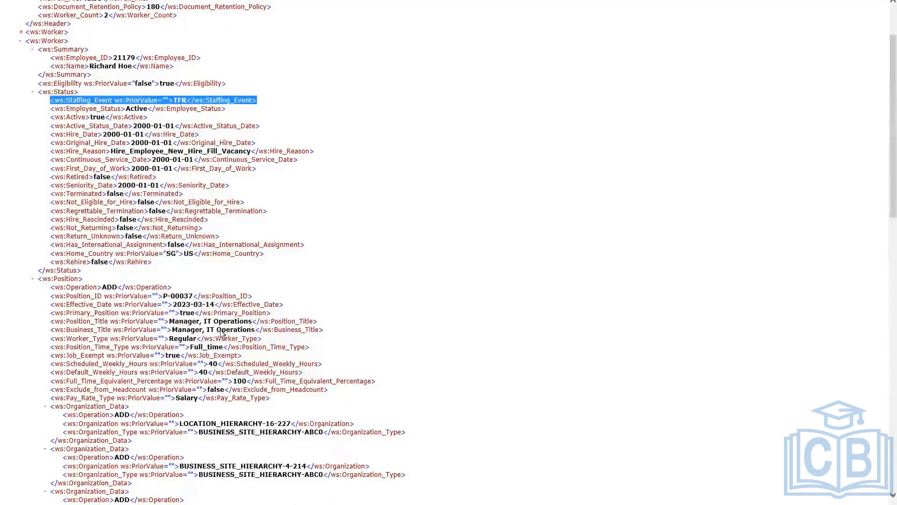
scroll(416, 323, "down", 3)
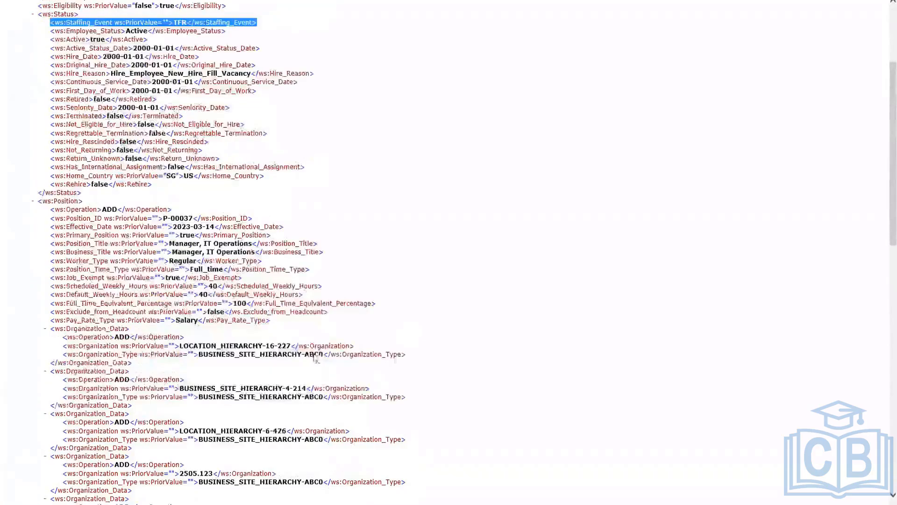
scroll(213, 309, "down", 6)
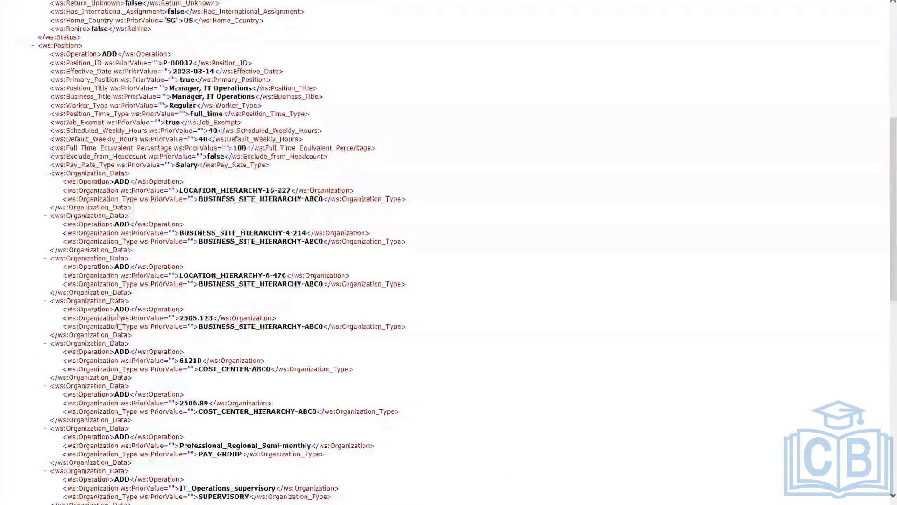
scroll(110, 262, "down", 9)
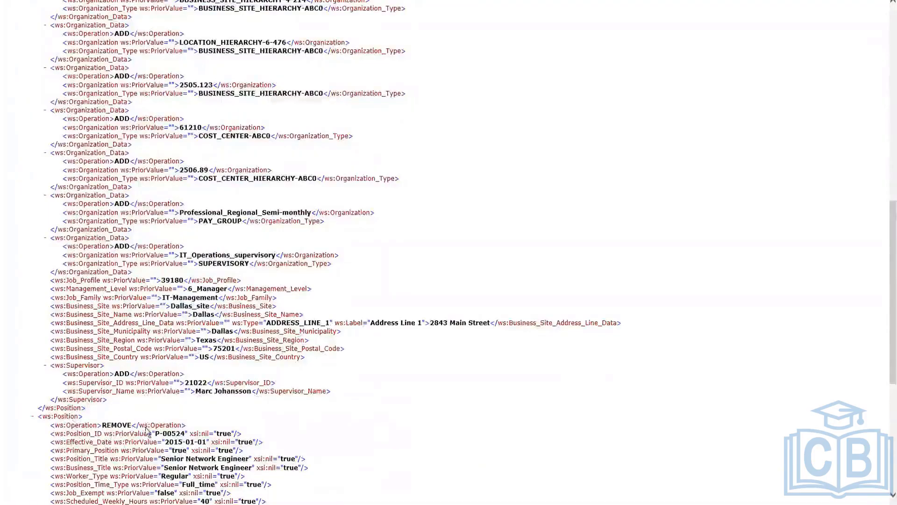
Step: Highlight the REMOVE operation of the promoted worker's prior position and read that Position block to its end
triple_click(107, 426)
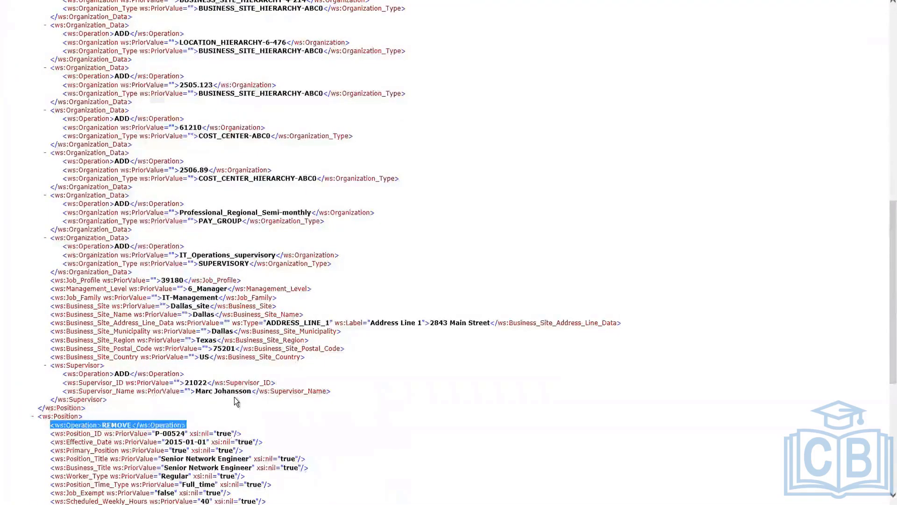
scroll(234, 397, "down", 6)
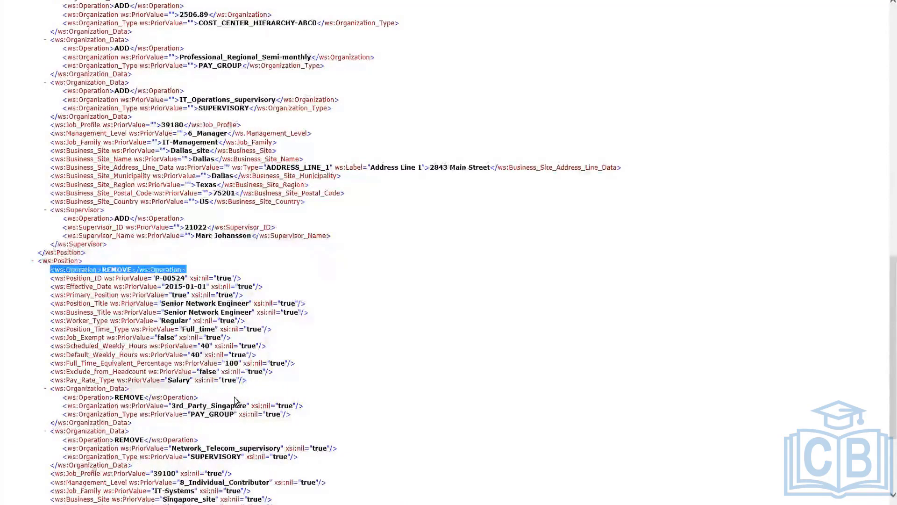
scroll(235, 401, "down", 5)
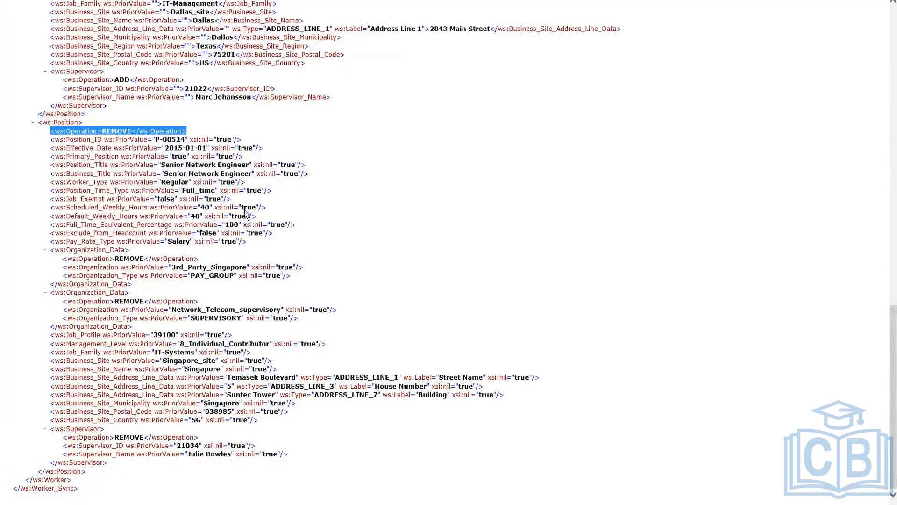
Step: Highlight the Staffing_Event line again and compare the added and removed Position blocks of the promoted worker
scroll(247, 213, "up", 5)
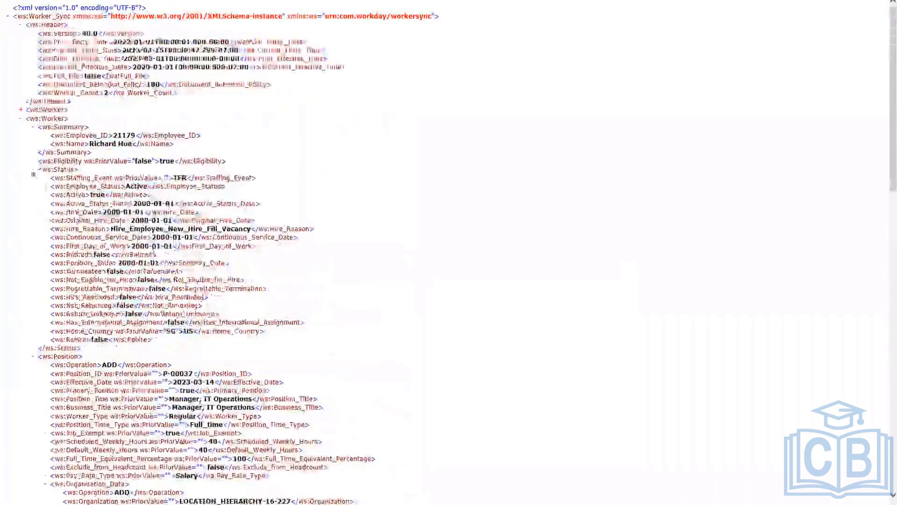
left_click_drag(43, 180, 290, 174)
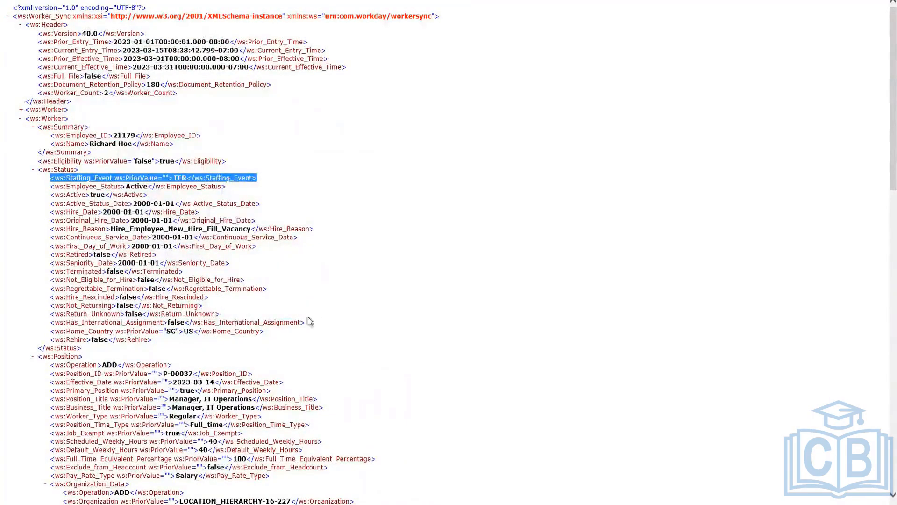
scroll(323, 283, "down", 3)
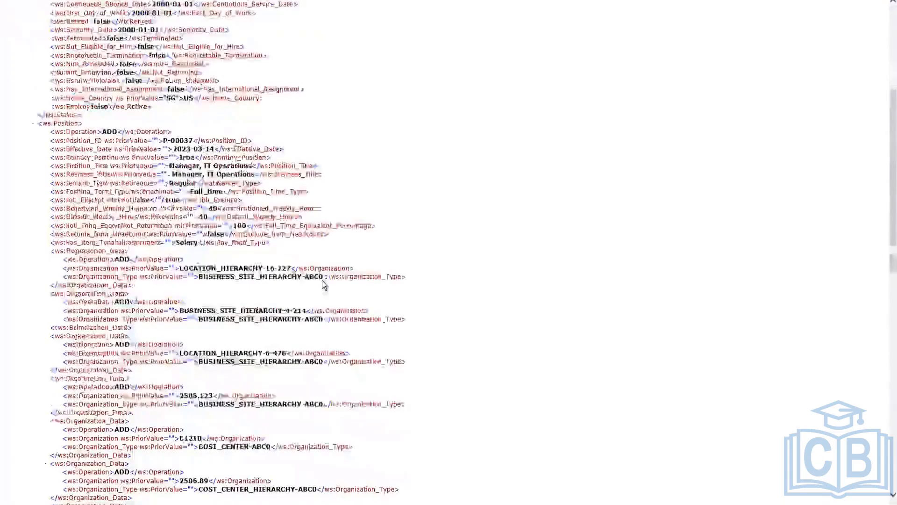
scroll(322, 280, "down", 15)
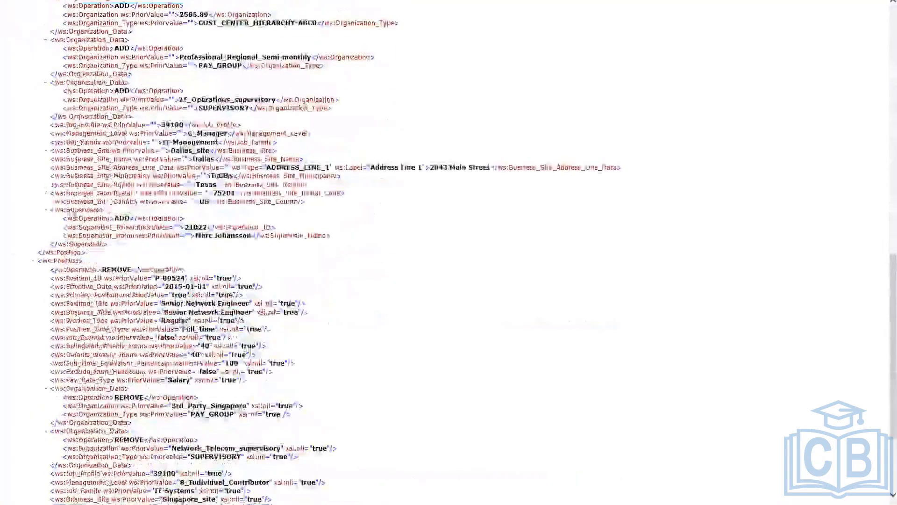
scroll(177, 225, "up", 15)
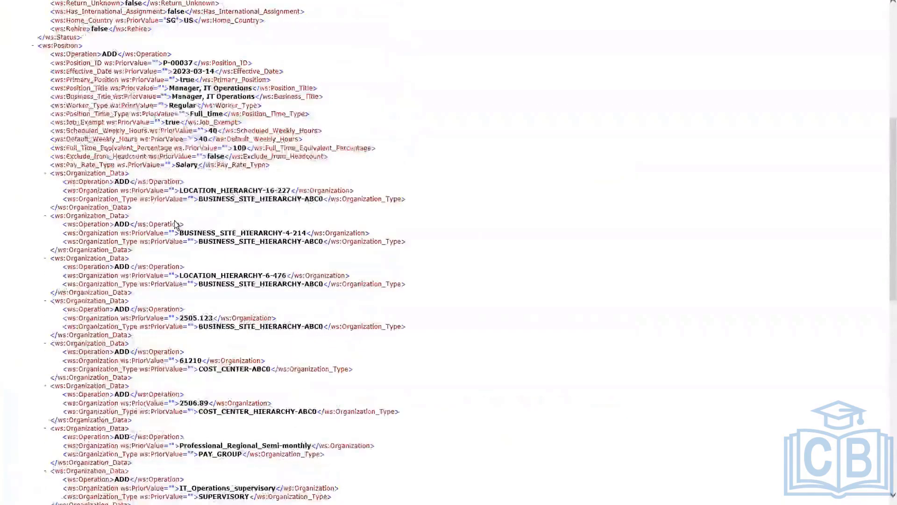
scroll(177, 225, "up", 3)
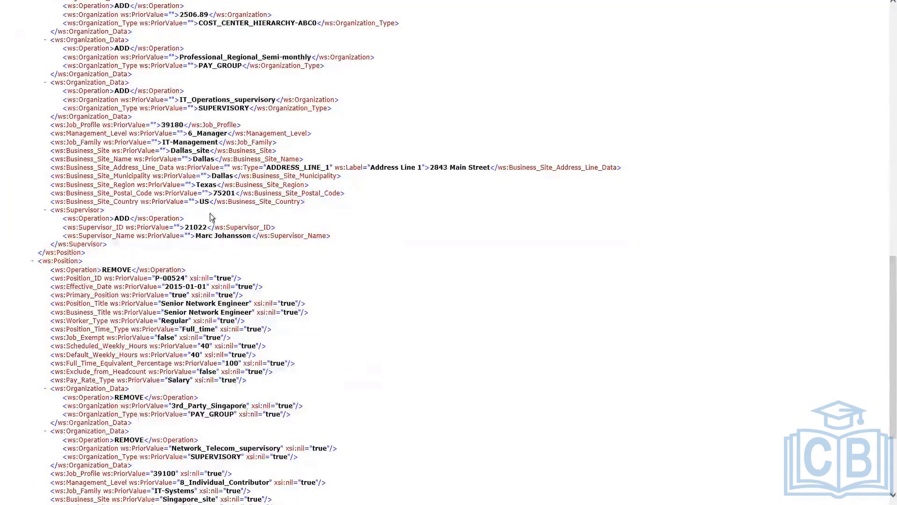
scroll(222, 236, "up", 6)
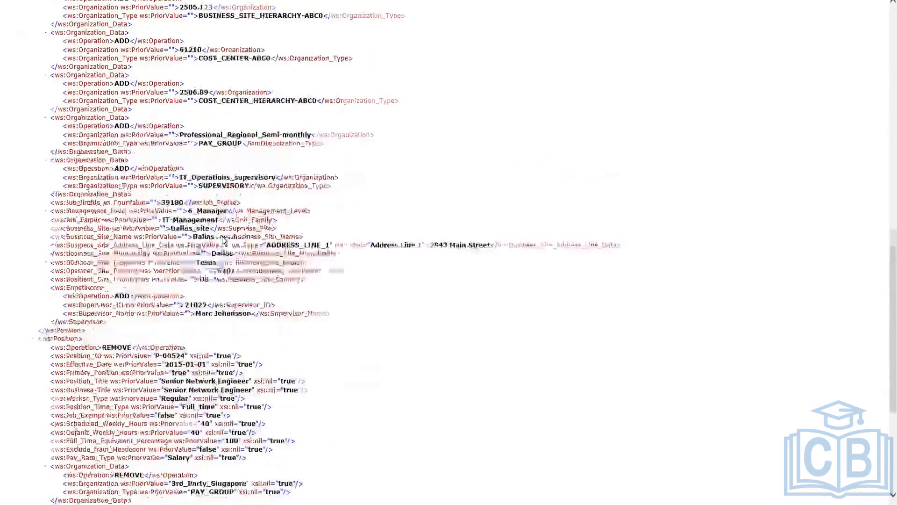
scroll(222, 240, "up", 12)
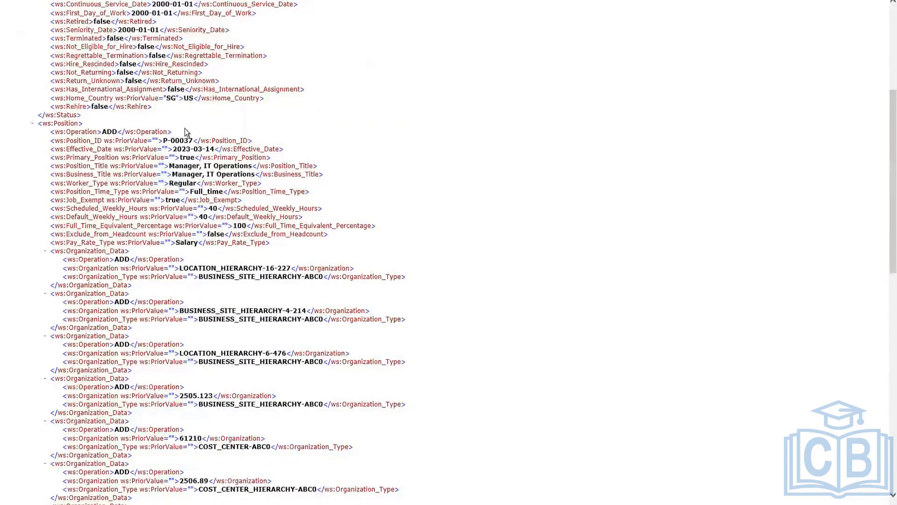
scroll(186, 134, "up", 5)
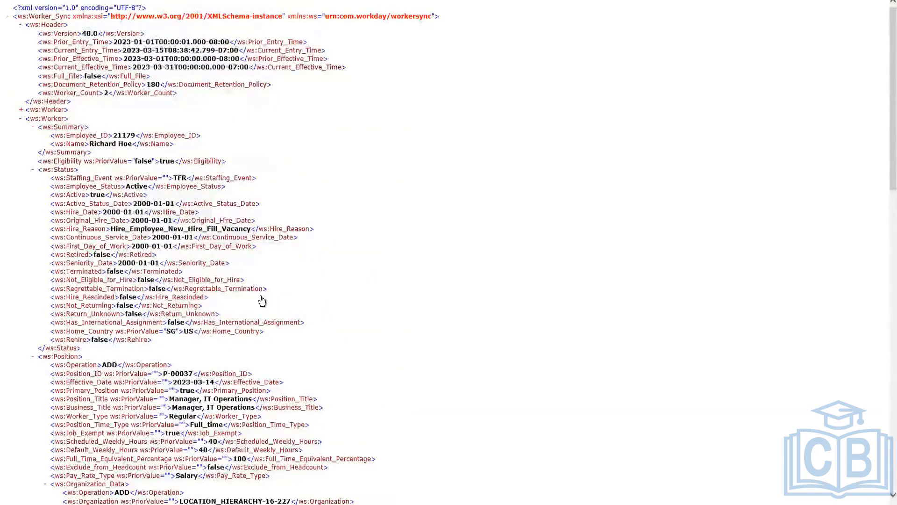
Step: Examine the Organization_Data entries of the added position and highlight its PAY_GROUP organization type
scroll(262, 301, "down", 5)
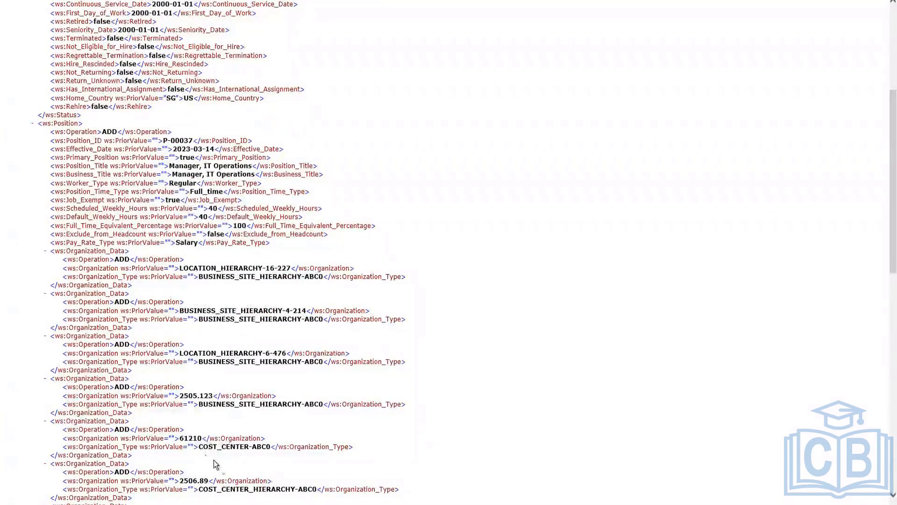
scroll(222, 468, "down", 3)
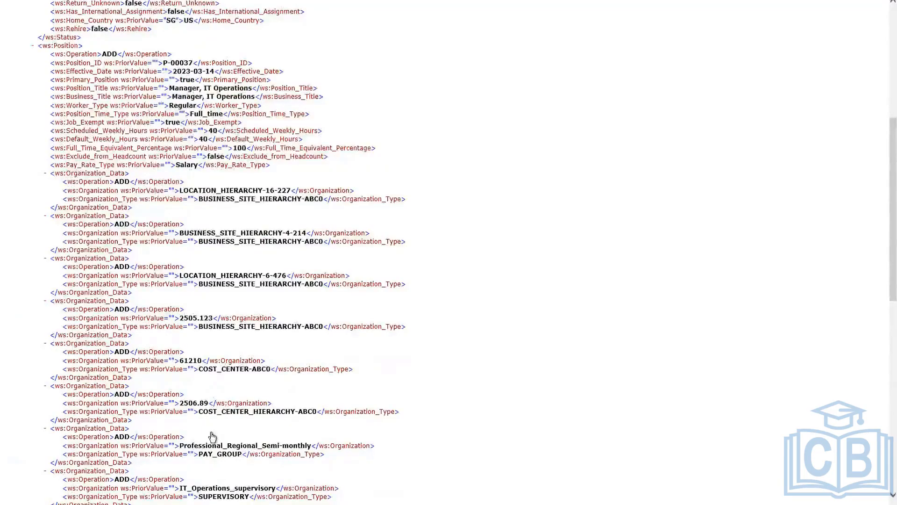
scroll(215, 460, "down", 3)
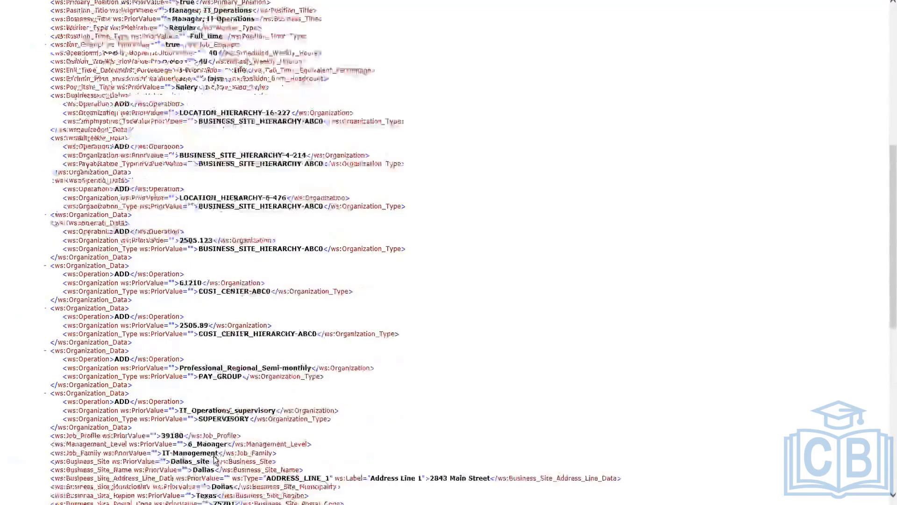
double_click(227, 377)
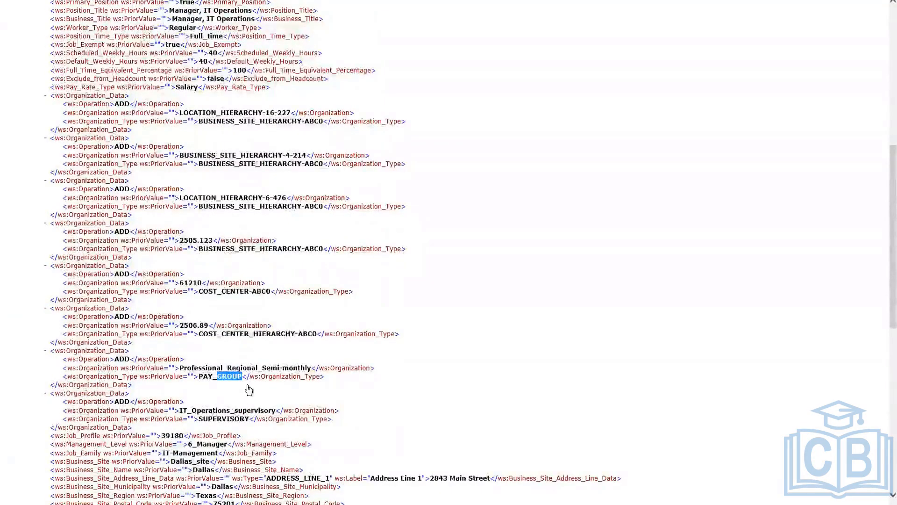
Step: Search the XML for "pay_group" and compare the pay group entries of the added and removed positions
scroll(250, 391, "down", 9)
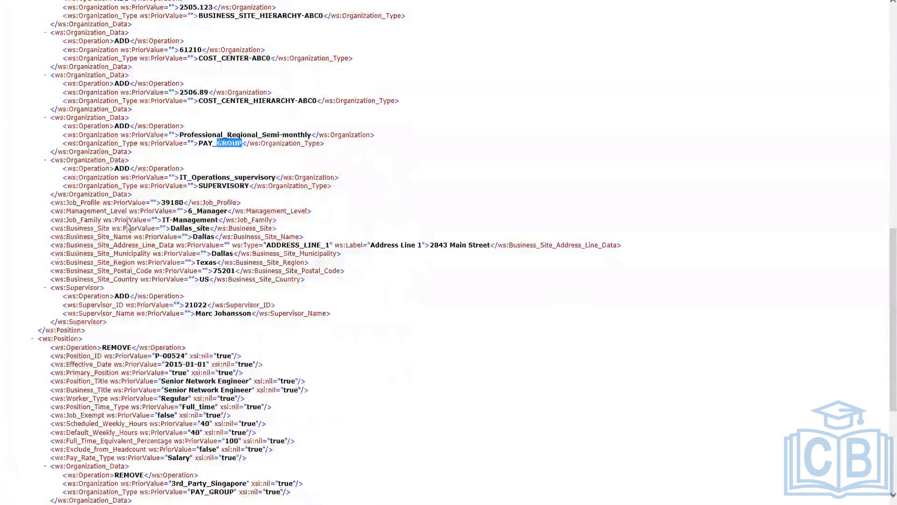
left_click(378, 214)
key("ctrl+f")
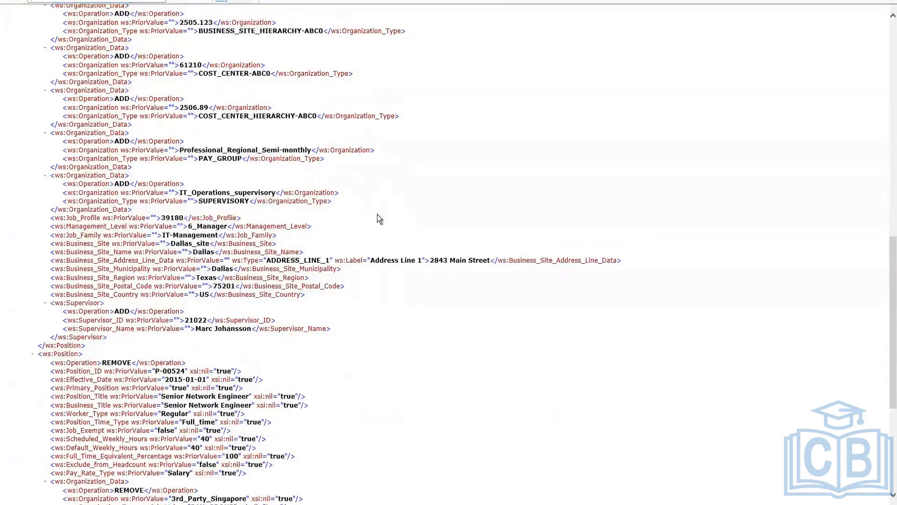
type("pay_group")
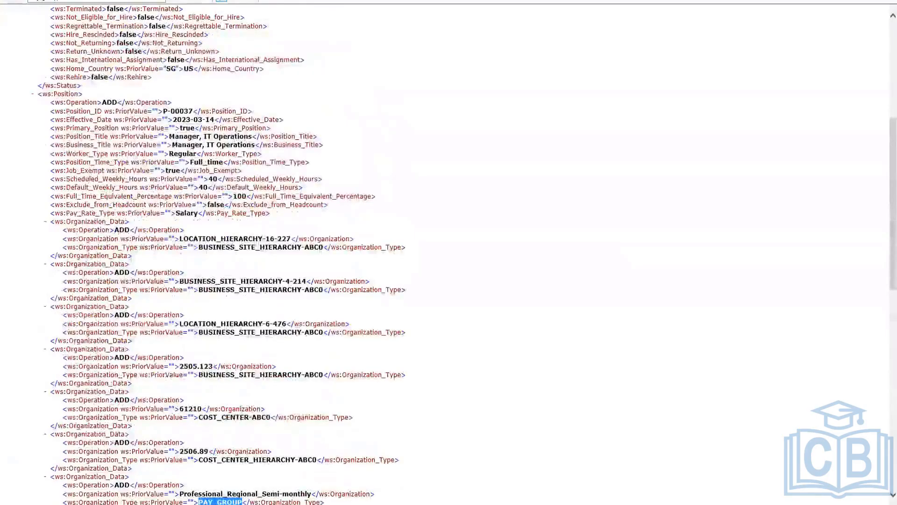
key("Return")
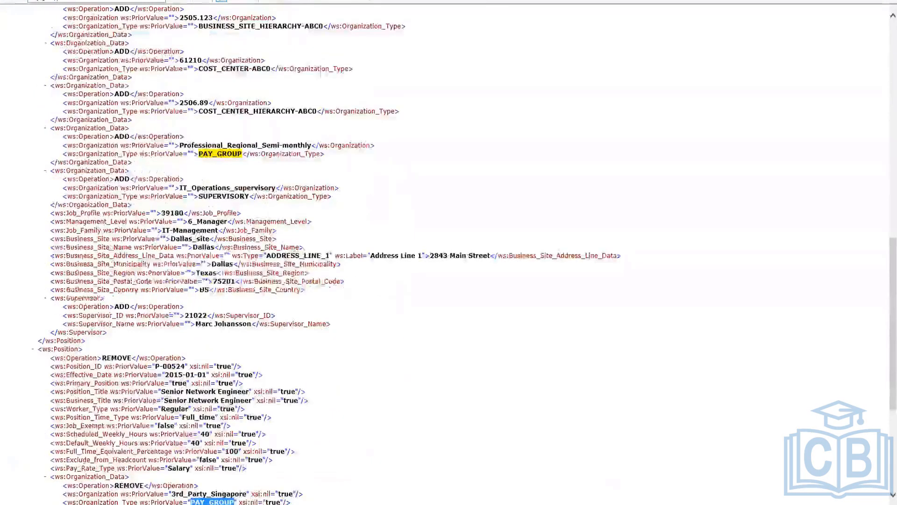
key("Return")
key("Return")
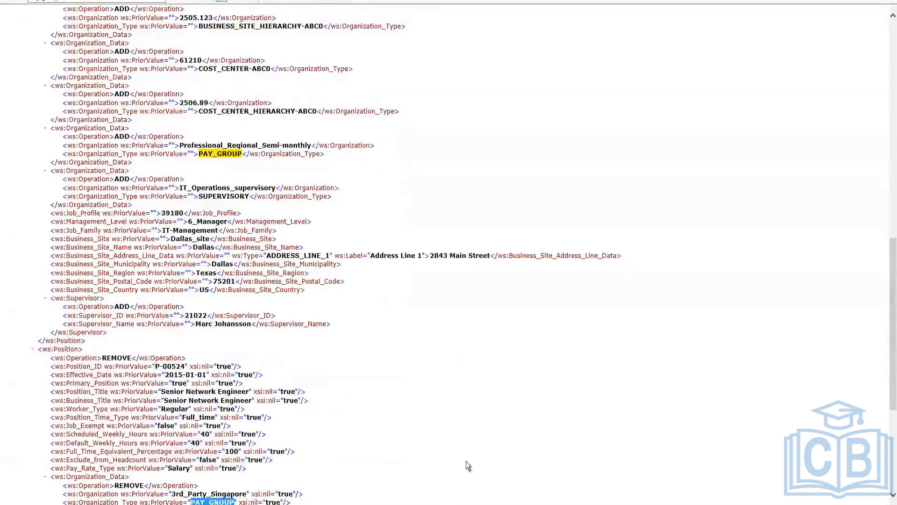
scroll(224, 428, "down", 3)
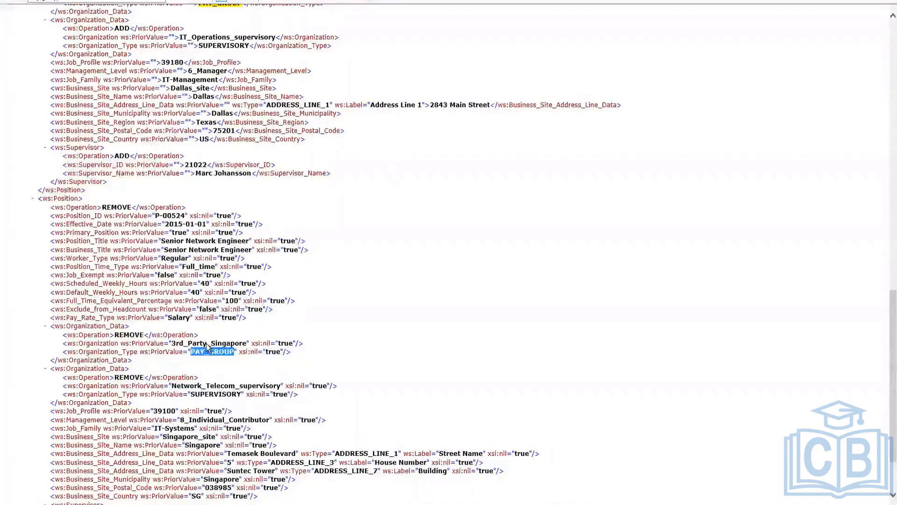
Step: Review the promoted worker's position changes once more and highlight the Staffing_Event line in the Status section
scroll(206, 345, "up", 10)
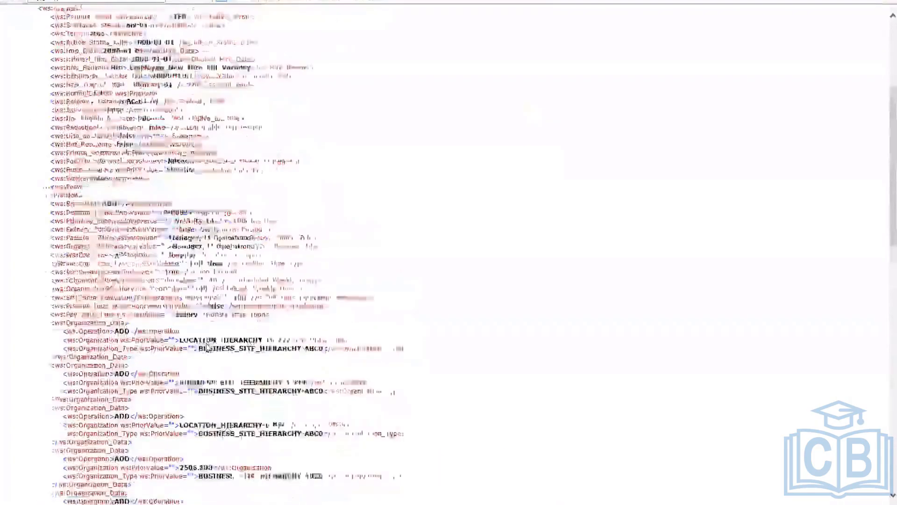
scroll(207, 406, "up", 3)
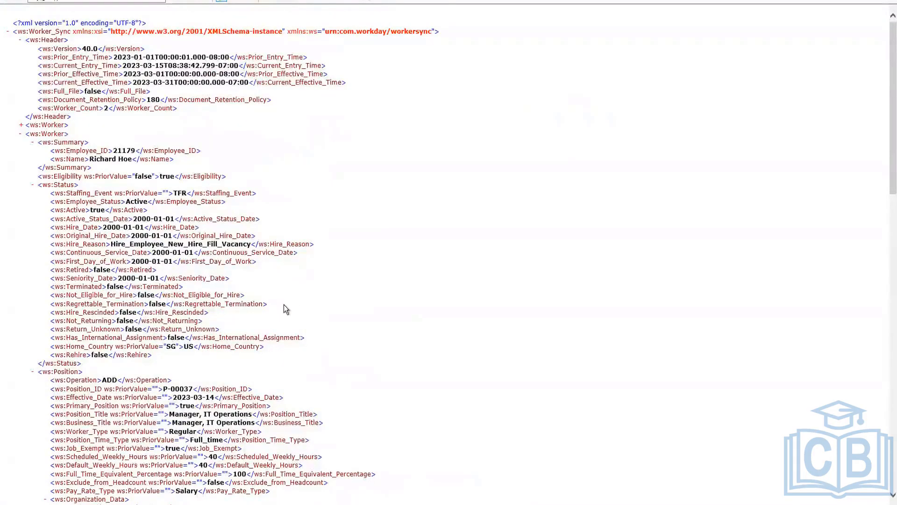
scroll(284, 304, "down", 10)
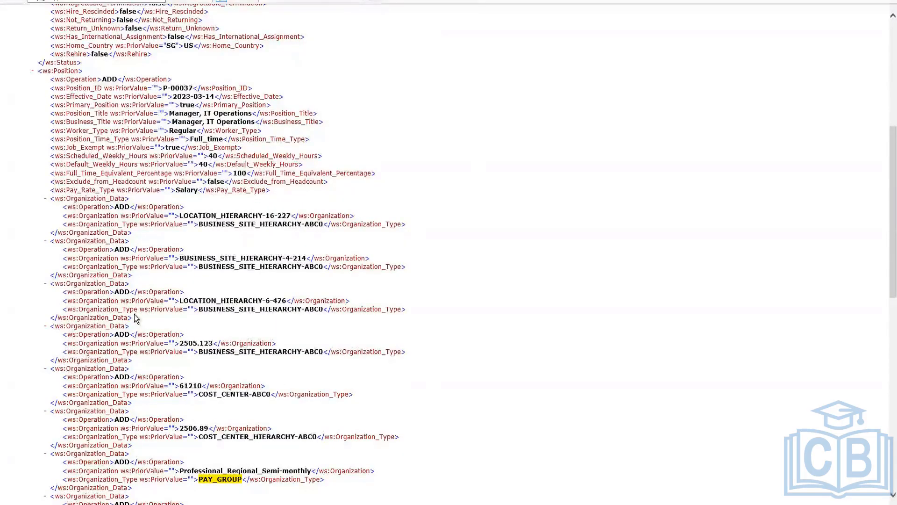
scroll(119, 412, "down", 10)
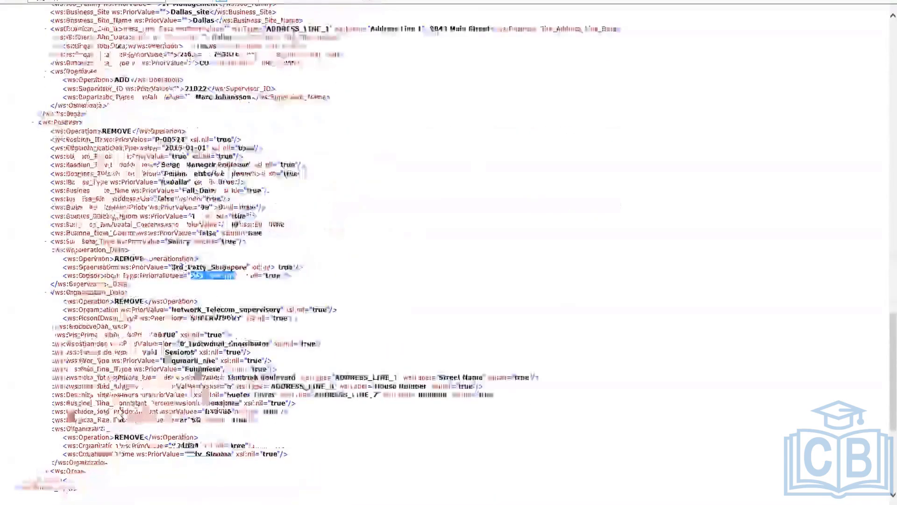
scroll(120, 312, "up", 20)
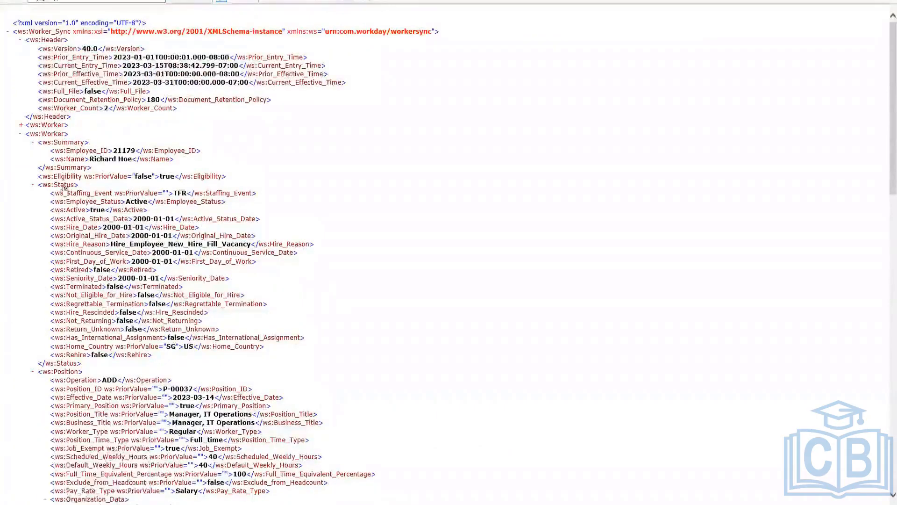
left_click_drag(256, 193, 47, 191)
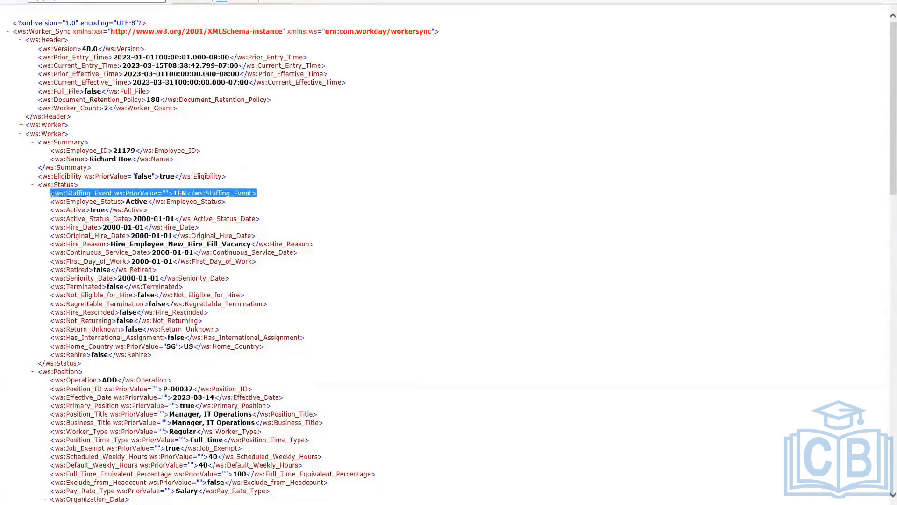
left_click(33, 195)
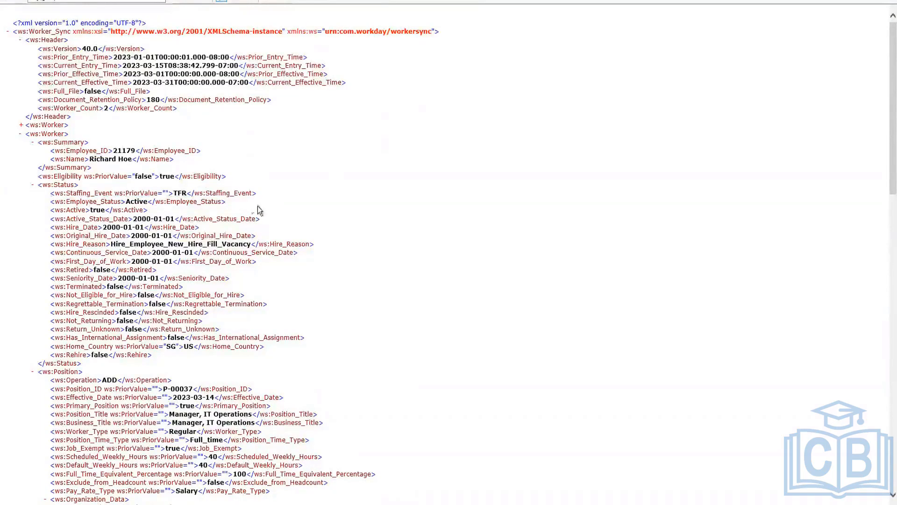
Step: Highlight the Staffing_Event line in the second worker's Status section of the XML output
left_click_drag(257, 206, 268, 188)
left_click(267, 188)
triple_click(268, 191)
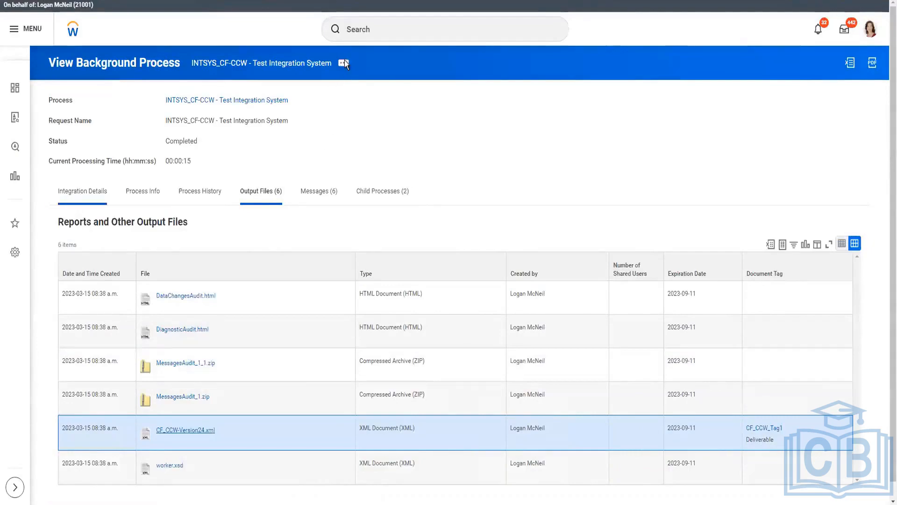
Step: Relaunch the completed INTSYS_CF-CCW integration event from its integration details with Full File enabled
left_click(85, 191)
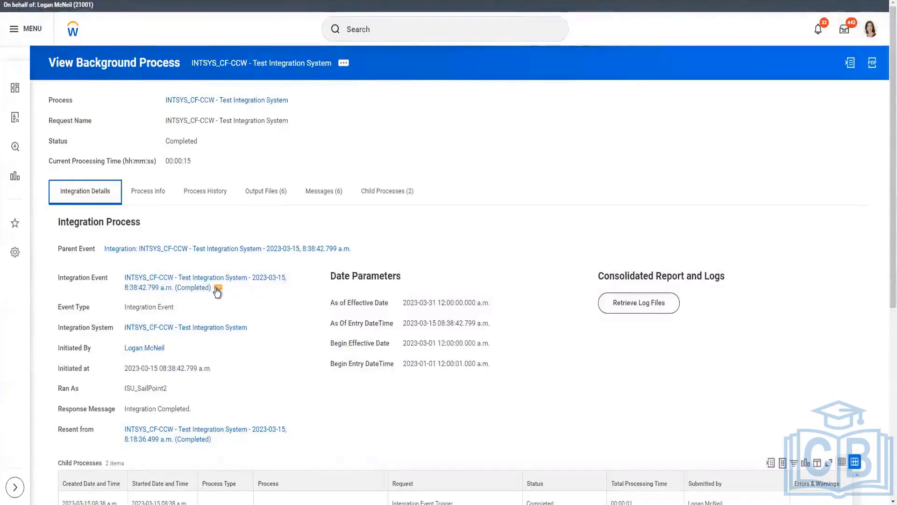
left_click(218, 289)
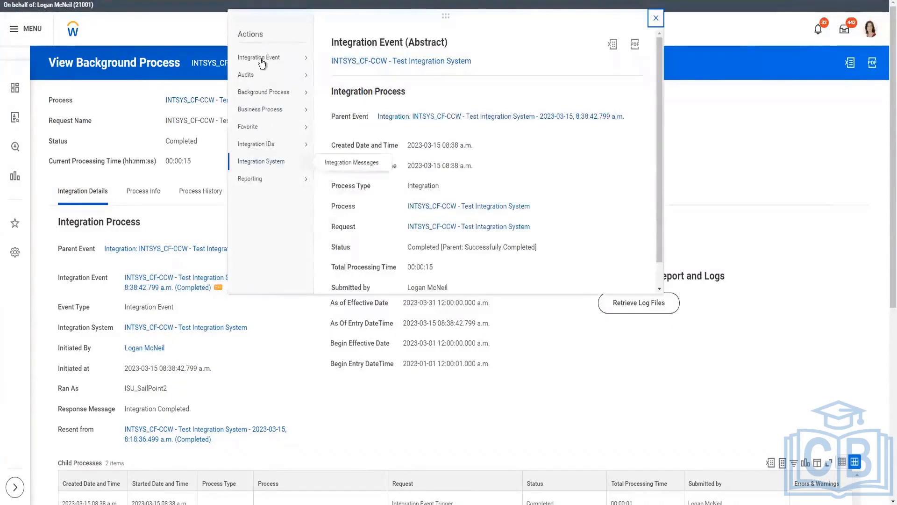
mouse_move(258, 59)
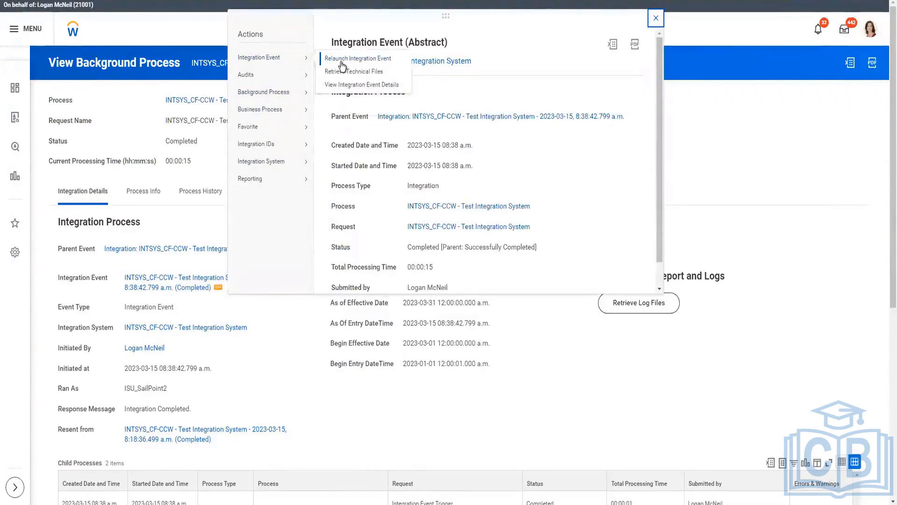
left_click(358, 58)
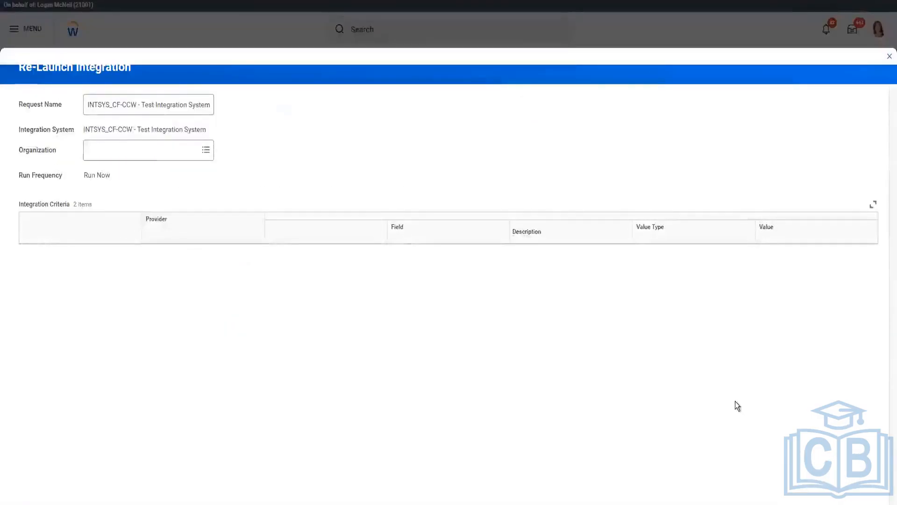
scroll(744, 151, "down", 1)
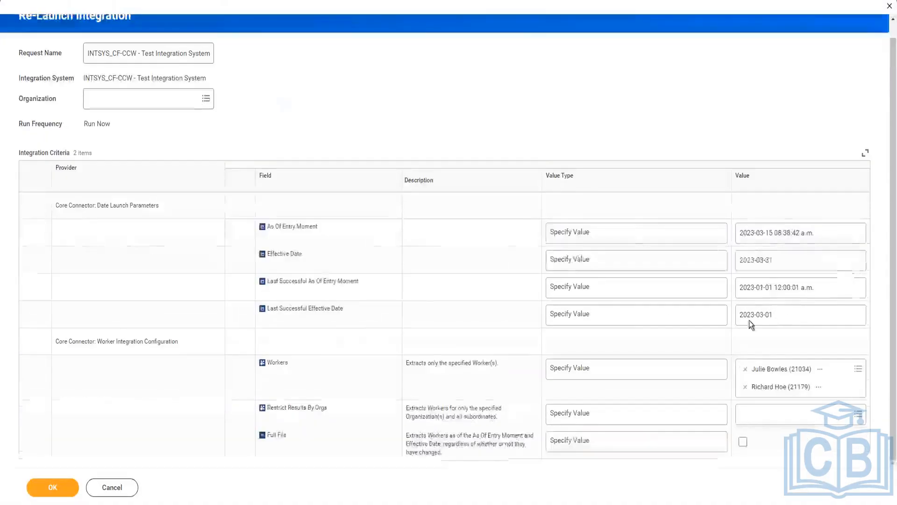
left_click(743, 442)
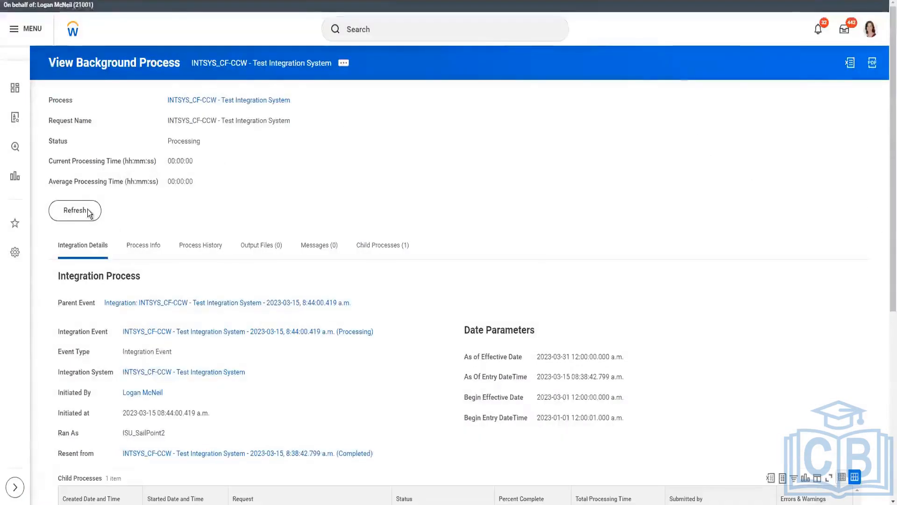
Step: Refresh the relaunched background process until it completes and open its output file CF_CCW-Version24.xml
left_click(87, 211)
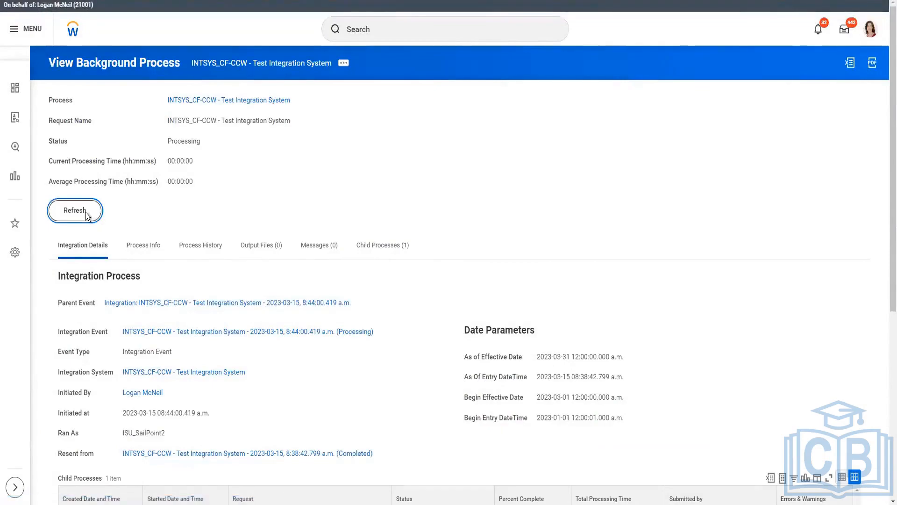
left_click(81, 230)
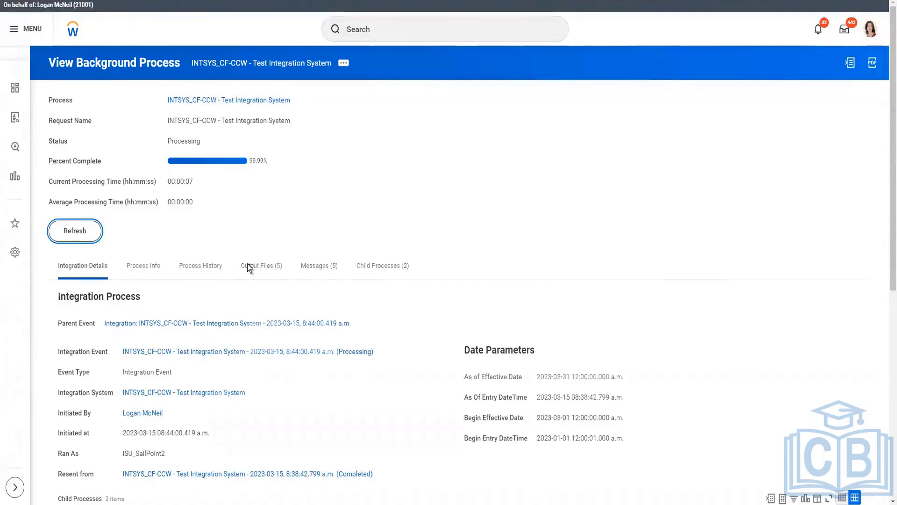
left_click(253, 191)
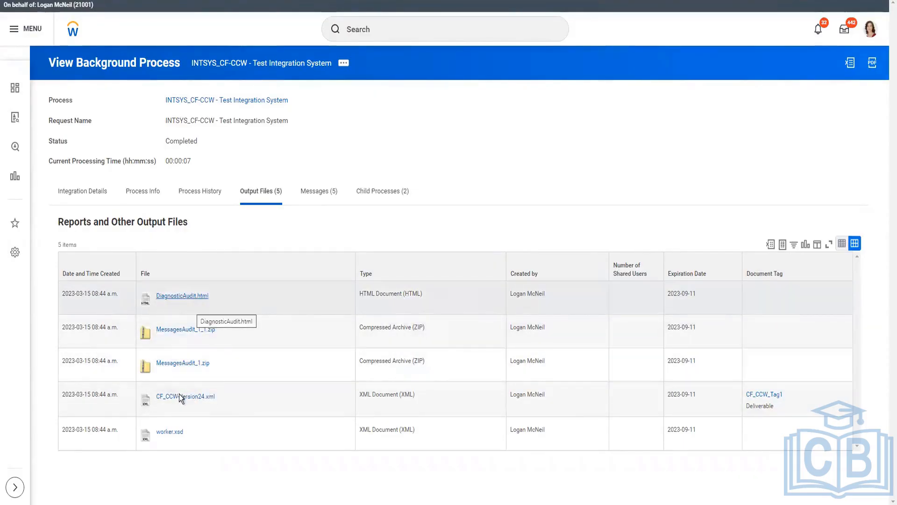
left_click(186, 396)
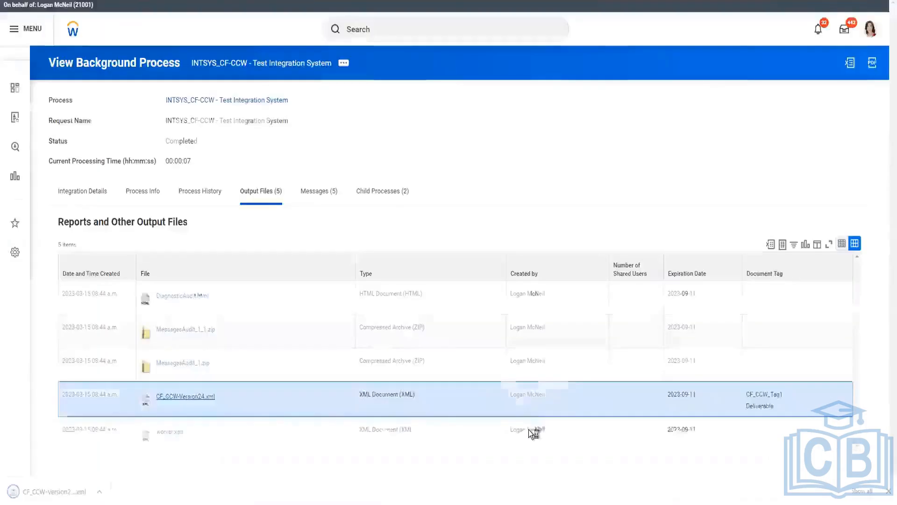
left_click(33, 493)
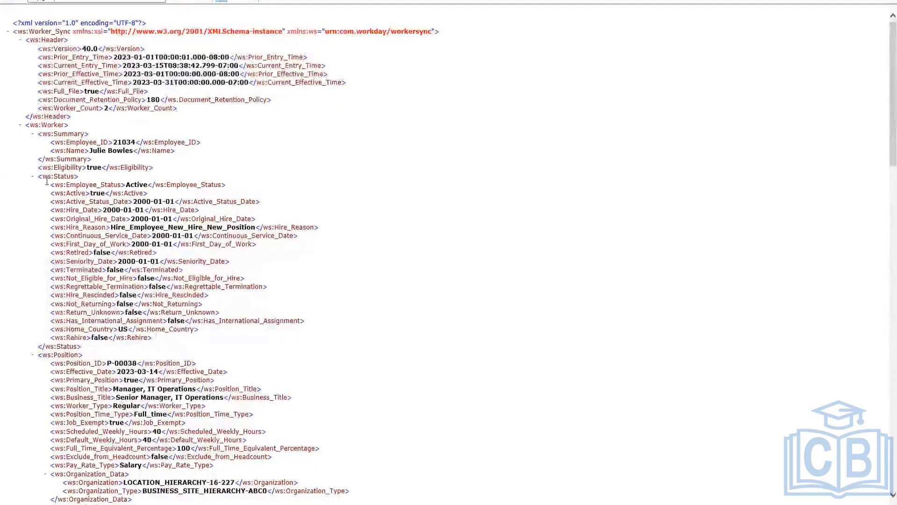
Step: Highlight the first worker's Employee_Status line in the full-file XML and examine that worker's Status and Position data
left_click_drag(47, 184, 229, 187)
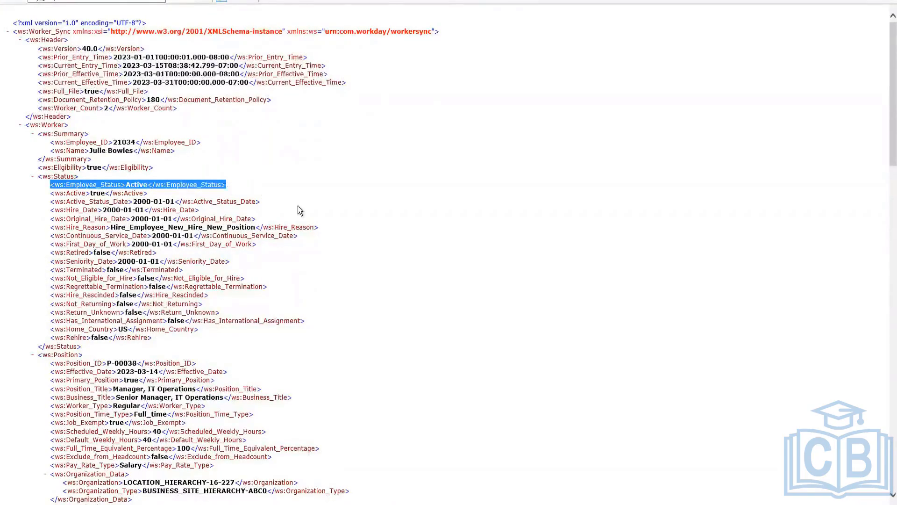
scroll(299, 206, "down", 5)
scroll(300, 209, "down", 5)
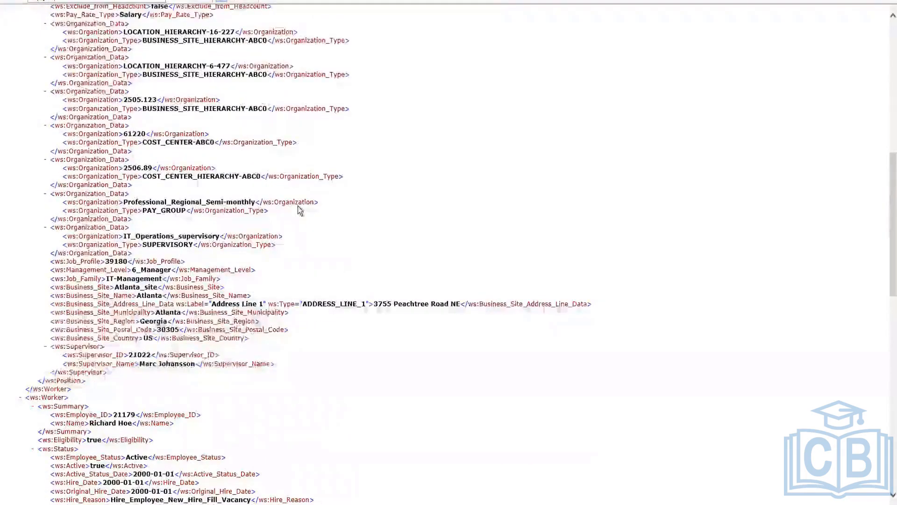
scroll(24, 110, "up", 7)
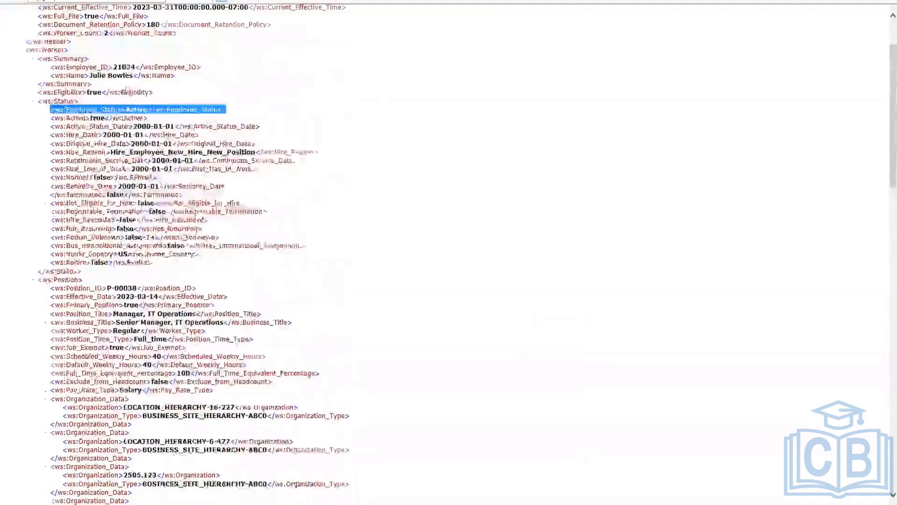
scroll(140, 46, "up", 3)
scroll(45, 107, "up", 3)
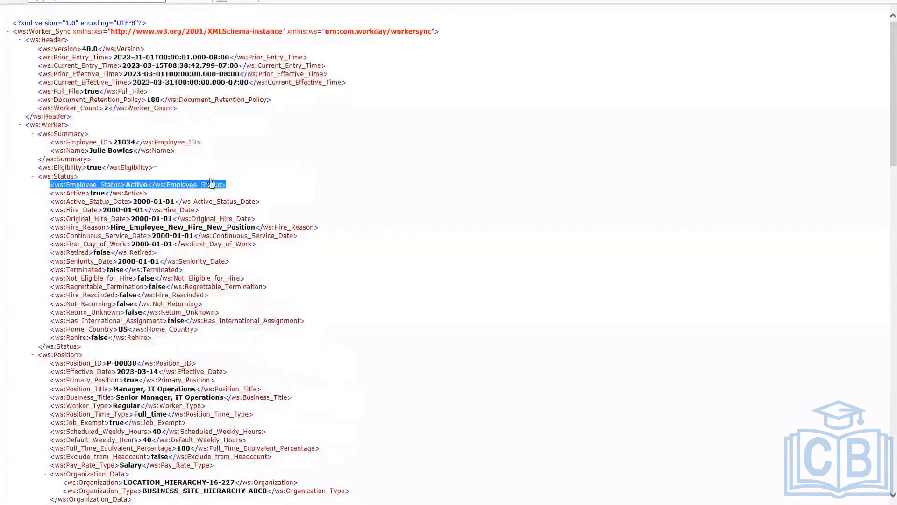
Step: Collapse the first Worker block and examine the second worker's Status, Position and Organization_Data entries in the full-file XML
left_click(34, 134)
left_click(21, 125)
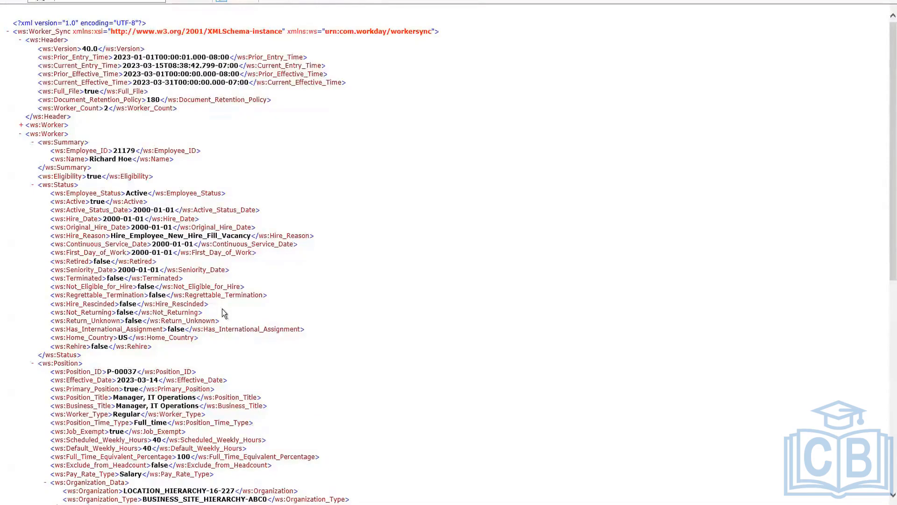
scroll(222, 309, "down", 3)
scroll(222, 311, "down", 12)
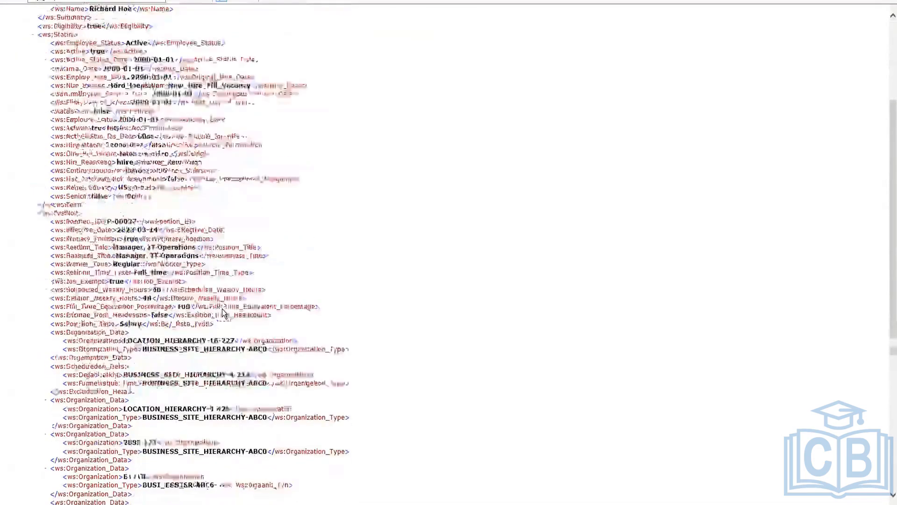
scroll(223, 309, "down", 1)
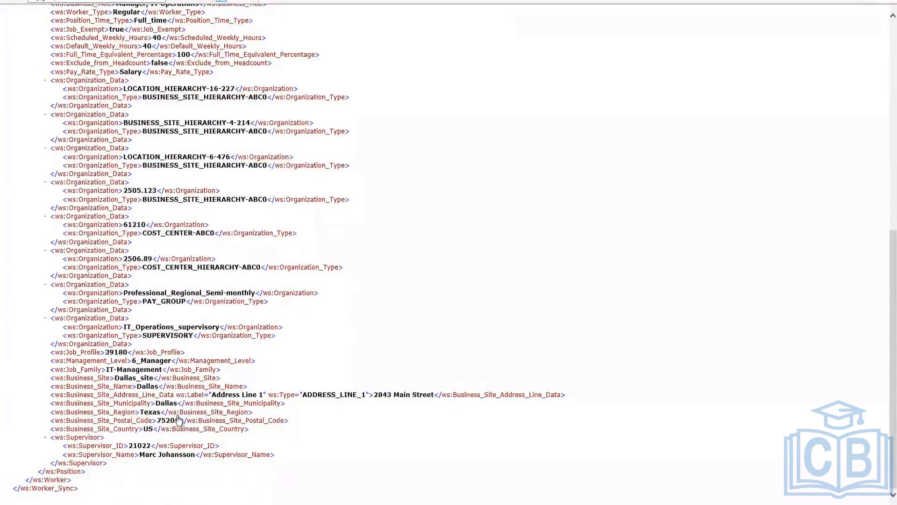
scroll(174, 411, "up", 6)
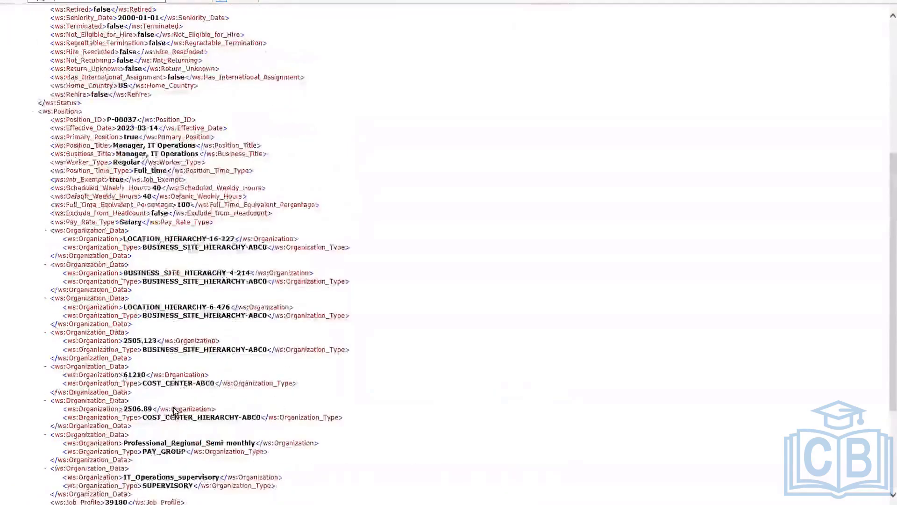
scroll(150, 261, "up", 3)
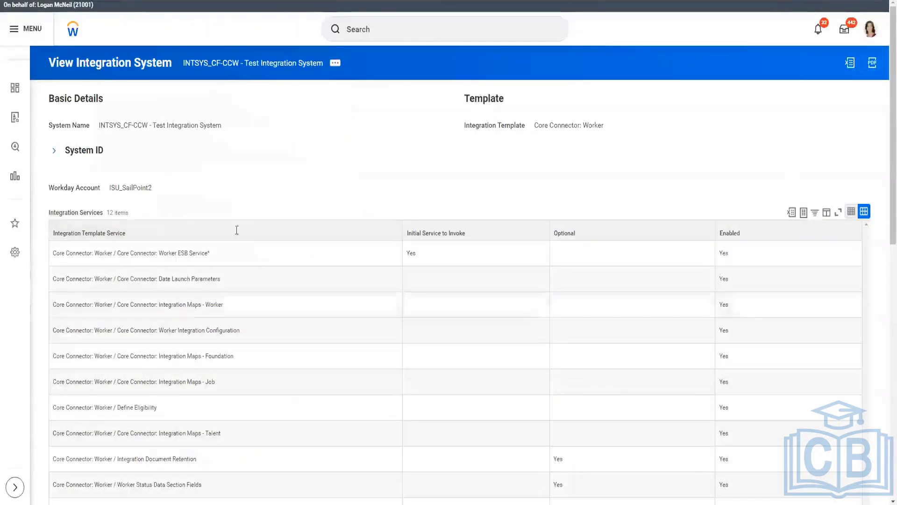
Step: Look through the Integration Attributes of the INTSYS_CF-CCW integration system, including the organization types selected for output
scroll(248, 212, "down", 12)
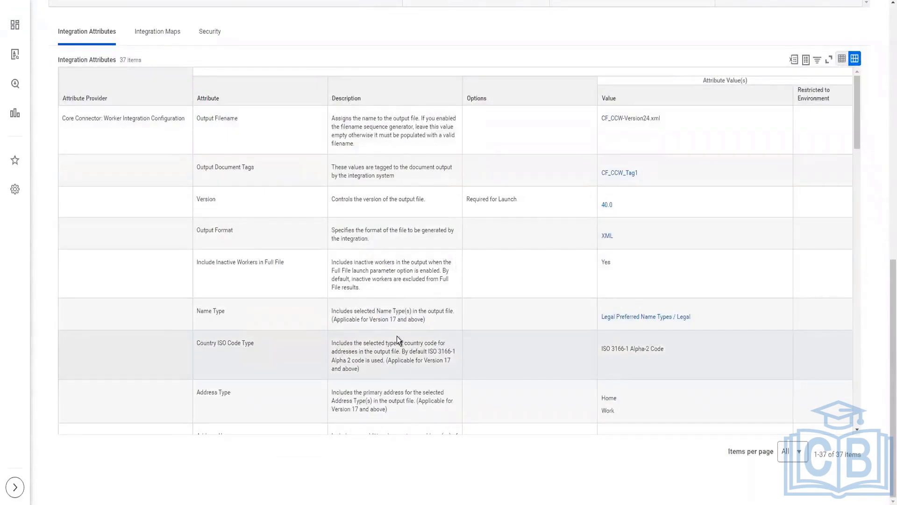
scroll(321, 72, "down", 14)
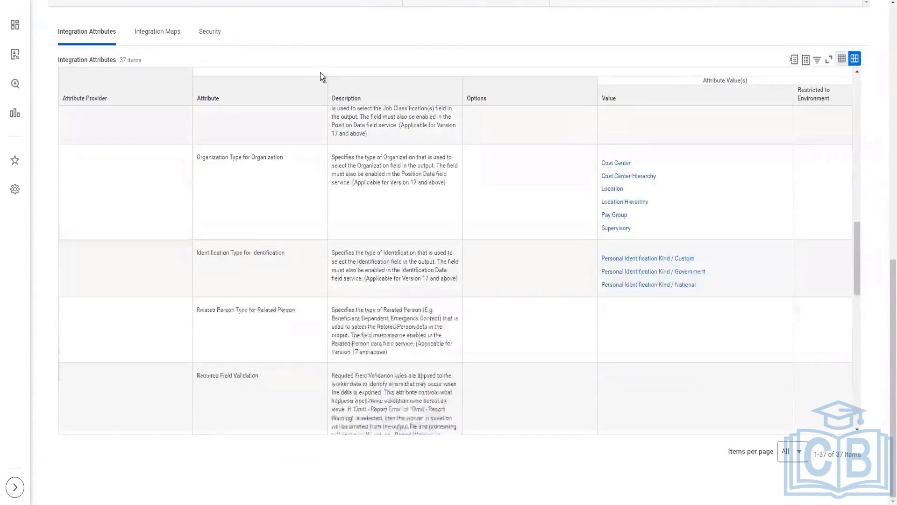
scroll(320, 72, "up", 14)
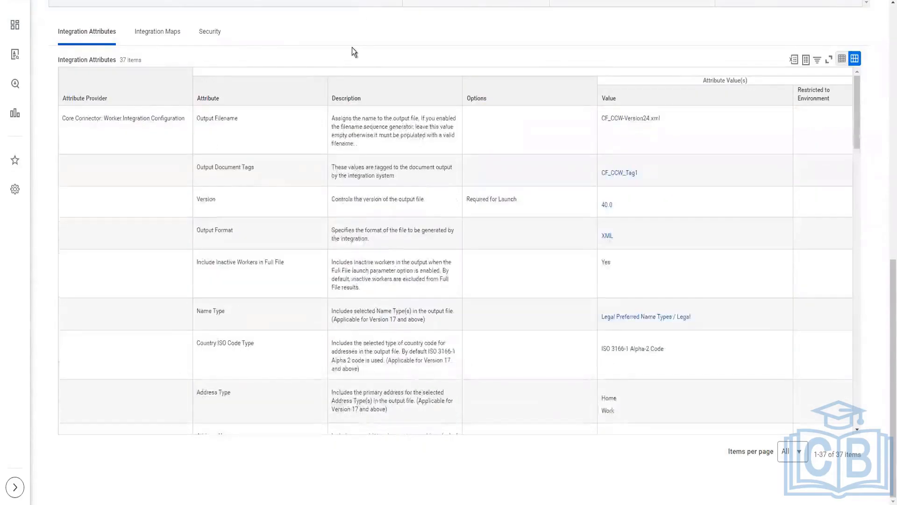
scroll(352, 46, "up", 2)
scroll(326, 53, "up", 8)
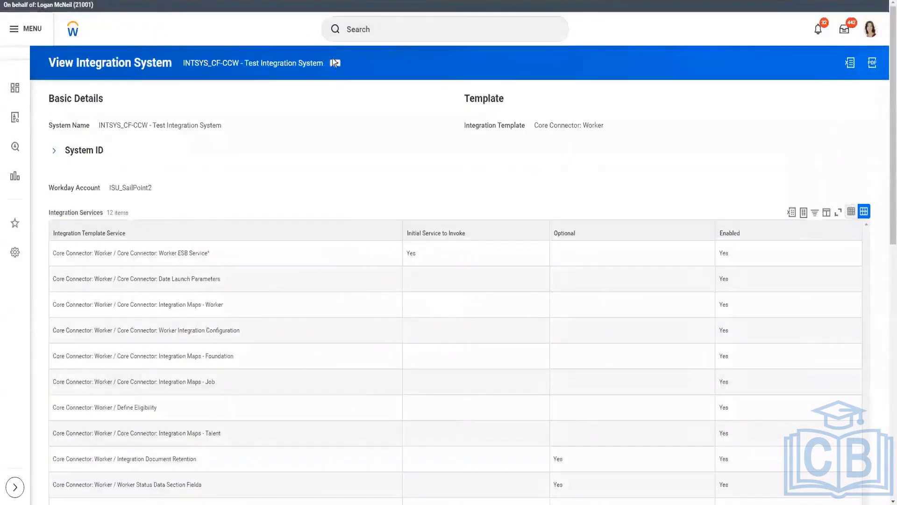
Step: Open Configure Integration Field Attributes, highlight the Staffing Event field and its description in the Worker Status section, and close without saving
left_click(339, 66)
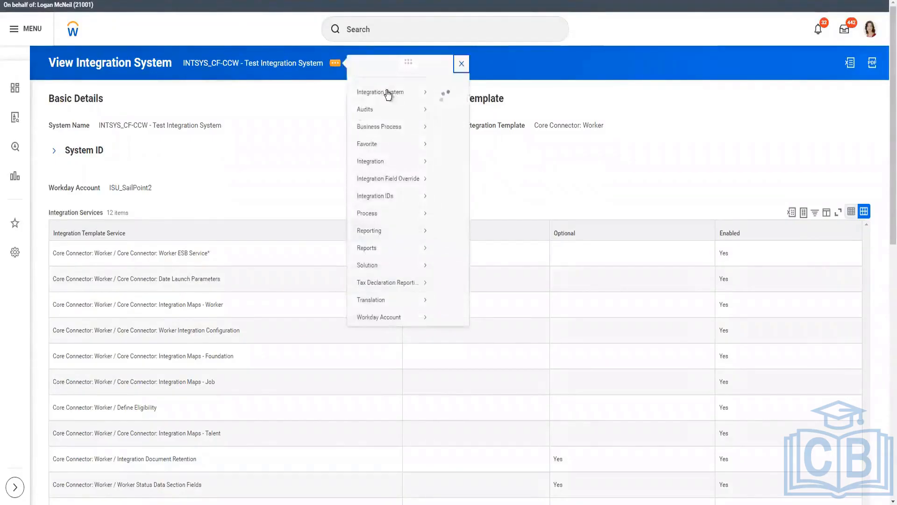
mouse_move(386, 92)
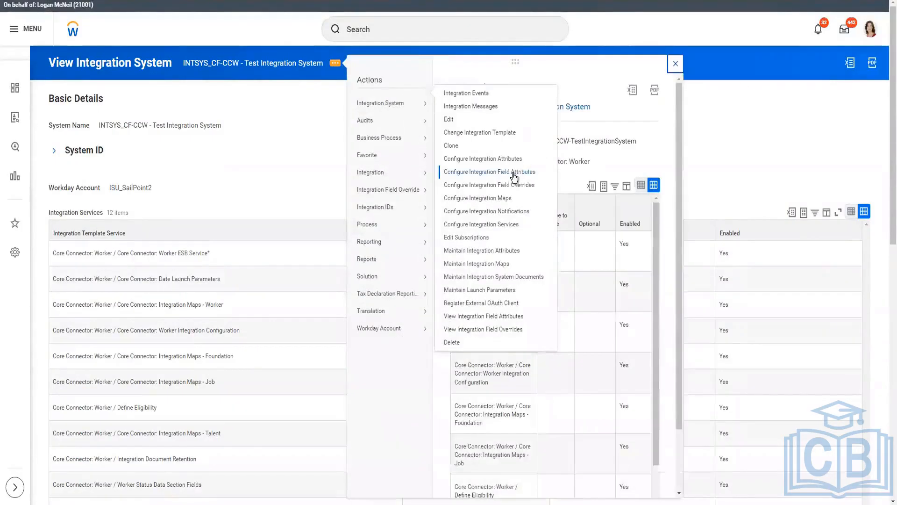
left_click(548, 201)
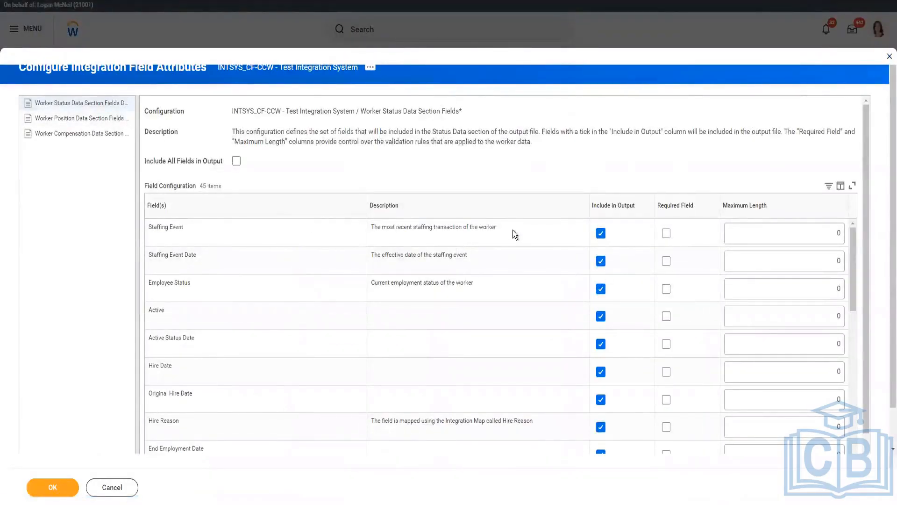
left_click_drag(514, 233, 390, 231)
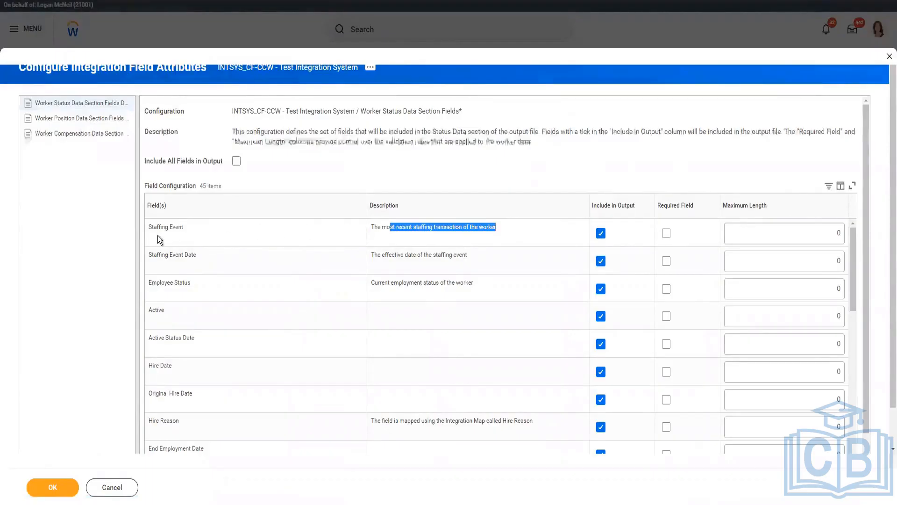
left_click_drag(160, 240, 151, 230)
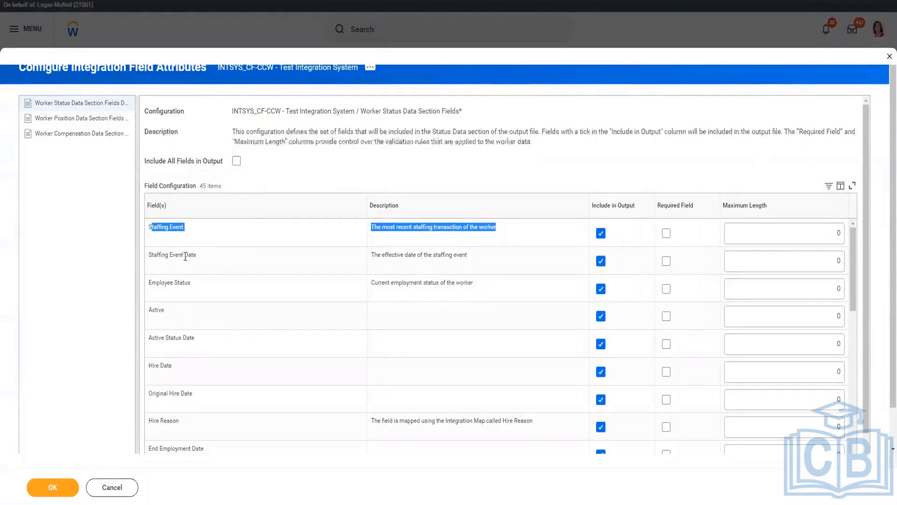
scroll(411, 150, "down", 1)
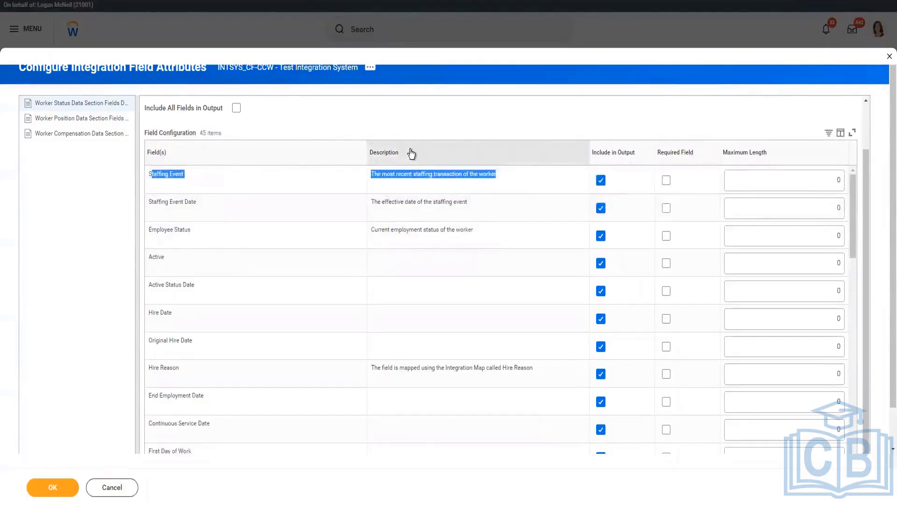
scroll(412, 153, "up", 1)
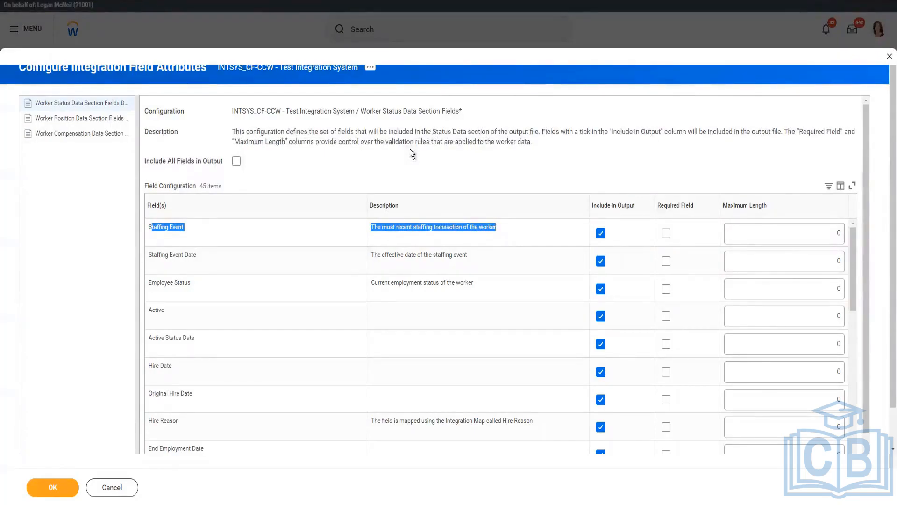
left_click(114, 487)
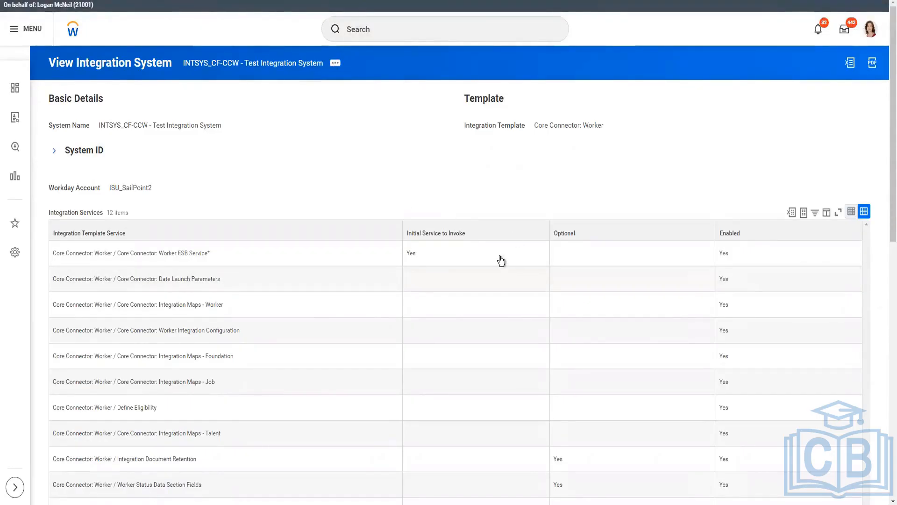
Step: Create a business process definition for the INTSYS_CF-CCW integration system, effective 2023-03-15, without copying or linking an existing definition
left_click(335, 63)
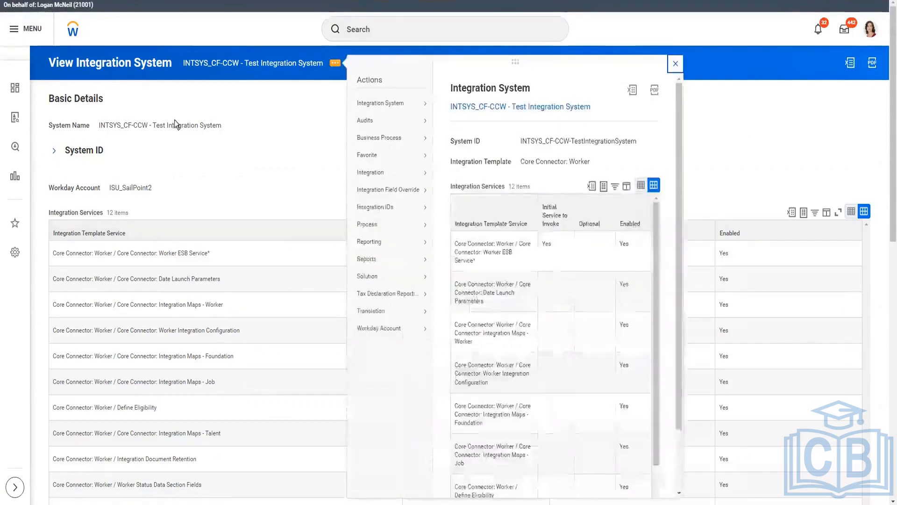
scroll(248, 385, "down", 7)
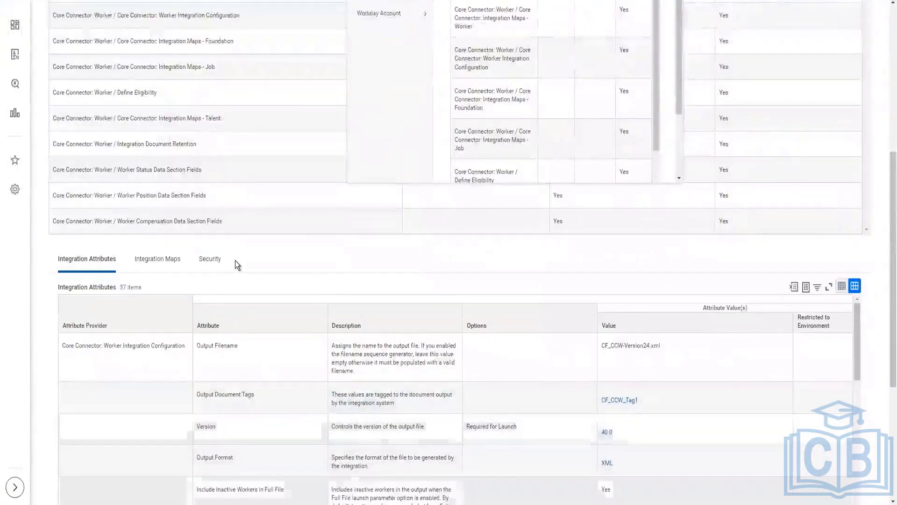
scroll(262, 397, "down", 1)
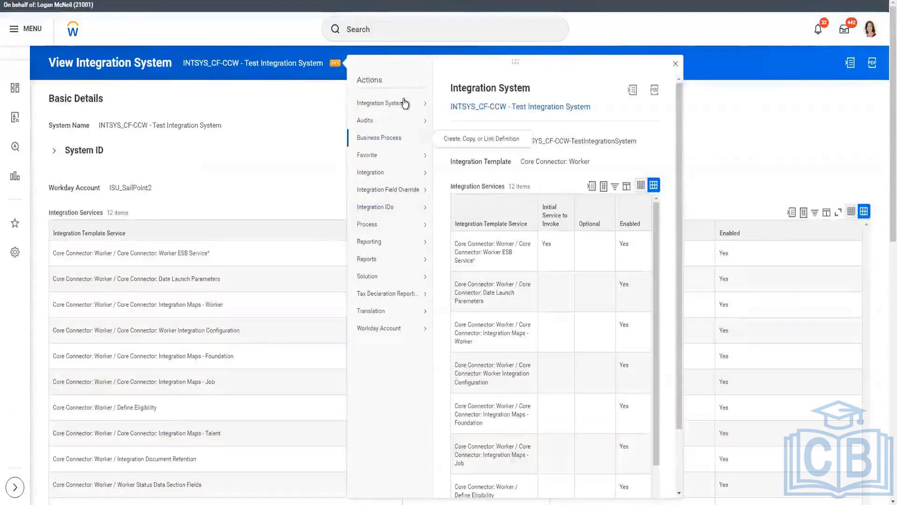
mouse_move(404, 105)
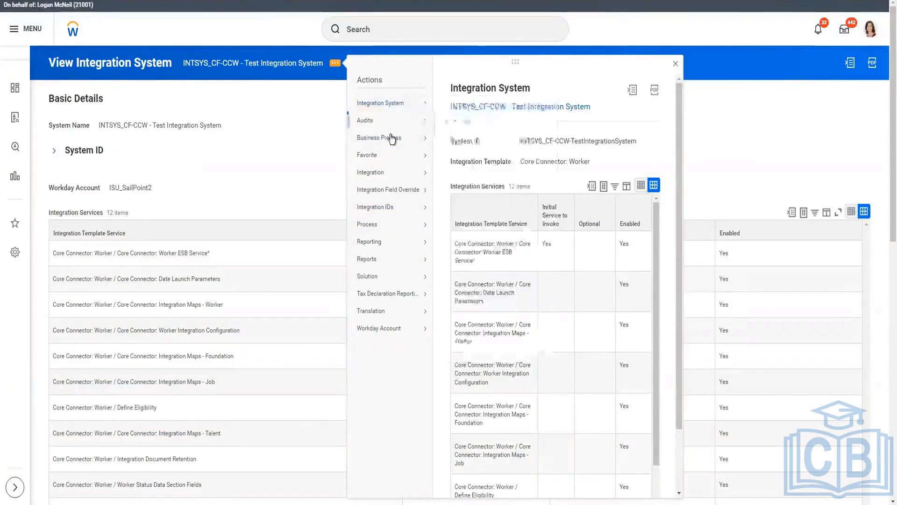
mouse_move(392, 138)
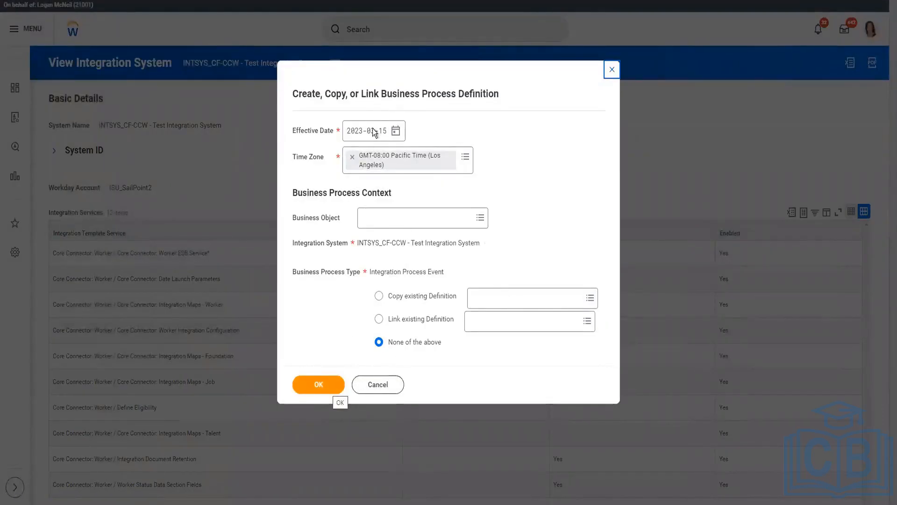
left_click(336, 385)
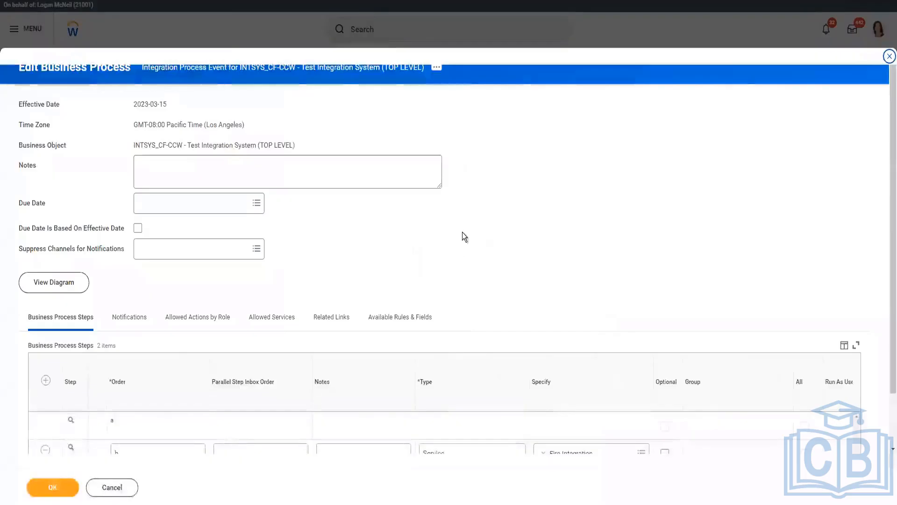
Step: Add a business process step with order c, type Service and Document Delivery specified, and save the definition
scroll(467, 243, "down", 1)
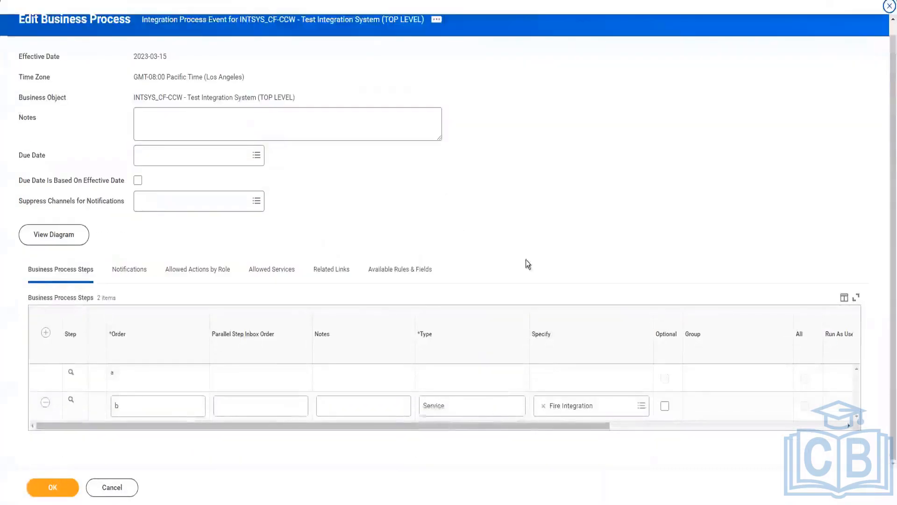
left_click(45, 332)
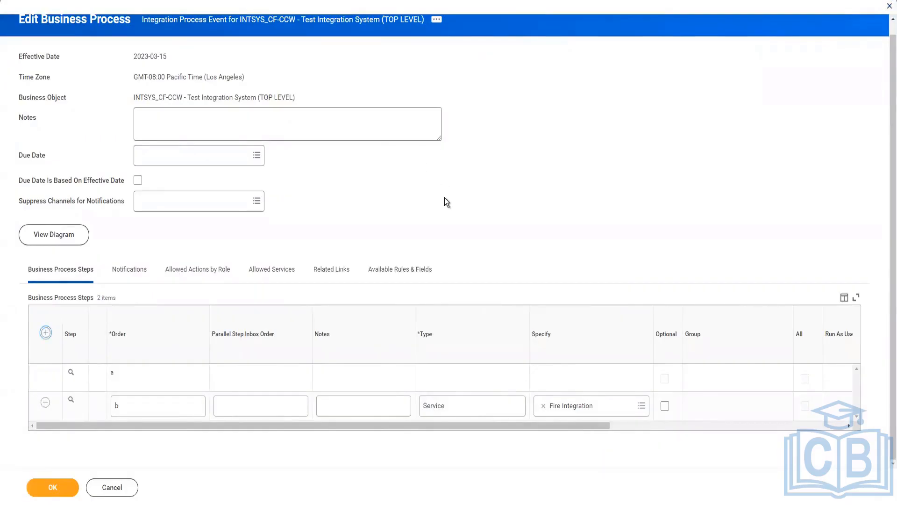
scroll(445, 197, "down", 1)
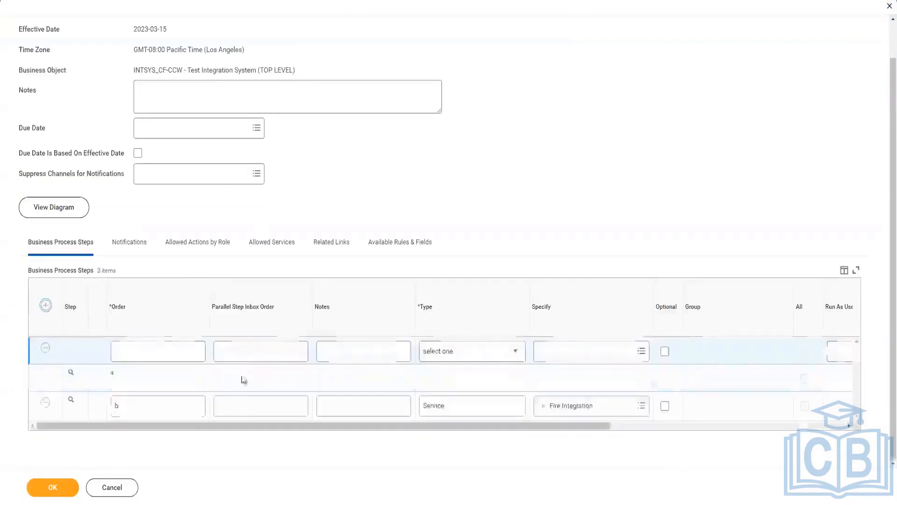
left_click(159, 353)
type("c")
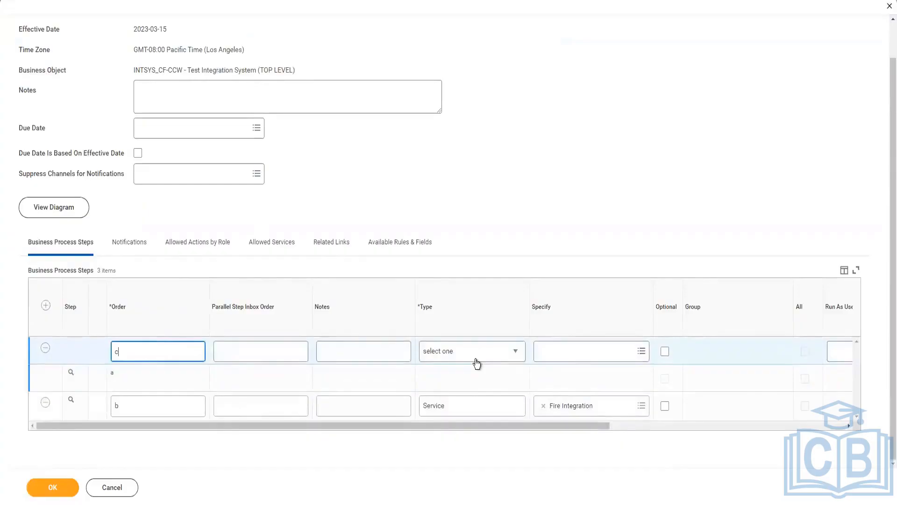
left_click(476, 361)
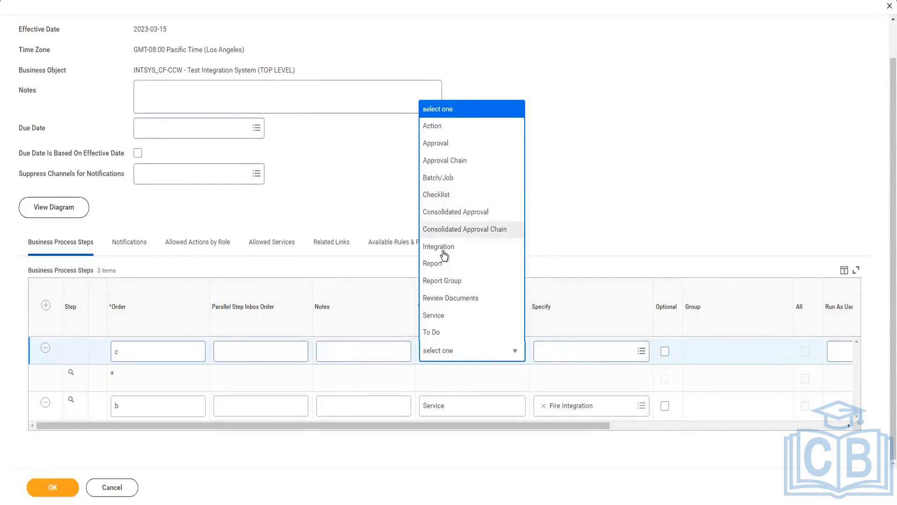
left_click(434, 315)
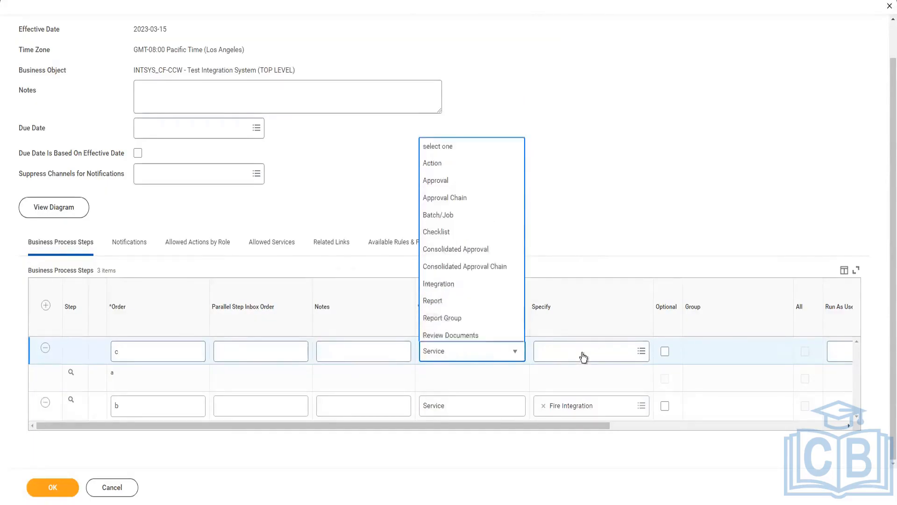
left_click(583, 355)
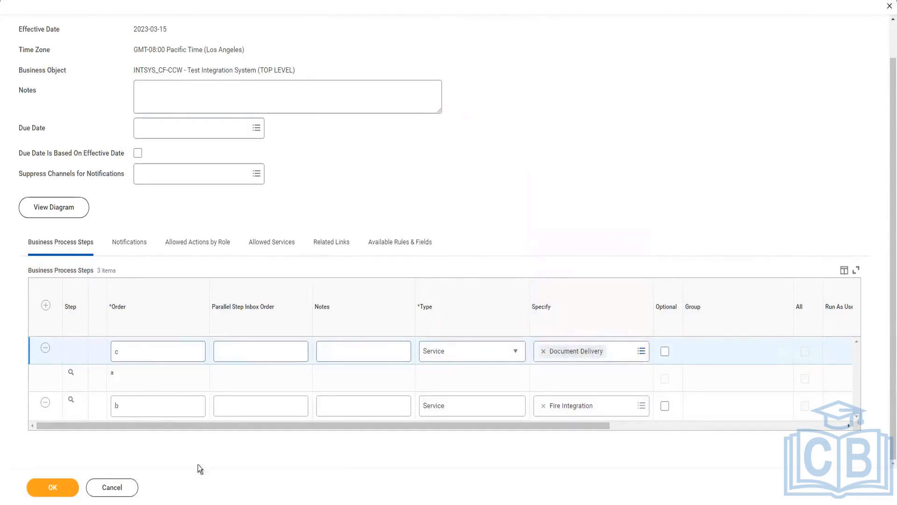
left_click(67, 489)
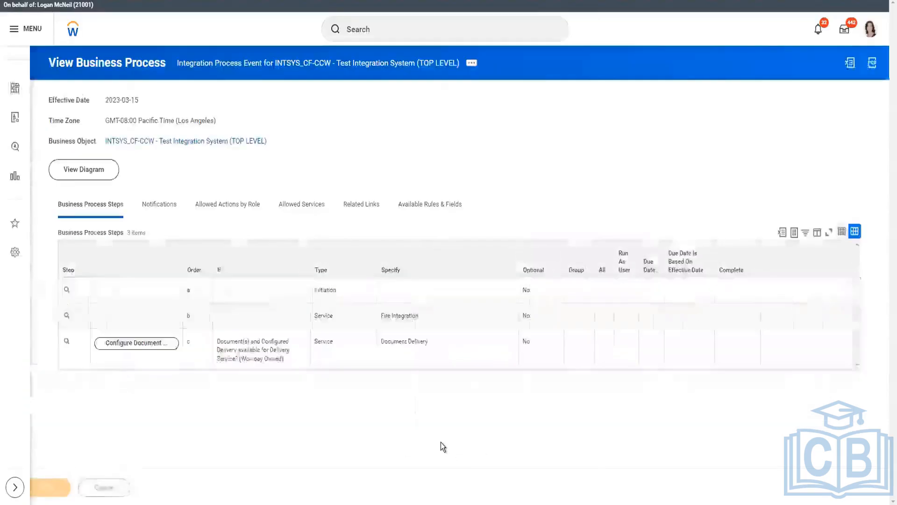
Step: Open the Document Delivery configuration for step c, effective 2023-03-15, and take the documents from this integration process
left_click(129, 344)
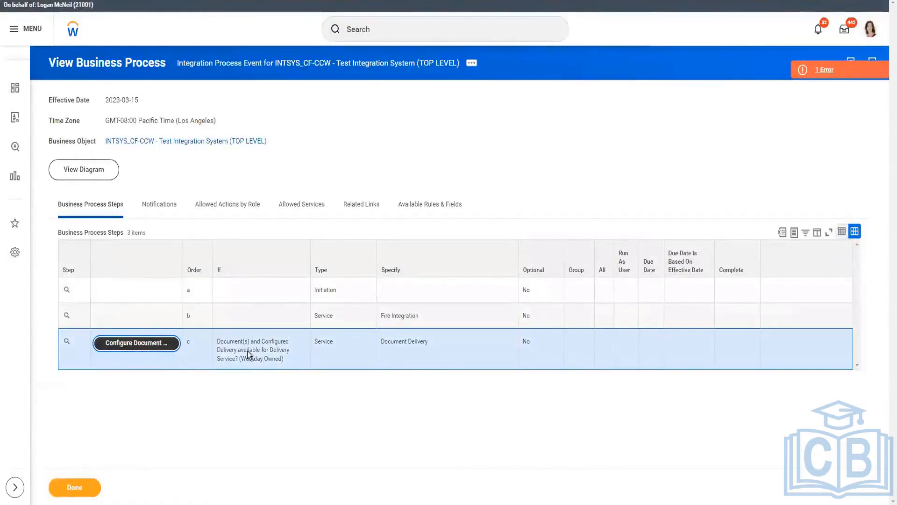
left_click(120, 349)
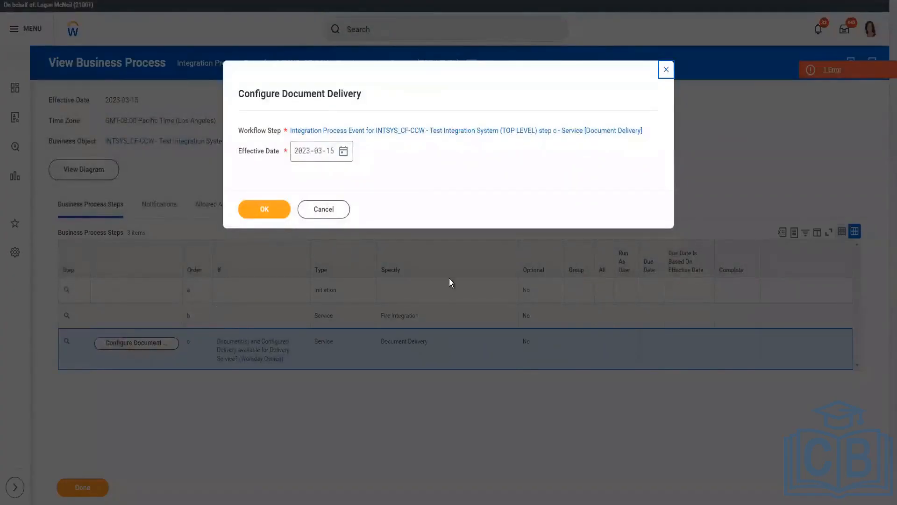
key("Return")
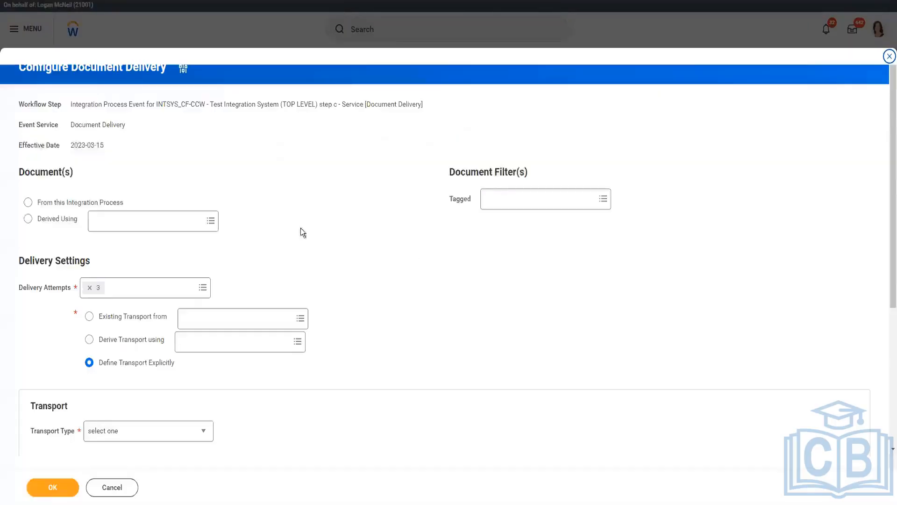
scroll(283, 213, "down", 4)
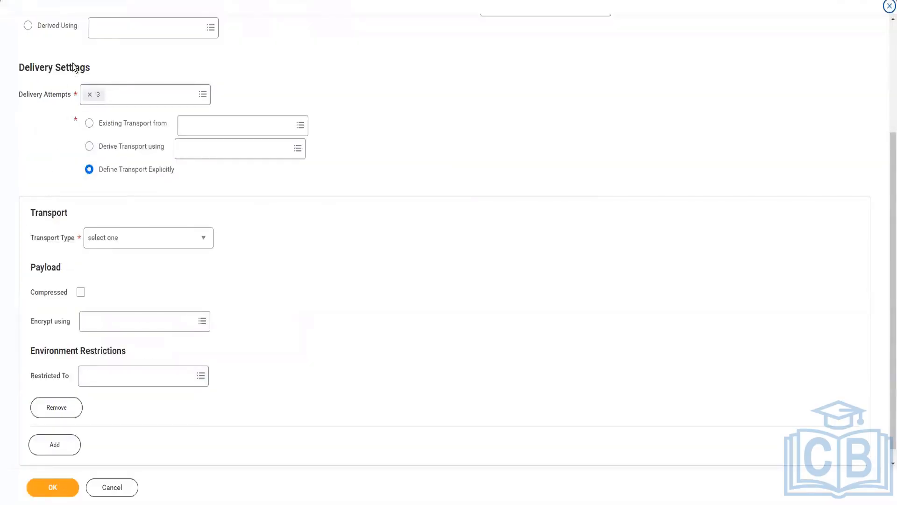
scroll(61, 112, "up", 2)
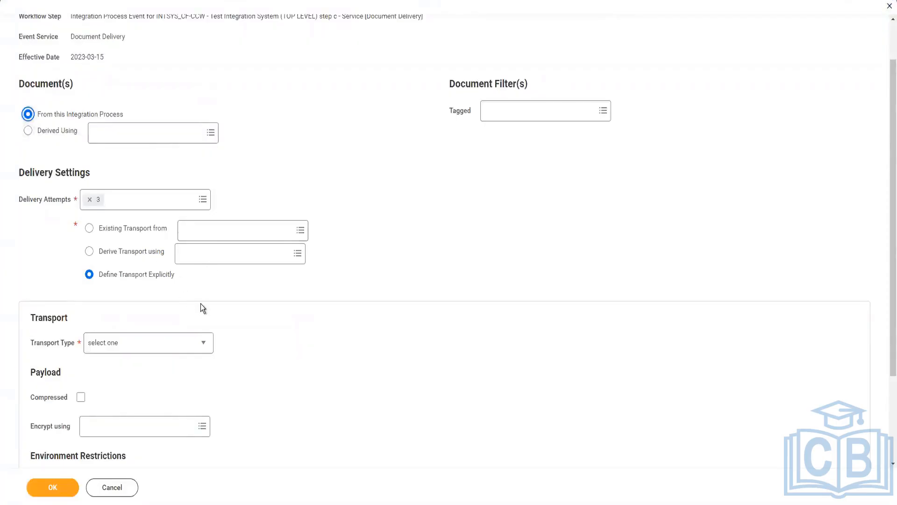
scroll(200, 304, "down", 2)
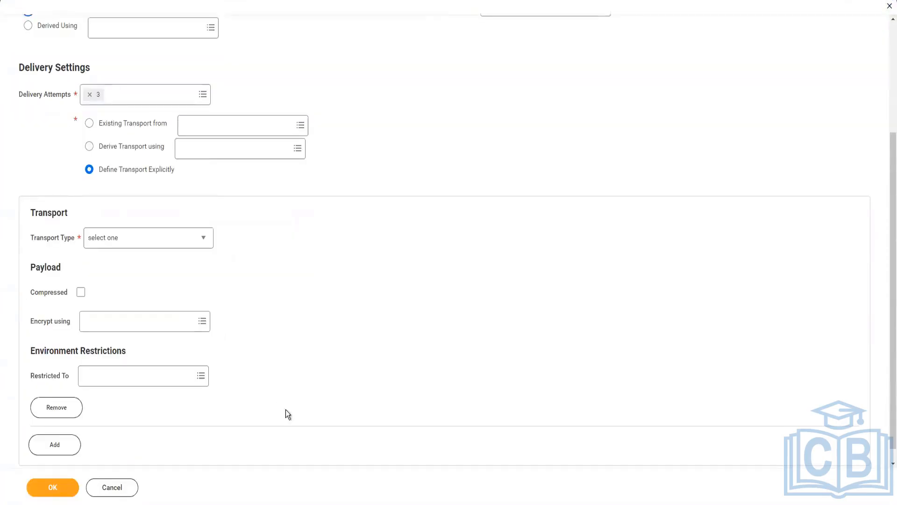
Step: Set the transport type to Email, enter the recipient and sender e-mail addresses and the subject "CF_CCW Worker changes", and submit
left_click(130, 240)
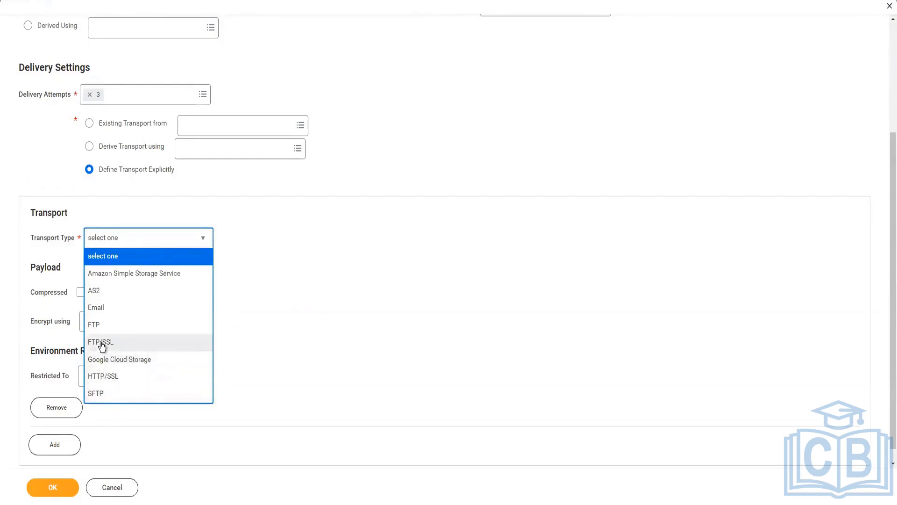
left_click(97, 307)
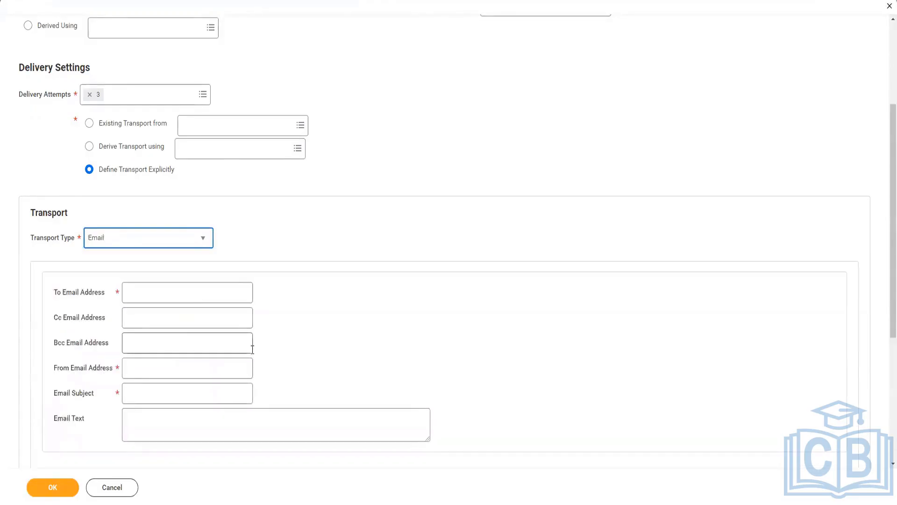
left_click(176, 298)
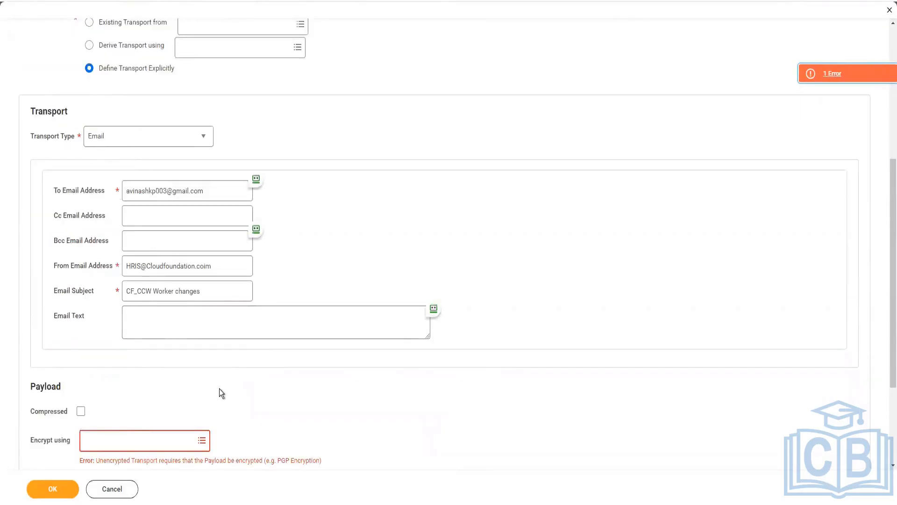
scroll(219, 384, "down", 2)
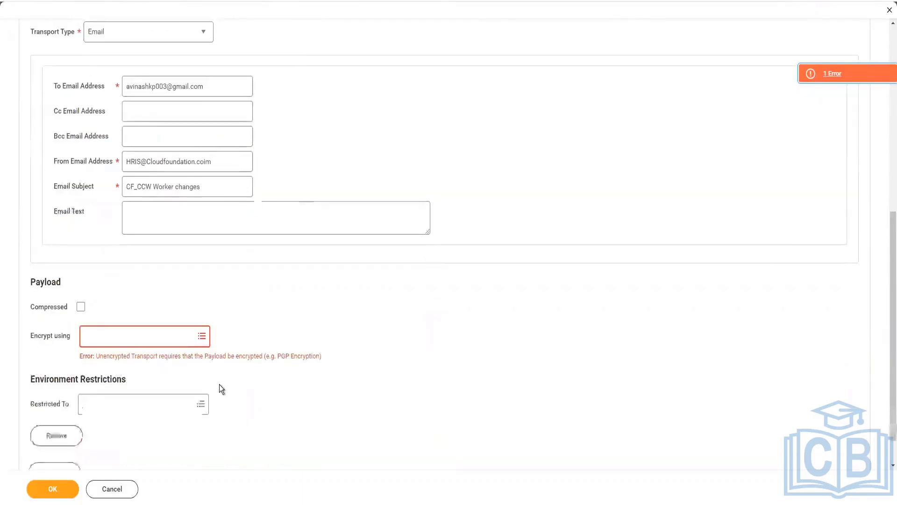
left_click(182, 341)
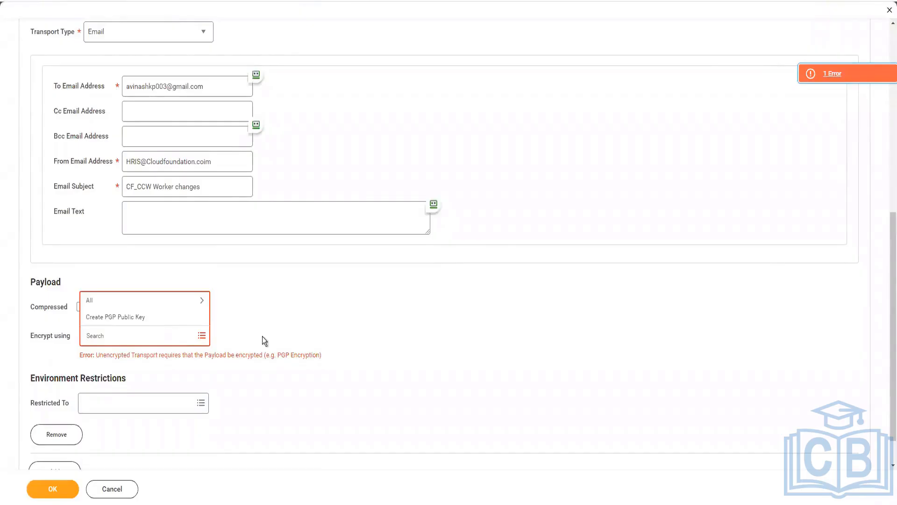
left_click(269, 322)
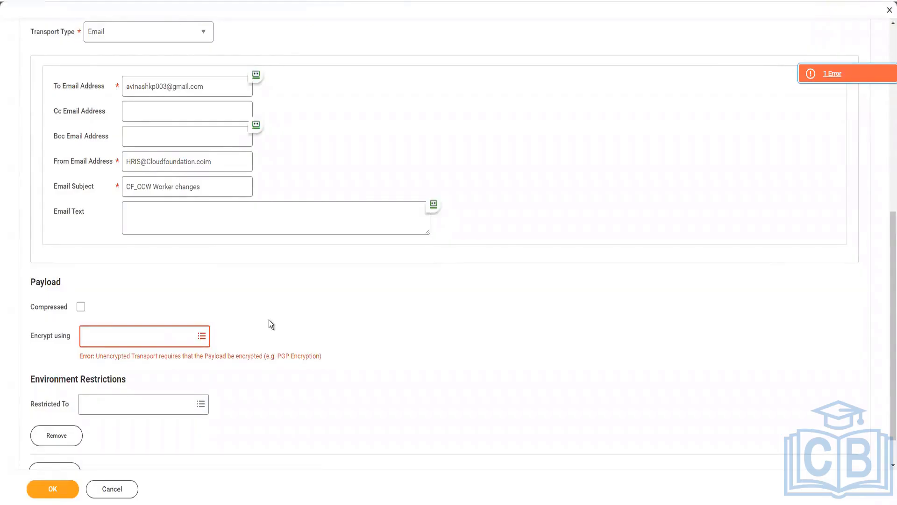
scroll(675, 91, "up", 6)
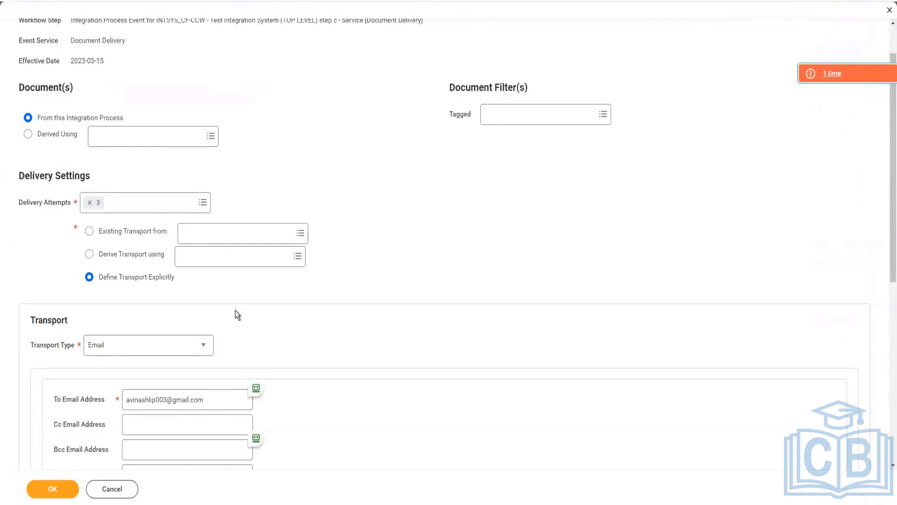
scroll(235, 310, "down", 7)
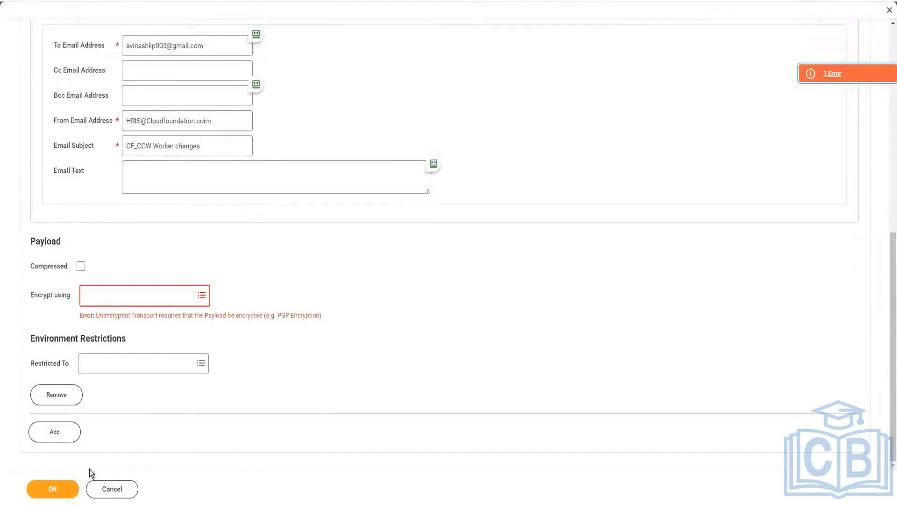
left_click(416, 307)
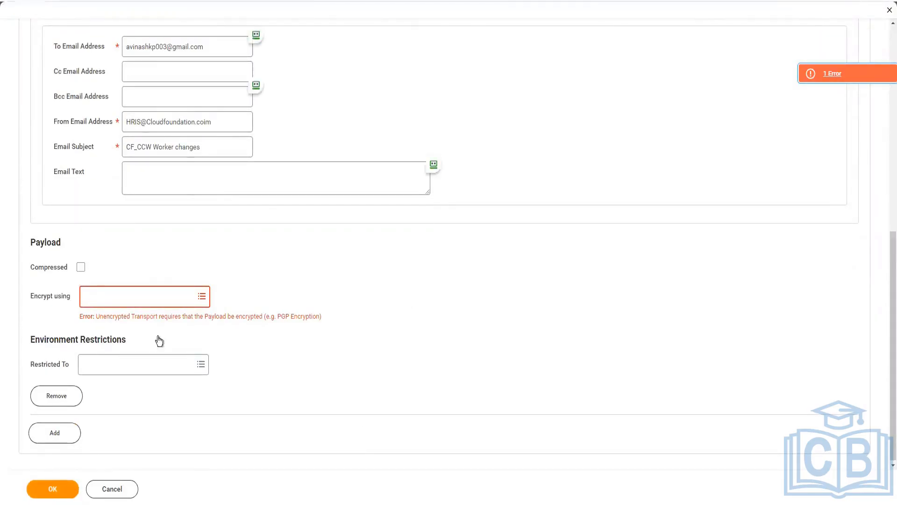
Step: Set the e-mail transport's payload to be encrypted using the PGP Certificate
left_click(137, 302)
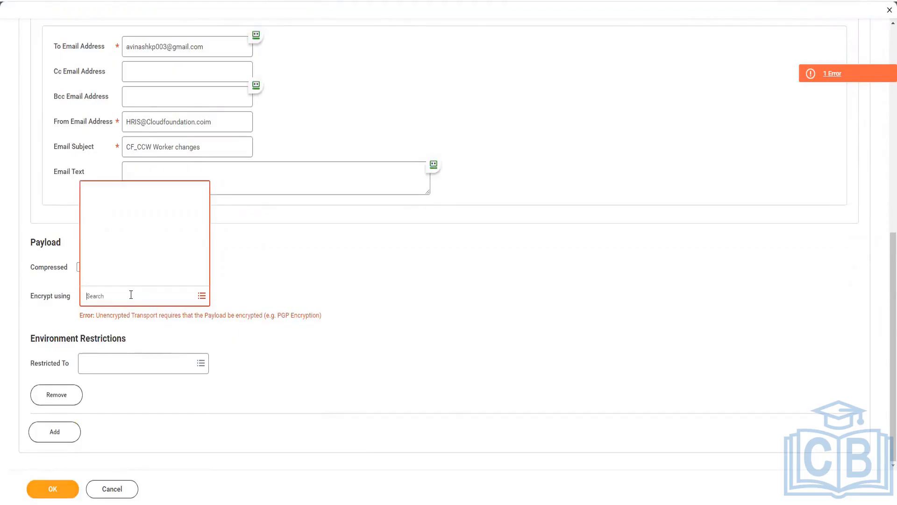
left_click(93, 262)
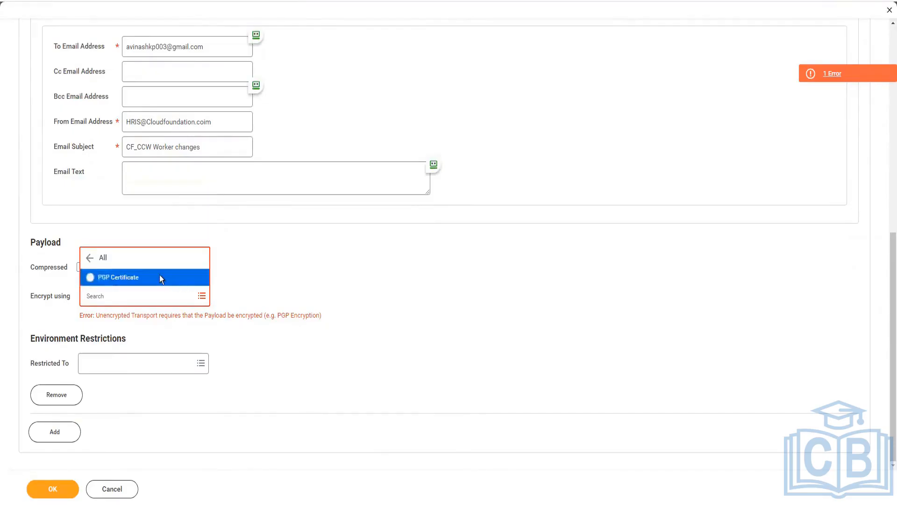
left_click(159, 278)
left_click(387, 305)
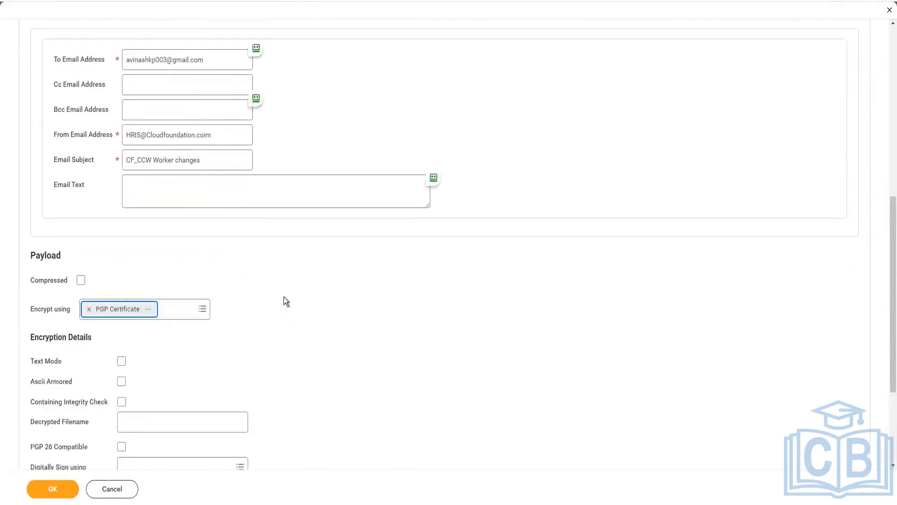
scroll(284, 298, "up", 2)
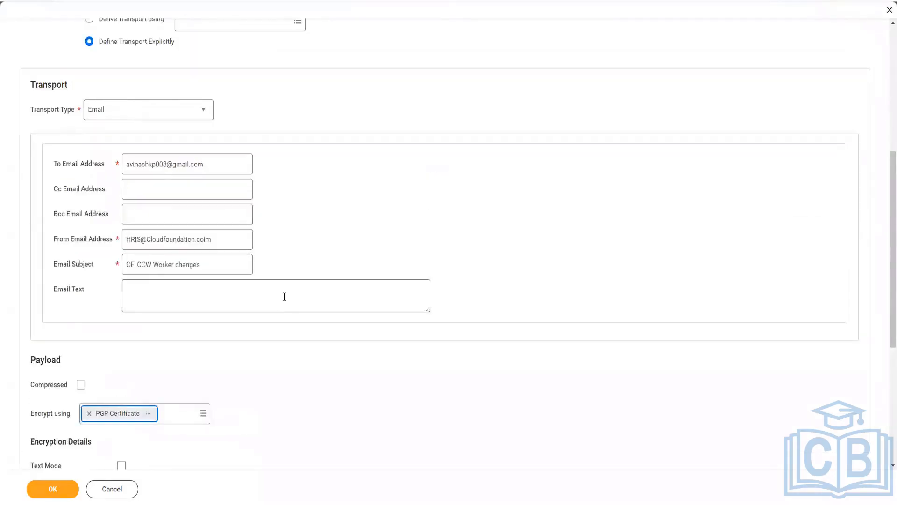
scroll(285, 296, "down", 4)
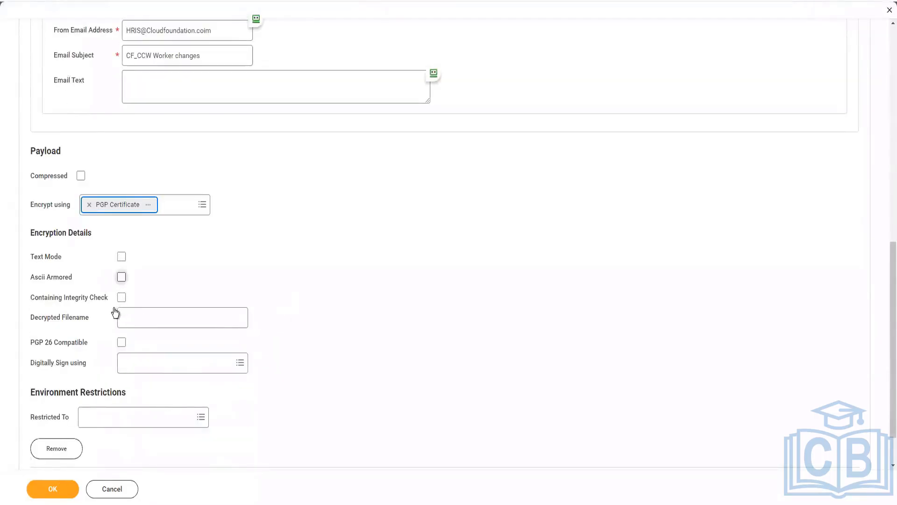
left_click(121, 258)
left_click(120, 257)
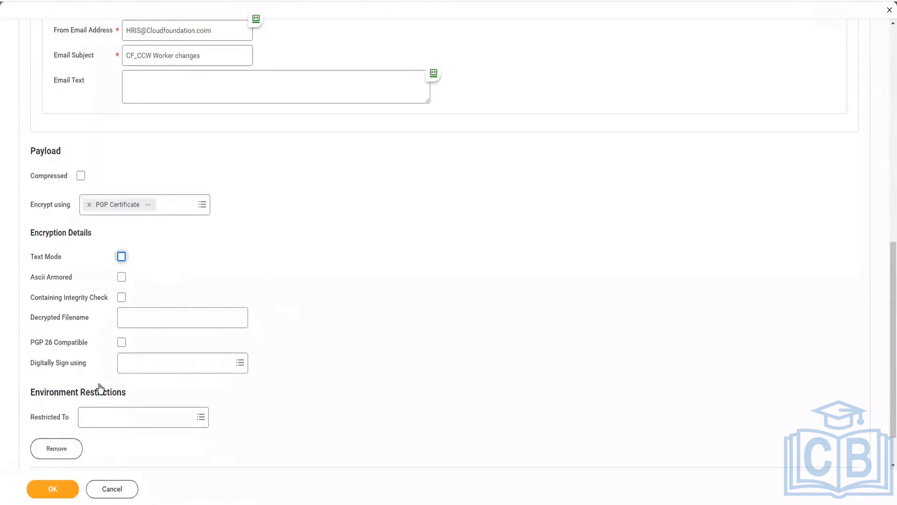
Step: Submit the Document Delivery configuration with its PGP-encrypted e-mail transport and finish the task
left_click(54, 488)
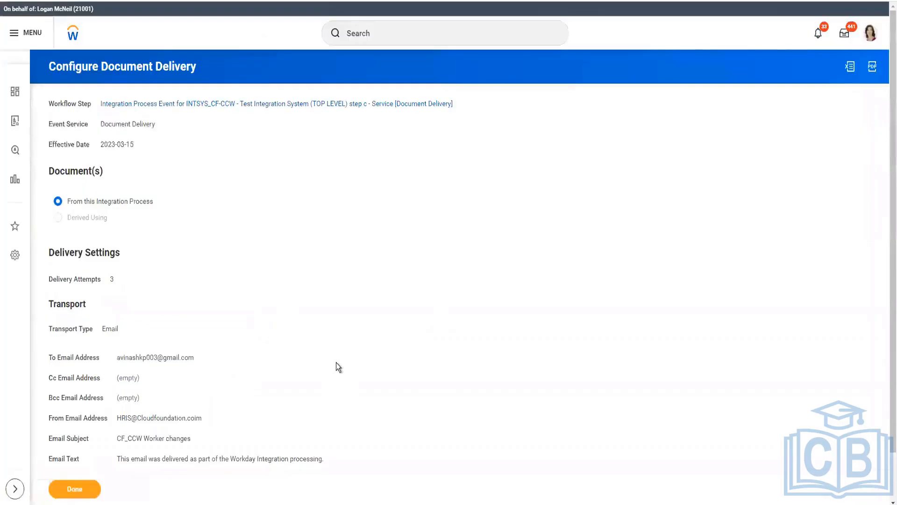
left_click(57, 491)
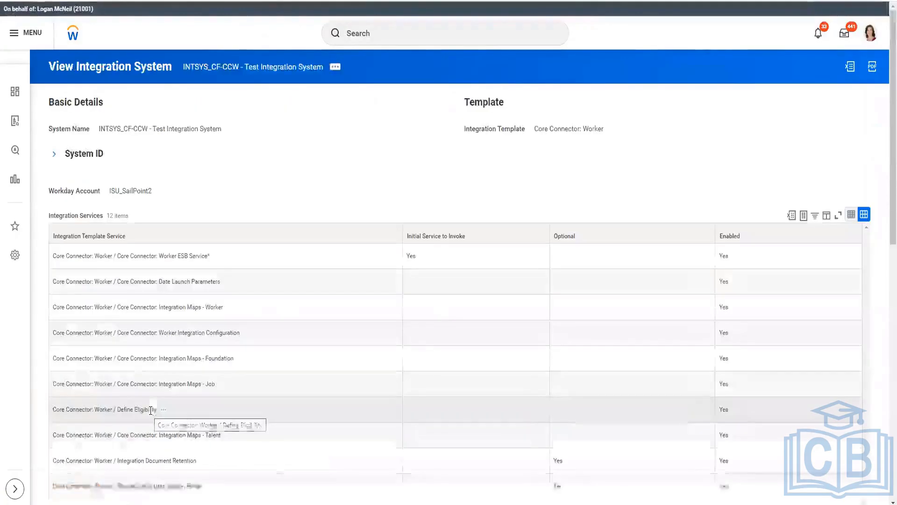
Step: View the business process definitions of the INTSYS_CF-CCW - Test Integration System
left_click(335, 69)
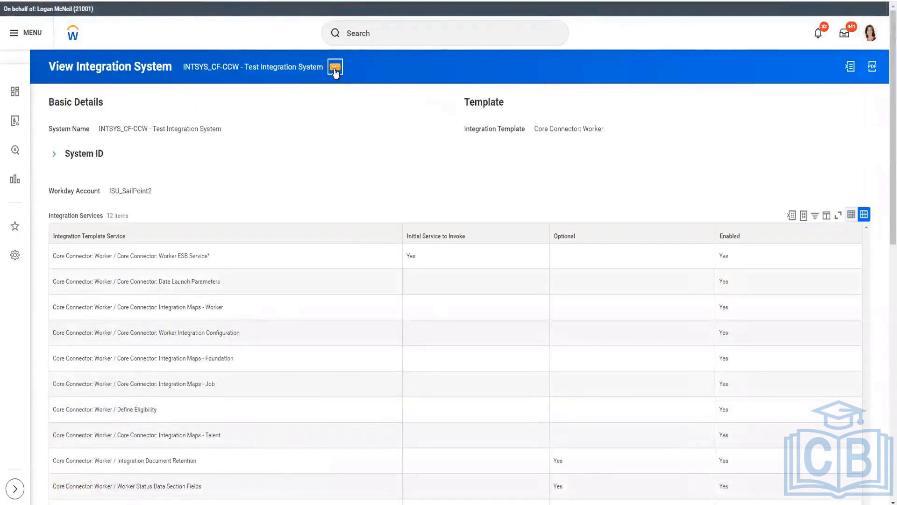
scroll(254, 173, "down", 6)
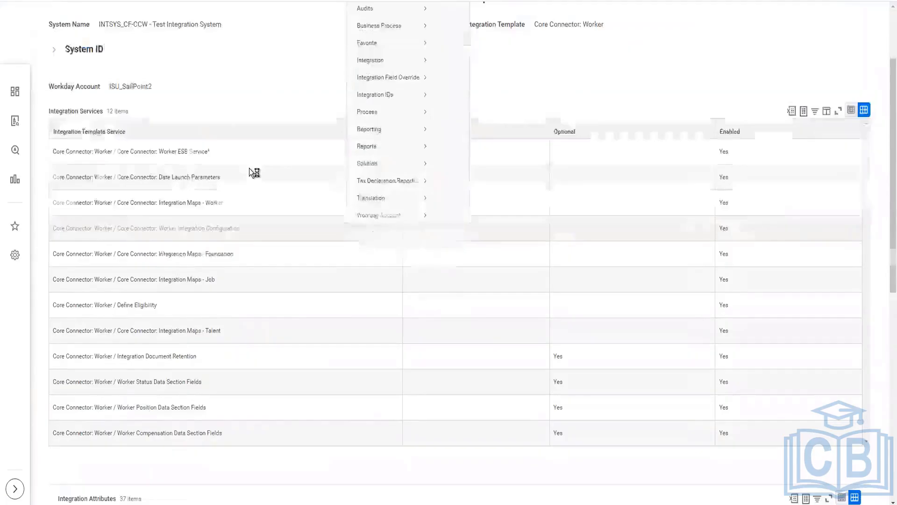
scroll(253, 327, "down", 5)
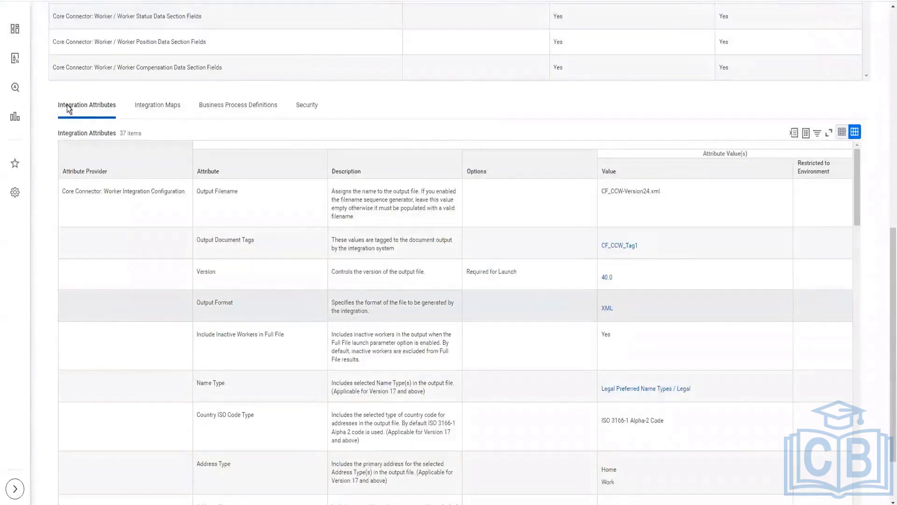
left_click(251, 105)
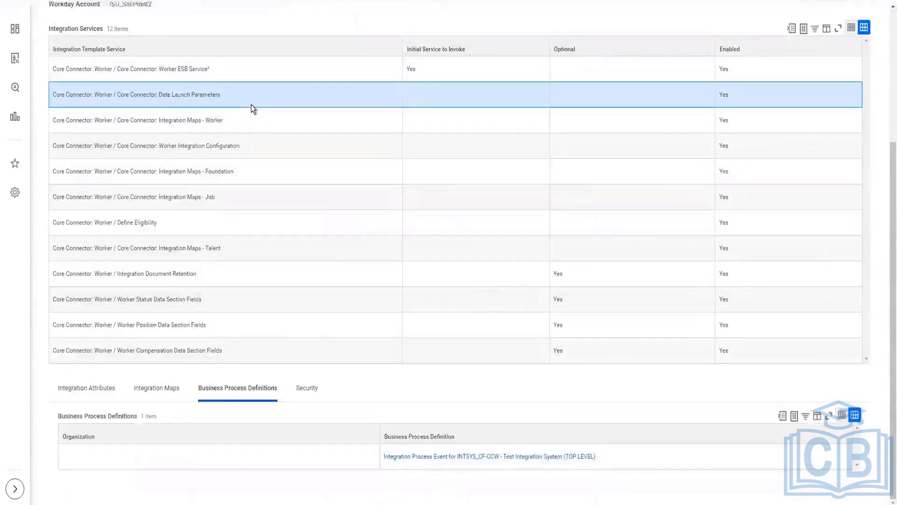
left_click(532, 460)
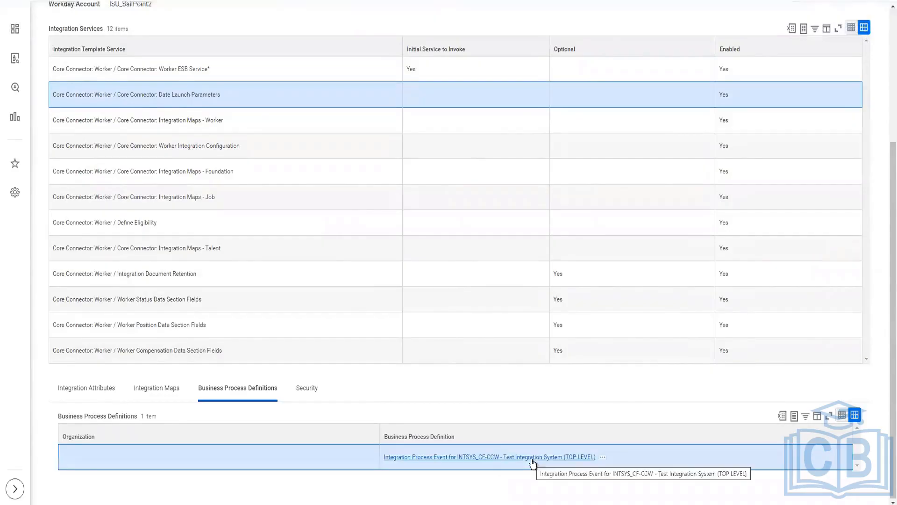
right_click(576, 457)
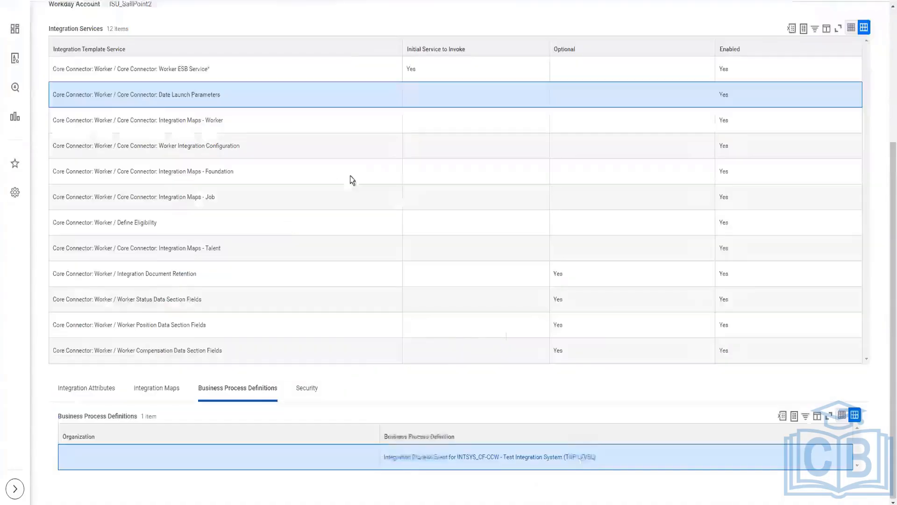
Step: Launch / Schedule the INTSYS_CF-CCW integration system with the run frequency Weekly Recurrence
scroll(355, 61, "up", 4)
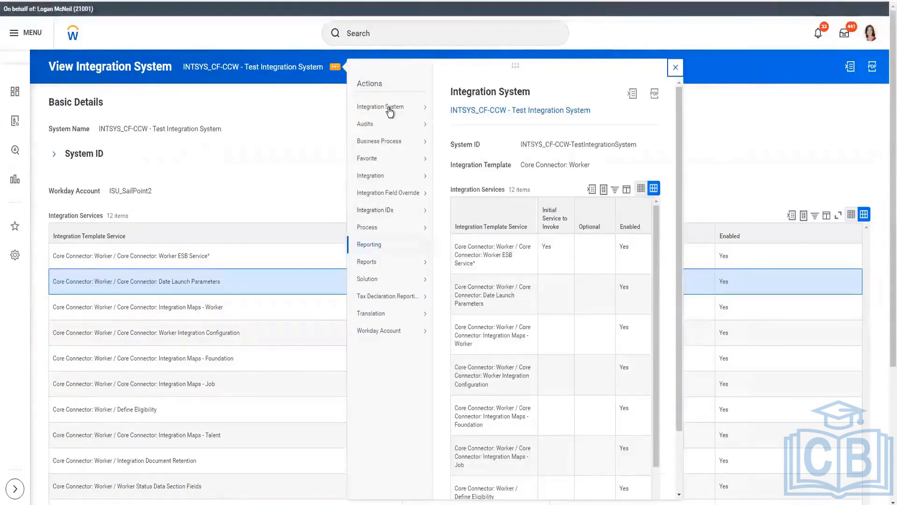
mouse_move(370, 178)
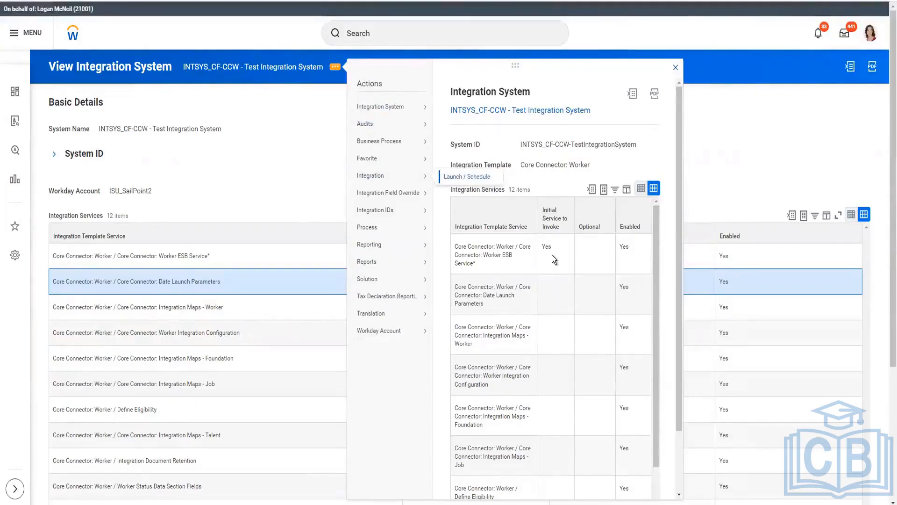
key("Escape")
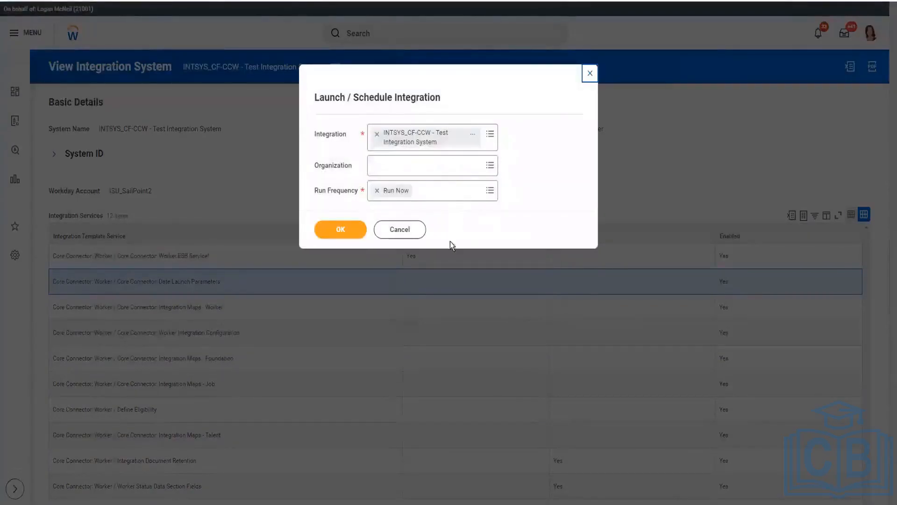
left_click(423, 191)
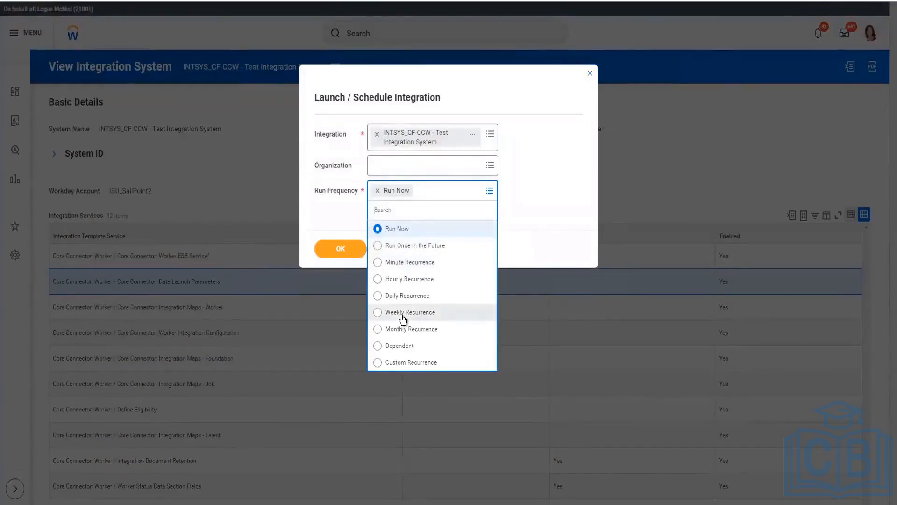
left_click(403, 320)
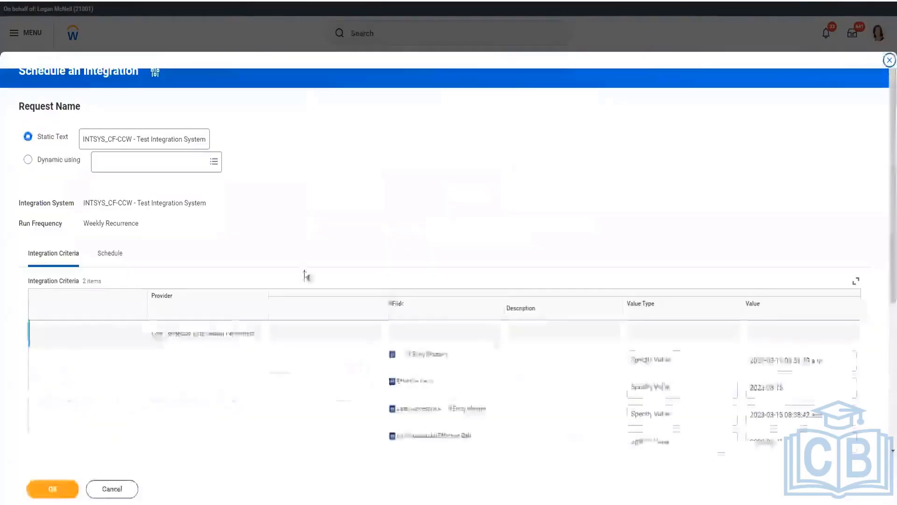
Step: Set the As Of Entry Moment launch parameter to Determine Value at Runtime using Current Moment (DateTime)
scroll(590, 355, "down", 2)
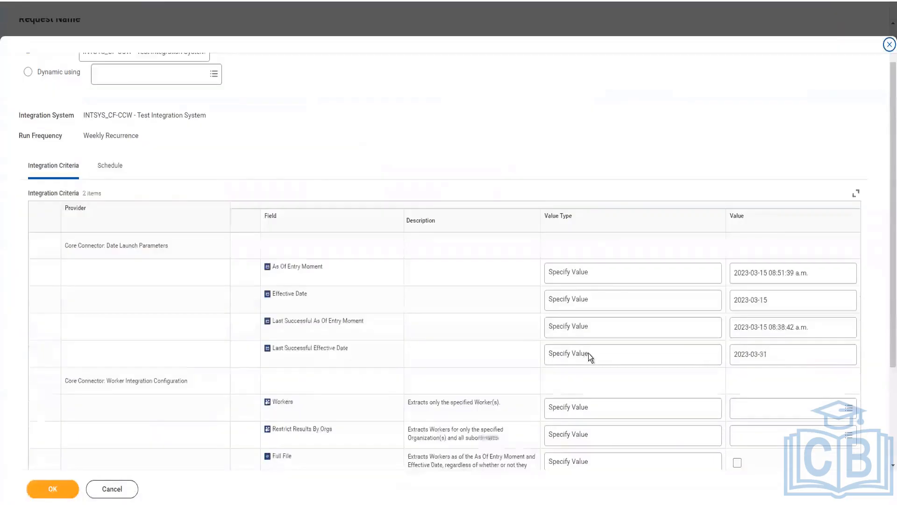
scroll(588, 276, "down", 1)
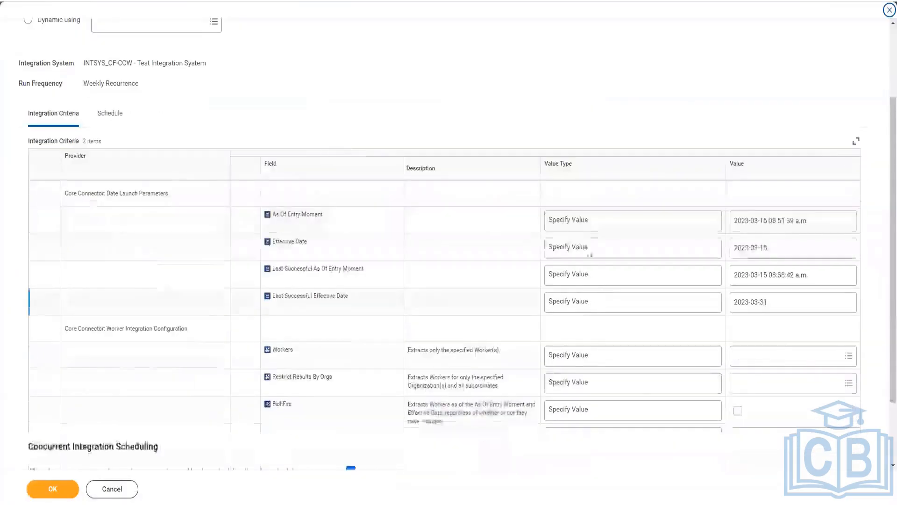
left_click(585, 225)
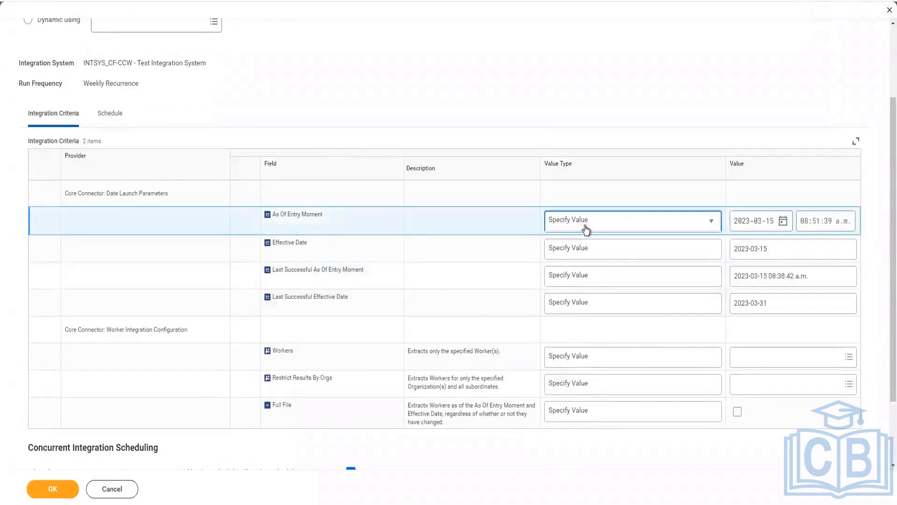
left_click(586, 228)
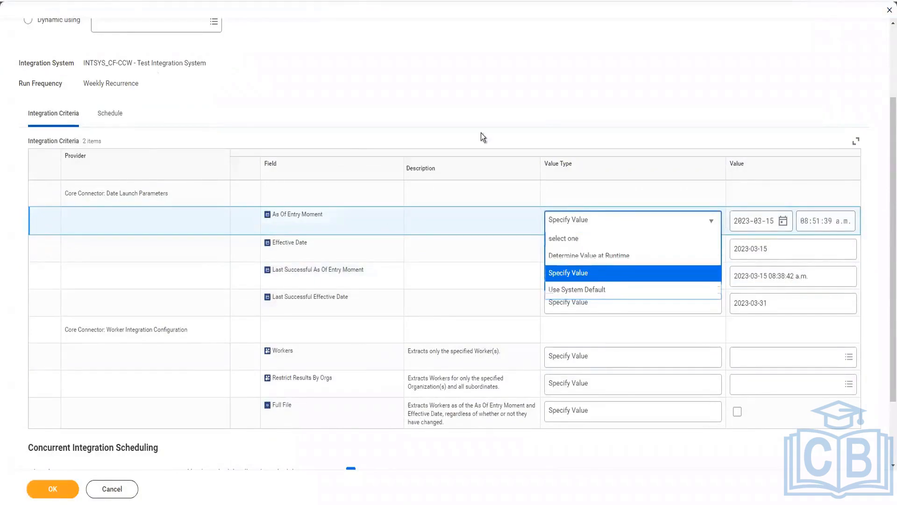
left_click(589, 255)
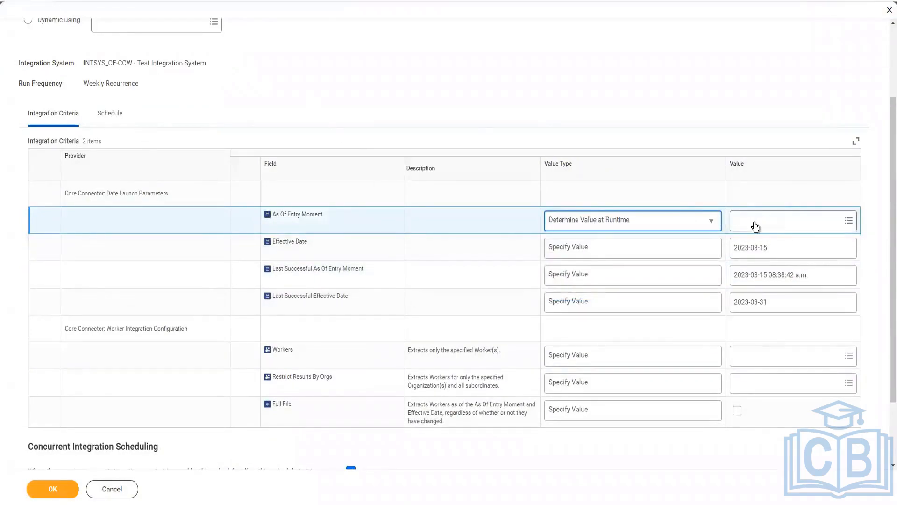
left_click(756, 227)
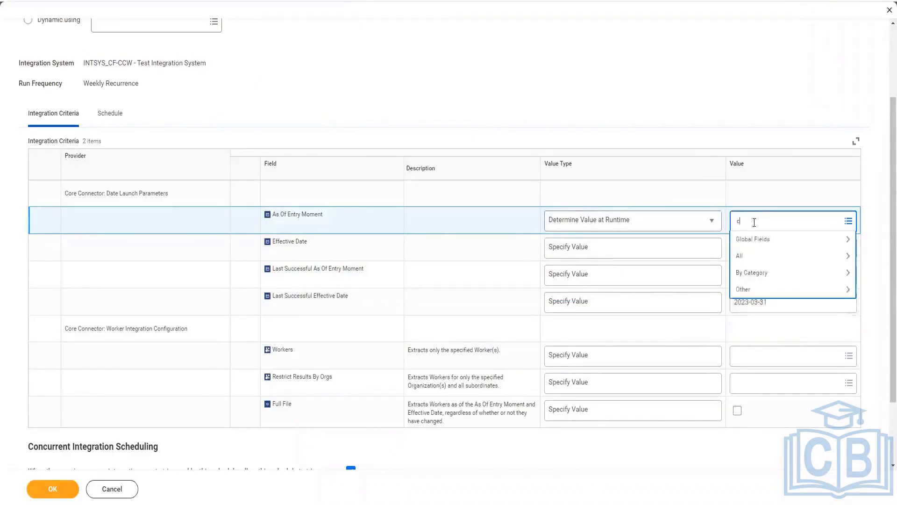
type("current momebt")
key("Return")
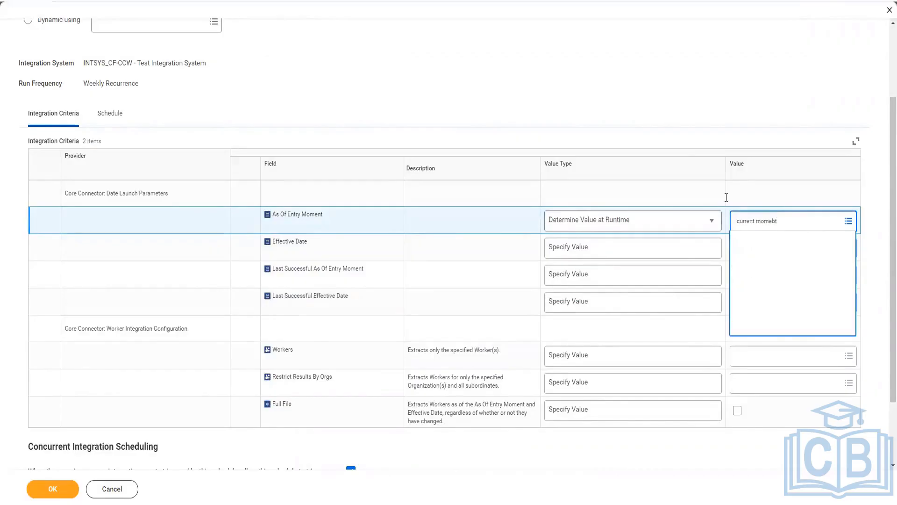
type("n")
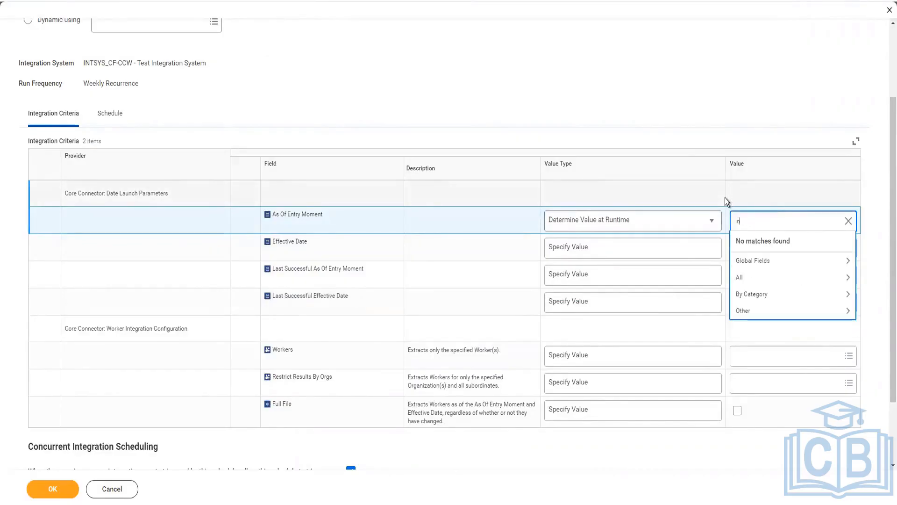
key("Return")
type("current moment")
key("Return")
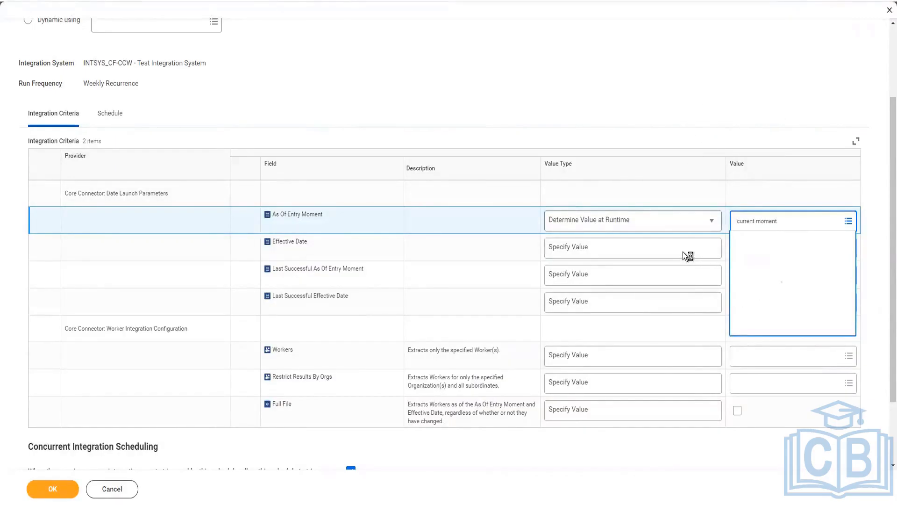
key("Return")
Step: Set the Effective Date launch parameter to Determine Value at Runtime using Last Day of This Month
left_click(635, 257)
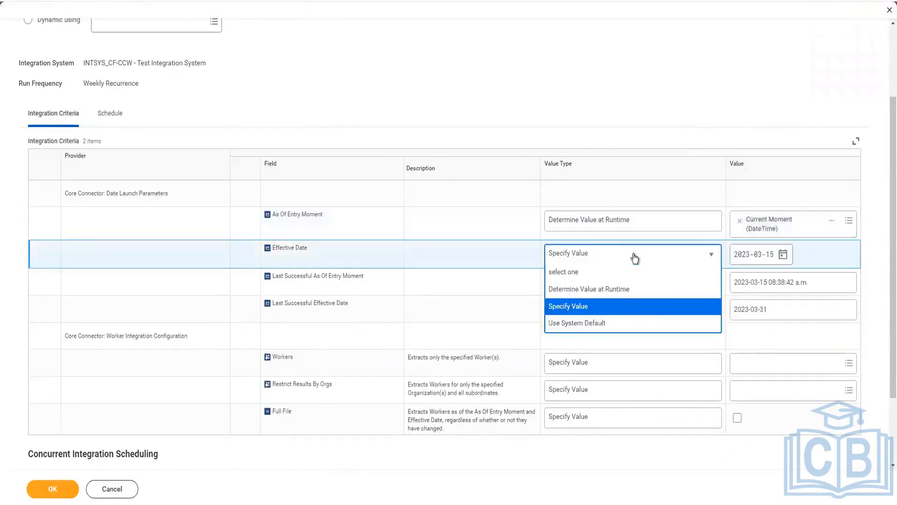
left_click(651, 289)
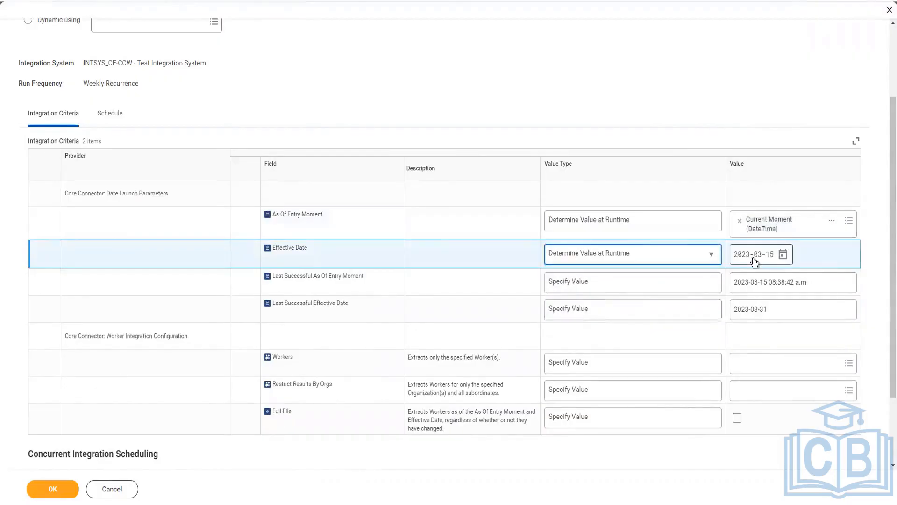
left_click(753, 257)
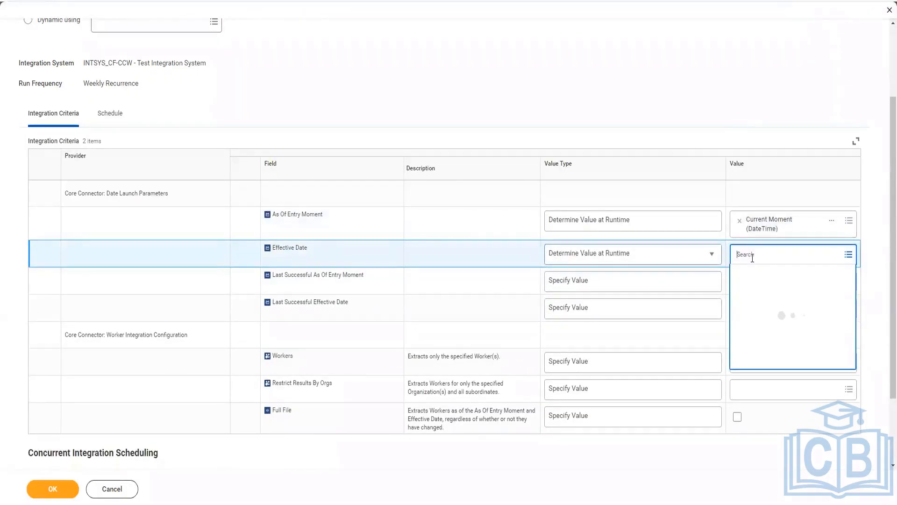
type("last day of this mon")
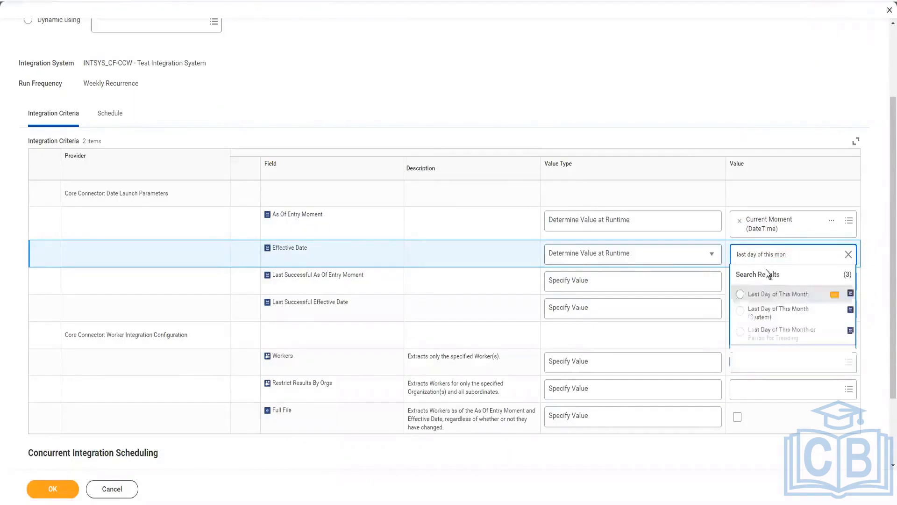
key("Return")
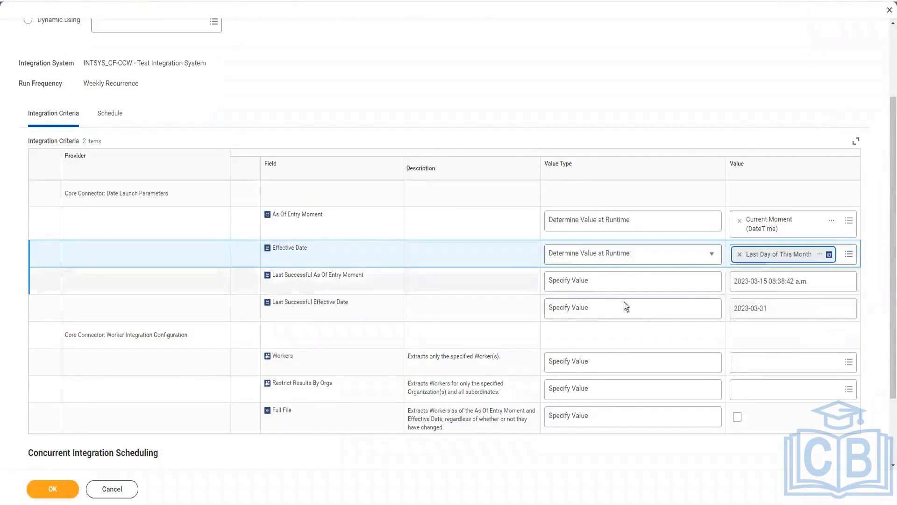
Step: Set Last Successful As Of Entry Moment to Determine Value at Runtime using As Of Entry DateTime of Last Completed Integration Event
left_click(829, 284)
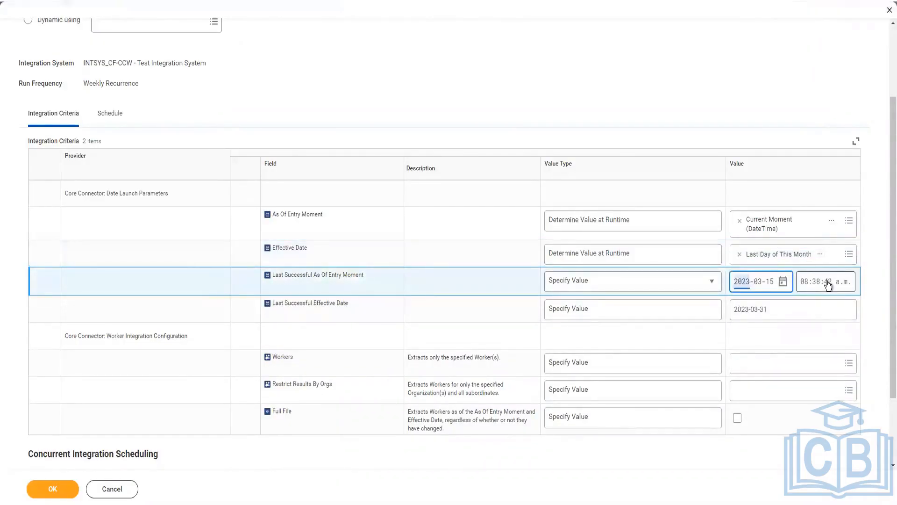
left_click(680, 287)
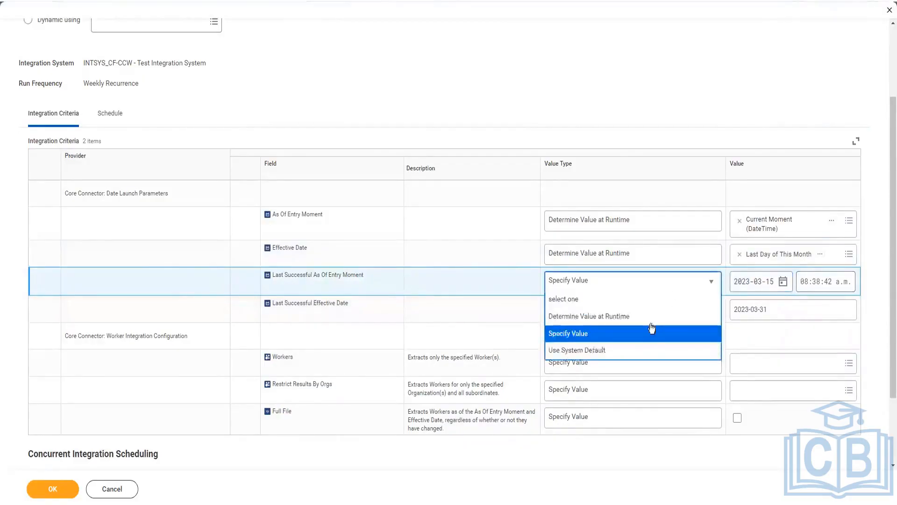
left_click(702, 321)
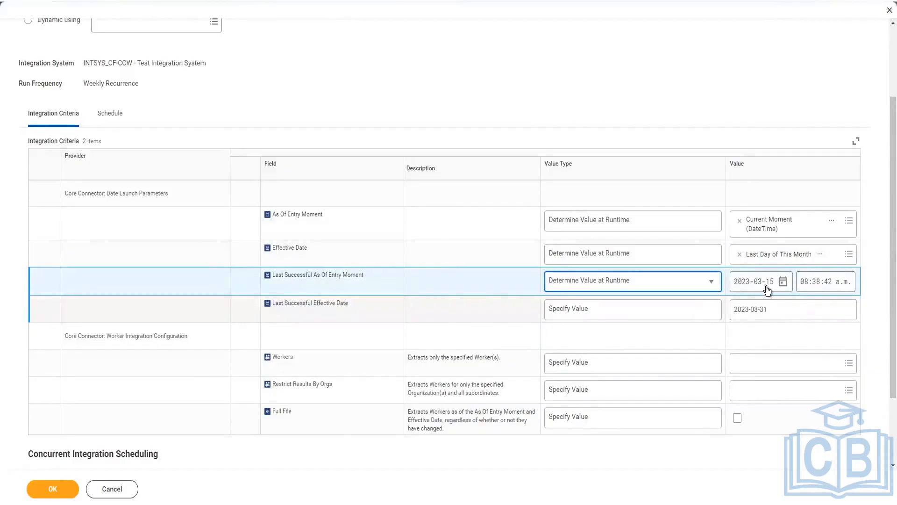
left_click(751, 290)
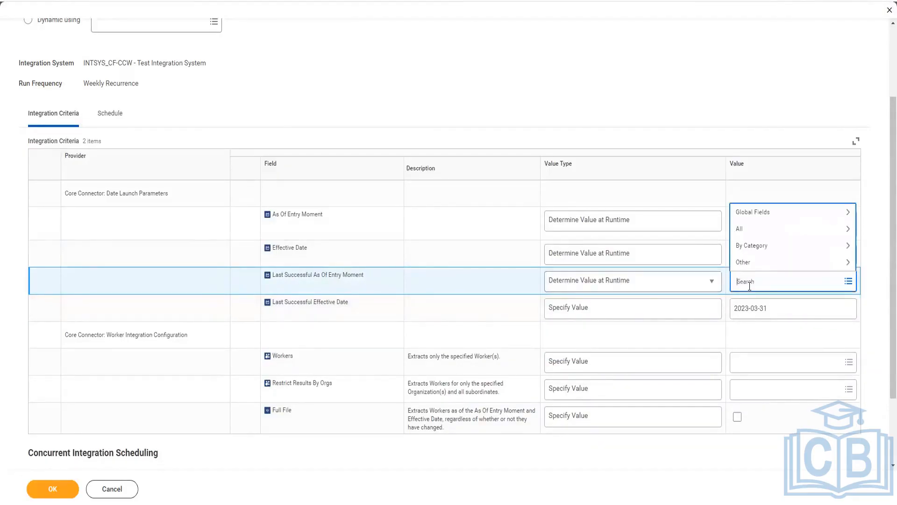
type("last succ Int eve")
key("Return")
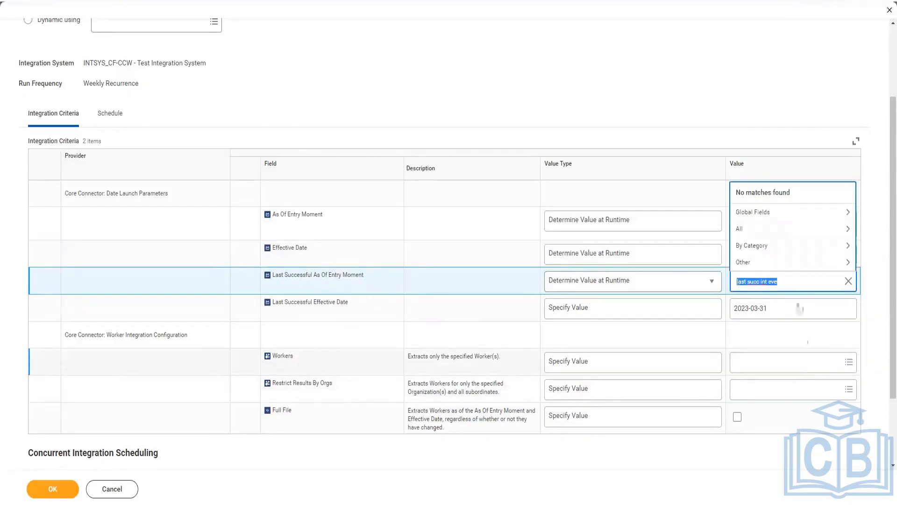
type("t int eve")
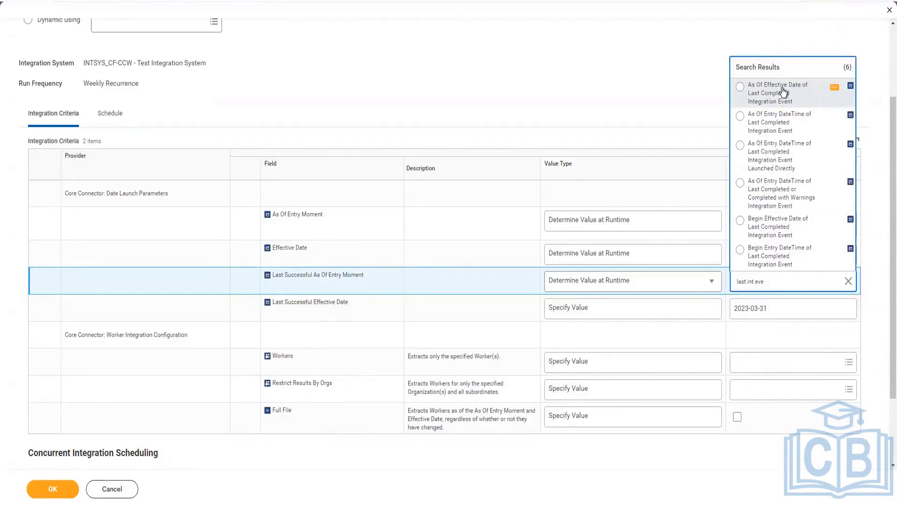
left_click_drag(784, 92, 785, 125)
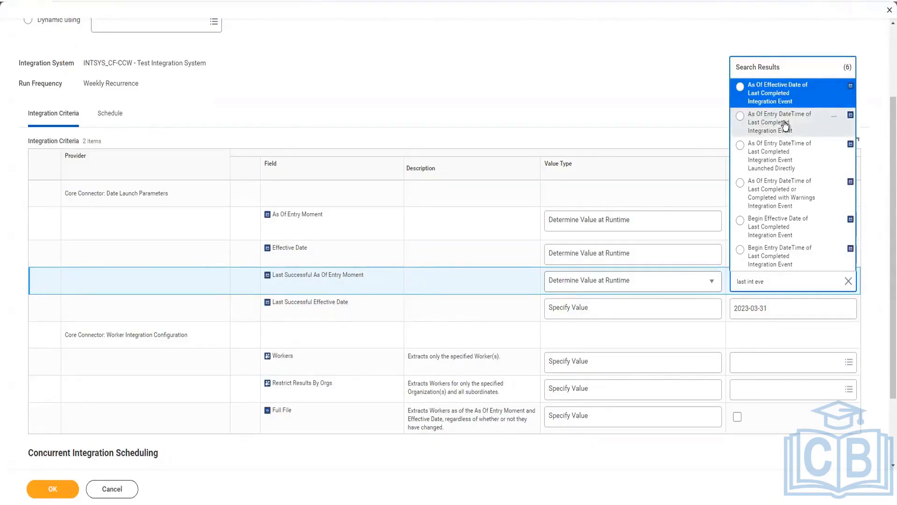
left_click(785, 125)
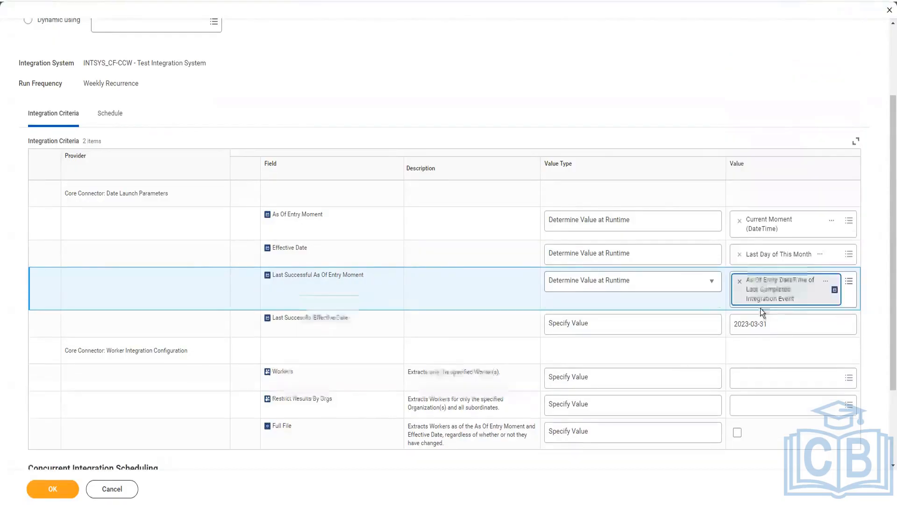
Step: Review the report field details of As Of Entry DateTime of Last Completed Integration Event and close them
left_click(835, 283)
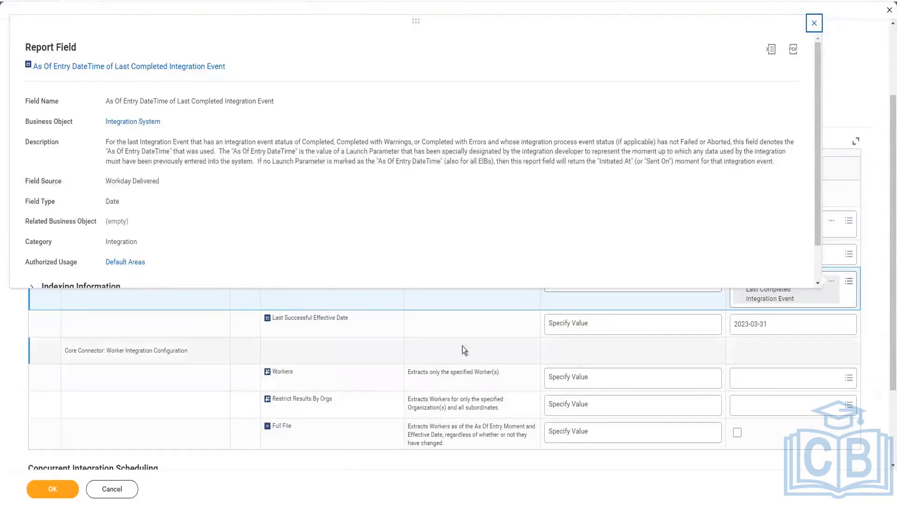
left_click(337, 342)
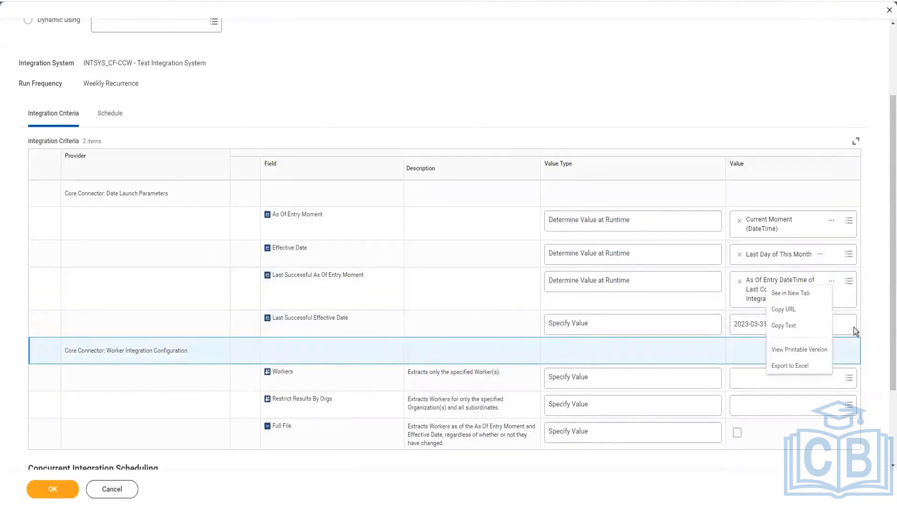
left_click(611, 323)
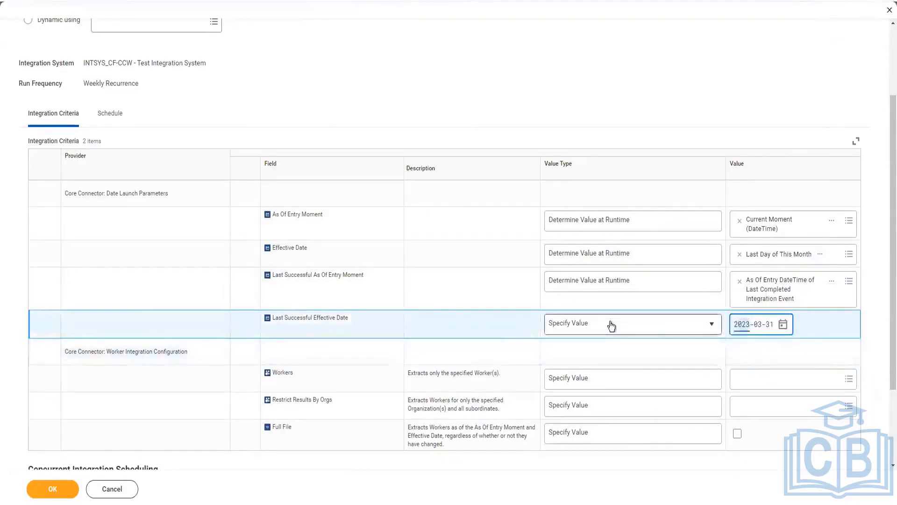
Step: Set Last Successful Effective Date to Determine Value at Runtime using As Of Entry DateTime of Last Completed or Completed with Warnings Integration Event
left_click(610, 323)
left_click(605, 358)
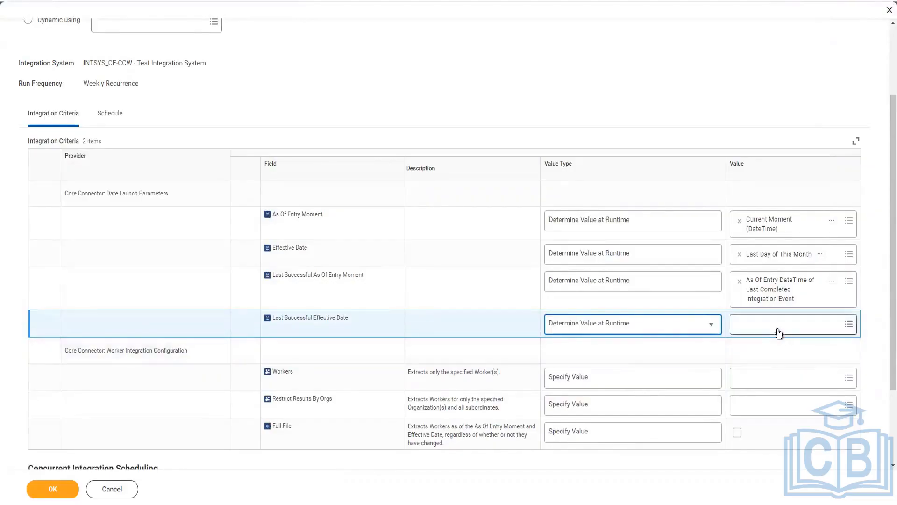
left_click(779, 329)
type("la")
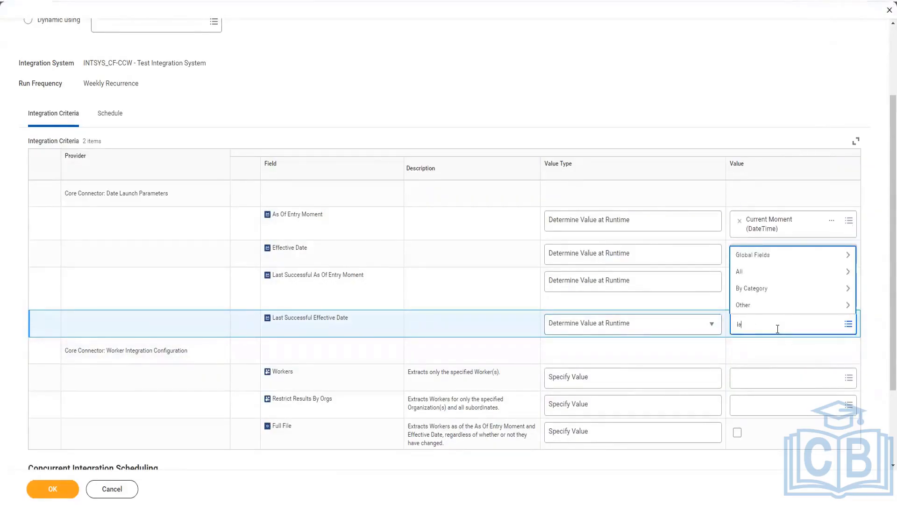
type("st com int")
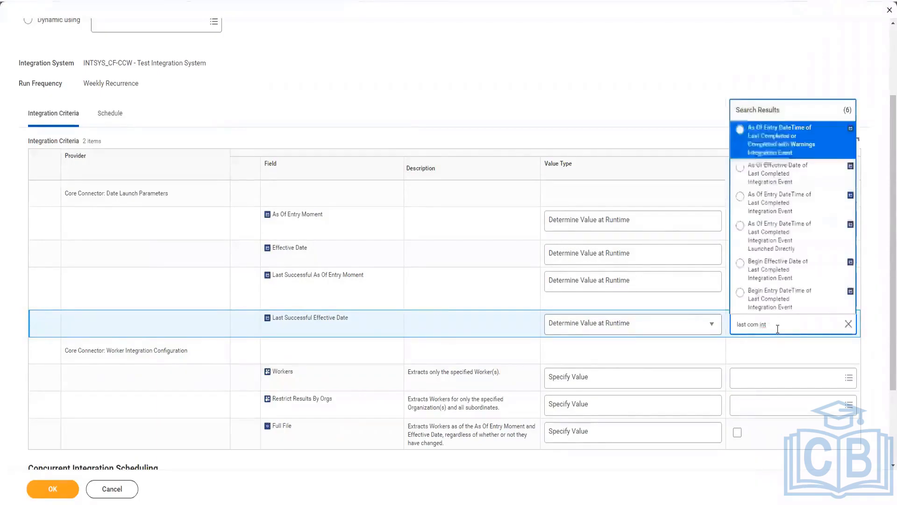
left_click(789, 139)
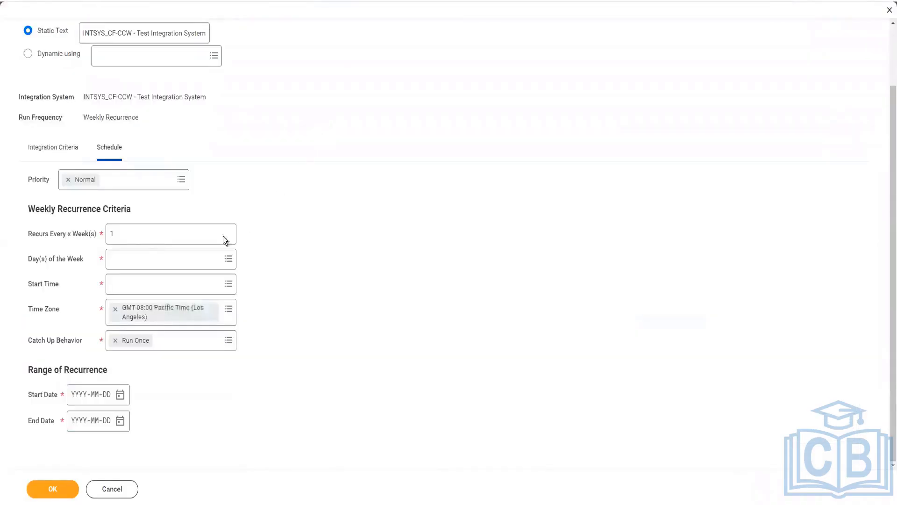
Step: Set the weekly recurrence criteria in the integration's schedule to run on Thursday with a start time of 8:00 AM
left_click(144, 260)
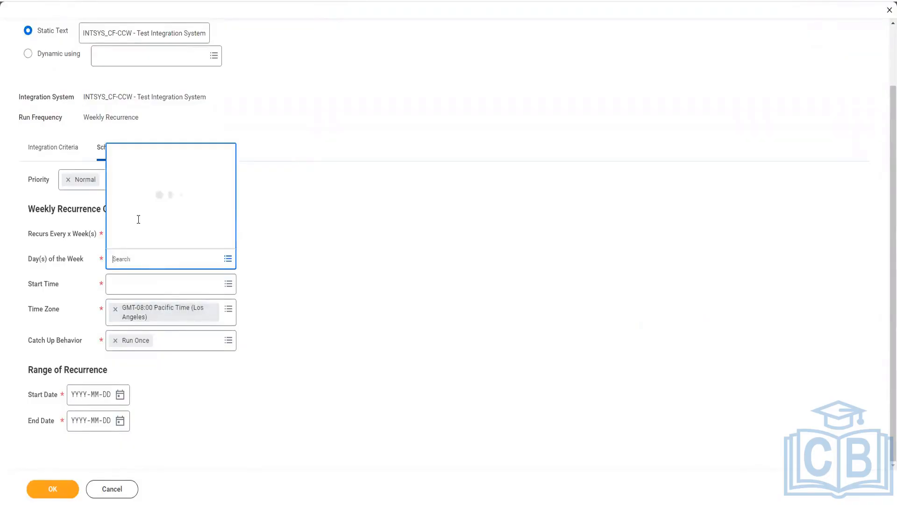
left_click(133, 239)
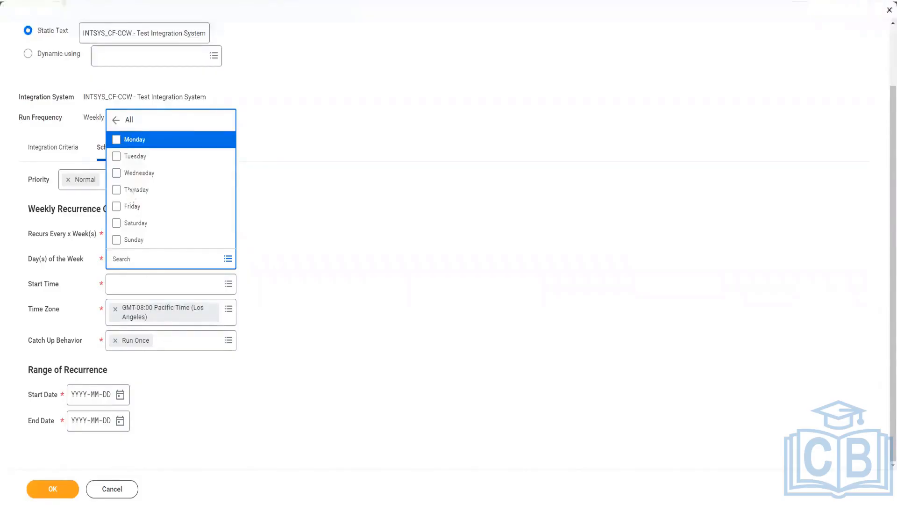
left_click(120, 192)
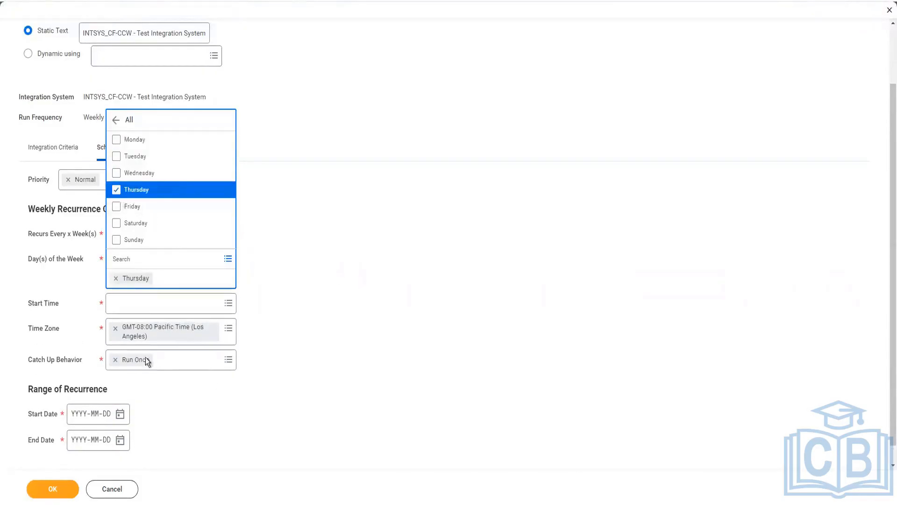
left_click(143, 302)
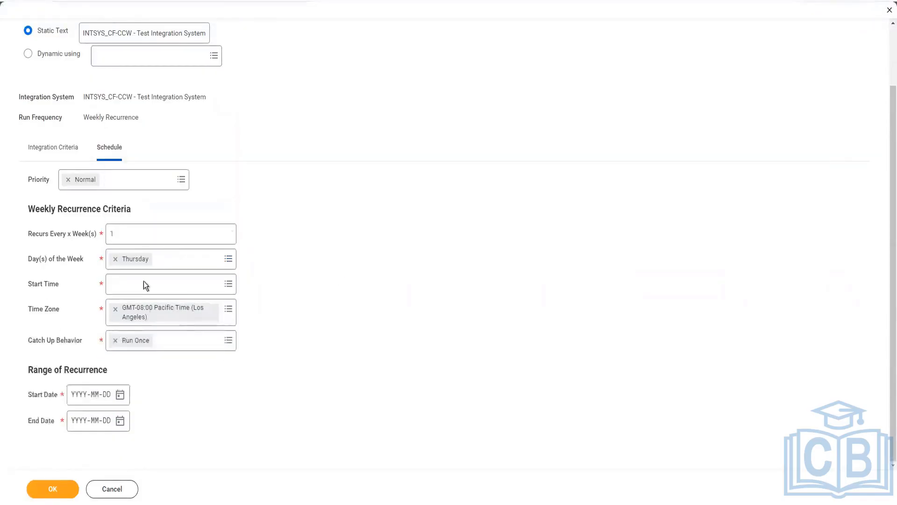
left_click(144, 282)
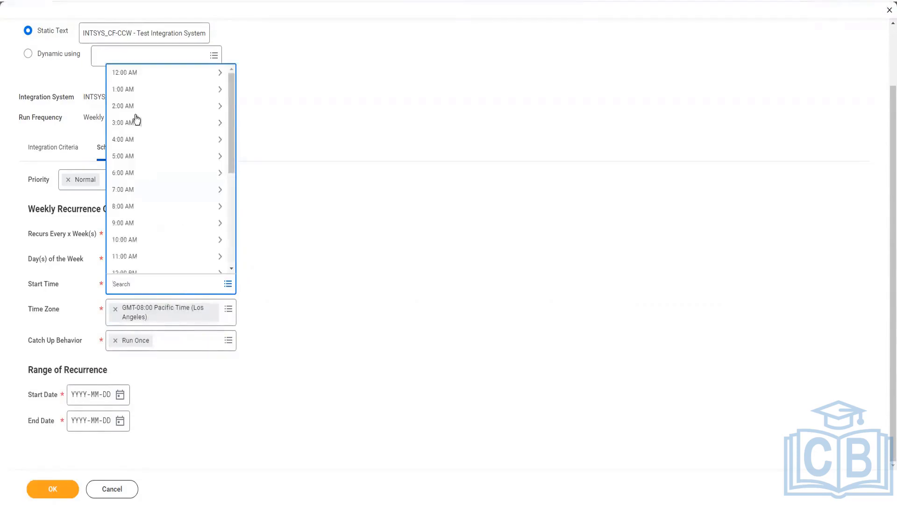
left_click(132, 206)
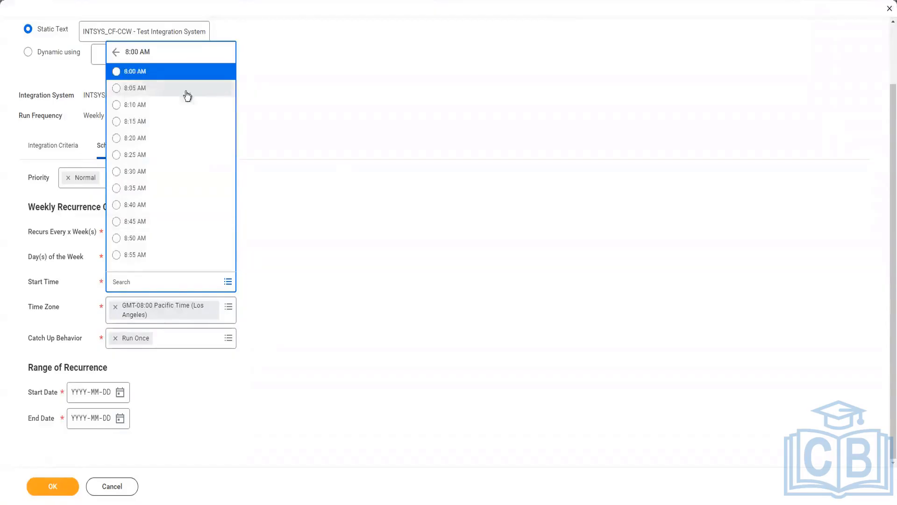
Step: Set the range of recurrence from 2023-03-16 to 2023-03-29 and submit the integration schedule
left_click(120, 394)
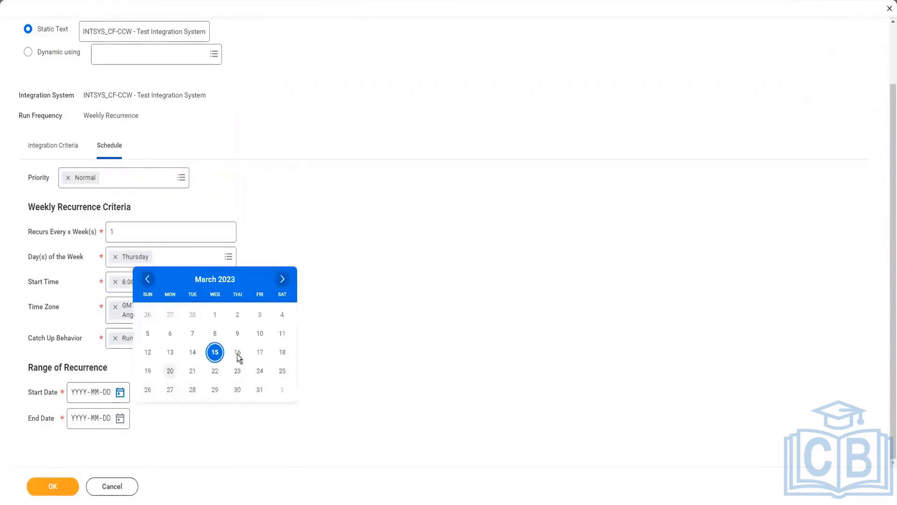
left_click(238, 355)
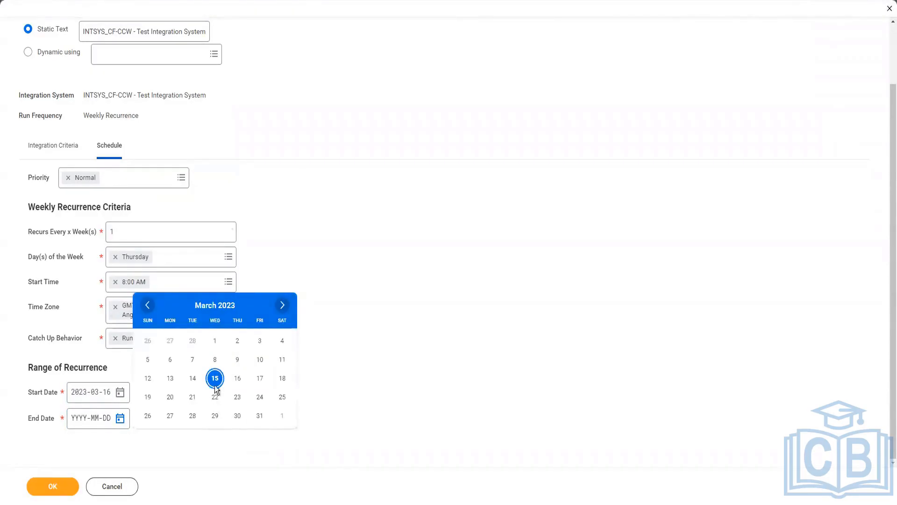
left_click(215, 417)
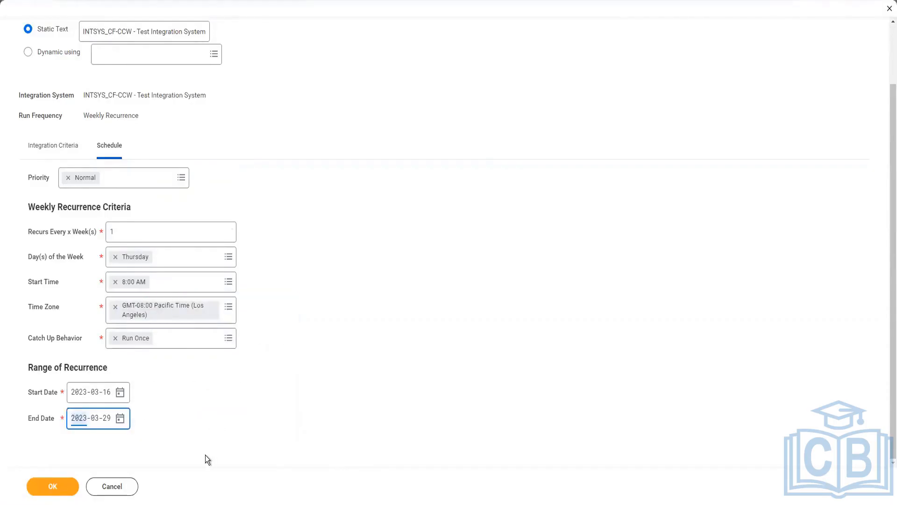
left_click(203, 416)
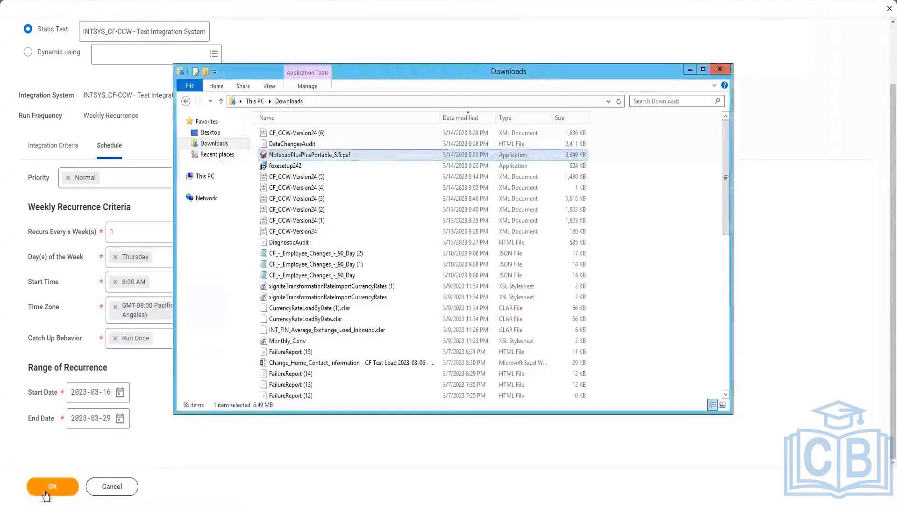
left_click(49, 489)
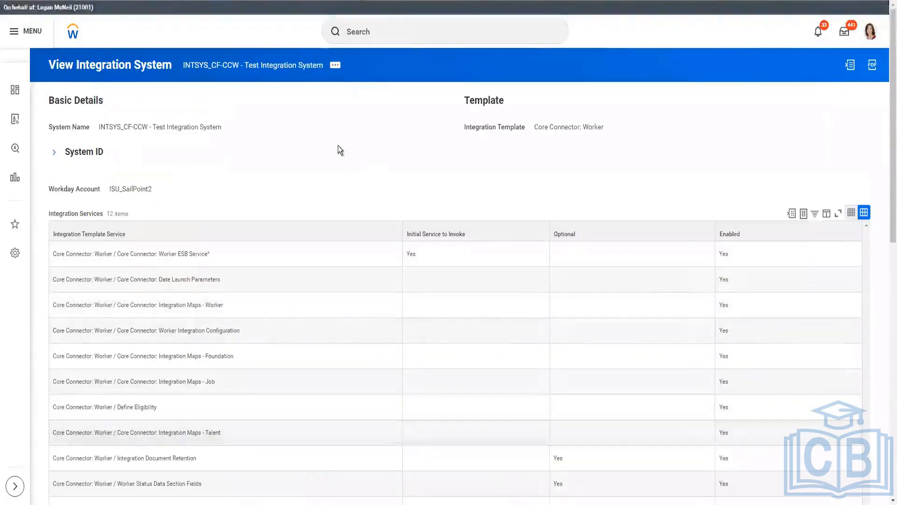
Step: Run the Scheduled Future Processes report for the INTSYS_CF-CCW integration system
scroll(338, 151, "down", 3)
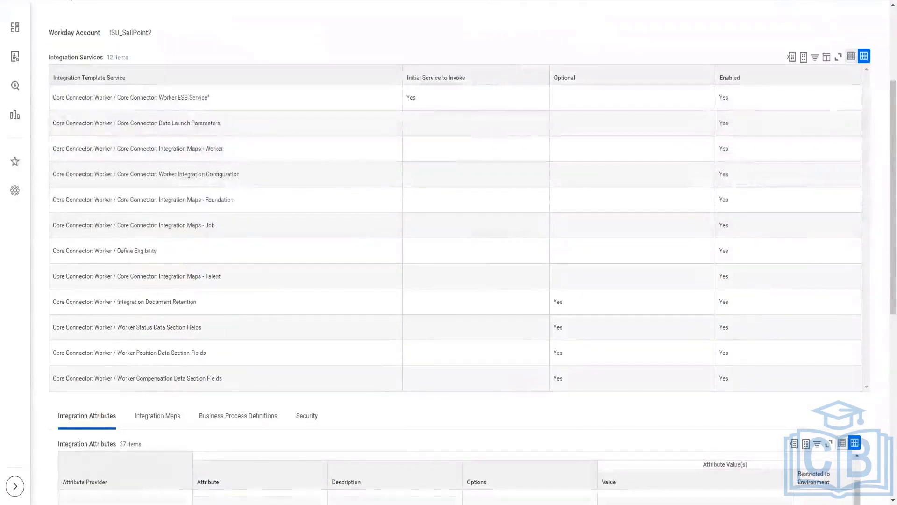
scroll(425, 404, "down", 5)
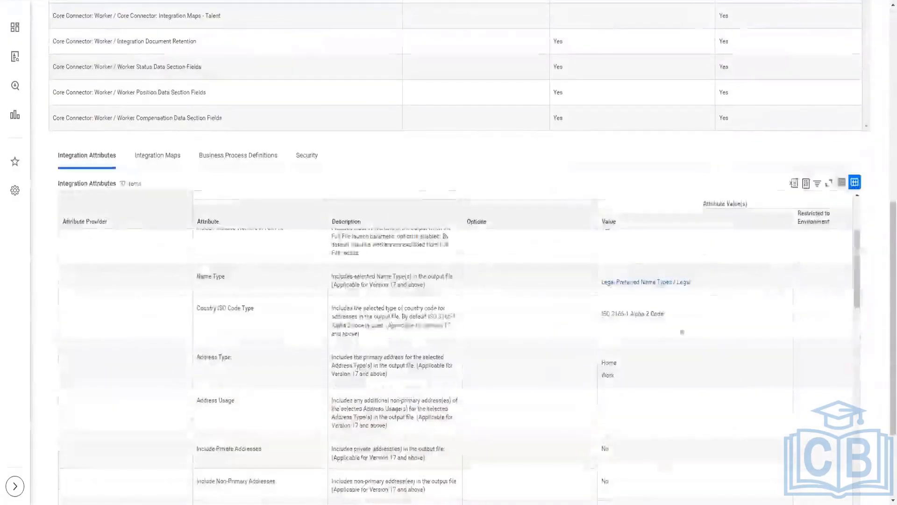
scroll(615, 319, "up", 3)
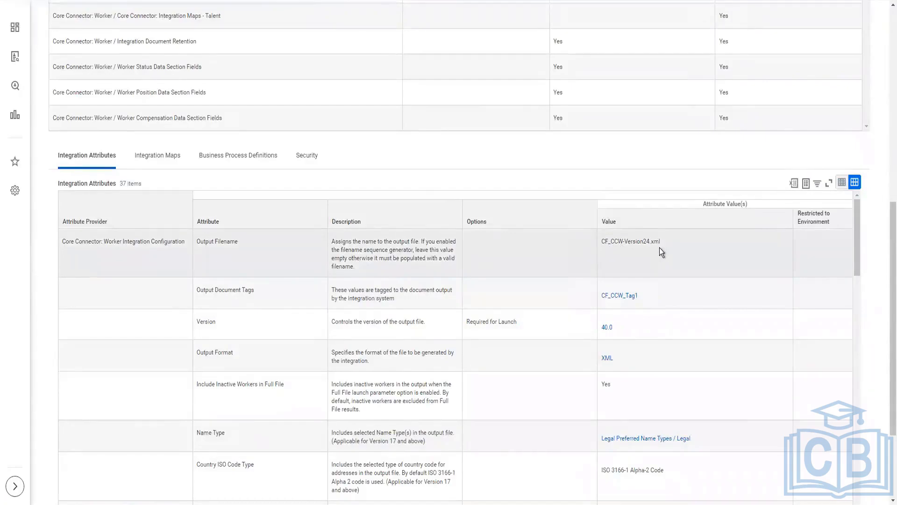
scroll(273, 185, "up", 8)
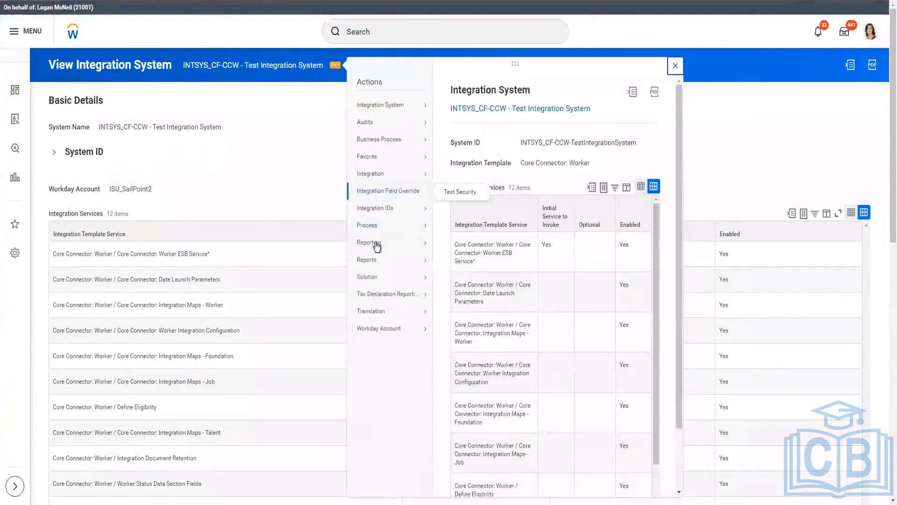
mouse_move(376, 244)
mouse_move(373, 260)
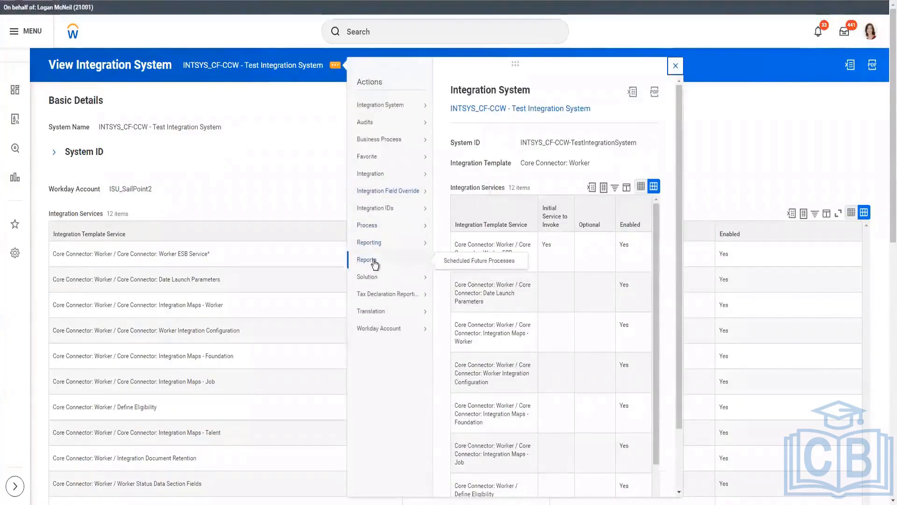
left_click(195, 188)
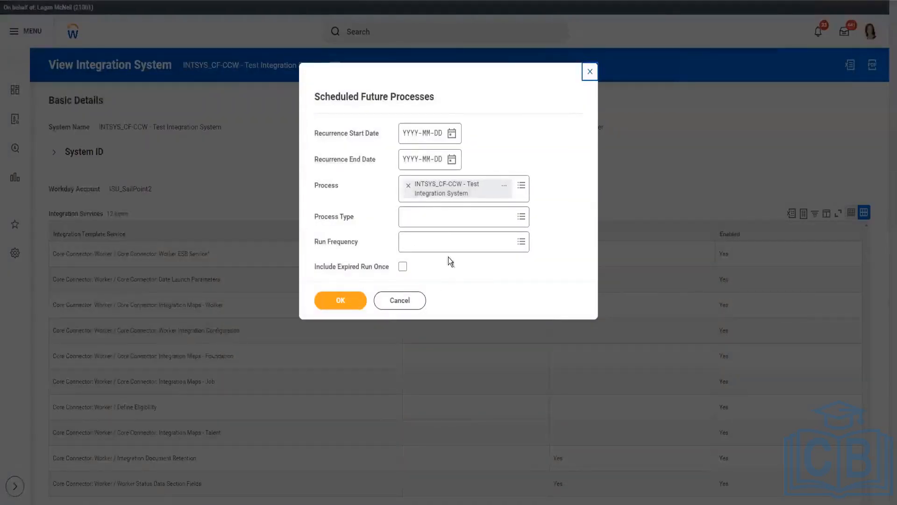
left_click(436, 215)
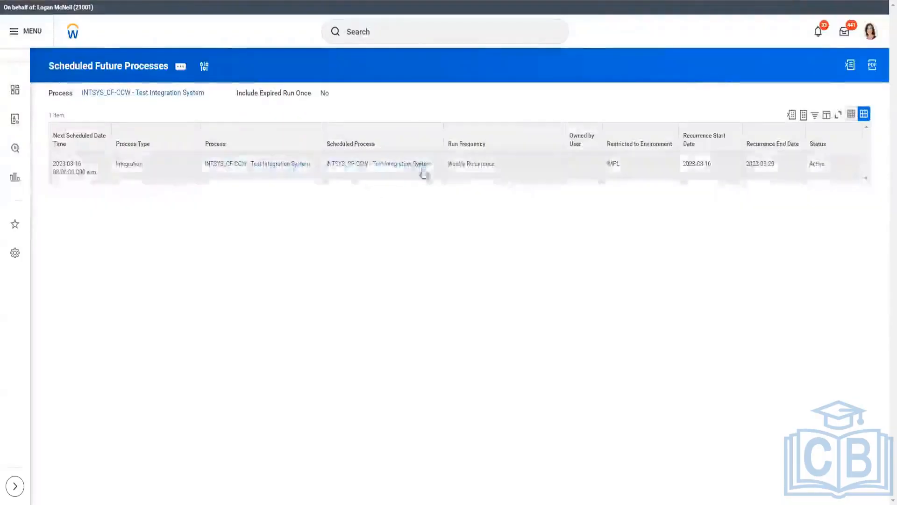
Step: Run the scheduled INTSYS_CF-CCW process immediately with Run Now and confirm the request
left_click(332, 173)
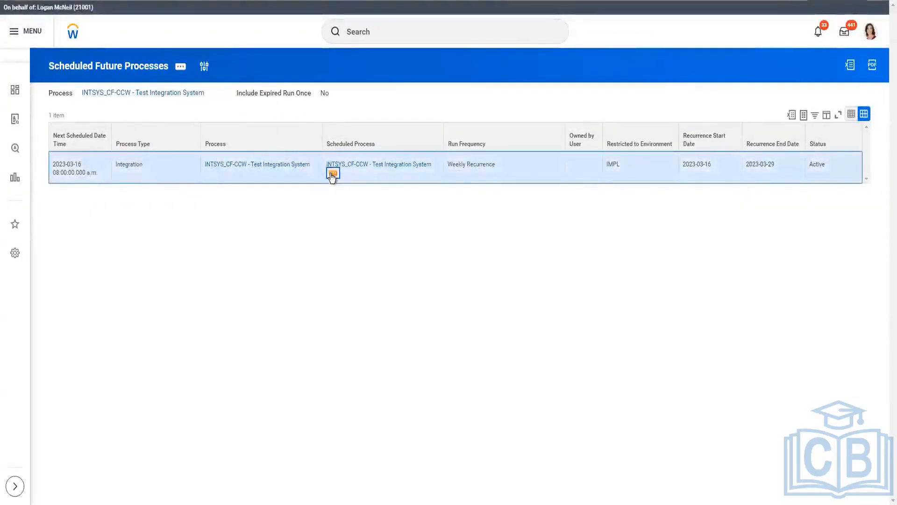
mouse_move(380, 299)
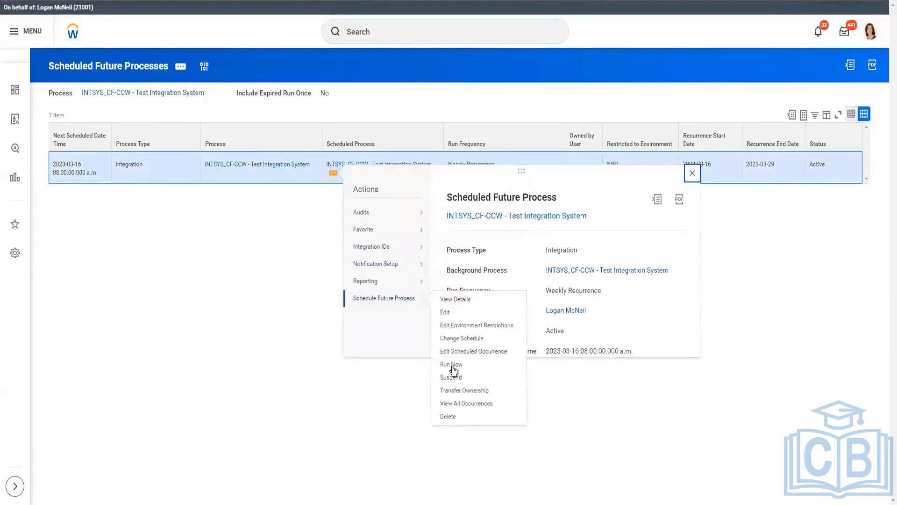
left_click(453, 365)
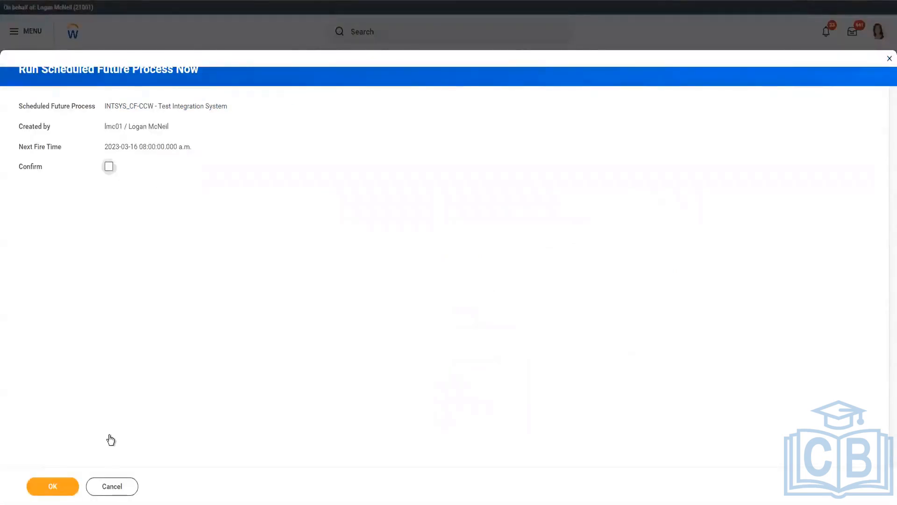
left_click(109, 166)
left_click(68, 491)
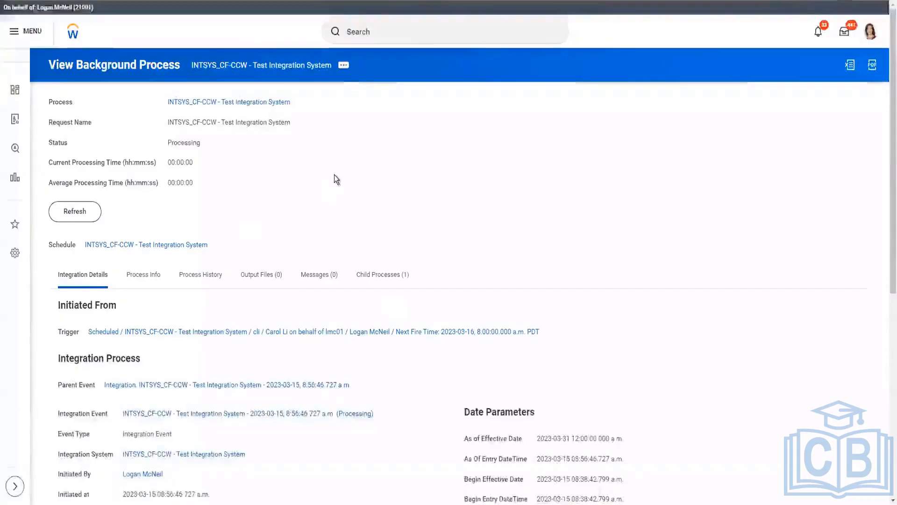
Step: Examine the background process's date parameters and the runtime values of its four date-related integration event parameters
scroll(335, 174, "down", 8)
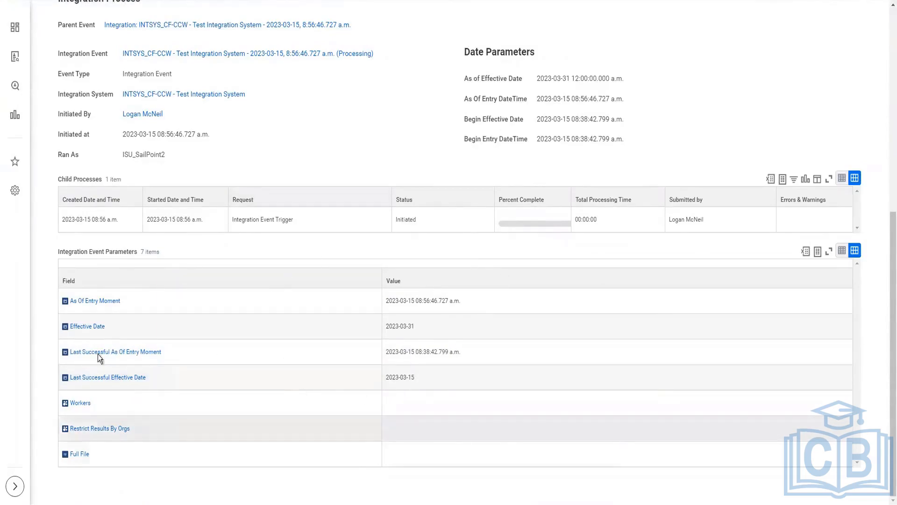
left_click_drag(61, 276, 492, 382)
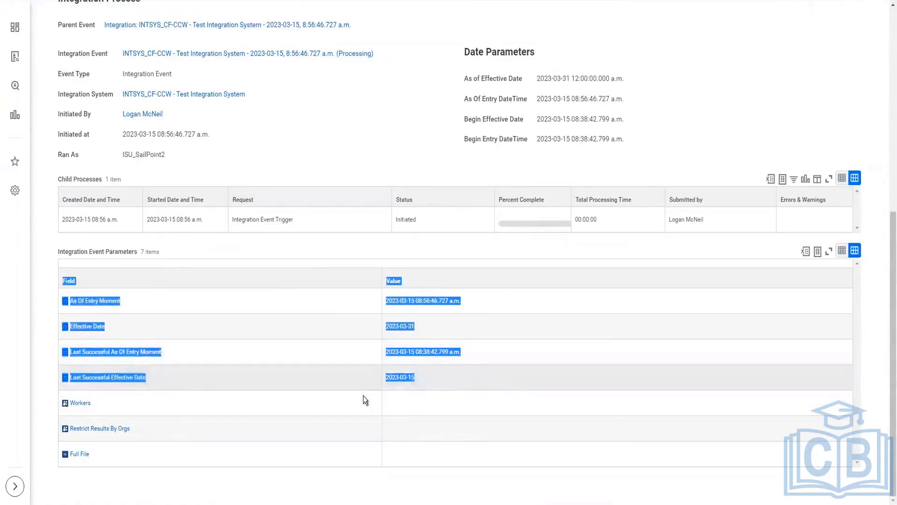
left_click(145, 173)
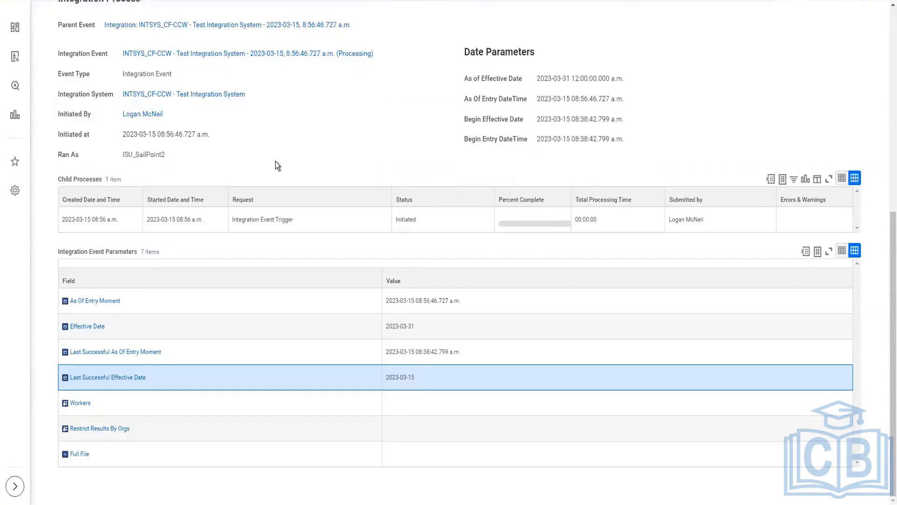
Step: Refresh the background process and check its status and child processes
scroll(275, 164, "up", 5)
left_click(67, 116)
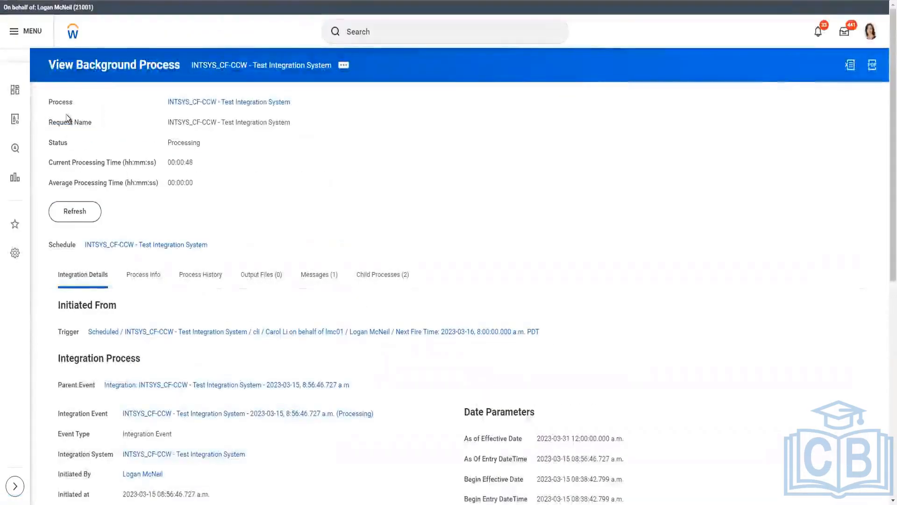
left_click(74, 210)
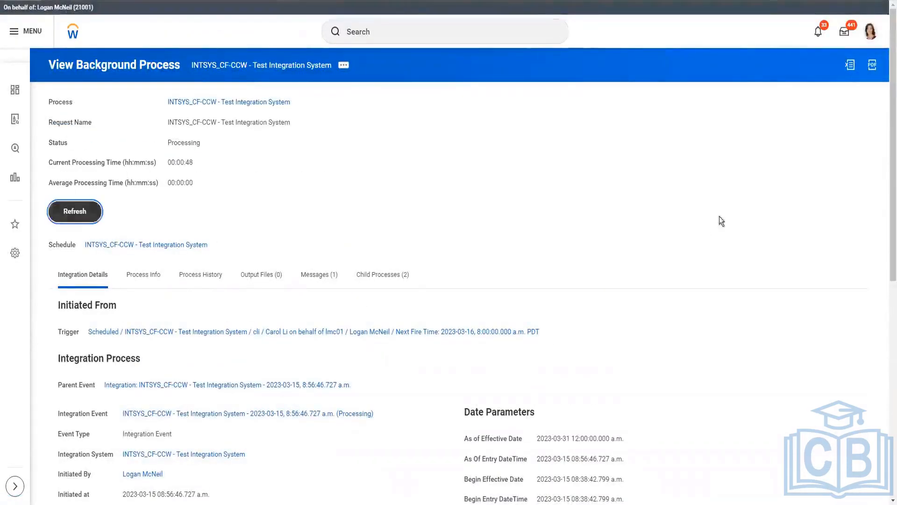
scroll(450, 199, "down", 4)
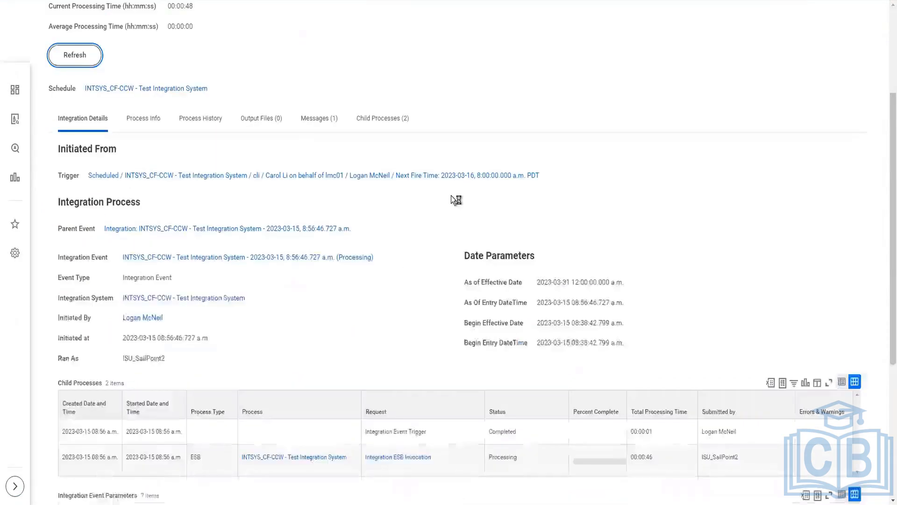
Step: Refresh the INTSYS_CF-CCW background process again and check its status, child processes and integration event parameters
scroll(270, 447, "down", 1)
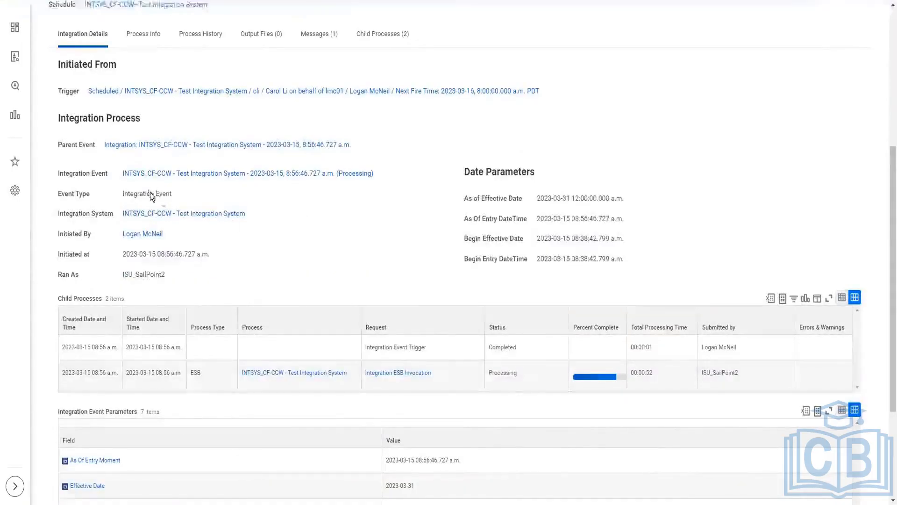
scroll(151, 192, "up", 5)
scroll(529, 273, "up", 1)
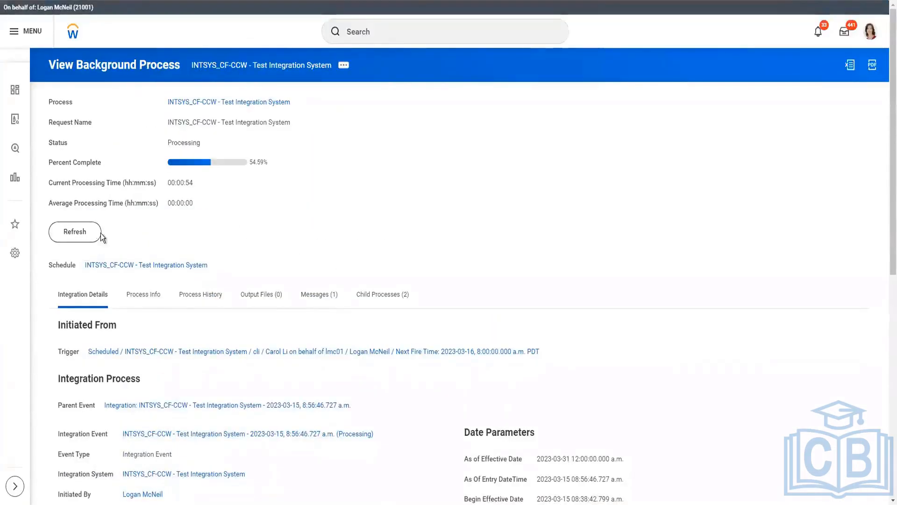
left_click(73, 235)
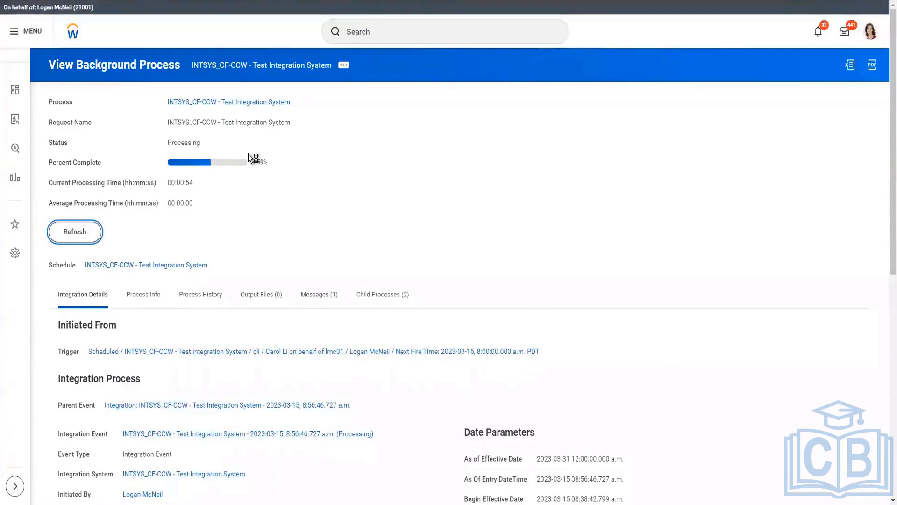
scroll(304, 192, "down", 2)
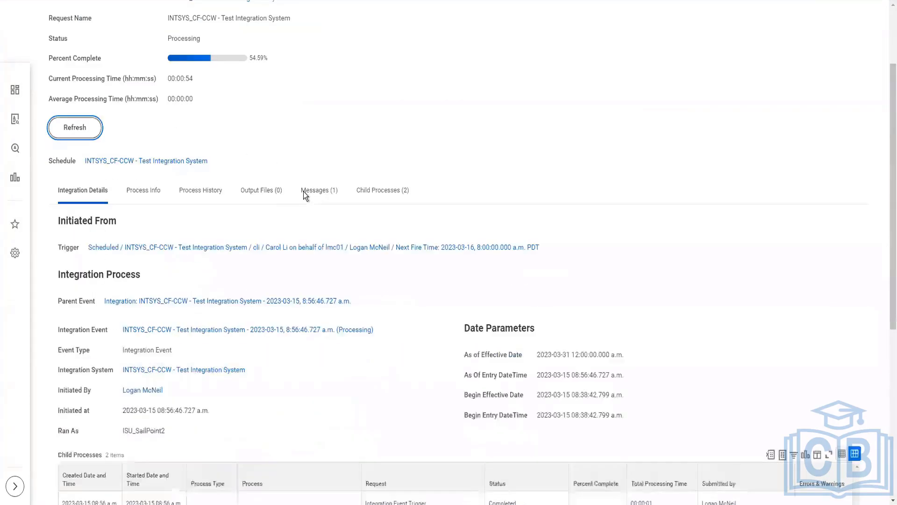
scroll(304, 192, "down", 5)
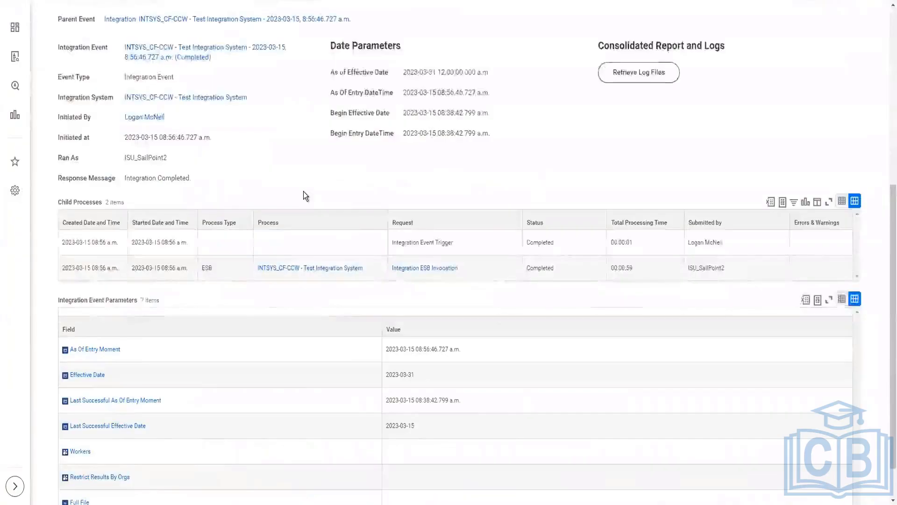
scroll(304, 192, "up", 6)
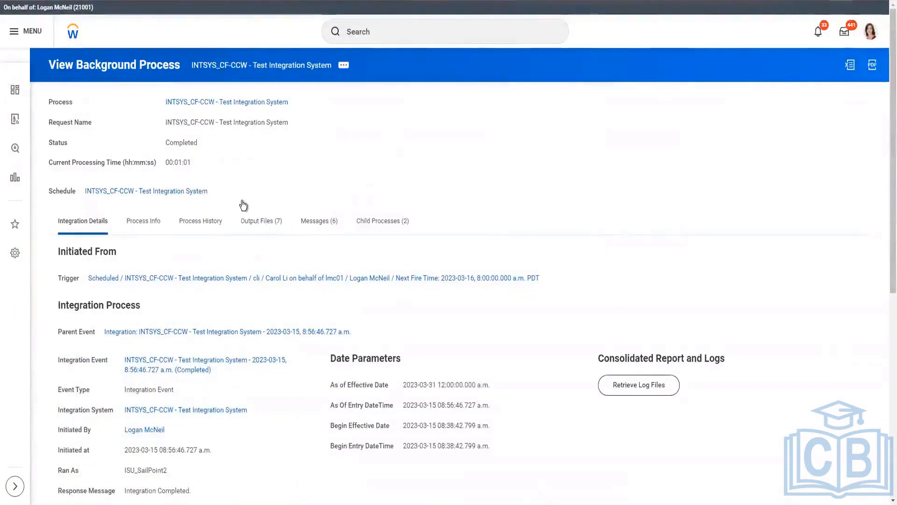
Step: Review the background process's output files and messages, and download and open DataChangesAudit.html
left_click(261, 221)
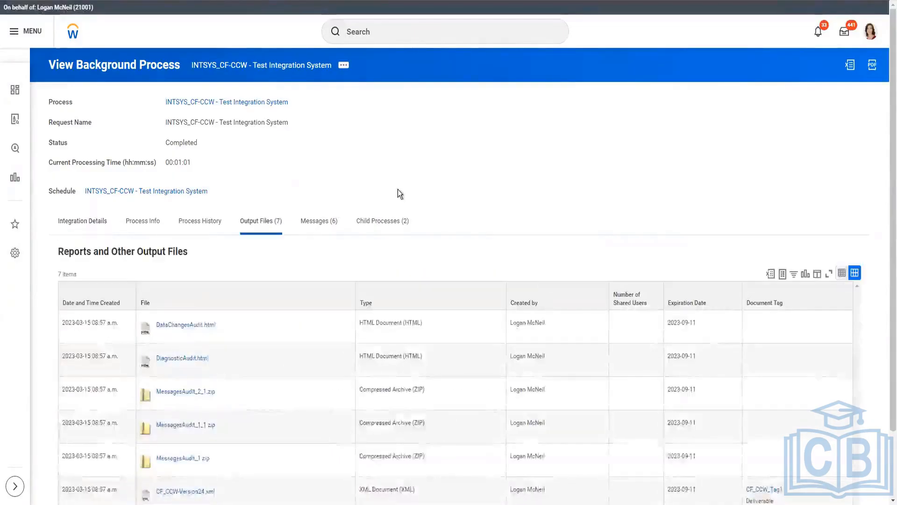
scroll(397, 189, "down", 2)
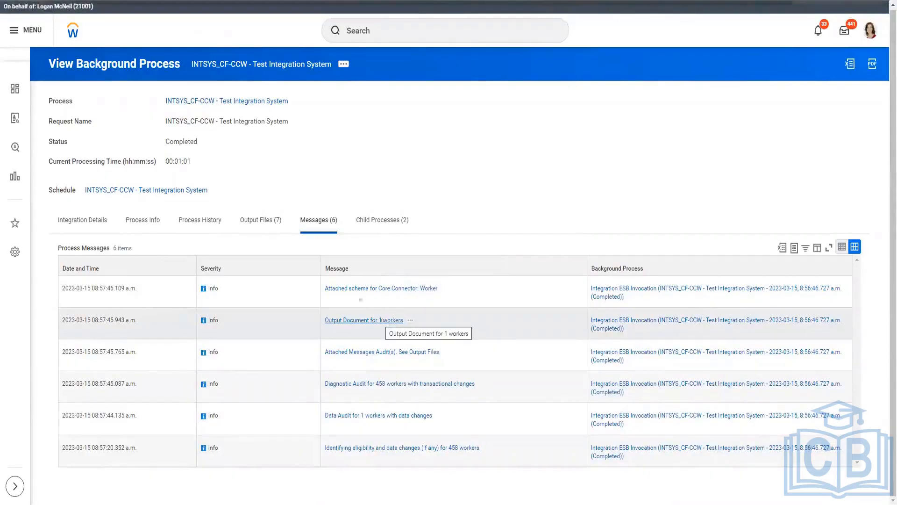
left_click(260, 224)
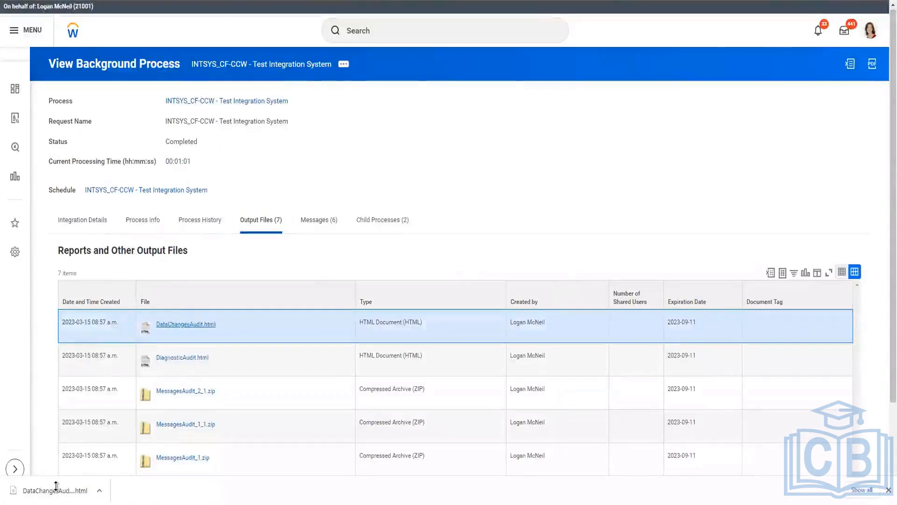
left_click(56, 489)
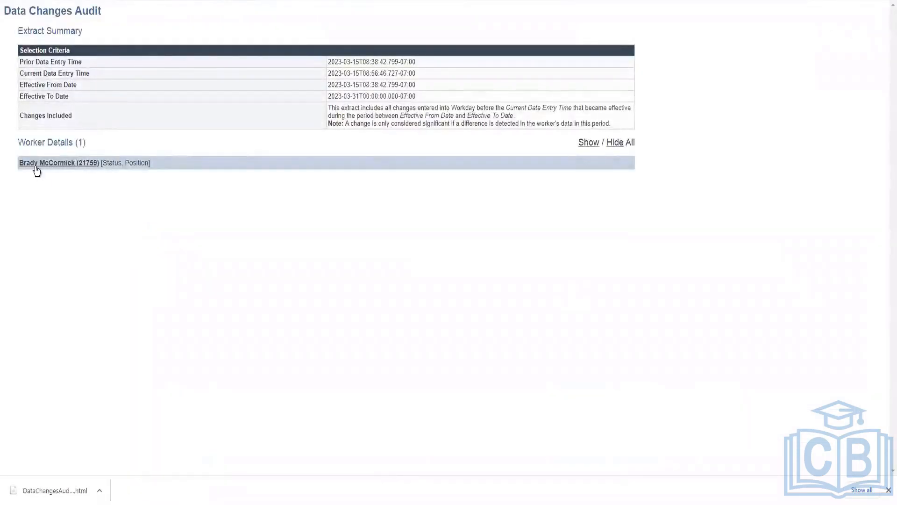
Step: Expand the listed worker in the Data Changes Audit and examine the current and prior values of Employee Status and Active
left_click(36, 168)
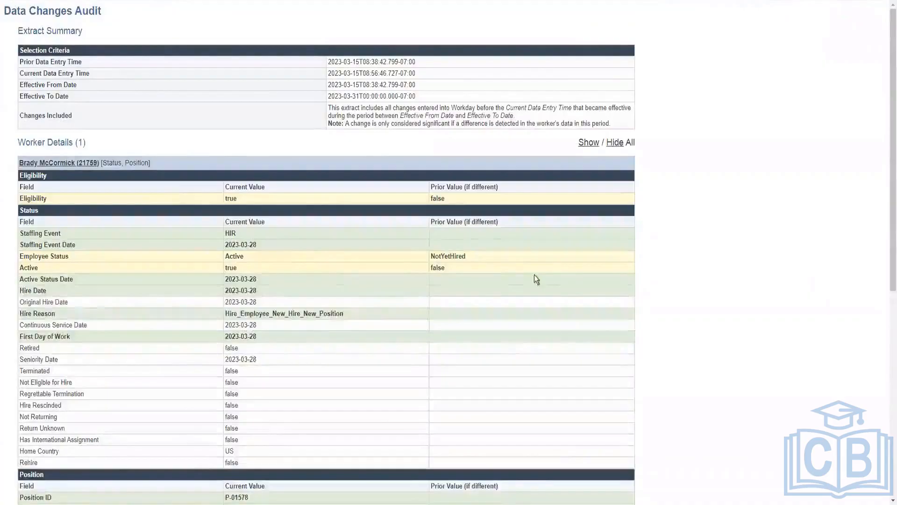
triple_click(389, 252)
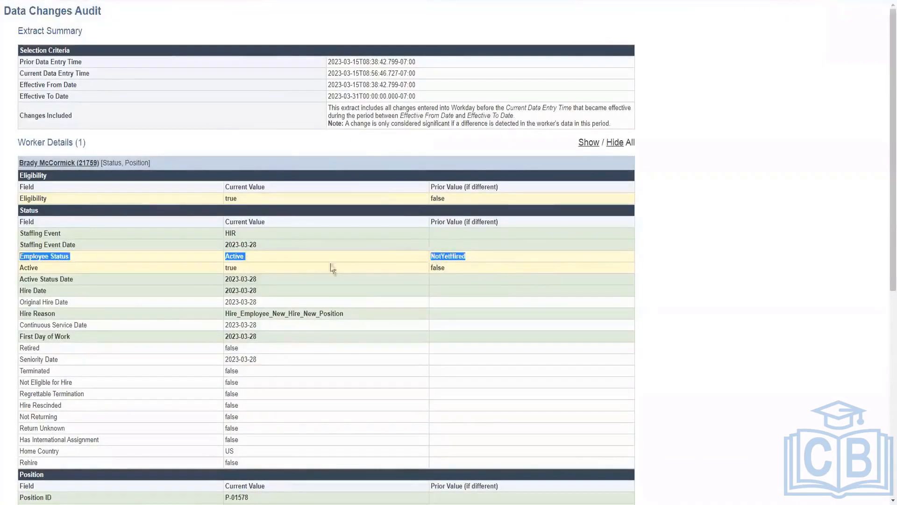
left_click(457, 268)
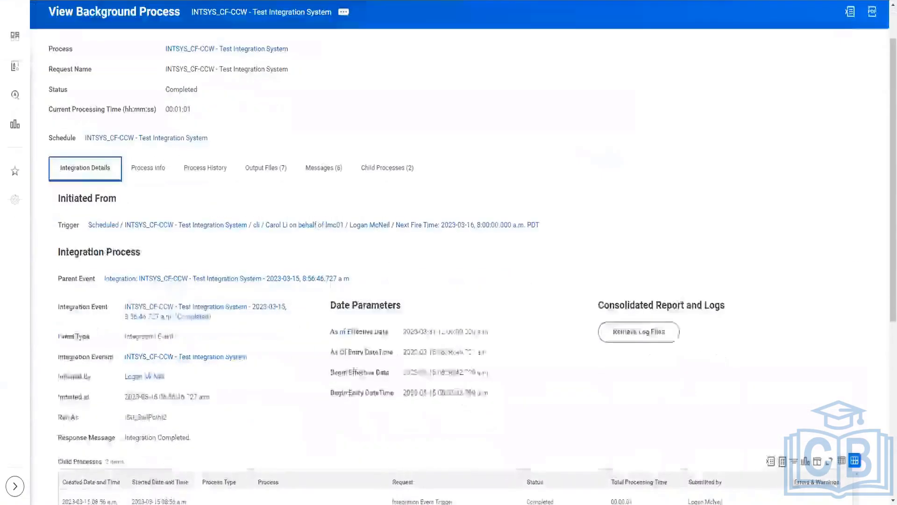
Step: Return to the background process's integration details and examine the integration event parameters
scroll(285, 327, "down", 4)
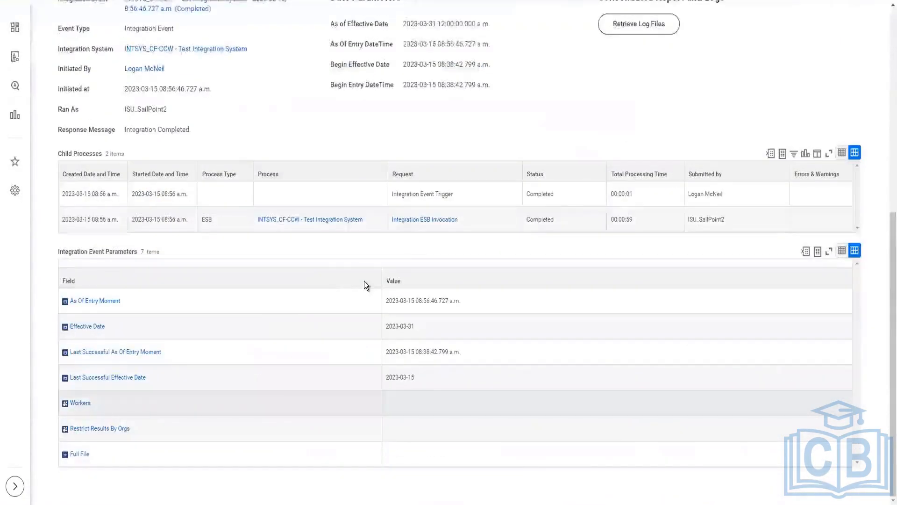